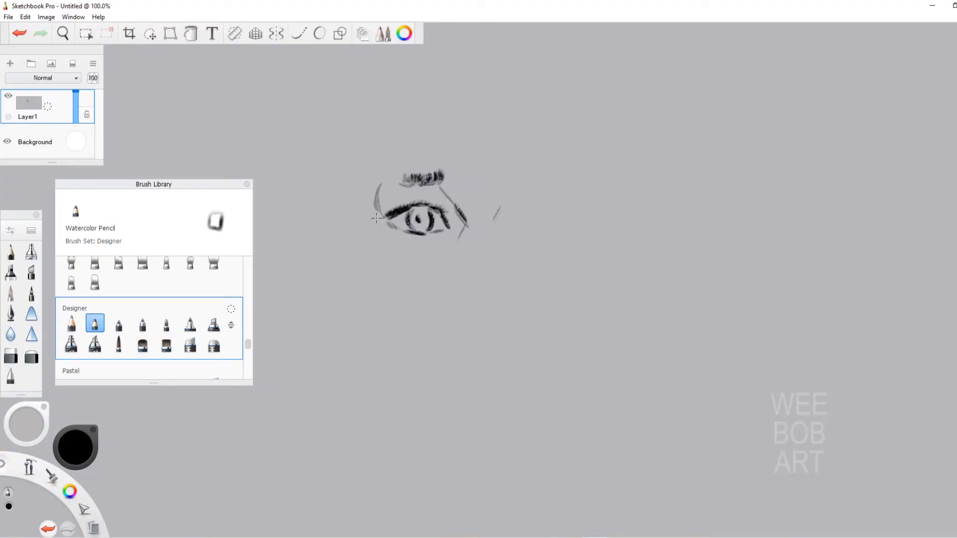
Sketch crease lines under the left eye, the left nostril, and a short contour line on the right side of the nose bridge
{"action": "left_click_drag", "start_coordinate": [386, 233], "coordinate": [414, 255]}
{"action": "left_click_drag", "start_coordinate": [448, 234], "coordinate": [428, 259]}
{"action": "left_click_drag", "start_coordinate": [454, 301], "coordinate": [473, 308]}
{"action": "mouse_move", "coordinate": [500, 205]}
{"action": "left_mouse_down"}
{"action": "mouse_move", "coordinate": [487, 277]}
{"action": "mouse_move", "coordinate": [457, 190]}
{"action": "mouse_move", "coordinate": [511, 225]}
{"action": "mouse_move", "coordinate": [490, 226]}
{"action": "left_mouse_up"}
Select the Design Pencil, lower its light-pressure opacity, raise its heavy-pressure opacity and set flow with light pressure to 3%
{"action": "left_click", "coordinate": [71, 324]}
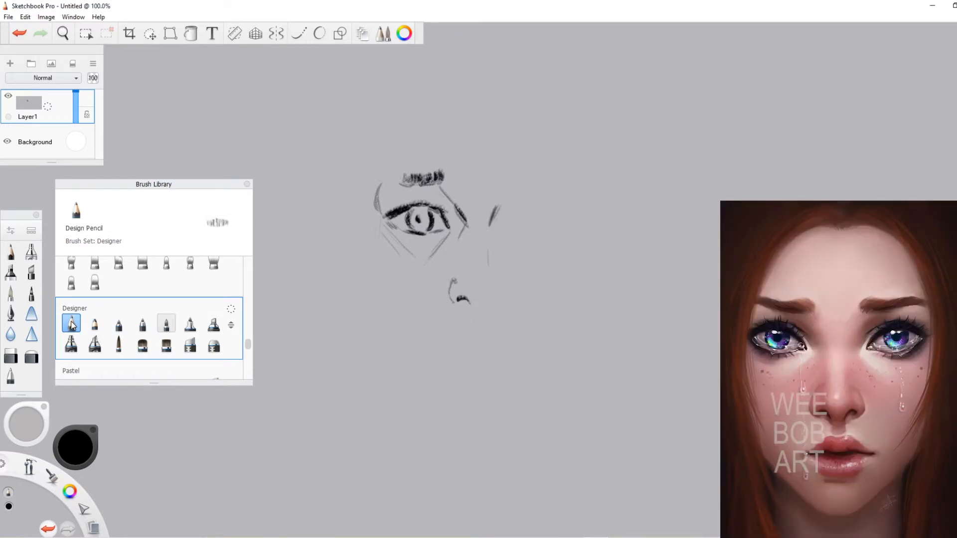
{"action": "double_click", "coordinate": [71, 324]}
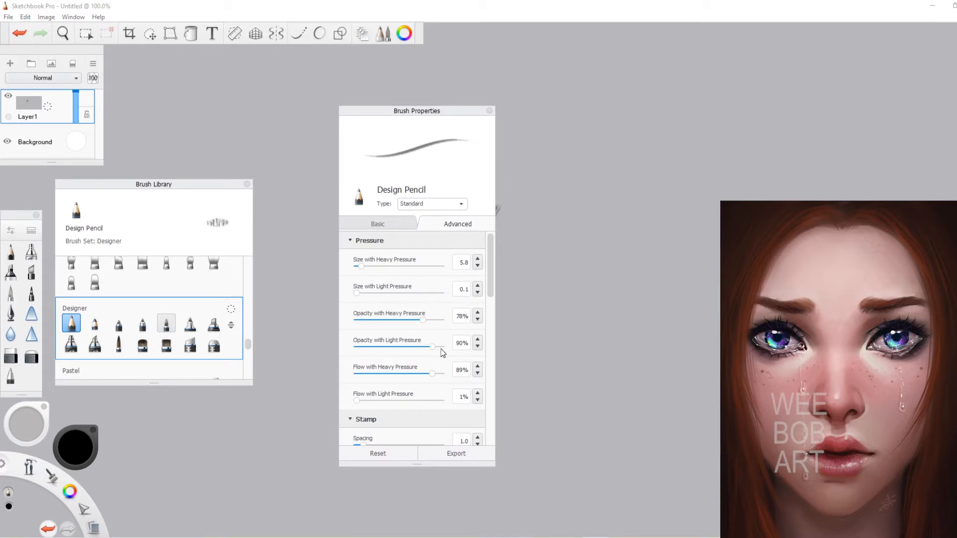
{"action": "left_click_drag", "start_coordinate": [433, 347], "coordinate": [385, 347]}
{"action": "left_click_drag", "start_coordinate": [422, 320], "coordinate": [441, 321]}
{"action": "left_click_drag", "start_coordinate": [363, 401], "coordinate": [358, 401]}
Export the customised Design Pencil as a Sketchbook brush file named bob
{"action": "left_click", "coordinate": [455, 457]}
{"action": "left_click", "coordinate": [474, 332]}
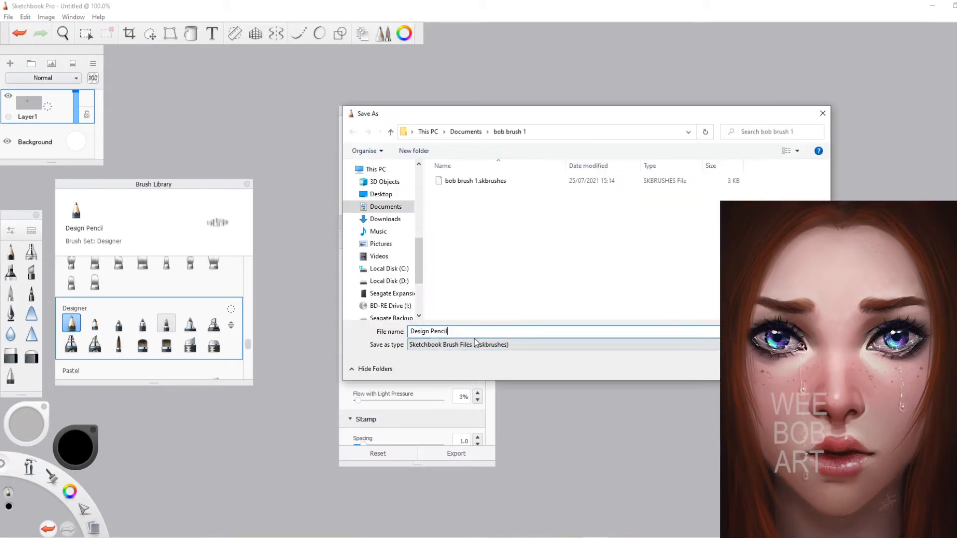
{"action": "type", "text": "bob"}
{"action": "key", "text": "Return"}
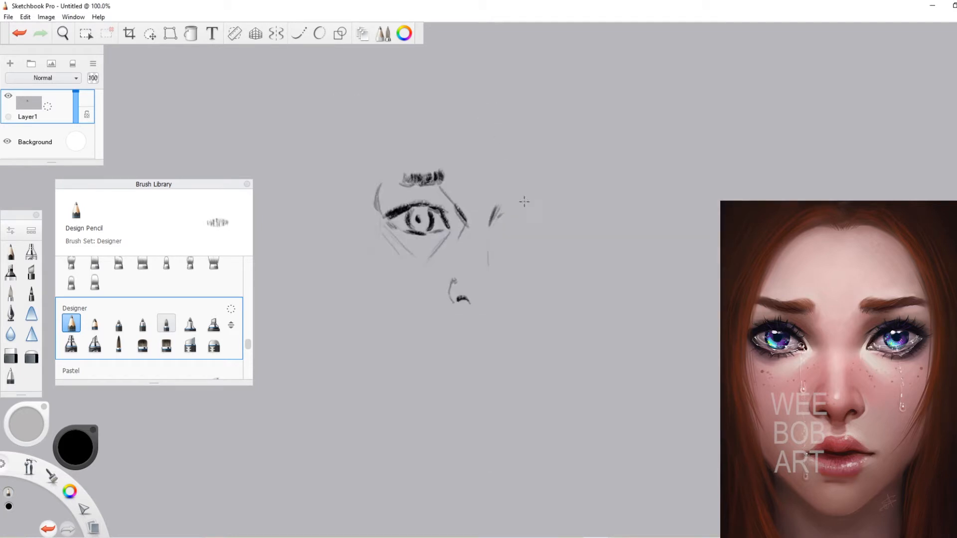
Sketch the upper lid curve of the right eye and pick the Art Pencil from the Artist brush set
{"action": "mouse_move", "coordinate": [499, 214]}
{"action": "left_mouse_down"}
{"action": "mouse_move", "coordinate": [519, 202]}
{"action": "mouse_move", "coordinate": [561, 209]}
{"action": "left_mouse_up"}
{"action": "scroll", "coordinate": [248, 314], "scroll_direction": "up", "scroll_amount": 5}
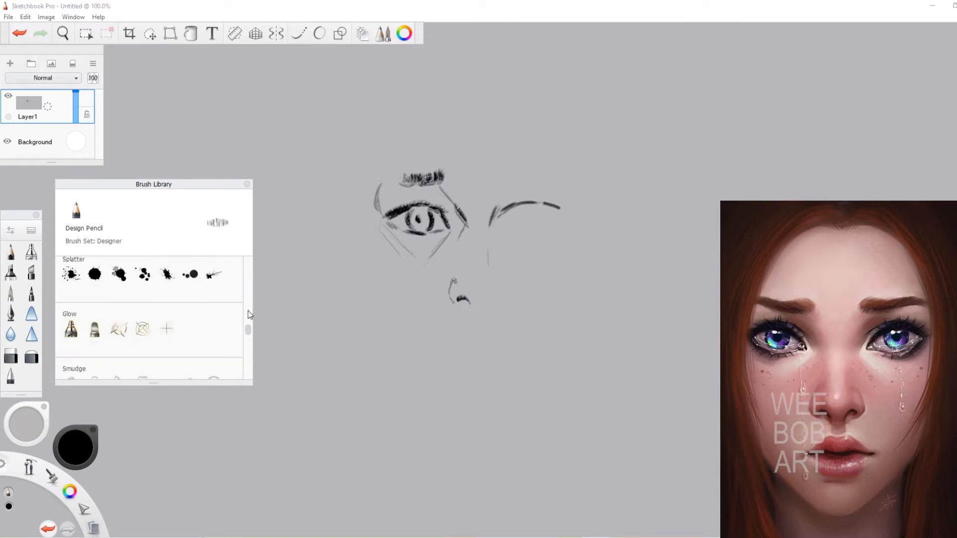
{"action": "scroll", "coordinate": [248, 314], "scroll_direction": "up", "scroll_amount": 5}
{"action": "left_click_drag", "start_coordinate": [498, 260], "coordinate": [523, 248]}
{"action": "key", "text": "ctrl+z"}
{"action": "key", "text": "ctrl+z"}
{"action": "key", "text": "ctrl+z"}
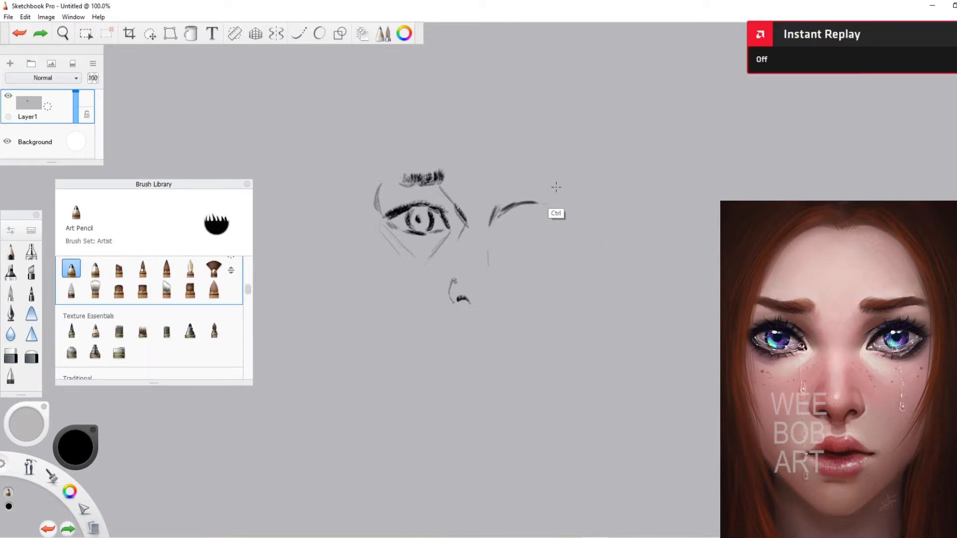
Sketch the right eye with its iris, lashes and lower crease, and draw the right nostril and nose tip
{"action": "left_click_drag", "start_coordinate": [502, 204], "coordinate": [477, 228]}
{"action": "mouse_move", "coordinate": [503, 227]}
{"action": "left_mouse_down"}
{"action": "mouse_move", "coordinate": [523, 204]}
{"action": "mouse_move", "coordinate": [553, 210]}
{"action": "mouse_move", "coordinate": [539, 202]}
{"action": "mouse_move", "coordinate": [520, 229]}
{"action": "mouse_move", "coordinate": [544, 229]}
{"action": "mouse_move", "coordinate": [523, 207]}
{"action": "mouse_move", "coordinate": [557, 218]}
{"action": "mouse_move", "coordinate": [527, 219]}
{"action": "left_mouse_up"}
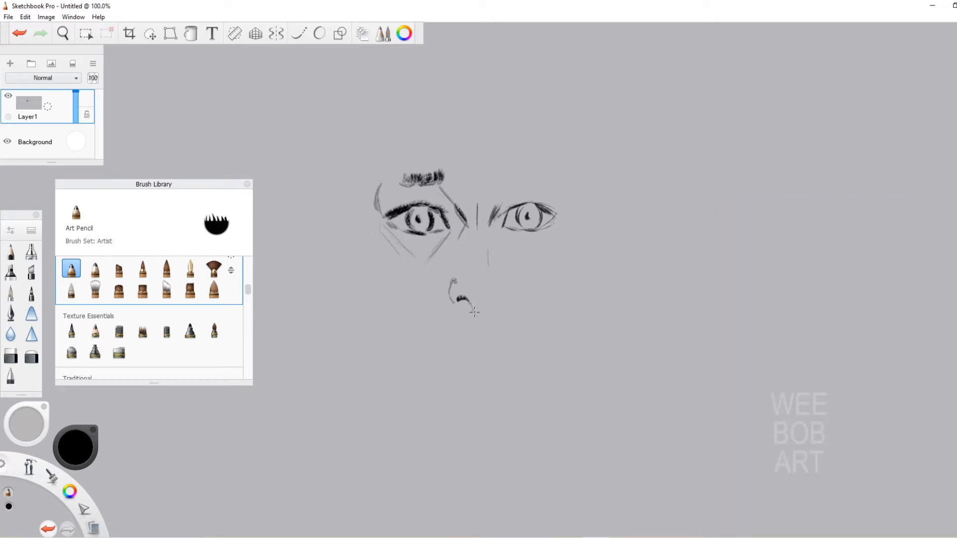
{"action": "left_click_drag", "start_coordinate": [487, 301], "coordinate": [504, 302]}
{"action": "left_click_drag", "start_coordinate": [501, 203], "coordinate": [490, 230]}
{"action": "mouse_move", "coordinate": [520, 259]}
{"action": "left_mouse_down"}
{"action": "mouse_move", "coordinate": [504, 237]}
{"action": "mouse_move", "coordinate": [528, 256]}
{"action": "mouse_move", "coordinate": [565, 211]}
{"action": "left_mouse_up"}
{"action": "mouse_move", "coordinate": [501, 209]}
{"action": "left_mouse_down"}
{"action": "mouse_move", "coordinate": [538, 193]}
{"action": "mouse_move", "coordinate": [525, 199]}
{"action": "mouse_move", "coordinate": [545, 205]}
{"action": "left_mouse_up"}
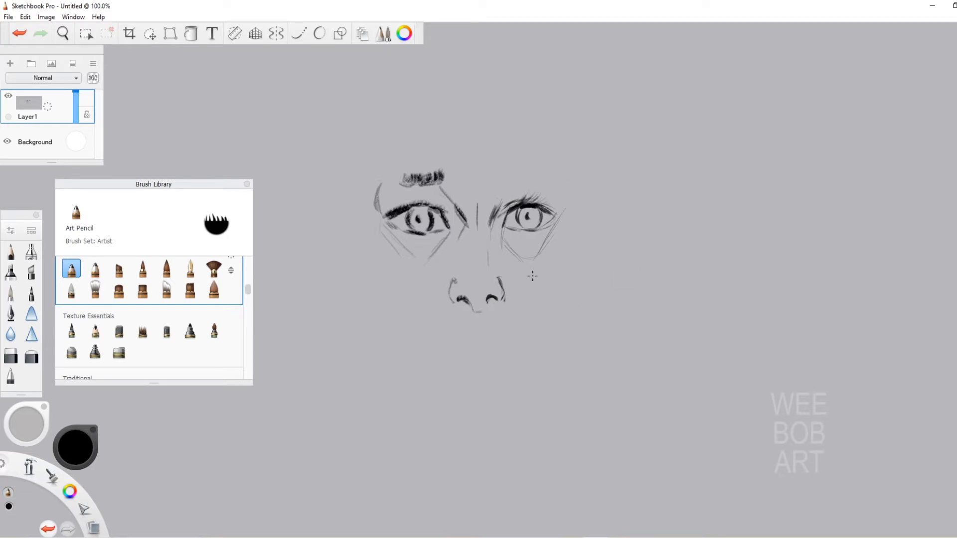
Add the philtrum lines, extend the left eyebrow outward and sketch long contour strokes down the left side of the face
{"action": "left_click_drag", "start_coordinate": [470, 296], "coordinate": [467, 309]}
{"action": "mouse_move", "coordinate": [398, 175]}
{"action": "left_mouse_down"}
{"action": "mouse_move", "coordinate": [411, 177]}
{"action": "mouse_move", "coordinate": [381, 175]}
{"action": "mouse_move", "coordinate": [383, 288]}
{"action": "left_mouse_up"}
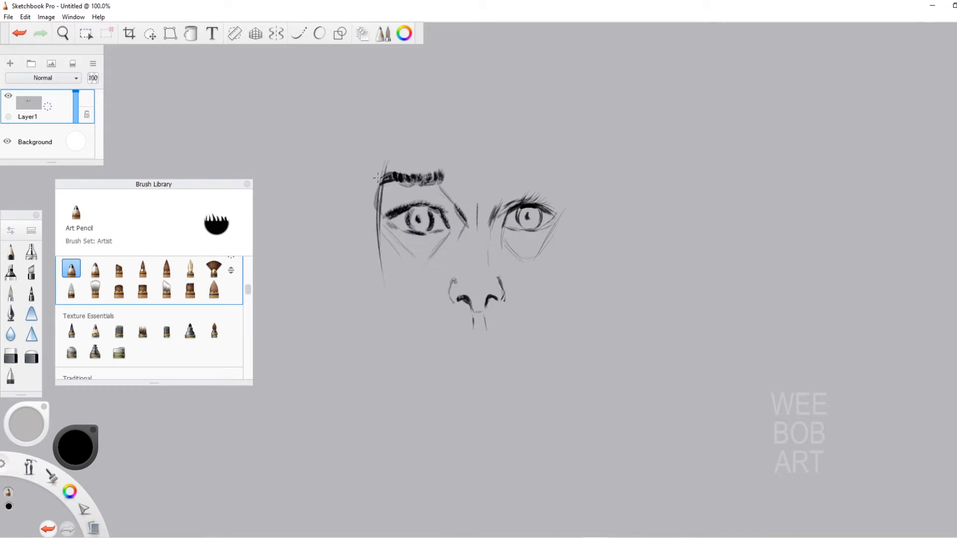
{"action": "left_click_drag", "start_coordinate": [378, 177], "coordinate": [397, 334]}
{"action": "left_click_drag", "start_coordinate": [381, 159], "coordinate": [376, 298]}
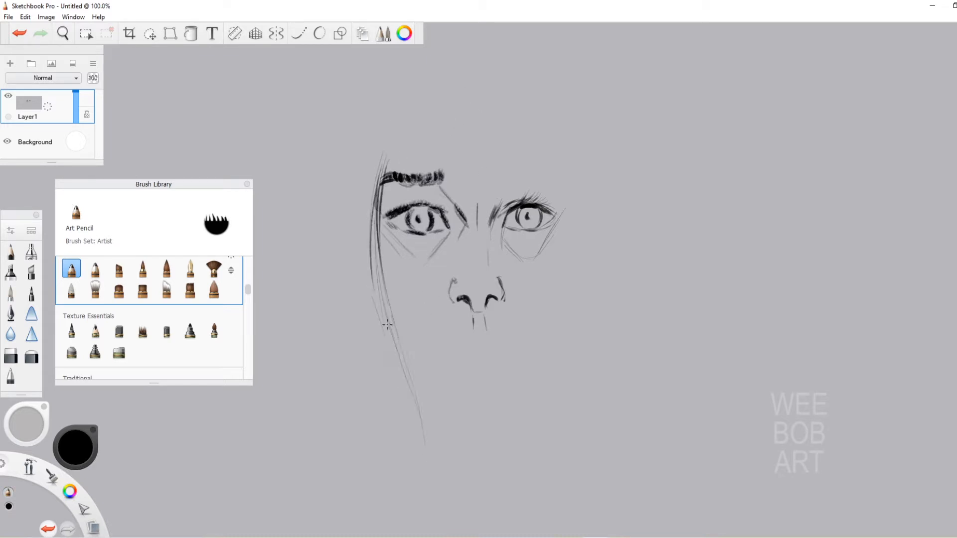
Sketch the lips below the philtrum, with a peaked upper lip, a dark parting line and a lower lip edge
{"action": "left_click_drag", "start_coordinate": [474, 333], "coordinate": [441, 355]}
{"action": "key", "text": "ctrl+z"}
{"action": "mouse_move", "coordinate": [487, 331]}
{"action": "left_mouse_down"}
{"action": "mouse_move", "coordinate": [516, 352]}
{"action": "mouse_move", "coordinate": [466, 372]}
{"action": "mouse_move", "coordinate": [496, 373]}
{"action": "mouse_move", "coordinate": [472, 351]}
{"action": "mouse_move", "coordinate": [516, 356]}
{"action": "left_mouse_up"}
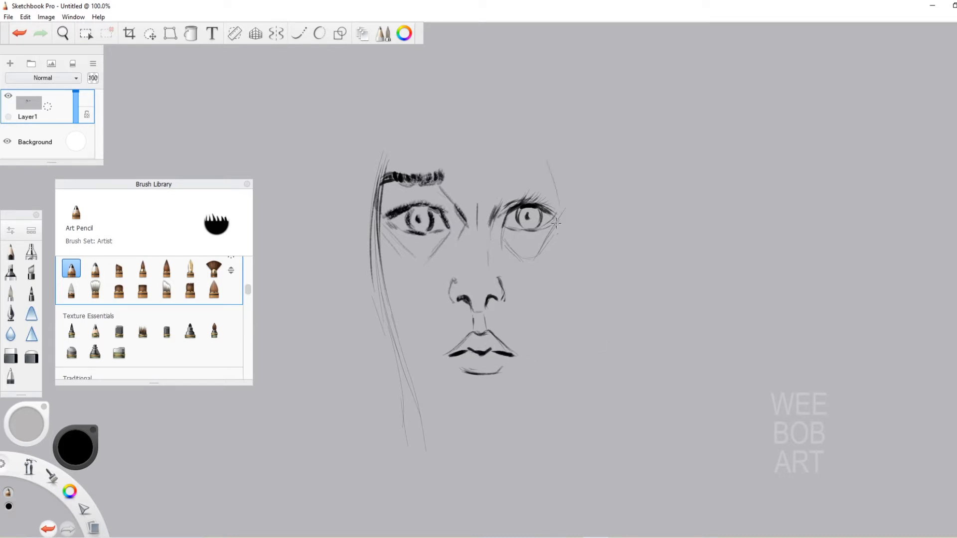
Sketch the right side of the face with hanging hair strands, and outline the jaw and chin
{"action": "left_click_drag", "start_coordinate": [562, 188], "coordinate": [546, 310]}
{"action": "left_click_drag", "start_coordinate": [576, 221], "coordinate": [578, 275]}
{"action": "mouse_move", "coordinate": [404, 356]}
{"action": "left_mouse_down"}
{"action": "mouse_move", "coordinate": [448, 406]}
{"action": "mouse_move", "coordinate": [481, 417]}
{"action": "mouse_move", "coordinate": [498, 417]}
{"action": "mouse_move", "coordinate": [542, 355]}
{"action": "left_mouse_up"}
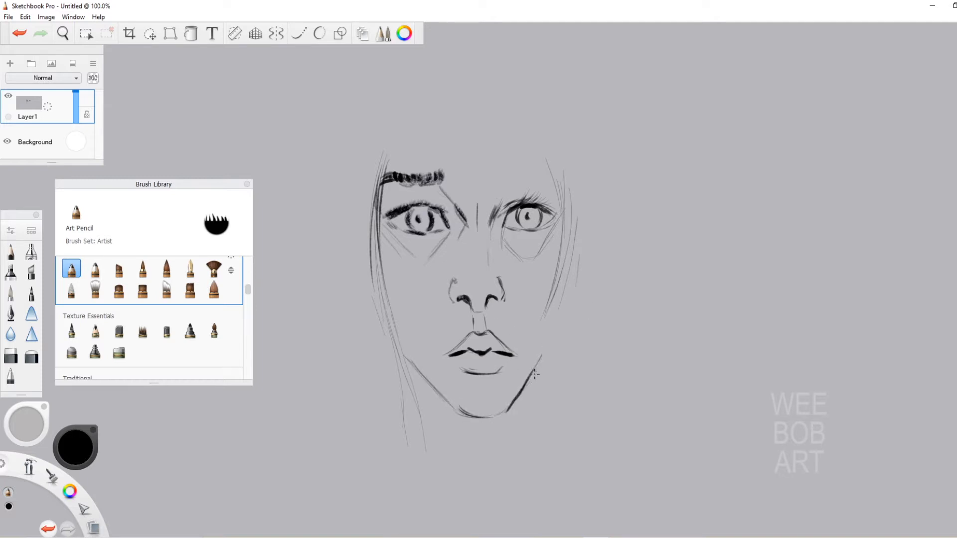
{"action": "left_click_drag", "start_coordinate": [571, 263], "coordinate": [566, 344]}
{"action": "left_click_drag", "start_coordinate": [577, 283], "coordinate": [550, 413]}
Draw curved necklace guide lines across the neck and sketch the right eyebrow
{"action": "left_click_drag", "start_coordinate": [424, 441], "coordinate": [501, 460]}
{"action": "left_click_drag", "start_coordinate": [429, 434], "coordinate": [527, 445]}
{"action": "mouse_move", "coordinate": [503, 182]}
{"action": "left_mouse_down"}
{"action": "mouse_move", "coordinate": [545, 181]}
{"action": "mouse_move", "coordinate": [513, 187]}
{"action": "mouse_move", "coordinate": [555, 185]}
{"action": "mouse_move", "coordinate": [557, 175]}
{"action": "mouse_move", "coordinate": [502, 182]}
{"action": "mouse_move", "coordinate": [560, 184]}
{"action": "left_mouse_up"}
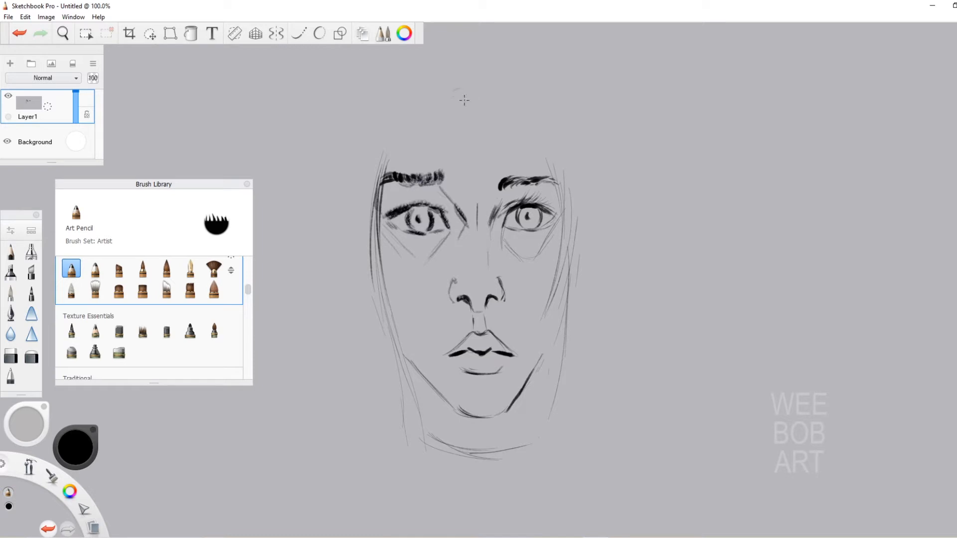
Sketch the hairline over the forehead as two arches meeting in a central notch
{"action": "mouse_move", "coordinate": [469, 98]}
{"action": "left_mouse_down"}
{"action": "mouse_move", "coordinate": [447, 89]}
{"action": "mouse_move", "coordinate": [392, 152]}
{"action": "mouse_move", "coordinate": [496, 90]}
{"action": "left_mouse_up"}
{"action": "left_click_drag", "start_coordinate": [498, 92], "coordinate": [553, 159]}
{"action": "left_click_drag", "start_coordinate": [523, 109], "coordinate": [564, 205]}
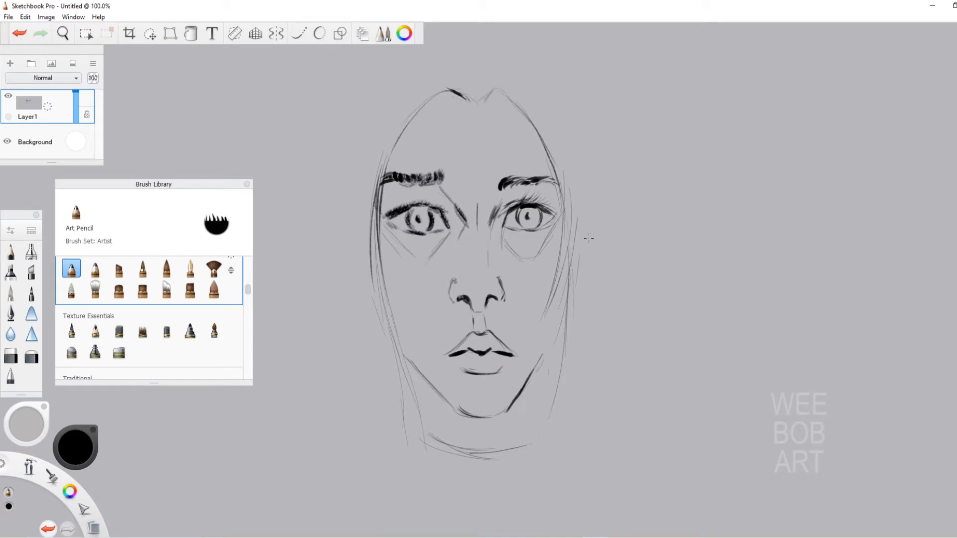
Reinforce the hair contours on both sides of the face with long, bold strokes from the centre parting down to the neck
{"action": "mouse_move", "coordinate": [485, 107]}
{"action": "left_mouse_down"}
{"action": "mouse_move", "coordinate": [517, 87]}
{"action": "mouse_move", "coordinate": [592, 248]}
{"action": "left_mouse_up"}
{"action": "left_click_drag", "start_coordinate": [559, 129], "coordinate": [592, 313]}
{"action": "left_click_drag", "start_coordinate": [564, 161], "coordinate": [572, 317]}
{"action": "left_click_drag", "start_coordinate": [576, 215], "coordinate": [555, 411]}
{"action": "left_click_drag", "start_coordinate": [456, 90], "coordinate": [470, 103]}
{"action": "left_click_drag", "start_coordinate": [455, 87], "coordinate": [367, 184]}
{"action": "mouse_move", "coordinate": [420, 106]}
{"action": "left_mouse_down"}
{"action": "mouse_move", "coordinate": [373, 187]}
{"action": "mouse_move", "coordinate": [383, 426]}
{"action": "left_mouse_up"}
{"action": "left_click_drag", "start_coordinate": [368, 299], "coordinate": [406, 446]}
Darken the left eye's inner corner, the jawline on both sides and the inner ends of the eyebrows
{"action": "left_click_drag", "start_coordinate": [438, 213], "coordinate": [448, 230]}
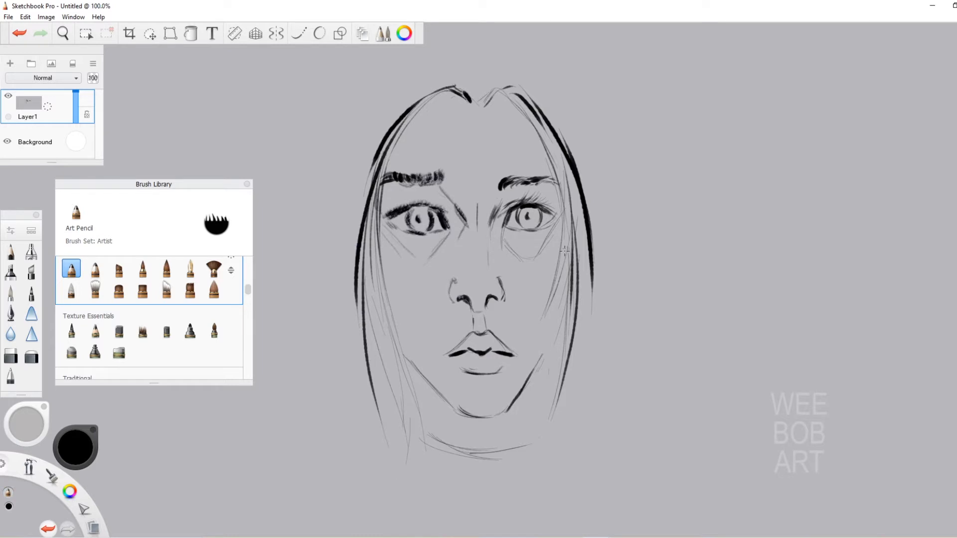
{"action": "left_click_drag", "start_coordinate": [547, 352], "coordinate": [510, 409]}
{"action": "left_click_drag", "start_coordinate": [568, 312], "coordinate": [509, 411]}
{"action": "left_click_drag", "start_coordinate": [398, 352], "coordinate": [458, 407]}
{"action": "mouse_move", "coordinate": [443, 183]}
{"action": "left_mouse_down"}
{"action": "mouse_move", "coordinate": [447, 174]}
{"action": "mouse_move", "coordinate": [526, 178]}
{"action": "left_mouse_up"}
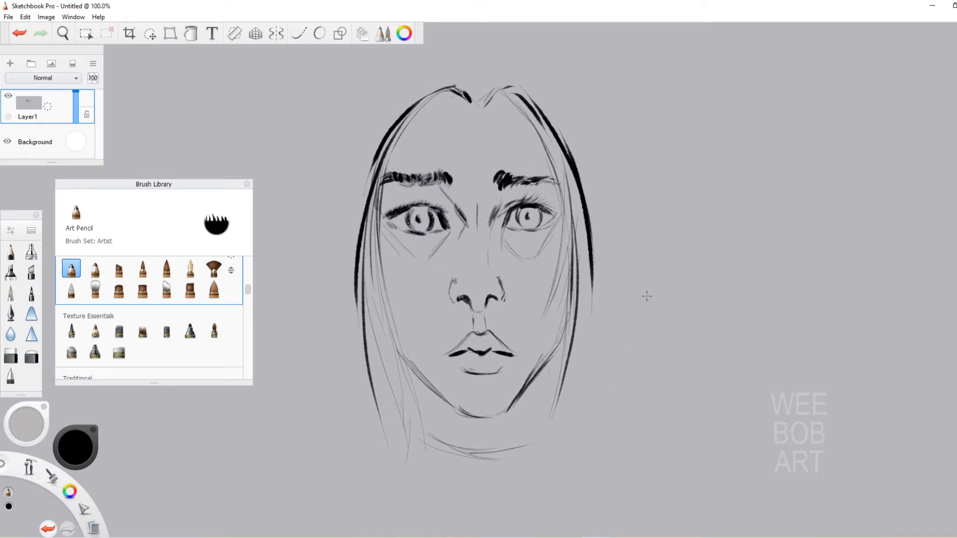
Draw the smile lines beside the nose, and darken the mouth corners and lower lip with short strokes
{"action": "left_click_drag", "start_coordinate": [452, 272], "coordinate": [433, 316]}
{"action": "left_click_drag", "start_coordinate": [501, 277], "coordinate": [529, 317]}
{"action": "left_click_drag", "start_coordinate": [448, 354], "coordinate": [442, 355]}
{"action": "mouse_move", "coordinate": [508, 352]}
{"action": "left_mouse_down"}
{"action": "mouse_move", "coordinate": [520, 355]}
{"action": "mouse_move", "coordinate": [476, 364]}
{"action": "mouse_move", "coordinate": [498, 359]}
{"action": "mouse_move", "coordinate": [485, 352]}
{"action": "left_mouse_up"}
{"action": "key", "text": "ctrl+z"}
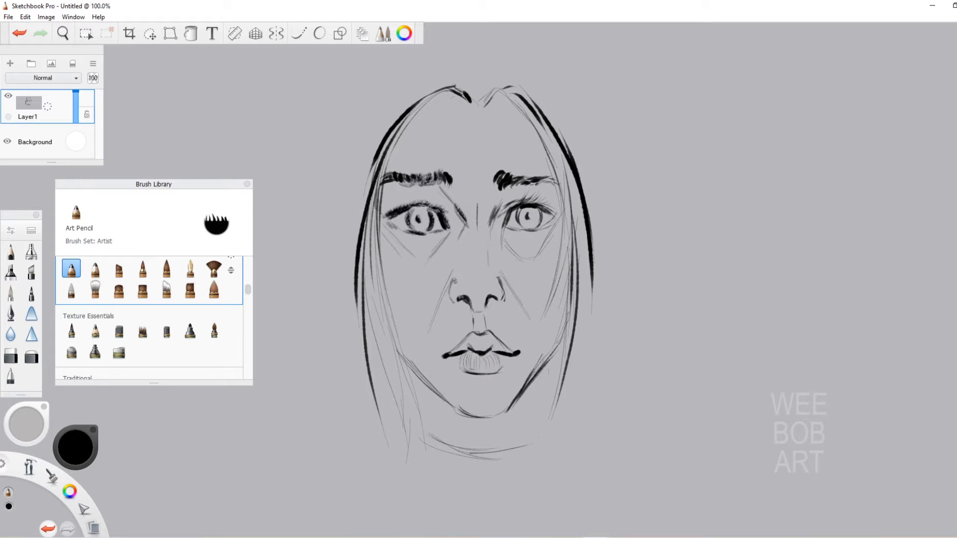
Fill in the pupils and add loose outer hair strands down the left side of the head
{"action": "left_click_drag", "start_coordinate": [420, 218], "coordinate": [424, 220]}
{"action": "mouse_move", "coordinate": [477, 102]}
{"action": "left_mouse_down"}
{"action": "mouse_move", "coordinate": [451, 65]}
{"action": "mouse_move", "coordinate": [392, 99]}
{"action": "mouse_move", "coordinate": [346, 282]}
{"action": "left_mouse_up"}
{"action": "left_click_drag", "start_coordinate": [395, 107], "coordinate": [345, 244]}
{"action": "left_click_drag", "start_coordinate": [431, 72], "coordinate": [352, 279]}
{"action": "left_click_drag", "start_coordinate": [396, 107], "coordinate": [355, 231]}
Add loose outer hair strands from the centre parting down the right side of the head
{"action": "left_click_drag", "start_coordinate": [484, 104], "coordinate": [514, 59]}
{"action": "mouse_move", "coordinate": [474, 92]}
{"action": "left_mouse_down"}
{"action": "mouse_move", "coordinate": [520, 64]}
{"action": "mouse_move", "coordinate": [565, 133]}
{"action": "left_mouse_up"}
{"action": "left_click_drag", "start_coordinate": [532, 80], "coordinate": [600, 226]}
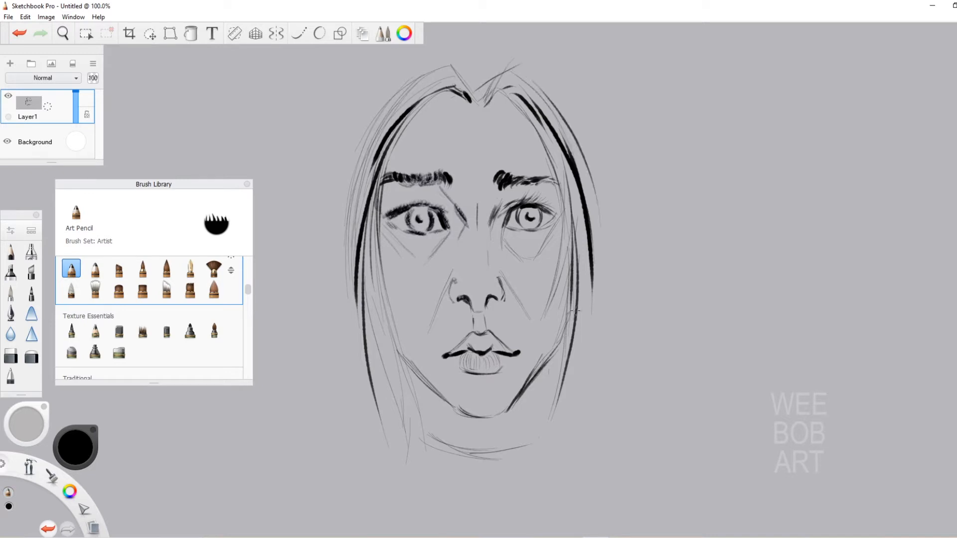
{"action": "left_click_drag", "start_coordinate": [544, 93], "coordinate": [578, 159]}
{"action": "mouse_move", "coordinate": [519, 63]}
{"action": "left_mouse_down"}
{"action": "mouse_move", "coordinate": [556, 122]}
{"action": "mouse_move", "coordinate": [598, 361]}
{"action": "left_mouse_up"}
{"action": "left_click_drag", "start_coordinate": [574, 256], "coordinate": [578, 409]}
{"action": "left_click_drag", "start_coordinate": [588, 299], "coordinate": [573, 342]}
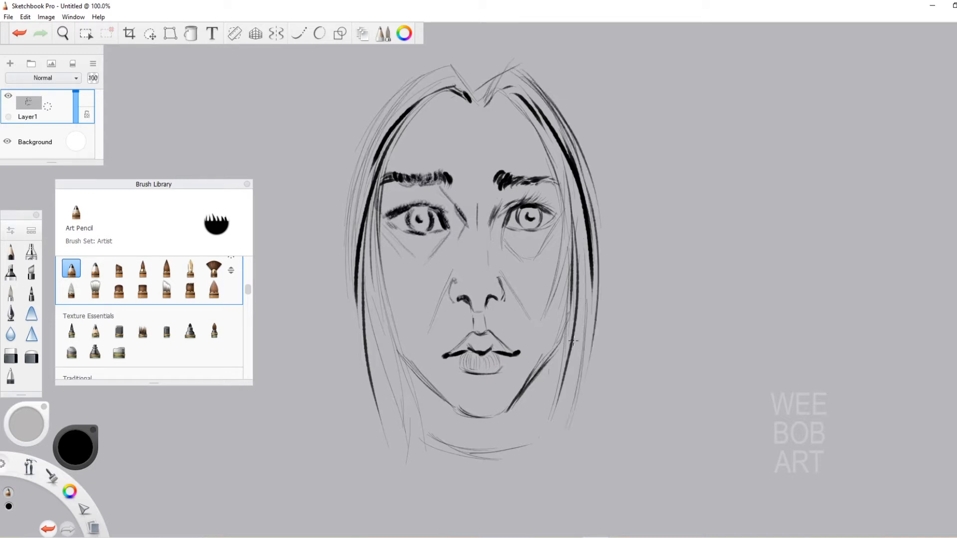
Thicken the upper lash lines and lashes of both eyes
{"action": "left_click_drag", "start_coordinate": [384, 214], "coordinate": [400, 231]}
{"action": "mouse_move", "coordinate": [405, 200]}
{"action": "left_mouse_down"}
{"action": "mouse_move", "coordinate": [443, 199]}
{"action": "mouse_move", "coordinate": [450, 215]}
{"action": "mouse_move", "coordinate": [536, 199]}
{"action": "mouse_move", "coordinate": [559, 212]}
{"action": "left_mouse_up"}
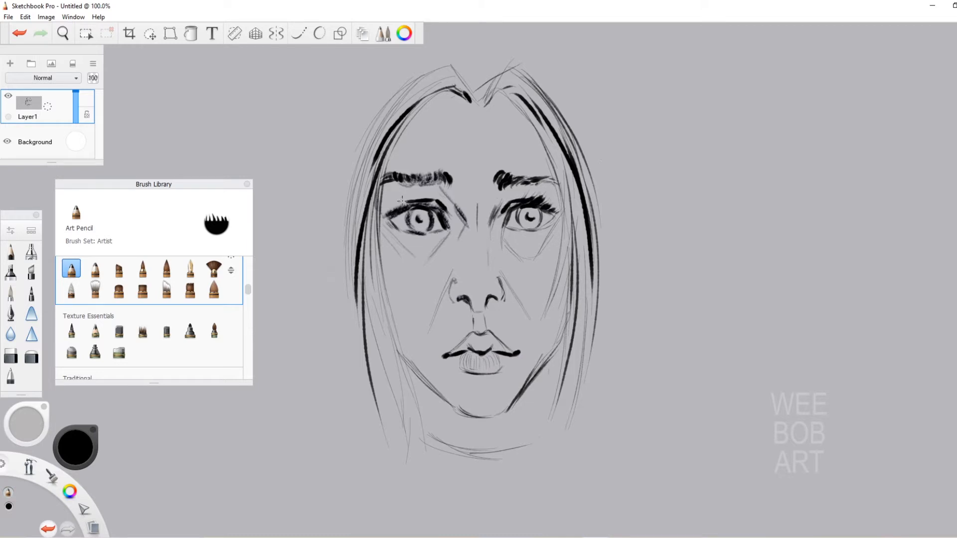
{"action": "left_click_drag", "start_coordinate": [401, 200], "coordinate": [416, 201]}
Add hair strands beside the jaw and draw darker contours down both sides of the neck
{"action": "left_click_drag", "start_coordinate": [581, 327], "coordinate": [524, 458]}
{"action": "left_click_drag", "start_coordinate": [575, 360], "coordinate": [556, 441]}
{"action": "left_click_drag", "start_coordinate": [405, 378], "coordinate": [420, 407]}
{"action": "left_click_drag", "start_coordinate": [403, 355], "coordinate": [428, 429]}
{"action": "left_click_drag", "start_coordinate": [420, 379], "coordinate": [423, 440]}
{"action": "left_click_drag", "start_coordinate": [547, 365], "coordinate": [541, 421]}
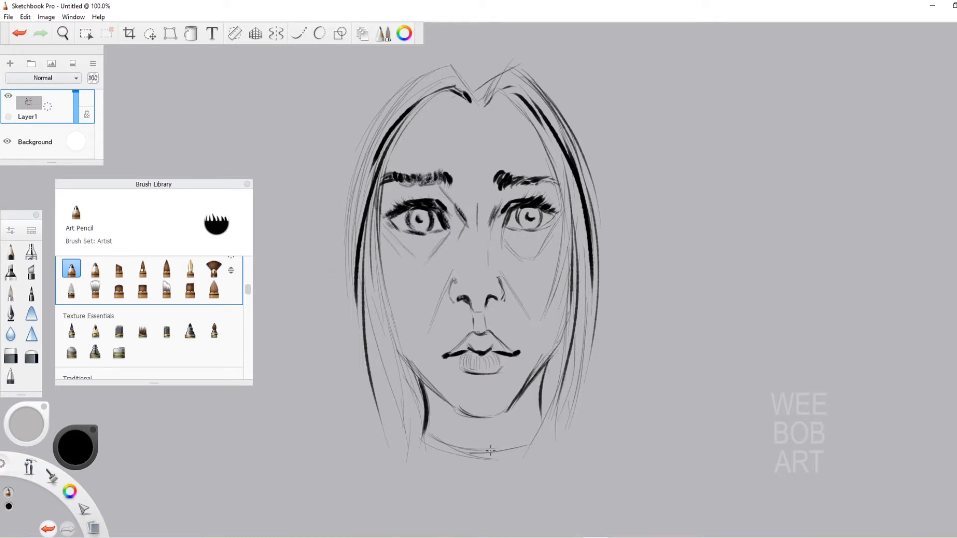
{"action": "left_click_drag", "start_coordinate": [429, 383], "coordinate": [423, 444]}
Sketch the throat lines and draw a beaded necklace curving across the neck
{"action": "left_click_drag", "start_coordinate": [503, 424], "coordinate": [491, 494]}
{"action": "left_click_drag", "start_coordinate": [425, 437], "coordinate": [439, 448]}
{"action": "left_click_drag", "start_coordinate": [443, 451], "coordinate": [466, 463]}
{"action": "mouse_move", "coordinate": [470, 466]}
{"action": "left_mouse_down"}
{"action": "mouse_move", "coordinate": [521, 459]}
{"action": "mouse_move", "coordinate": [547, 438]}
{"action": "left_mouse_up"}
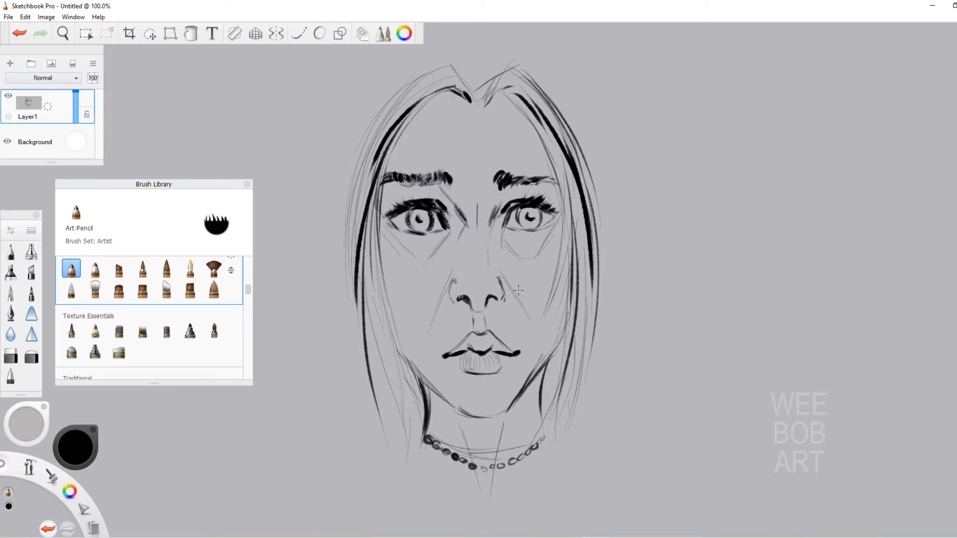
Darken the nostril wings and philtrum, and undo the last strokes tried on the right eye
{"action": "left_click_drag", "start_coordinate": [499, 274], "coordinate": [504, 294]}
{"action": "mouse_move", "coordinate": [455, 273]}
{"action": "left_mouse_down"}
{"action": "mouse_move", "coordinate": [453, 298]}
{"action": "mouse_move", "coordinate": [474, 330]}
{"action": "left_mouse_up"}
{"action": "left_click_drag", "start_coordinate": [481, 314], "coordinate": [484, 332]}
{"action": "mouse_move", "coordinate": [519, 214]}
{"action": "left_mouse_down"}
{"action": "mouse_move", "coordinate": [531, 231]}
{"action": "mouse_move", "coordinate": [541, 223]}
{"action": "left_mouse_up"}
{"action": "key", "text": "ctrl+z"}
{"action": "key", "text": "ctrl+z"}
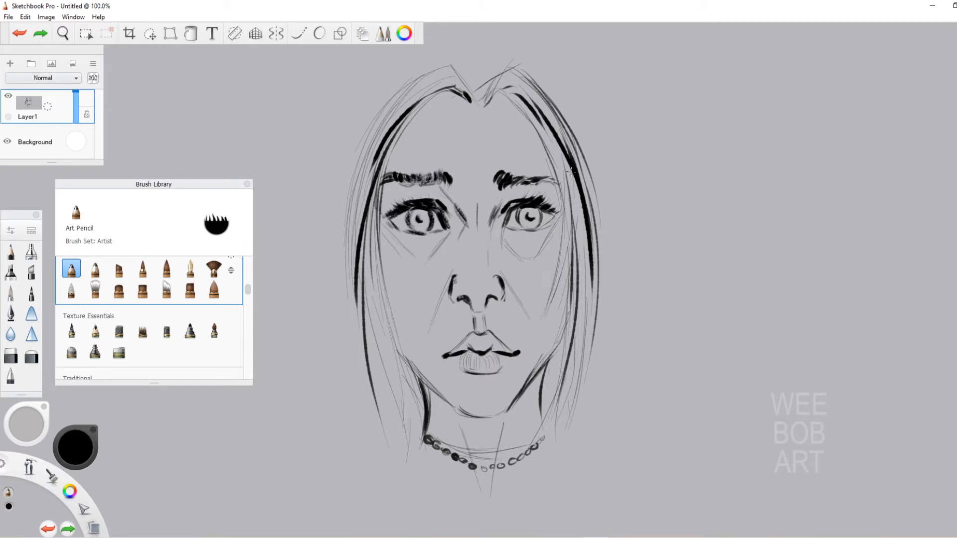
{"action": "left_click_drag", "start_coordinate": [539, 71], "coordinate": [625, 407]}
{"action": "key", "text": "ctrl+z"}
{"action": "left_click_drag", "start_coordinate": [529, 78], "coordinate": [821, 61]}
{"action": "key", "text": "ctrl+z"}
{"action": "left_click_drag", "start_coordinate": [671, 260], "coordinate": [941, 264]}
{"action": "key", "text": "ctrl+z"}
Darken the iris of the left eye and undo the stroke tried on the right eye
{"action": "left_click_drag", "start_coordinate": [412, 211], "coordinate": [414, 229]}
{"action": "mouse_move", "coordinate": [521, 212]}
{"action": "left_mouse_down"}
{"action": "mouse_move", "coordinate": [522, 227]}
{"action": "mouse_move", "coordinate": [538, 228]}
{"action": "left_mouse_up"}
{"action": "key", "text": "ctrl+z"}
Block in an angular hood outline around the head, with straight sides and a peak above the hair parting
{"action": "left_click_drag", "start_coordinate": [387, 97], "coordinate": [287, 208]}
{"action": "left_click_drag", "start_coordinate": [282, 217], "coordinate": [382, 447]}
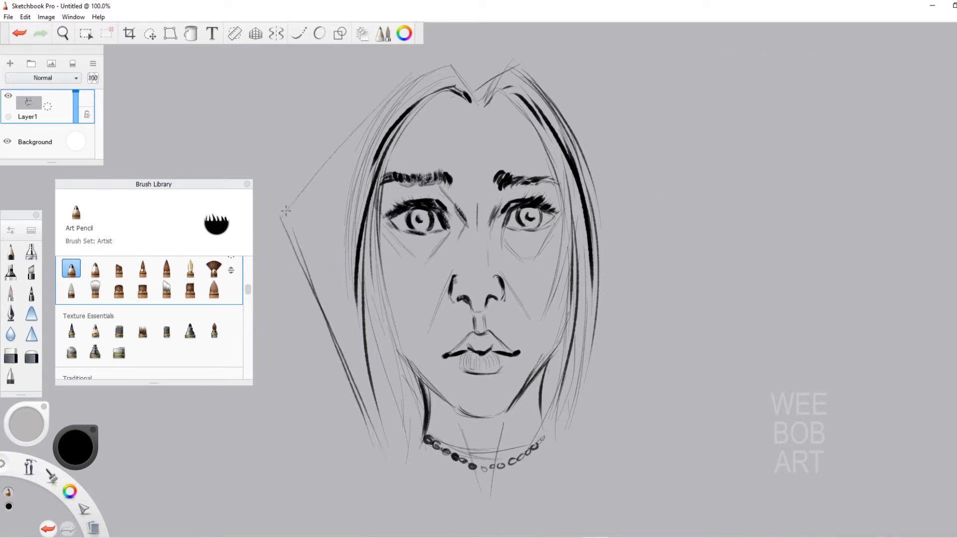
{"action": "left_click_drag", "start_coordinate": [548, 90], "coordinate": [651, 242]}
{"action": "left_click_drag", "start_coordinate": [662, 257], "coordinate": [581, 443]}
{"action": "left_click_drag", "start_coordinate": [451, 60], "coordinate": [486, 37]}
{"action": "left_click_drag", "start_coordinate": [487, 37], "coordinate": [513, 62]}
Draw the outer edge and angular fabric folds on the left side of the hood
{"action": "left_click_drag", "start_coordinate": [444, 52], "coordinate": [314, 194]}
{"action": "left_click_drag", "start_coordinate": [350, 144], "coordinate": [314, 290]}
{"action": "left_click_drag", "start_coordinate": [329, 163], "coordinate": [323, 238]}
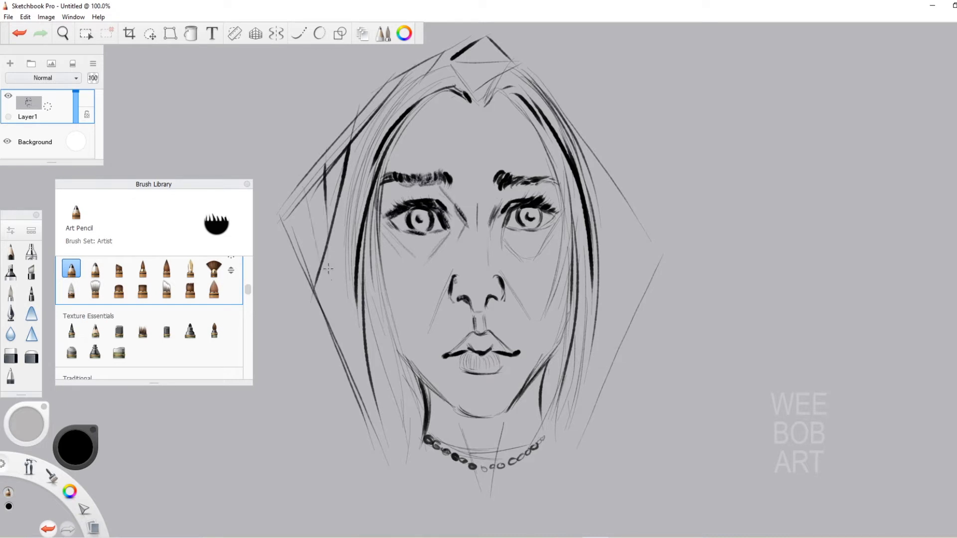
{"action": "left_click_drag", "start_coordinate": [281, 215], "coordinate": [281, 300]}
{"action": "left_click_drag", "start_coordinate": [290, 301], "coordinate": [357, 380]}
{"action": "left_click_drag", "start_coordinate": [349, 317], "coordinate": [377, 462]}
{"action": "left_click_drag", "start_coordinate": [307, 332], "coordinate": [368, 449]}
Draw the angular outer edge of the hood's right side from the peak down to the shoulder
{"action": "mouse_move", "coordinate": [486, 33]}
{"action": "left_mouse_down"}
{"action": "mouse_move", "coordinate": [523, 55]}
{"action": "mouse_move", "coordinate": [581, 122]}
{"action": "left_mouse_up"}
{"action": "left_click_drag", "start_coordinate": [567, 87], "coordinate": [619, 209]}
{"action": "left_click_drag", "start_coordinate": [619, 166], "coordinate": [662, 219]}
{"action": "left_click_drag", "start_coordinate": [644, 196], "coordinate": [650, 269]}
{"action": "left_click_drag", "start_coordinate": [672, 306], "coordinate": [581, 436]}
Sketch the shoulder lines and the collar edges below the hood
{"action": "left_click_drag", "start_coordinate": [297, 471], "coordinate": [364, 495]}
{"action": "left_click_drag", "start_coordinate": [618, 454], "coordinate": [668, 501]}
{"action": "left_click_drag", "start_coordinate": [667, 476], "coordinate": [636, 496]}
{"action": "mouse_move", "coordinate": [408, 454]}
{"action": "left_mouse_down"}
{"action": "mouse_move", "coordinate": [439, 488]}
{"action": "mouse_move", "coordinate": [451, 524]}
{"action": "left_mouse_up"}
{"action": "left_click_drag", "start_coordinate": [561, 453], "coordinate": [536, 517]}
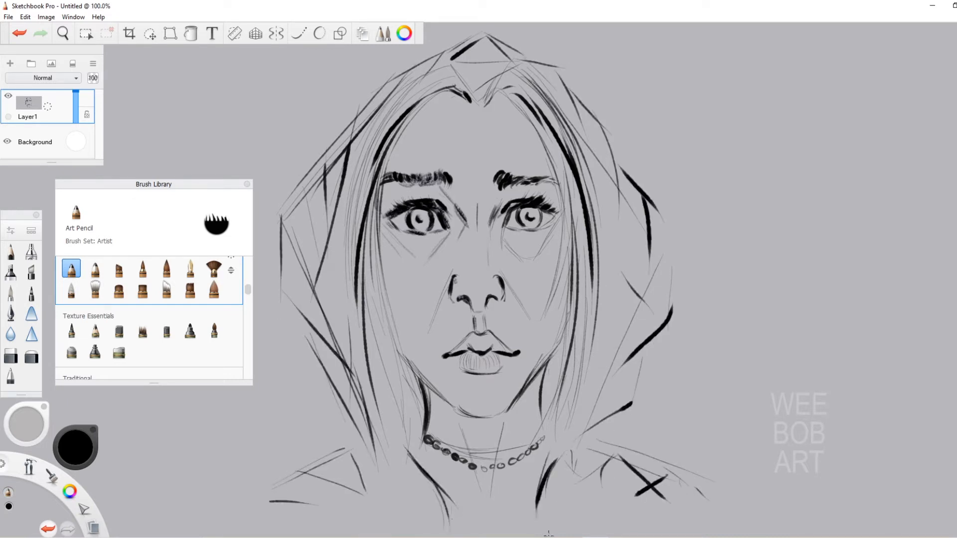
Add fold lines inside the right edge of the hood
{"action": "left_click_drag", "start_coordinate": [555, 68], "coordinate": [580, 161]}
{"action": "left_click_drag", "start_coordinate": [579, 102], "coordinate": [616, 154]}
{"action": "left_click_drag", "start_coordinate": [613, 142], "coordinate": [616, 239]}
{"action": "left_click_drag", "start_coordinate": [650, 251], "coordinate": [662, 305]}
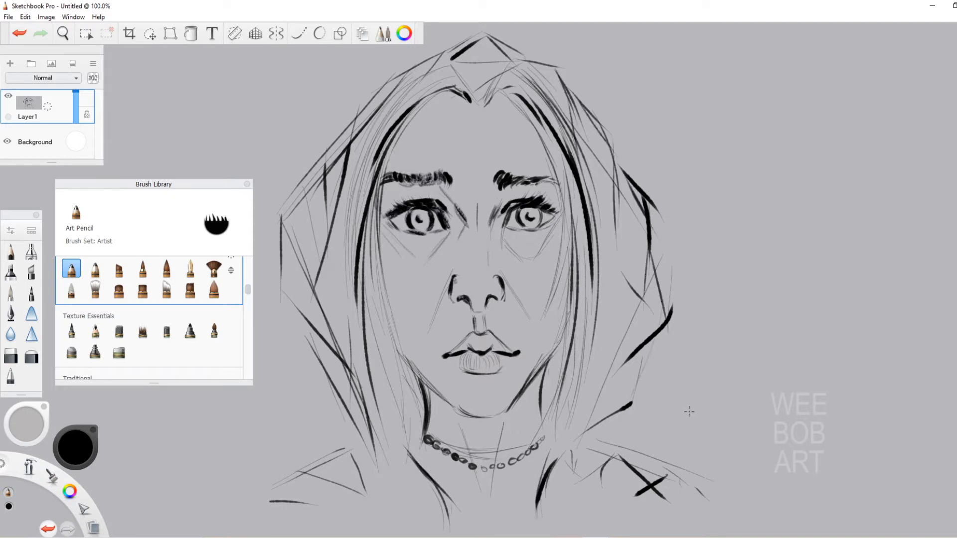
Switch to the Conceptual 1 brush, enlarge it and try a shading stroke beside the nose, undoing the stroke
{"action": "left_click", "coordinate": [96, 269]}
{"action": "key", "text": "ctrl+z"}
{"action": "left_click", "coordinate": [119, 270]}
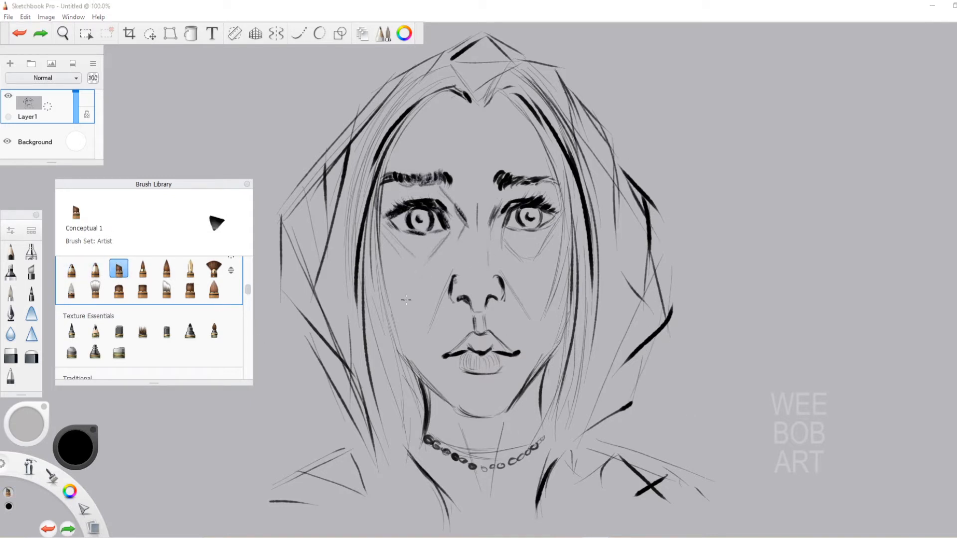
{"action": "key", "text": "]"}
{"action": "key", "text": "]"}
{"action": "left_click_drag", "start_coordinate": [442, 251], "coordinate": [424, 313]}
{"action": "key", "text": "ctrl+z"}
Add a new layer above the sketch and enlarge the brush to size 25.3
{"action": "key", "text": "ctrl+shift+n"}
{"action": "key", "text": "]"}
{"action": "key", "text": "]"}
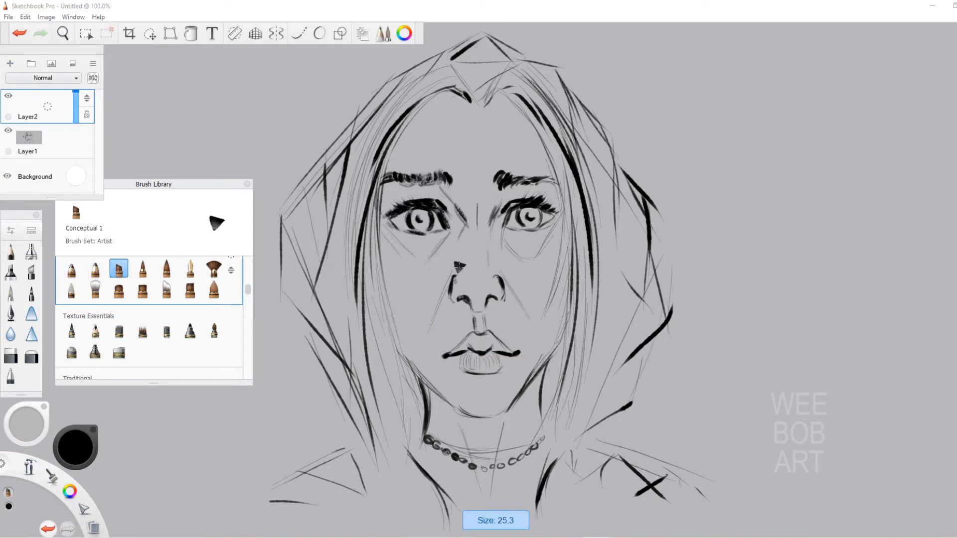
Shade both sides of the nose and the upper eye sockets with soft dark strokes on the new layer
{"action": "mouse_move", "coordinate": [451, 242]}
{"action": "left_mouse_down"}
{"action": "mouse_move", "coordinate": [415, 314]}
{"action": "mouse_move", "coordinate": [425, 310]}
{"action": "left_mouse_up"}
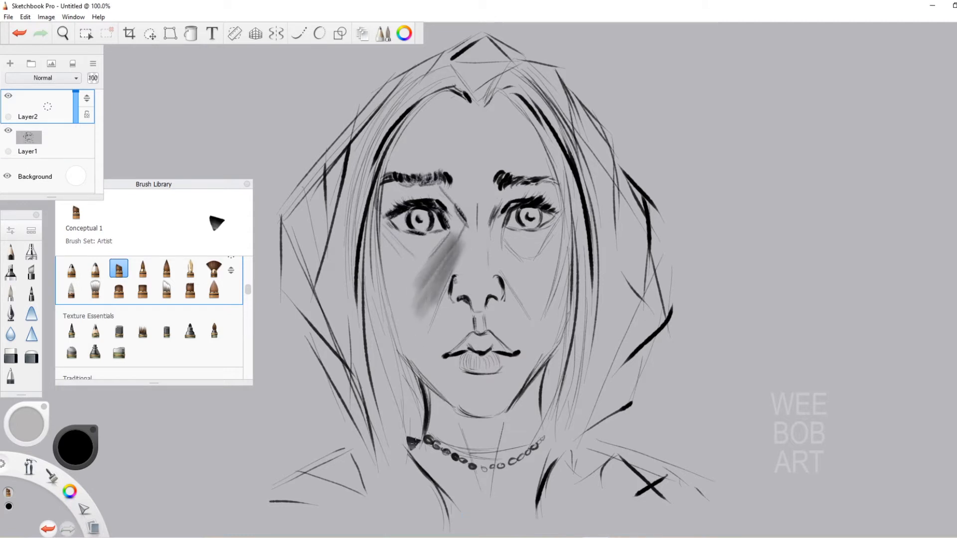
{"action": "mouse_move", "coordinate": [500, 248]}
{"action": "left_mouse_down"}
{"action": "mouse_move", "coordinate": [519, 287]}
{"action": "mouse_move", "coordinate": [536, 284]}
{"action": "left_mouse_up"}
{"action": "mouse_move", "coordinate": [422, 185]}
{"action": "left_mouse_down"}
{"action": "mouse_move", "coordinate": [466, 231]}
{"action": "mouse_move", "coordinate": [444, 200]}
{"action": "left_mouse_up"}
{"action": "mouse_move", "coordinate": [498, 189]}
{"action": "left_mouse_down"}
{"action": "mouse_move", "coordinate": [514, 227]}
{"action": "mouse_move", "coordinate": [540, 197]}
{"action": "left_mouse_up"}
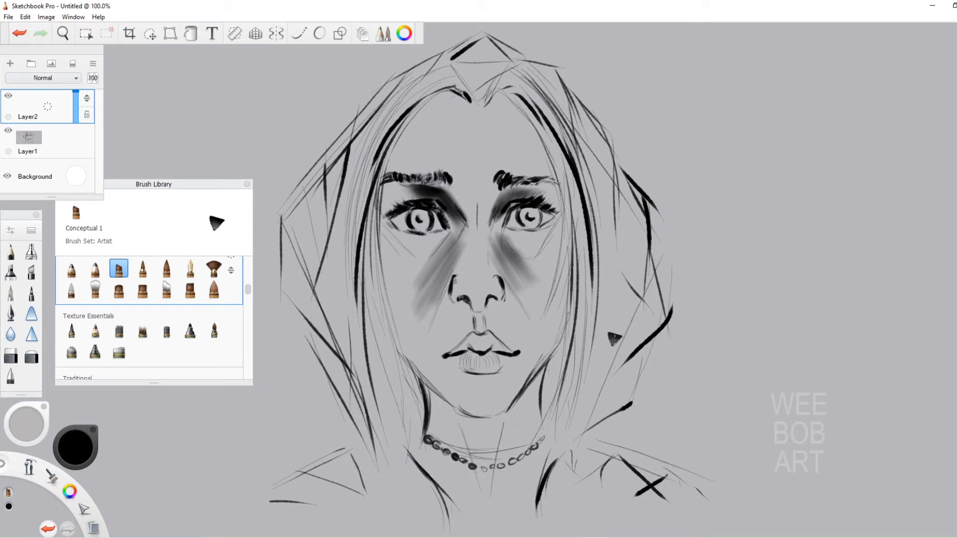
Shade down the right cheek, beneath the nose and in the philtrum with a smaller brush, undoing the last stroke
{"action": "key", "text": "["}
{"action": "left_click_drag", "start_coordinate": [496, 239], "coordinate": [540, 321]}
{"action": "left_click_drag", "start_coordinate": [508, 258], "coordinate": [537, 329]}
{"action": "key", "text": "["}
{"action": "left_click_drag", "start_coordinate": [479, 314], "coordinate": [479, 331]}
{"action": "mouse_move", "coordinate": [466, 300]}
{"action": "left_mouse_down"}
{"action": "mouse_move", "coordinate": [473, 315]}
{"action": "mouse_move", "coordinate": [490, 307]}
{"action": "left_mouse_up"}
{"action": "key", "text": "["}
{"action": "key", "text": "ctrl+z"}
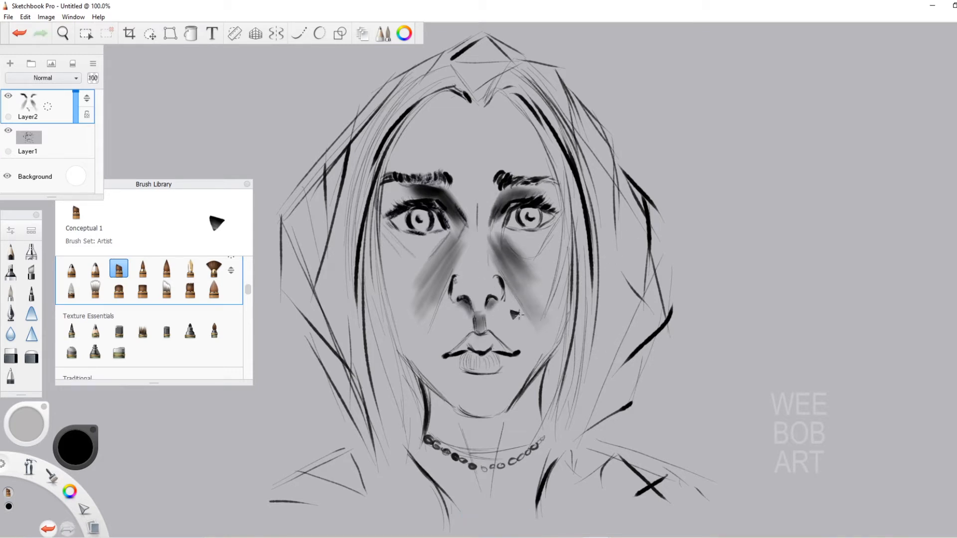
Shade the left cheek and jaw with a larger brush, and set the brush size to 40.3
{"action": "key", "text": "]"}
{"action": "left_click_drag", "start_coordinate": [401, 335], "coordinate": [452, 405]}
{"action": "key", "text": "]"}
{"action": "left_click_drag", "start_coordinate": [400, 301], "coordinate": [425, 364]}
{"action": "key", "text": "["}
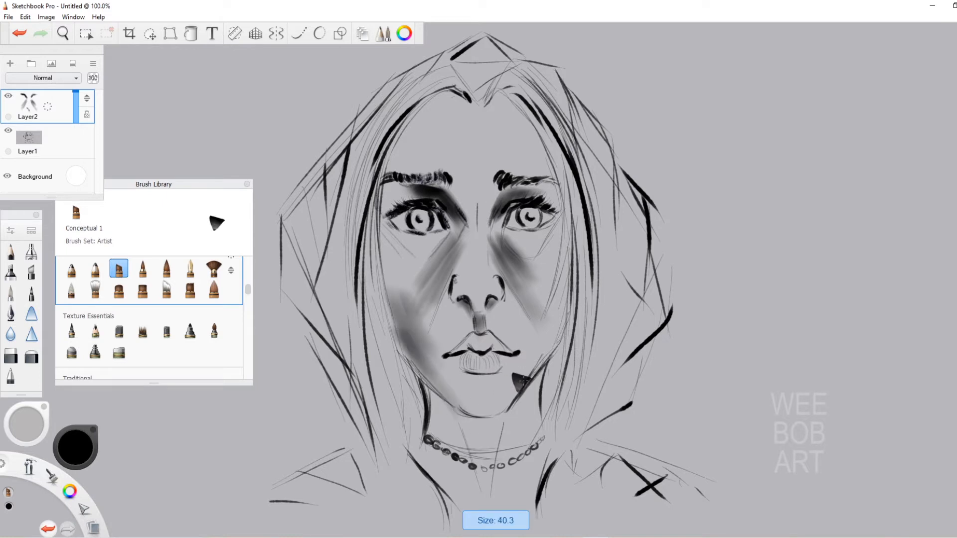
Shade the right jaw and cheek and beneath the lower lip, undoing unwanted strokes and reducing the brush size
{"action": "left_click_drag", "start_coordinate": [520, 386], "coordinate": [550, 355]}
{"action": "key", "text": "ctrl+z"}
{"action": "mouse_move", "coordinate": [564, 323]}
{"action": "left_mouse_down"}
{"action": "mouse_move", "coordinate": [492, 426]}
{"action": "mouse_move", "coordinate": [529, 369]}
{"action": "mouse_move", "coordinate": [474, 380]}
{"action": "mouse_move", "coordinate": [495, 381]}
{"action": "left_mouse_up"}
{"action": "key", "text": "ctrl+z"}
{"action": "key", "text": "["}
{"action": "key", "text": "ctrl+z"}
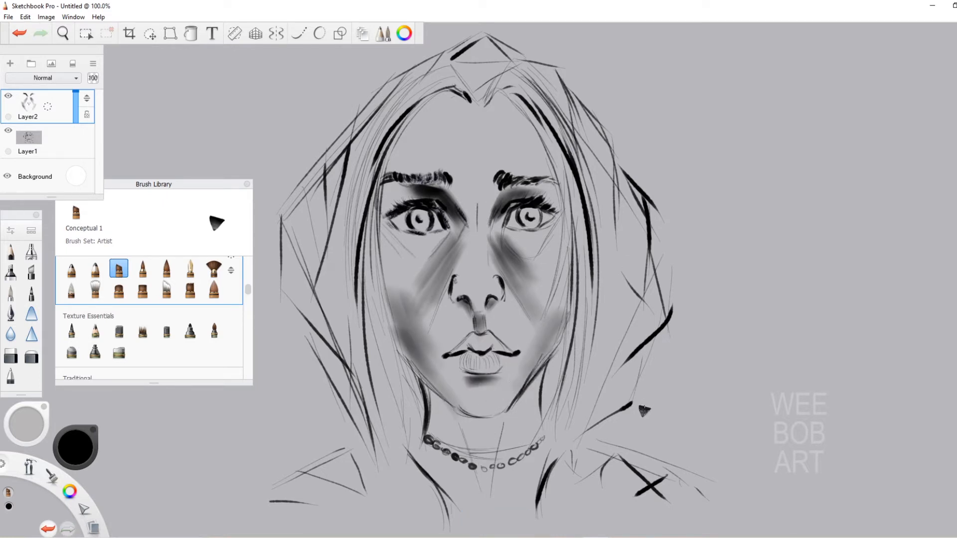
Shade both sides of the forehead beneath the hairline with a larger brush
{"action": "key", "text": "]"}
{"action": "left_click_drag", "start_coordinate": [458, 99], "coordinate": [432, 102]}
{"action": "left_click_drag", "start_coordinate": [390, 151], "coordinate": [386, 165]}
{"action": "left_click_drag", "start_coordinate": [501, 109], "coordinate": [544, 160]}
Undo the last mark and shade both irises with a smaller brush
{"action": "key", "text": "["}
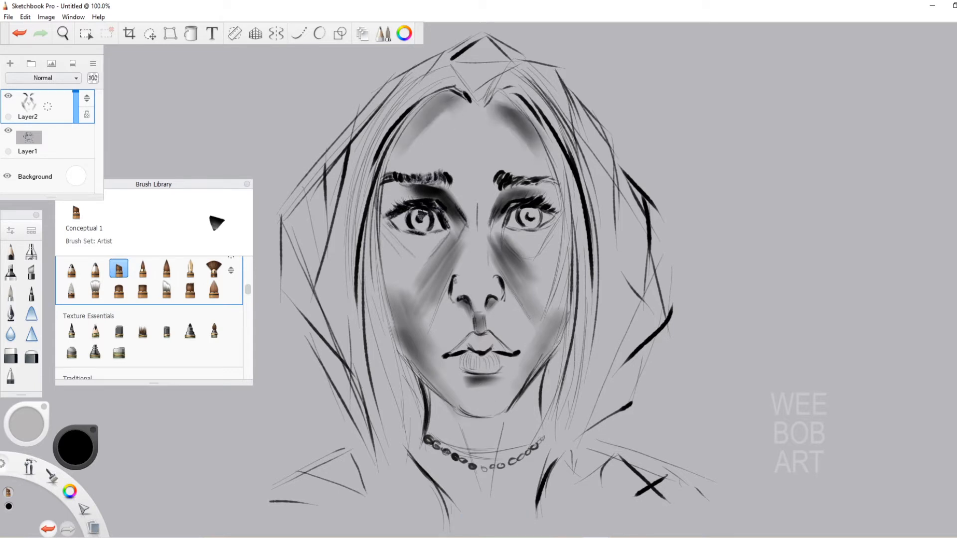
{"action": "key", "text": "ctrl+z"}
{"action": "mouse_move", "coordinate": [423, 215]}
{"action": "left_mouse_down"}
{"action": "mouse_move", "coordinate": [431, 232]}
{"action": "mouse_move", "coordinate": [416, 224]}
{"action": "left_mouse_up"}
{"action": "left_click_drag", "start_coordinate": [533, 214], "coordinate": [529, 225]}
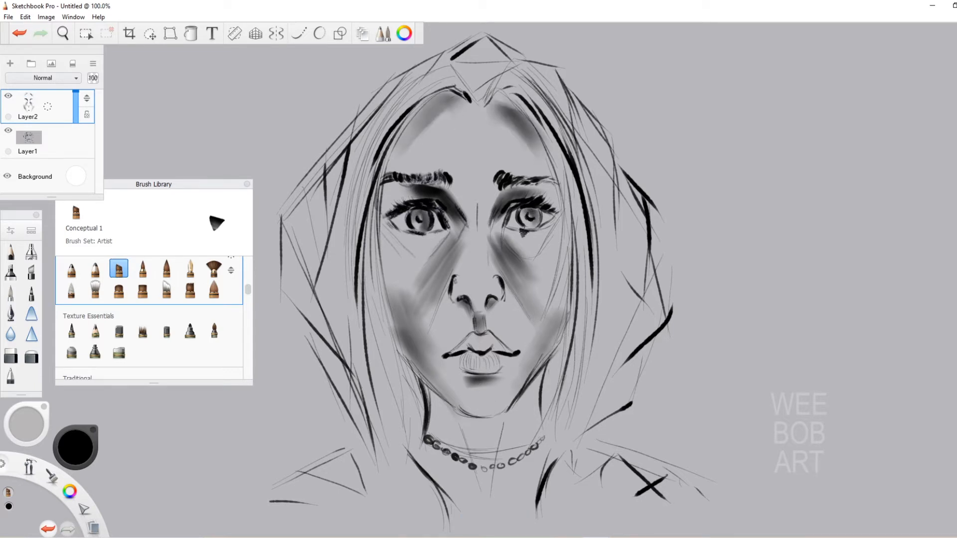
Choose the Colorless Soft Brush from the Colorless brush set for blending
{"action": "left_click", "coordinate": [32, 313]}
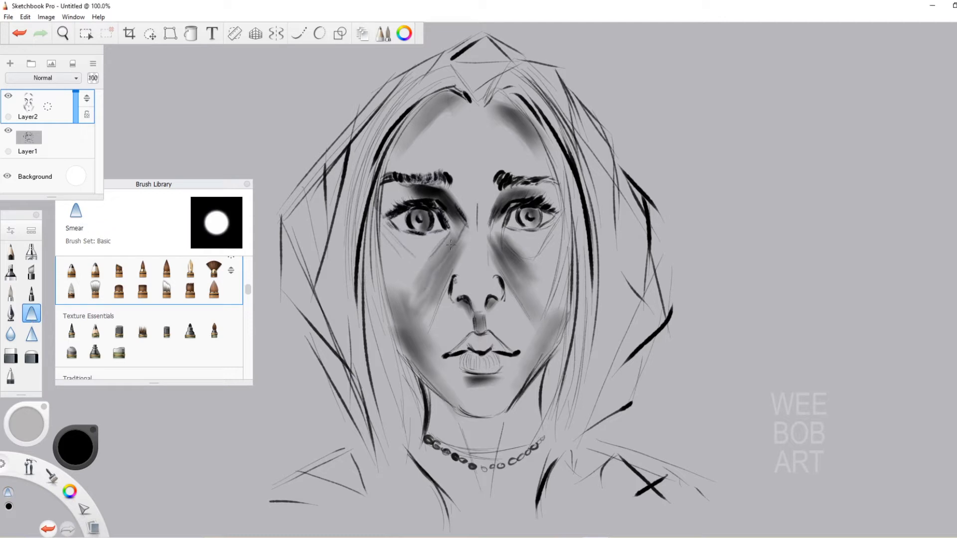
{"action": "left_click", "coordinate": [30, 337]}
{"action": "scroll", "coordinate": [240, 319], "scroll_direction": "down", "scroll_amount": 5}
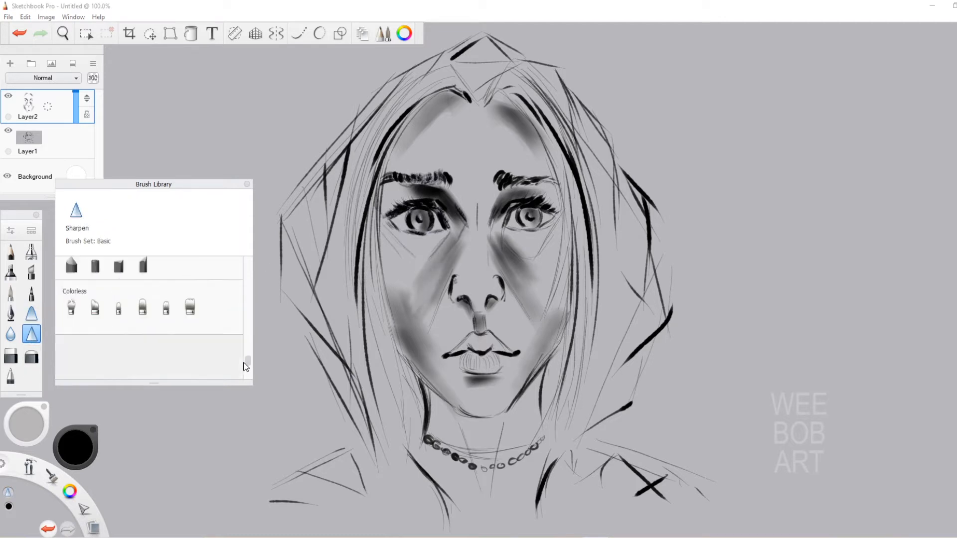
{"action": "mouse_move", "coordinate": [225, 357]}
{"action": "left_mouse_down"}
{"action": "mouse_move", "coordinate": [247, 198]}
{"action": "mouse_move", "coordinate": [245, 319]}
{"action": "left_mouse_up"}
{"action": "left_click", "coordinate": [189, 317]}
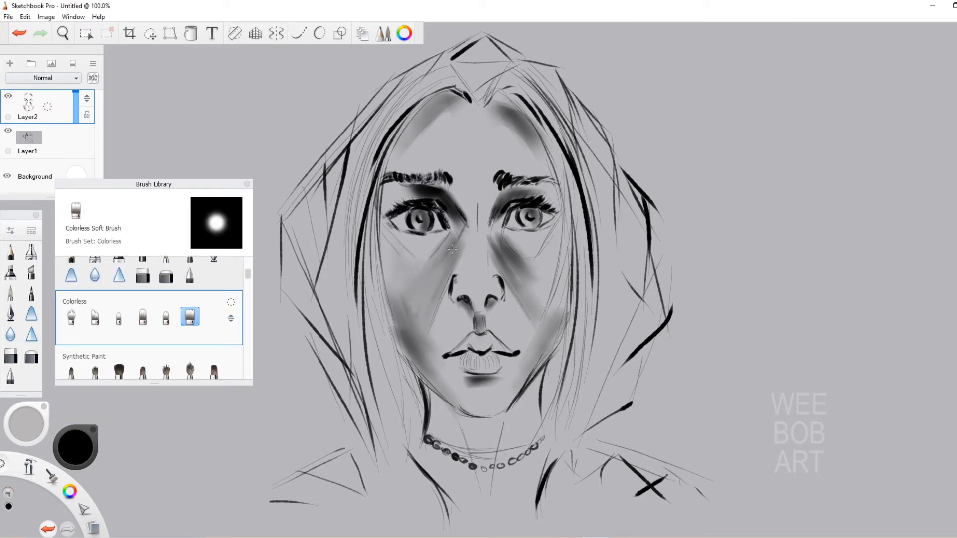
Blend the shading around the eyes, cheeks, nose and chin with the Colorless Soft Brush, using a smaller size near the nostrils
{"action": "mouse_move", "coordinate": [452, 249]}
{"action": "left_mouse_down"}
{"action": "mouse_move", "coordinate": [454, 208]}
{"action": "mouse_move", "coordinate": [409, 190]}
{"action": "mouse_move", "coordinate": [389, 203]}
{"action": "left_mouse_up"}
{"action": "mouse_move", "coordinate": [509, 203]}
{"action": "left_mouse_down"}
{"action": "mouse_move", "coordinate": [547, 198]}
{"action": "mouse_move", "coordinate": [531, 196]}
{"action": "mouse_move", "coordinate": [568, 199]}
{"action": "mouse_move", "coordinate": [507, 275]}
{"action": "mouse_move", "coordinate": [496, 238]}
{"action": "mouse_move", "coordinate": [505, 262]}
{"action": "mouse_move", "coordinate": [551, 256]}
{"action": "mouse_move", "coordinate": [557, 288]}
{"action": "mouse_move", "coordinate": [575, 292]}
{"action": "mouse_move", "coordinate": [560, 319]}
{"action": "left_mouse_up"}
{"action": "key", "text": "bracketleft"}
{"action": "mouse_move", "coordinate": [461, 285]}
{"action": "left_mouse_down"}
{"action": "mouse_move", "coordinate": [459, 270]}
{"action": "mouse_move", "coordinate": [448, 294]}
{"action": "left_mouse_up"}
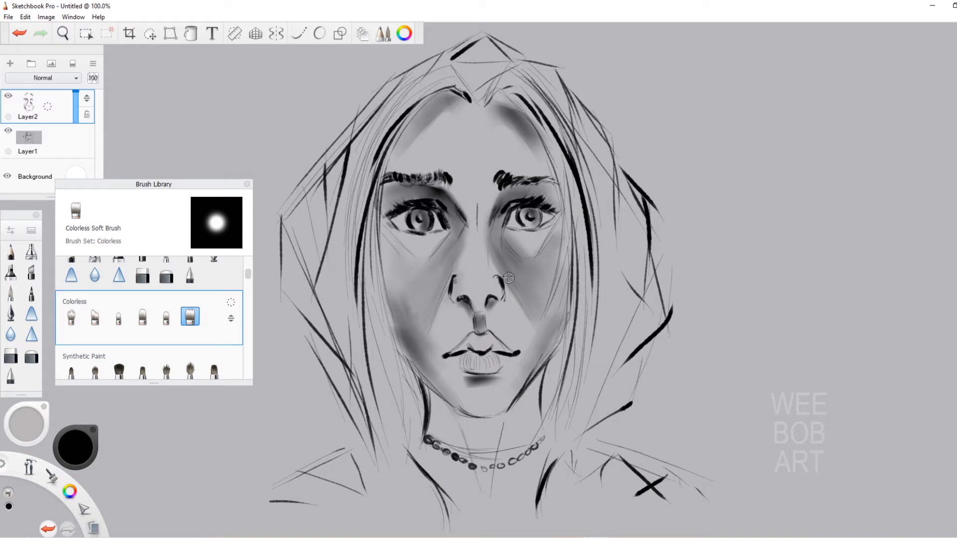
{"action": "mouse_move", "coordinate": [508, 278]}
{"action": "left_mouse_down"}
{"action": "mouse_move", "coordinate": [495, 307]}
{"action": "mouse_move", "coordinate": [458, 311]}
{"action": "mouse_move", "coordinate": [466, 319]}
{"action": "mouse_move", "coordinate": [500, 312]}
{"action": "left_mouse_up"}
{"action": "left_click_drag", "start_coordinate": [537, 346], "coordinate": [537, 331]}
{"action": "mouse_move", "coordinate": [486, 381]}
{"action": "left_mouse_down"}
{"action": "mouse_move", "coordinate": [501, 378]}
{"action": "mouse_move", "coordinate": [464, 390]}
{"action": "left_mouse_up"}
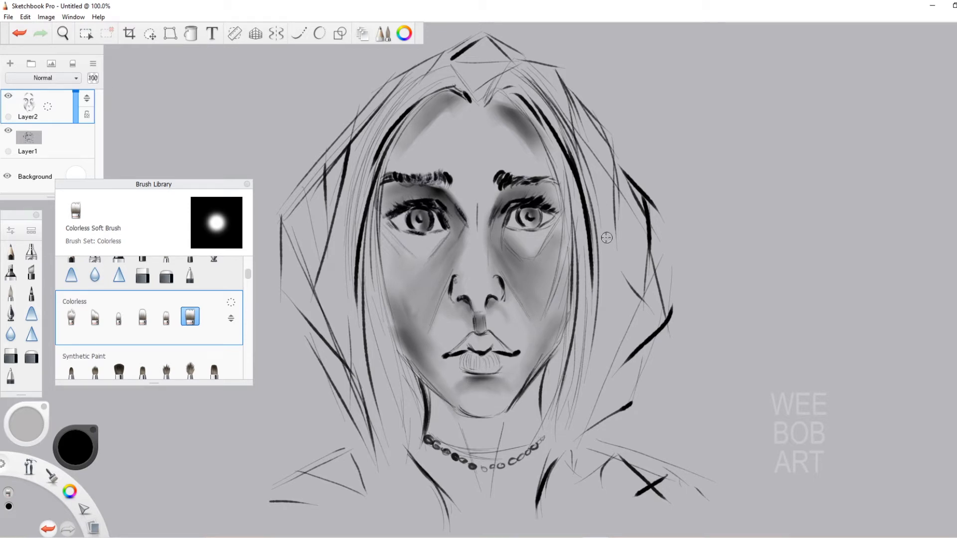
Switch to the Airbrush and set its colour to white
{"action": "left_click", "coordinate": [95, 260]}
{"action": "left_click", "coordinate": [73, 445]}
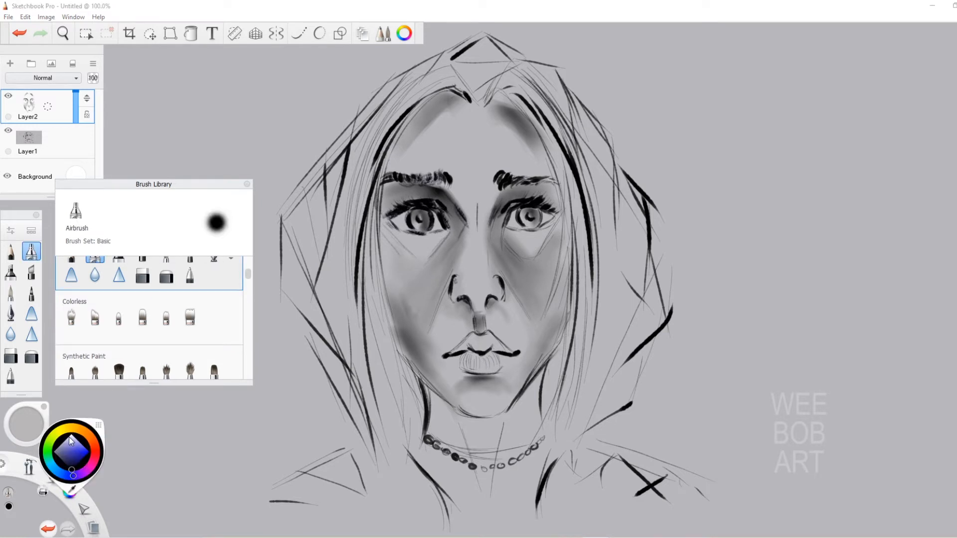
{"action": "left_click", "coordinate": [71, 437]}
{"action": "key", "text": "]"}
{"action": "key", "text": "]"}
{"action": "key", "text": "]"}
{"action": "left_click_drag", "start_coordinate": [440, 237], "coordinate": [411, 306]}
{"action": "left_click_drag", "start_coordinate": [434, 254], "coordinate": [481, 334]}
{"action": "key", "text": "ctrl+z"}
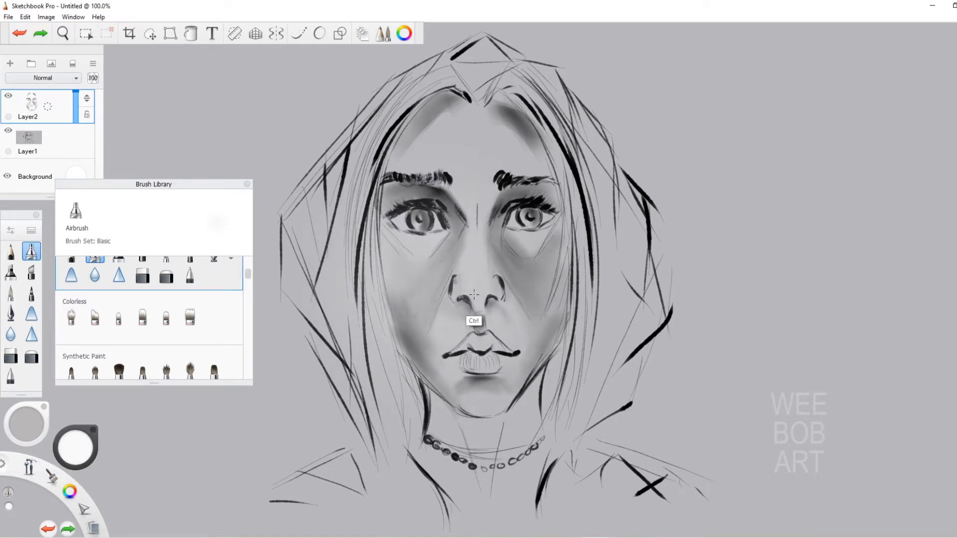
{"action": "key", "text": "ctrl+z"}
Airbrush white highlights beneath both eyes with a much smaller brush size
{"action": "key", "text": "["}
{"action": "key", "text": "["}
{"action": "key", "text": "["}
{"action": "key", "text": "["}
{"action": "mouse_move", "coordinate": [438, 235]}
{"action": "left_mouse_down"}
{"action": "mouse_move", "coordinate": [423, 253]}
{"action": "mouse_move", "coordinate": [445, 223]}
{"action": "mouse_move", "coordinate": [432, 254]}
{"action": "left_mouse_up"}
{"action": "key", "text": "["}
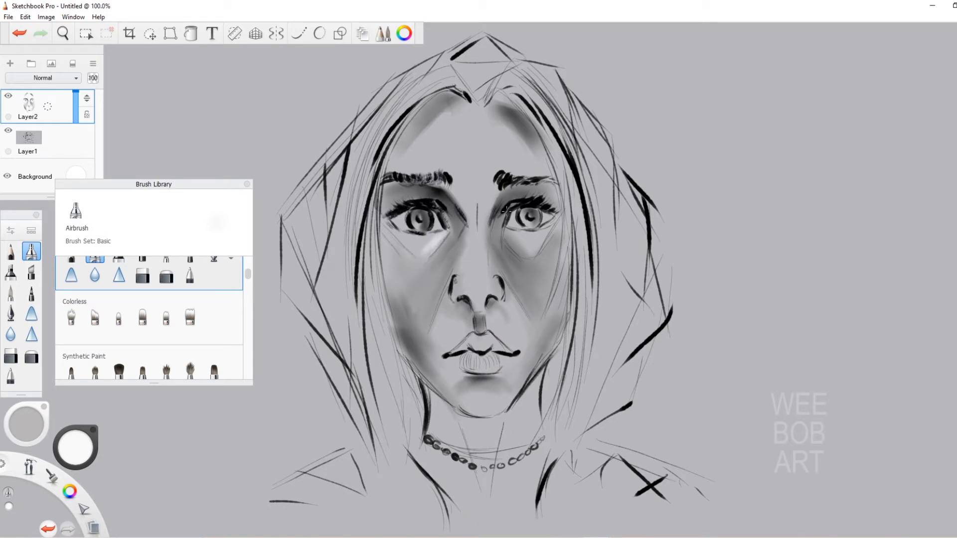
{"action": "mouse_move", "coordinate": [506, 210]}
{"action": "left_mouse_down"}
{"action": "mouse_move", "coordinate": [502, 234]}
{"action": "mouse_move", "coordinate": [518, 249]}
{"action": "mouse_move", "coordinate": [503, 239]}
{"action": "mouse_move", "coordinate": [526, 253]}
{"action": "mouse_move", "coordinate": [507, 240]}
{"action": "left_mouse_up"}
{"action": "key", "text": "["}
{"action": "left_click_drag", "start_coordinate": [444, 235], "coordinate": [428, 252]}
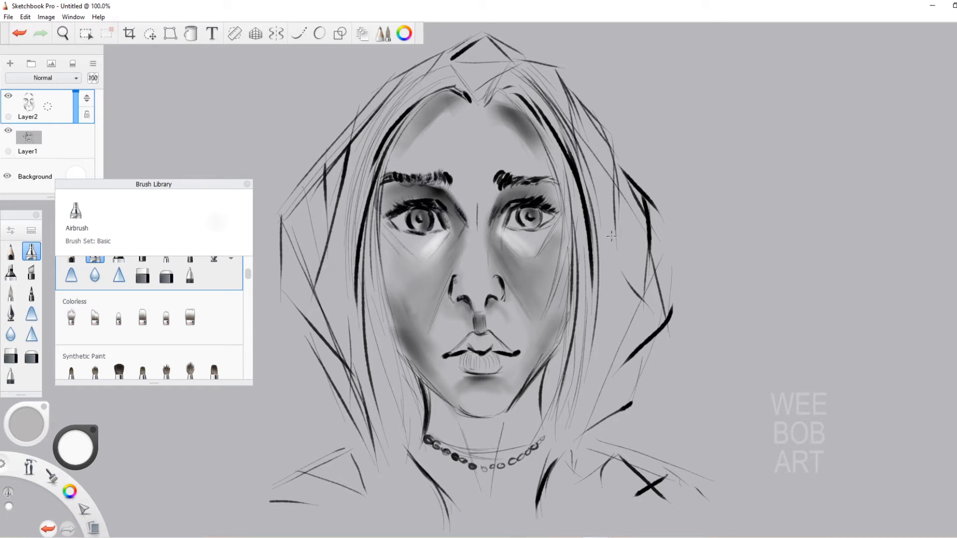
Set the airbrush colour to near-black and close the brush library
{"action": "left_click", "coordinate": [82, 453]}
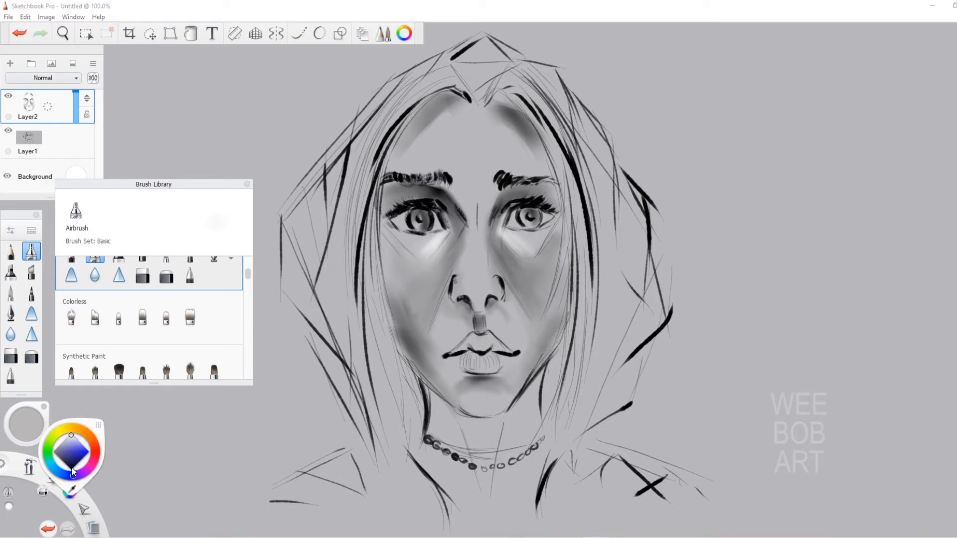
{"action": "left_click", "coordinate": [77, 444]}
{"action": "left_click", "coordinate": [246, 184]}
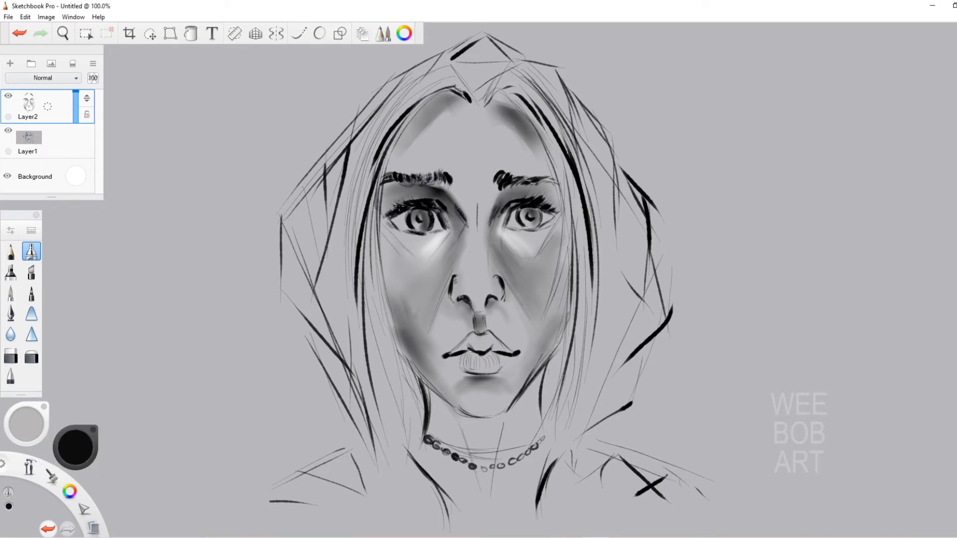
Darken the left eyelid, the left side of the nose and the nostrils with progressively smaller airbrush strokes
{"action": "mouse_move", "coordinate": [399, 206]}
{"action": "left_mouse_down"}
{"action": "mouse_move", "coordinate": [427, 193]}
{"action": "mouse_move", "coordinate": [405, 216]}
{"action": "left_mouse_up"}
{"action": "left_click_drag", "start_coordinate": [444, 213], "coordinate": [464, 270]}
{"action": "key", "text": "["}
{"action": "mouse_move", "coordinate": [466, 234]}
{"action": "left_mouse_down"}
{"action": "mouse_move", "coordinate": [467, 271]}
{"action": "mouse_move", "coordinate": [452, 298]}
{"action": "mouse_move", "coordinate": [460, 303]}
{"action": "left_mouse_up"}
{"action": "key", "text": "["}
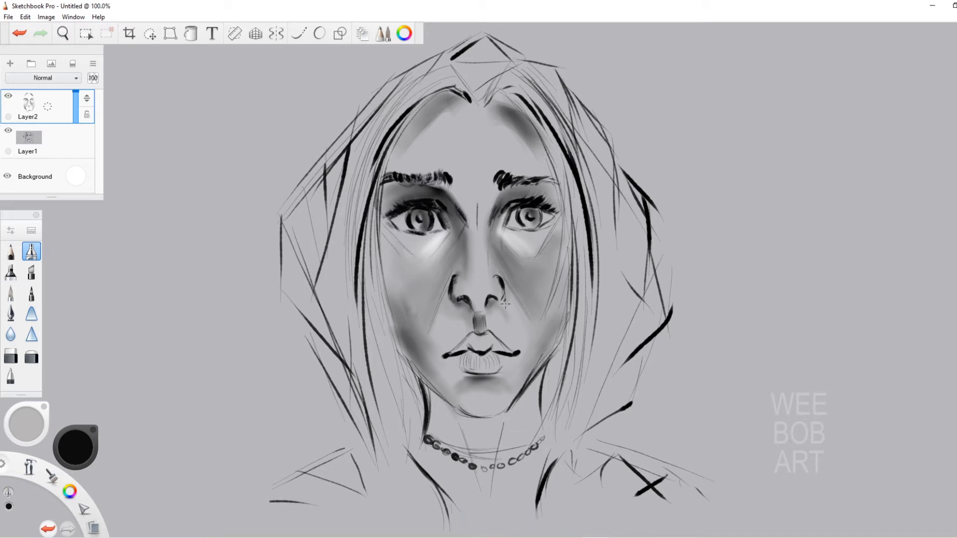
{"action": "key", "text": "["}
{"action": "mouse_move", "coordinate": [494, 274]}
{"action": "left_mouse_down"}
{"action": "mouse_move", "coordinate": [501, 286]}
{"action": "mouse_move", "coordinate": [482, 303]}
{"action": "mouse_move", "coordinate": [461, 293]}
{"action": "mouse_move", "coordinate": [490, 292]}
{"action": "mouse_move", "coordinate": [491, 312]}
{"action": "mouse_move", "coordinate": [482, 294]}
{"action": "mouse_move", "coordinate": [471, 295]}
{"action": "mouse_move", "coordinate": [488, 291]}
{"action": "left_mouse_up"}
Tone the nose tip with a sampled grey and darken the left iris with black sampled from the lashes
{"action": "key", "text": "]"}
{"action": "left_click", "coordinate": [484, 275], "text": "alt"}
{"action": "key", "text": "["}
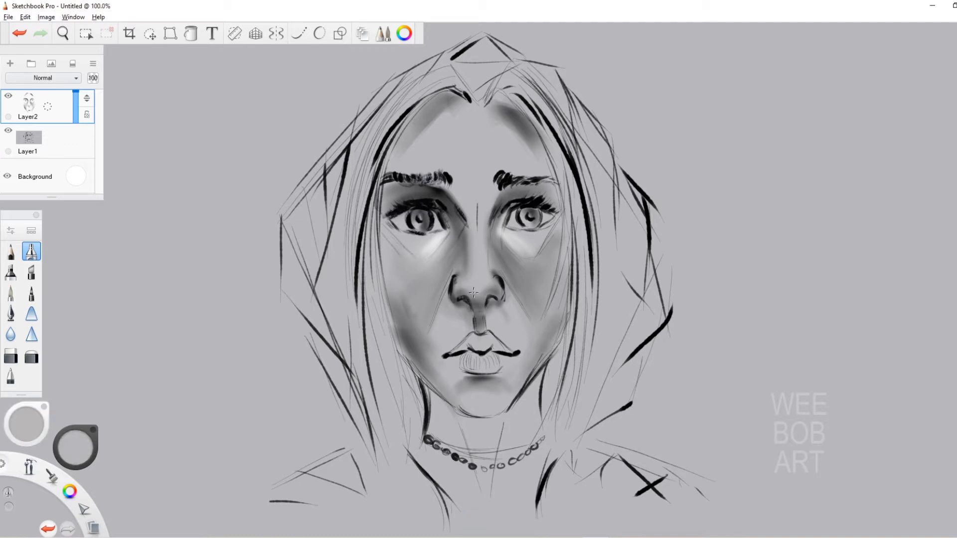
{"action": "left_click", "coordinate": [432, 203], "text": "alt"}
{"action": "key", "text": "["}
{"action": "left_click_drag", "start_coordinate": [427, 229], "coordinate": [429, 212]}
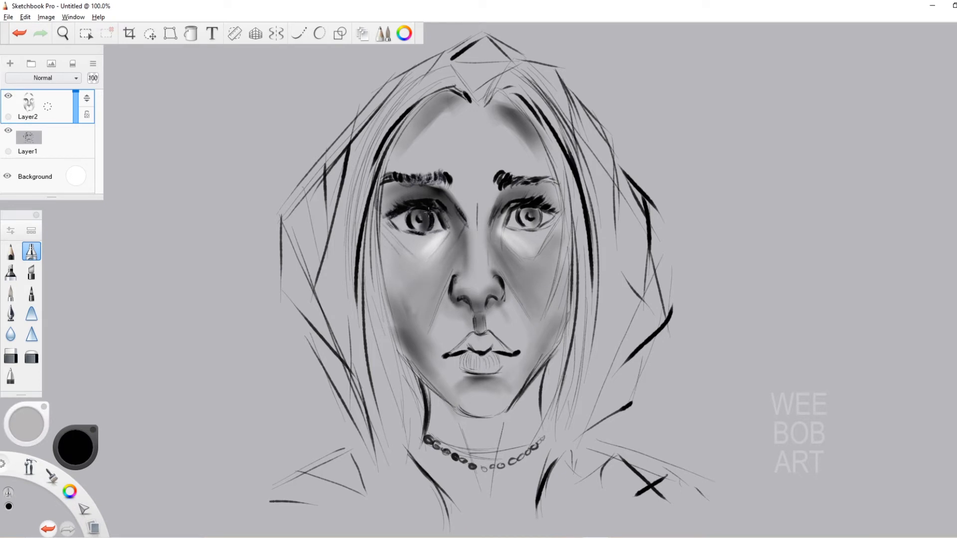
Shade the underside of the nose with a larger airbrush and the nose's right side with a smaller one
{"action": "key", "text": "]"}
{"action": "key", "text": "]"}
{"action": "key", "text": "]"}
{"action": "left_click_drag", "start_coordinate": [459, 309], "coordinate": [472, 316]}
{"action": "mouse_move", "coordinate": [486, 315]}
{"action": "left_mouse_down"}
{"action": "mouse_move", "coordinate": [494, 303]}
{"action": "mouse_move", "coordinate": [465, 290]}
{"action": "left_mouse_up"}
{"action": "key", "text": "["}
{"action": "key", "text": "["}
{"action": "key", "text": "["}
{"action": "left_click_drag", "start_coordinate": [493, 290], "coordinate": [489, 253]}
Sample the skin tone at the nose bridge and paint over the vertical sketch line there
{"action": "left_click", "coordinate": [478, 197], "text": "alt"}
{"action": "left_click_drag", "start_coordinate": [477, 198], "coordinate": [477, 228]}
{"action": "left_click_drag", "start_coordinate": [477, 199], "coordinate": [473, 221]}
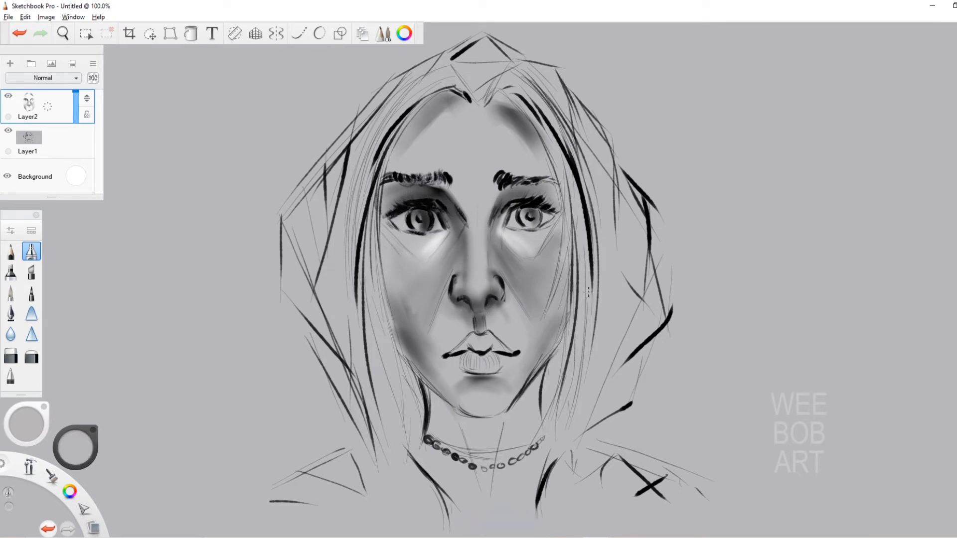
Sample a dark tone from the neck outline and shade the neck beneath the jaw with a larger airbrush
{"action": "left_click", "coordinate": [427, 415], "text": "alt"}
{"action": "key", "text": "]"}
{"action": "key", "text": "]"}
{"action": "key", "text": "]"}
{"action": "mouse_move", "coordinate": [438, 405]}
{"action": "left_mouse_down"}
{"action": "mouse_move", "coordinate": [459, 435]}
{"action": "mouse_move", "coordinate": [499, 429]}
{"action": "mouse_move", "coordinate": [541, 379]}
{"action": "mouse_move", "coordinate": [550, 399]}
{"action": "mouse_move", "coordinate": [444, 410]}
{"action": "left_mouse_up"}
Shade the upper and lower lips with an enlarged dark airbrush
{"action": "key", "text": "]"}
{"action": "key", "text": "]"}
{"action": "left_click_drag", "start_coordinate": [460, 350], "coordinate": [501, 348]}
{"action": "mouse_move", "coordinate": [471, 357]}
{"action": "left_mouse_down"}
{"action": "mouse_move", "coordinate": [490, 360]}
{"action": "mouse_move", "coordinate": [493, 344]}
{"action": "left_mouse_up"}
{"action": "left_click_drag", "start_coordinate": [465, 367], "coordinate": [490, 368]}
Airbrush across the left forehead and add highlights under both eyes with the light tone sampled there
{"action": "mouse_move", "coordinate": [413, 130]}
{"action": "left_mouse_down"}
{"action": "mouse_move", "coordinate": [392, 166]}
{"action": "mouse_move", "coordinate": [447, 172]}
{"action": "left_mouse_up"}
{"action": "left_click", "coordinate": [435, 244], "text": "alt"}
{"action": "left_click_drag", "start_coordinate": [451, 233], "coordinate": [439, 250]}
{"action": "left_click_drag", "start_coordinate": [502, 243], "coordinate": [520, 270]}
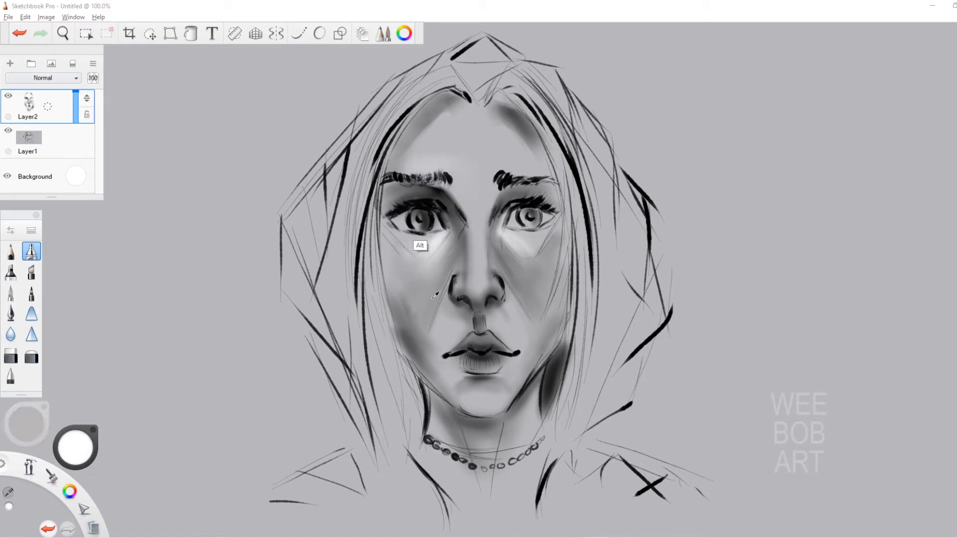
Sample black from the left pupil and block in the background along the hood's left edge with broad flat-brush strokes
{"action": "left_click", "coordinate": [421, 219], "text": "alt"}
{"action": "left_click", "coordinate": [31, 272]}
{"action": "left_click_drag", "start_coordinate": [239, 235], "coordinate": [222, 293]}
{"action": "key", "text": "]"}
{"action": "left_click_drag", "start_coordinate": [269, 153], "coordinate": [256, 163]}
{"action": "left_click_drag", "start_coordinate": [259, 128], "coordinate": [257, 263]}
{"action": "left_click_drag", "start_coordinate": [286, 198], "coordinate": [371, 100]}
{"action": "left_click_drag", "start_coordinate": [289, 95], "coordinate": [290, 186]}
{"action": "left_click_drag", "start_coordinate": [368, 57], "coordinate": [360, 118]}
{"action": "left_click_drag", "start_coordinate": [289, 304], "coordinate": [289, 399]}
{"action": "left_click_drag", "start_coordinate": [318, 371], "coordinate": [315, 449]}
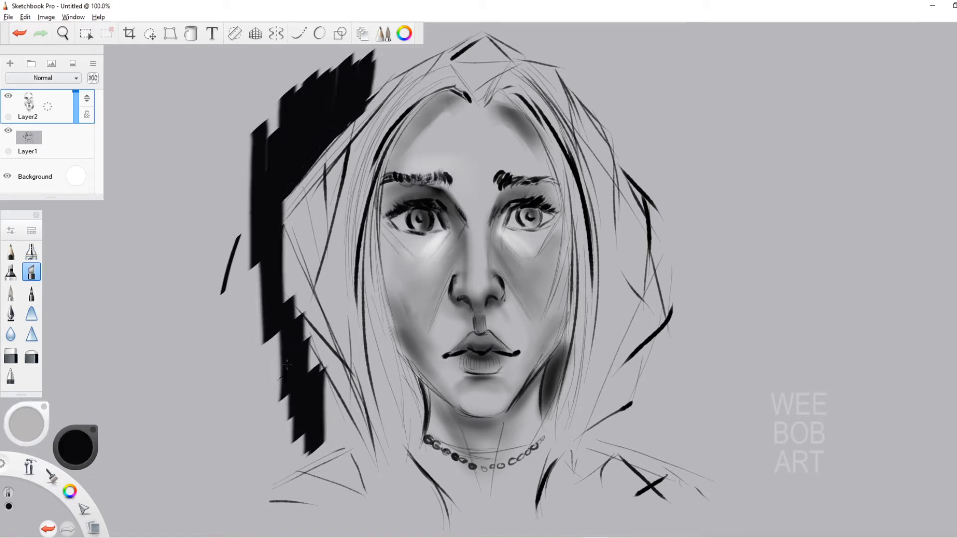
Hatch diagonal black strokes outward from the hood's left edge and above the left shoulder
{"action": "left_click_drag", "start_coordinate": [279, 336], "coordinate": [216, 422]}
{"action": "left_click_drag", "start_coordinate": [342, 436], "coordinate": [219, 513]}
{"action": "left_click_drag", "start_coordinate": [251, 351], "coordinate": [158, 430]}
{"action": "left_click_drag", "start_coordinate": [255, 326], "coordinate": [150, 387]}
{"action": "left_click_drag", "start_coordinate": [255, 288], "coordinate": [153, 343]}
{"action": "left_click_drag", "start_coordinate": [250, 261], "coordinate": [146, 323]}
{"action": "left_click_drag", "start_coordinate": [255, 249], "coordinate": [148, 313]}
Paint a thick black band down the hood's right edge and along the right shoulder, enlarging the brush
{"action": "mouse_move", "coordinate": [554, 50]}
{"action": "left_mouse_down"}
{"action": "mouse_move", "coordinate": [668, 207]}
{"action": "mouse_move", "coordinate": [690, 279]}
{"action": "mouse_move", "coordinate": [645, 402]}
{"action": "mouse_move", "coordinate": [605, 446]}
{"action": "left_mouse_up"}
{"action": "left_click_drag", "start_coordinate": [610, 441], "coordinate": [701, 474]}
{"action": "key", "text": "]"}
{"action": "left_click_drag", "start_coordinate": [668, 377], "coordinate": [691, 414]}
{"action": "left_click_drag", "start_coordinate": [643, 424], "coordinate": [731, 483]}
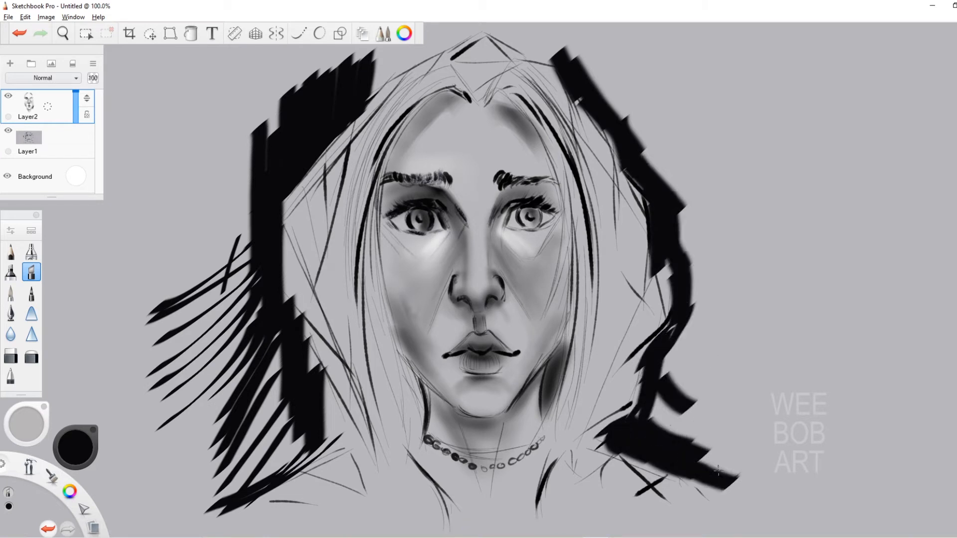
Fill the background beside the hood's right edge with broad black diagonal strokes from the shoulder up to the crown
{"action": "left_click_drag", "start_coordinate": [658, 402], "coordinate": [723, 461]}
{"action": "mouse_move", "coordinate": [666, 351]}
{"action": "left_mouse_down"}
{"action": "mouse_move", "coordinate": [726, 413]}
{"action": "mouse_move", "coordinate": [733, 401]}
{"action": "left_mouse_up"}
{"action": "left_click_drag", "start_coordinate": [684, 324], "coordinate": [736, 376]}
{"action": "left_click_drag", "start_coordinate": [694, 298], "coordinate": [748, 355]}
{"action": "key", "text": "]"}
{"action": "left_click_drag", "start_coordinate": [688, 259], "coordinate": [778, 351]}
{"action": "left_click_drag", "start_coordinate": [678, 197], "coordinate": [784, 267]}
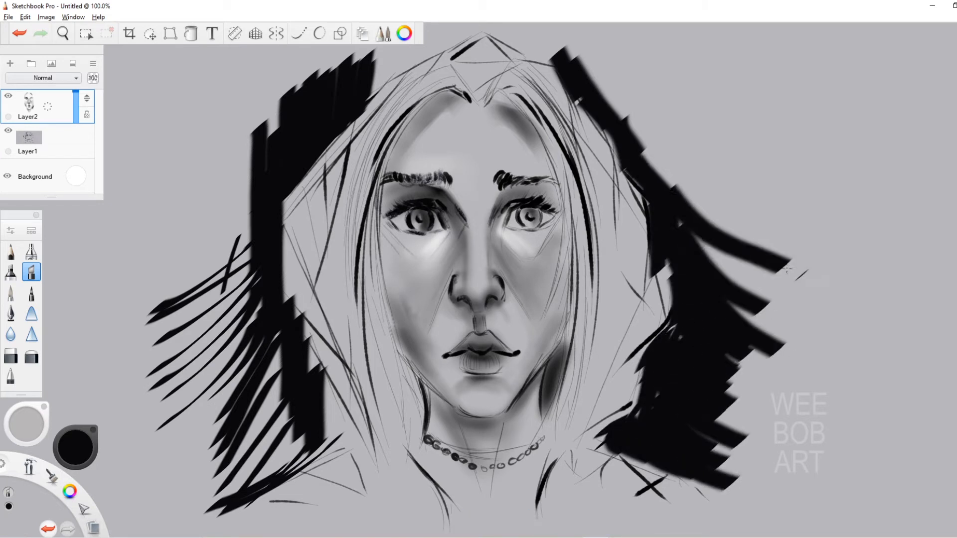
{"action": "left_click_drag", "start_coordinate": [648, 157], "coordinate": [760, 240]}
{"action": "mouse_move", "coordinate": [620, 105]}
{"action": "left_mouse_down"}
{"action": "mouse_move", "coordinate": [701, 165]}
{"action": "mouse_move", "coordinate": [677, 139]}
{"action": "left_mouse_up"}
{"action": "left_click_drag", "start_coordinate": [598, 82], "coordinate": [662, 114]}
{"action": "left_click_drag", "start_coordinate": [563, 57], "coordinate": [638, 86]}
Extend the black background strokes over the top of the hood and below the right shoulder
{"action": "mouse_move", "coordinate": [373, 97]}
{"action": "left_mouse_down"}
{"action": "mouse_move", "coordinate": [399, 52]}
{"action": "mouse_move", "coordinate": [473, 27]}
{"action": "left_mouse_up"}
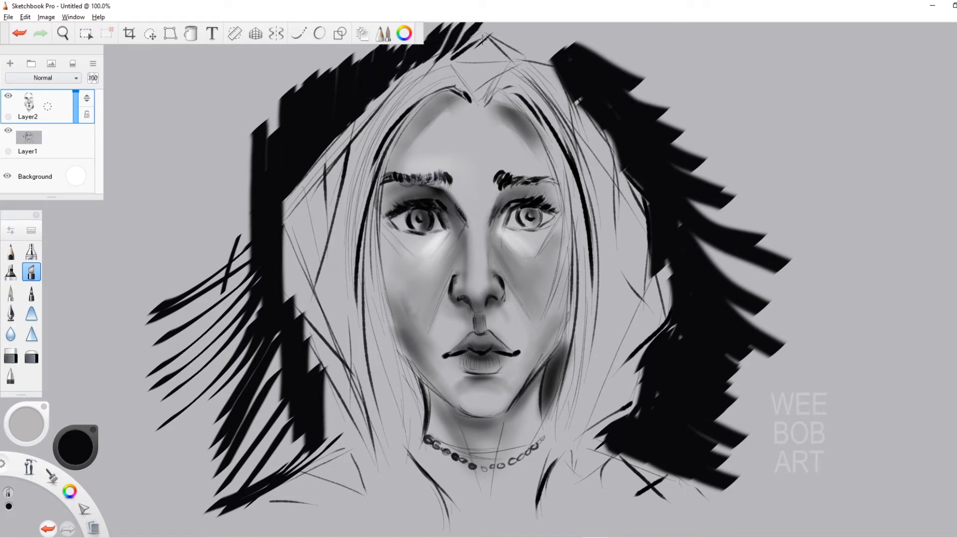
{"action": "left_click_drag", "start_coordinate": [516, 55], "coordinate": [564, 29]}
{"action": "left_click_drag", "start_coordinate": [558, 55], "coordinate": [640, 42]}
{"action": "left_click_drag", "start_coordinate": [662, 98], "coordinate": [683, 104]}
{"action": "left_click_drag", "start_coordinate": [656, 468], "coordinate": [738, 511]}
Paint black accents on the left neck, hair parting and hood's upper left at size 14.0, undoing the last stroke
{"action": "key", "text": "["}
{"action": "key", "text": "["}
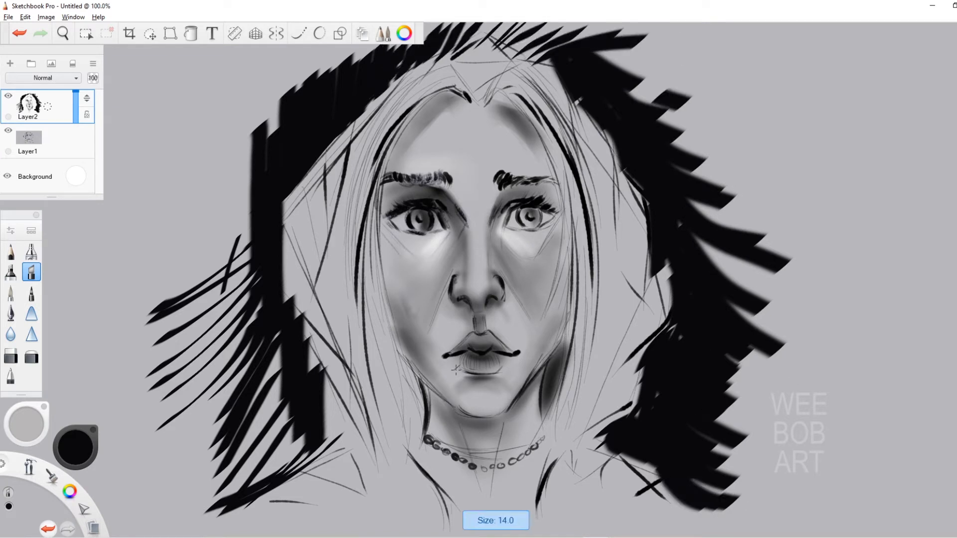
{"action": "left_click_drag", "start_coordinate": [417, 380], "coordinate": [418, 440]}
{"action": "left_click_drag", "start_coordinate": [451, 63], "coordinate": [470, 100]}
{"action": "left_click_drag", "start_coordinate": [450, 65], "coordinate": [367, 122]}
{"action": "left_click_drag", "start_coordinate": [305, 309], "coordinate": [364, 455]}
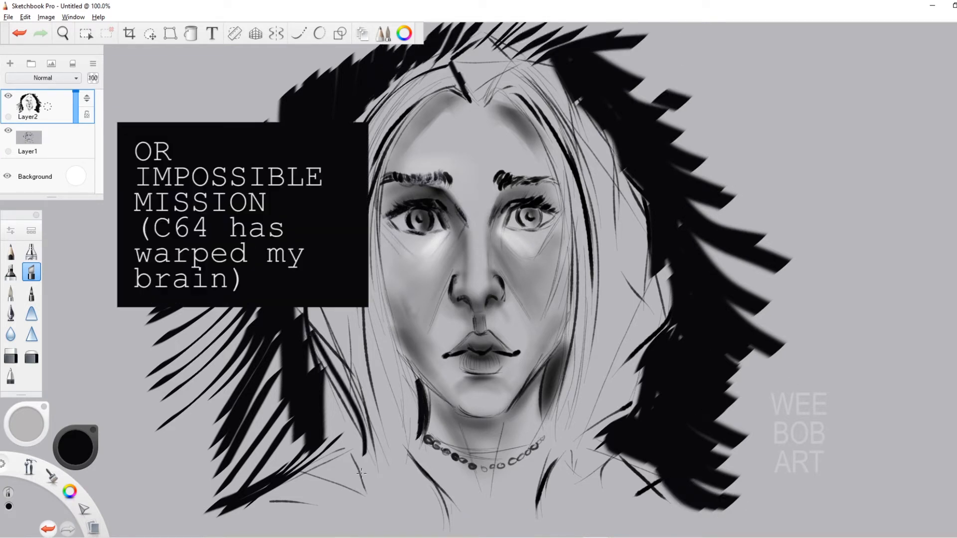
{"action": "key", "text": "ctrl+z"}
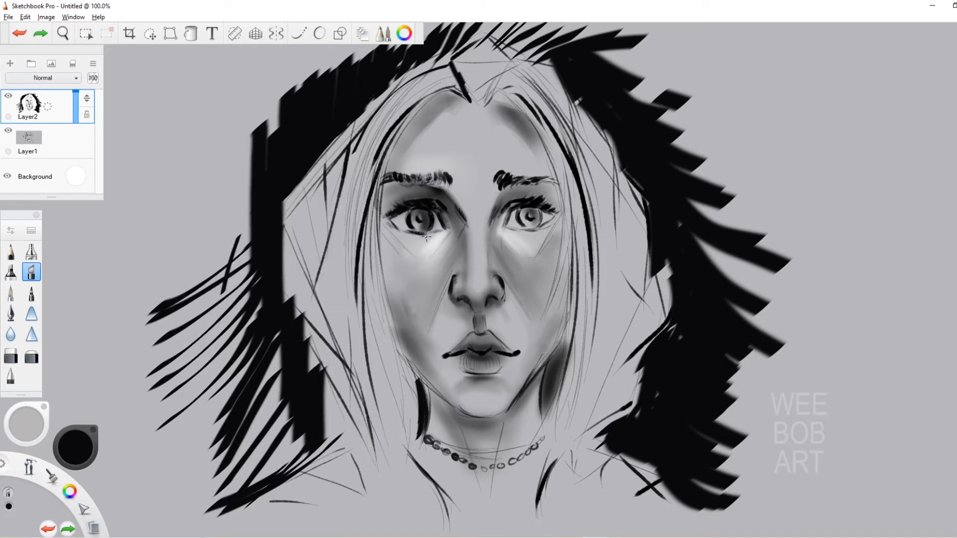
Add thin black fold lines inside the hood's lower right edge with a smaller brush
{"action": "key", "text": "["}
{"action": "left_click_drag", "start_coordinate": [650, 256], "coordinate": [619, 343]}
{"action": "mouse_move", "coordinate": [672, 304]}
{"action": "left_mouse_down"}
{"action": "mouse_move", "coordinate": [594, 377]}
{"action": "mouse_move", "coordinate": [587, 414]}
{"action": "left_mouse_up"}
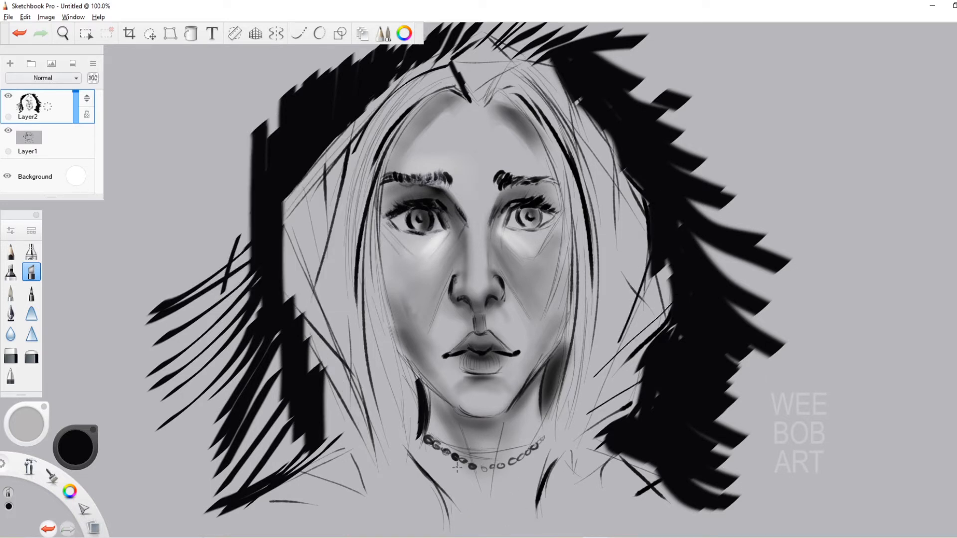
Switch to the pencil and refine the left eyelid and iris with dark tones sampled from the eye
{"action": "left_click", "coordinate": [13, 257]}
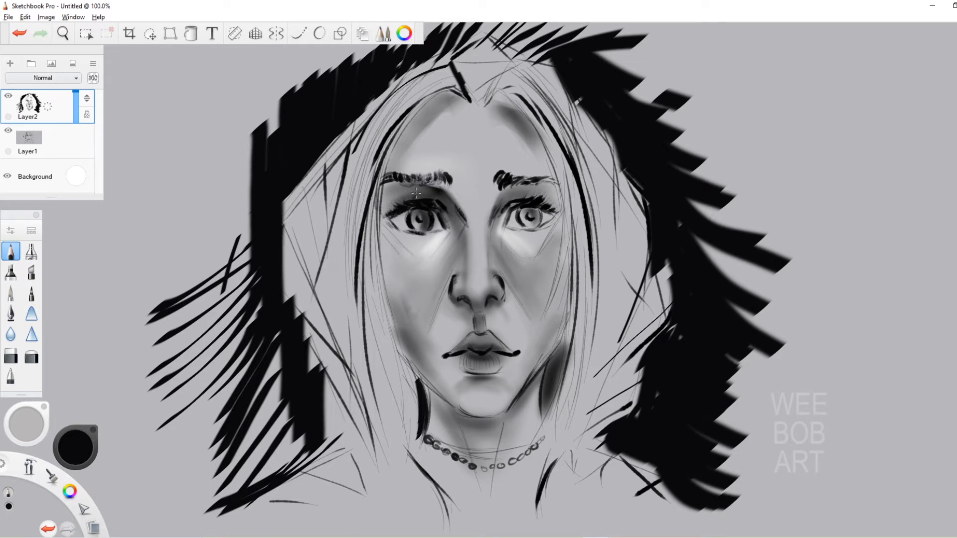
{"action": "left_click", "coordinate": [418, 209], "text": "alt"}
{"action": "left_click_drag", "start_coordinate": [429, 188], "coordinate": [412, 195]}
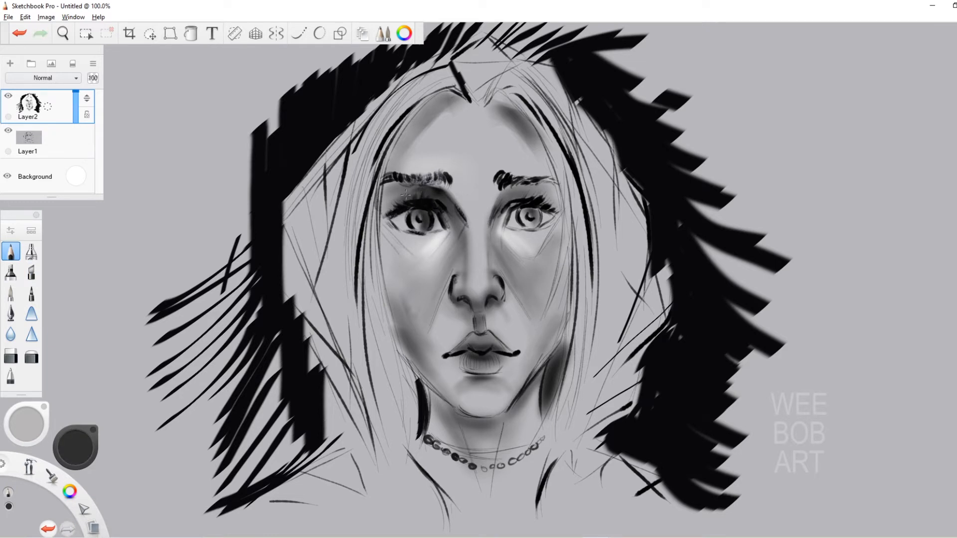
{"action": "left_click", "coordinate": [419, 216], "text": "alt"}
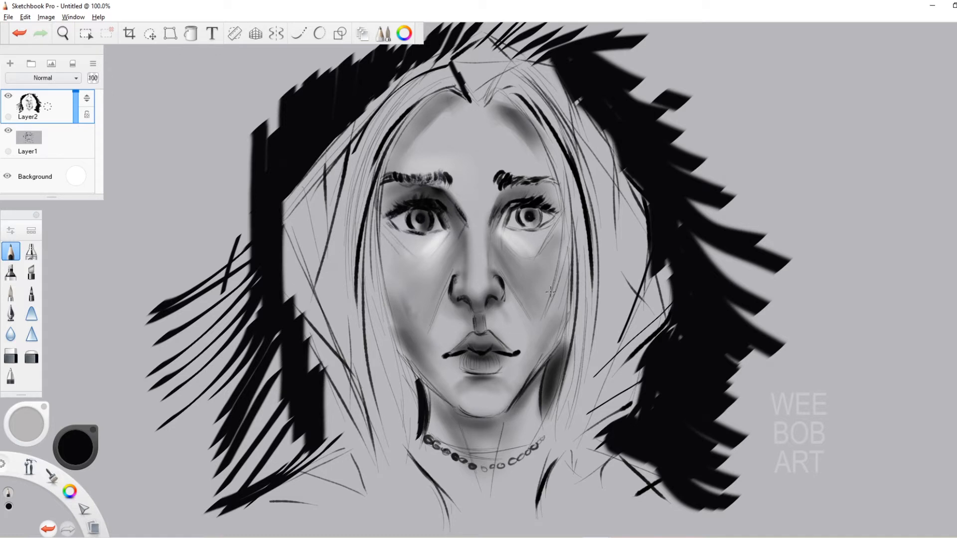
Sample a light tone from the left cheek and highlight the lower lids of both eyes
{"action": "left_click", "coordinate": [439, 267], "text": "alt"}
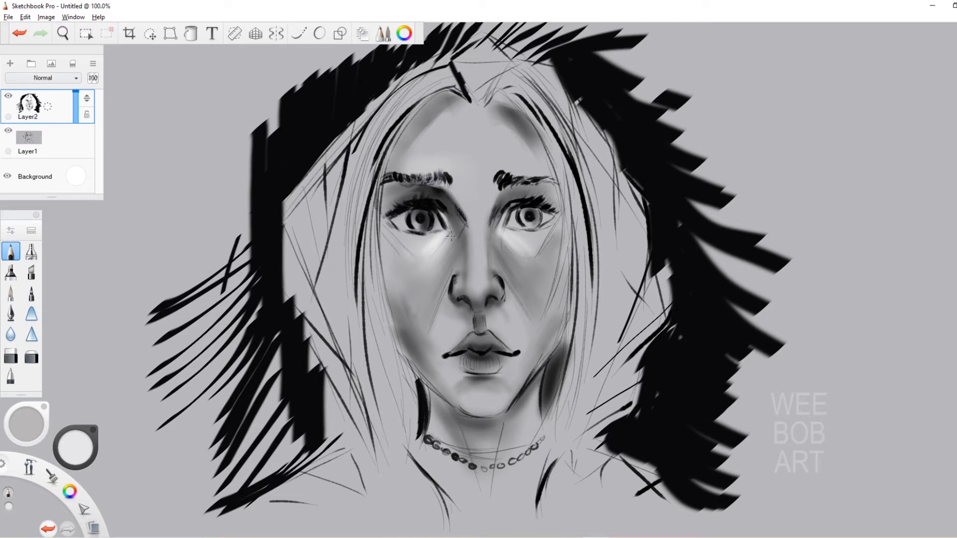
{"action": "left_click_drag", "start_coordinate": [441, 231], "coordinate": [422, 235]}
{"action": "left_click_drag", "start_coordinate": [502, 228], "coordinate": [527, 227]}
Sample iris tones, reduce the pencil to size 3.0 and detail the left iris, undoing the last stroke
{"action": "left_click", "coordinate": [530, 218], "text": "alt"}
{"action": "key", "text": "bracketleft"}
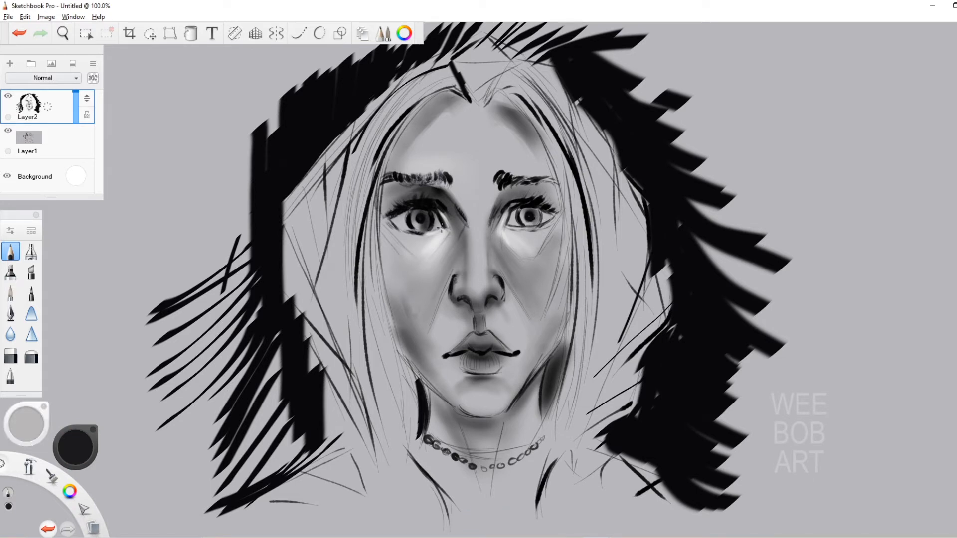
{"action": "key", "text": "bracketleft"}
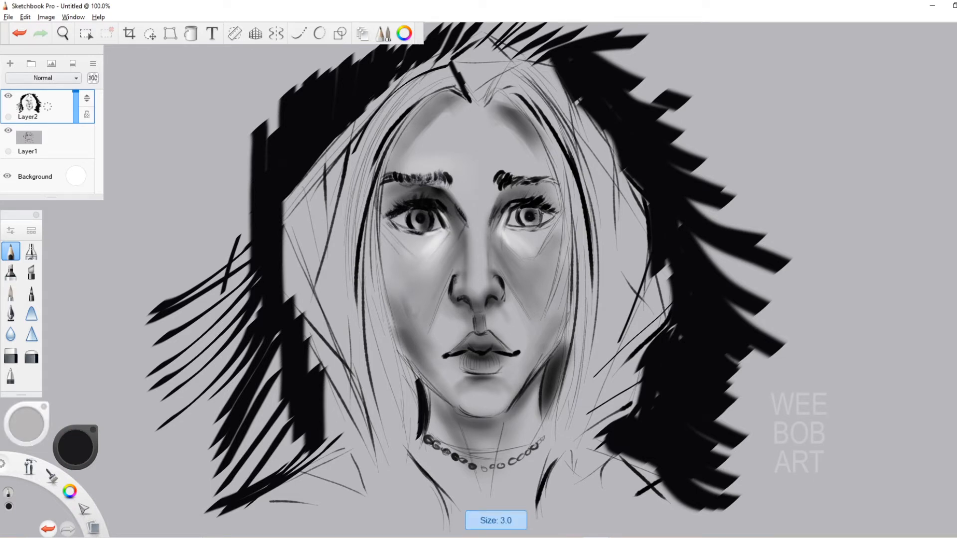
{"action": "left_click", "coordinate": [529, 223], "text": "alt"}
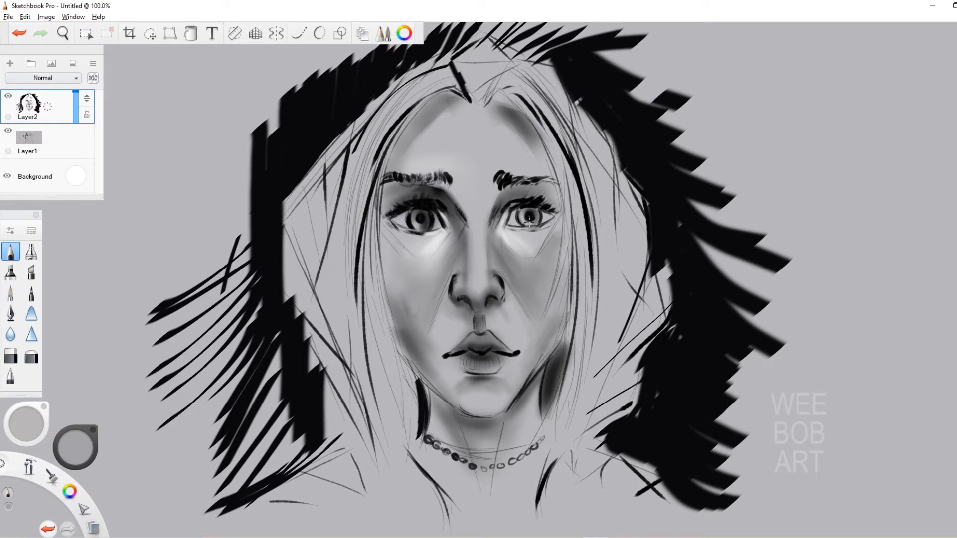
{"action": "left_click", "coordinate": [418, 226], "text": "alt"}
{"action": "mouse_move", "coordinate": [413, 216]}
{"action": "left_mouse_down"}
{"action": "mouse_move", "coordinate": [414, 228]}
{"action": "mouse_move", "coordinate": [429, 227]}
{"action": "left_mouse_up"}
{"action": "key", "text": "ctrl+z"}
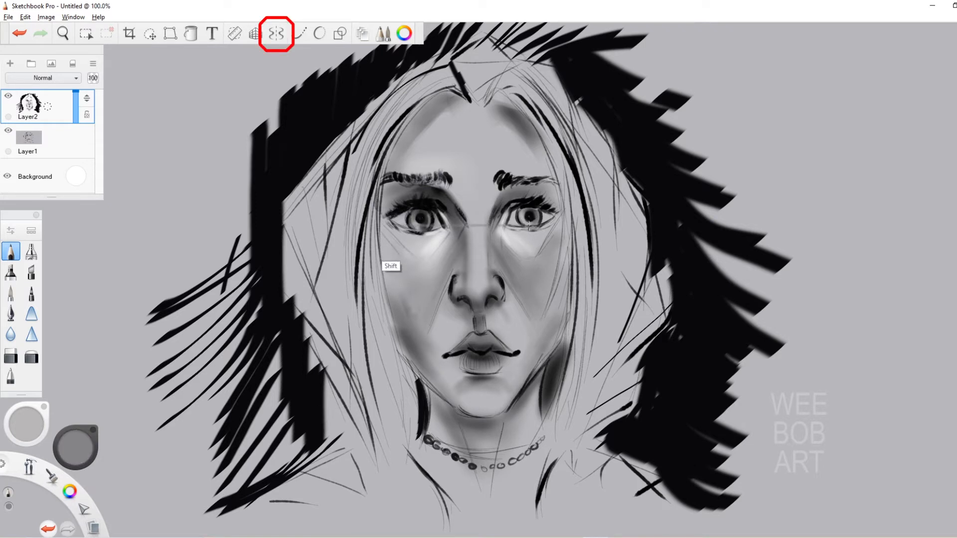
Add a new layer and stroke a sampled tone along the lower eyelids of both eyes
{"action": "left_click", "coordinate": [10, 64]}
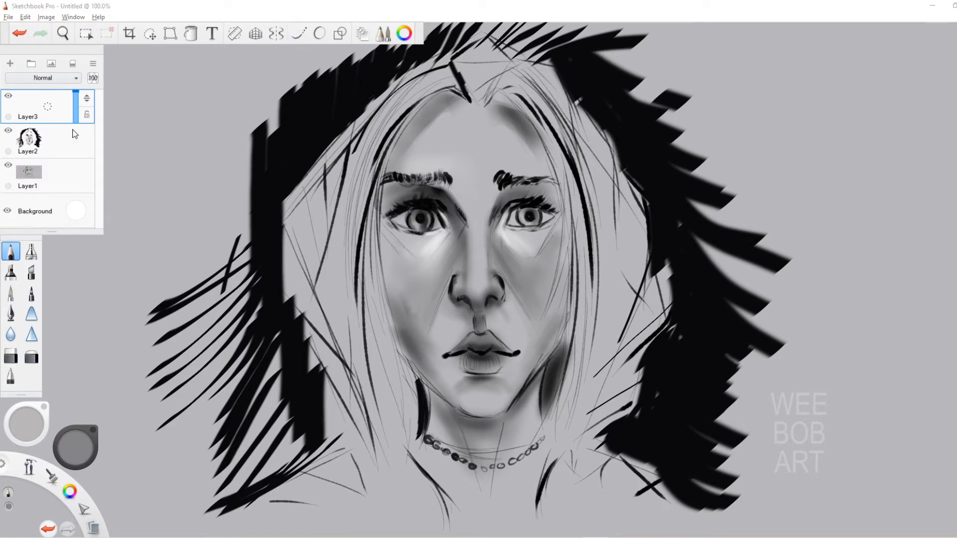
{"action": "left_click", "coordinate": [272, 169], "text": "alt"}
{"action": "mouse_move", "coordinate": [532, 226]}
{"action": "left_mouse_down"}
{"action": "mouse_move", "coordinate": [403, 232]}
{"action": "mouse_move", "coordinate": [477, 226]}
{"action": "mouse_move", "coordinate": [411, 207]}
{"action": "mouse_move", "coordinate": [430, 213]}
{"action": "mouse_move", "coordinate": [384, 220]}
{"action": "mouse_move", "coordinate": [425, 235]}
{"action": "left_mouse_up"}
{"action": "left_click", "coordinate": [438, 245], "text": "alt"}
{"action": "key", "text": "]"}
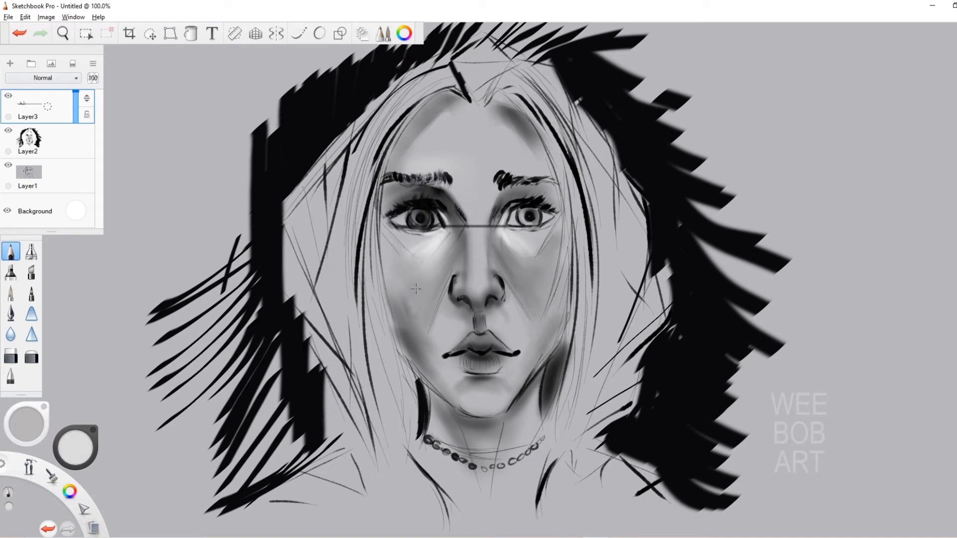
Sample dark and light tones around the eyes and refine the irises of both eyes with the pencil
{"action": "left_click", "coordinate": [455, 215], "text": "alt"}
{"action": "left_click_drag", "start_coordinate": [410, 215], "coordinate": [406, 227]}
{"action": "mouse_move", "coordinate": [434, 213]}
{"action": "left_mouse_down"}
{"action": "mouse_move", "coordinate": [437, 228]}
{"action": "mouse_move", "coordinate": [412, 225]}
{"action": "left_mouse_up"}
{"action": "left_click", "coordinate": [417, 205], "text": "alt"}
{"action": "key", "text": "["}
{"action": "left_click_drag", "start_coordinate": [432, 212], "coordinate": [434, 226]}
{"action": "left_click_drag", "start_coordinate": [522, 210], "coordinate": [522, 224]}
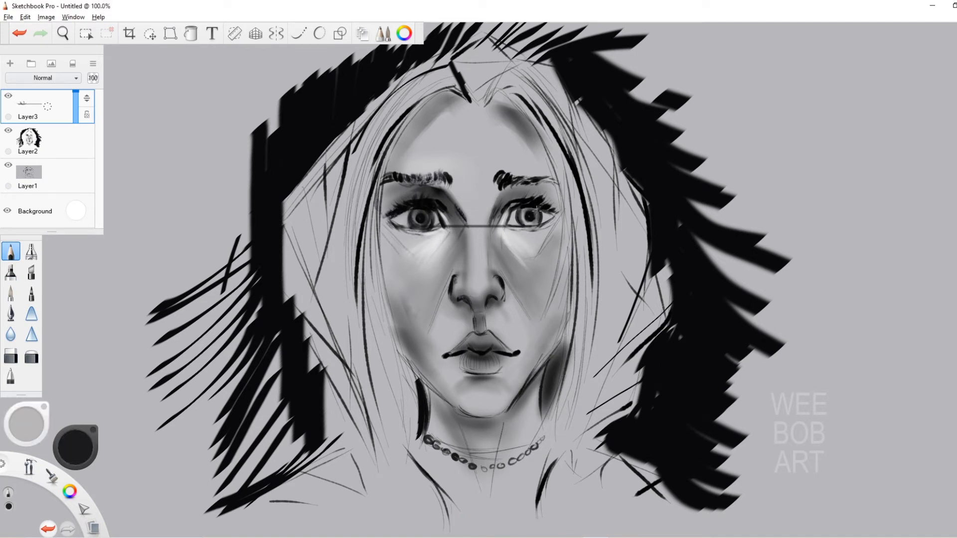
Erase the stray horizontal line across the nose bridge and darken the left eye's lower lid with the pencil
{"action": "key", "text": "e"}
{"action": "left_click_drag", "start_coordinate": [444, 227], "coordinate": [553, 227]}
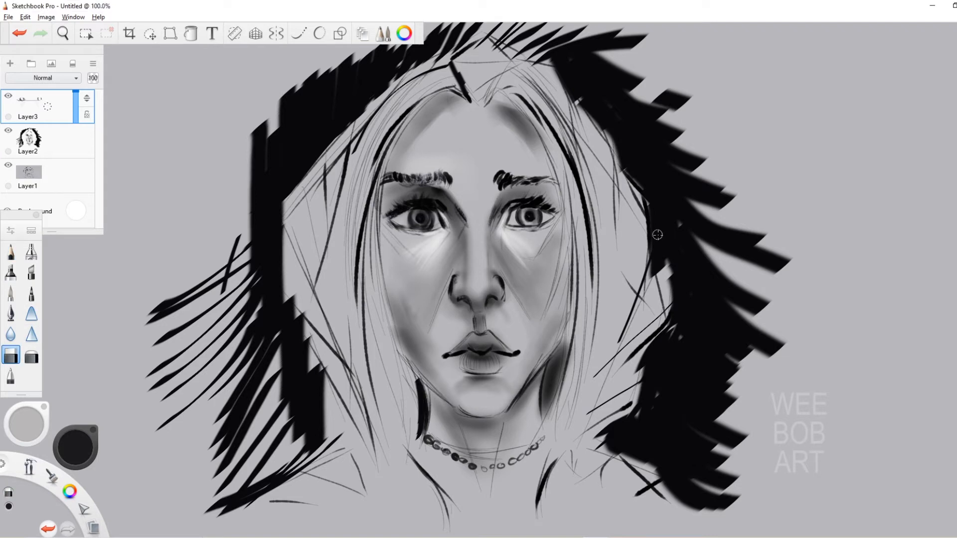
{"action": "left_click", "coordinate": [11, 251]}
{"action": "left_click_drag", "start_coordinate": [448, 226], "coordinate": [409, 228]}
{"action": "left_click", "coordinate": [452, 219], "text": "alt"}
{"action": "key", "text": "]"}
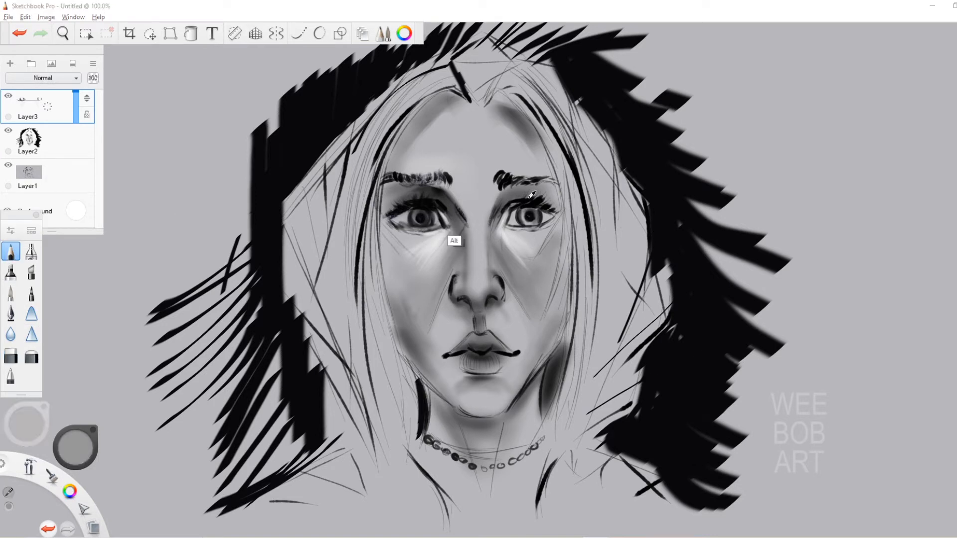
Sample shadow tones from the face and shade the inner eye corners beside the nose bridge
{"action": "left_click", "coordinate": [453, 239], "text": "alt"}
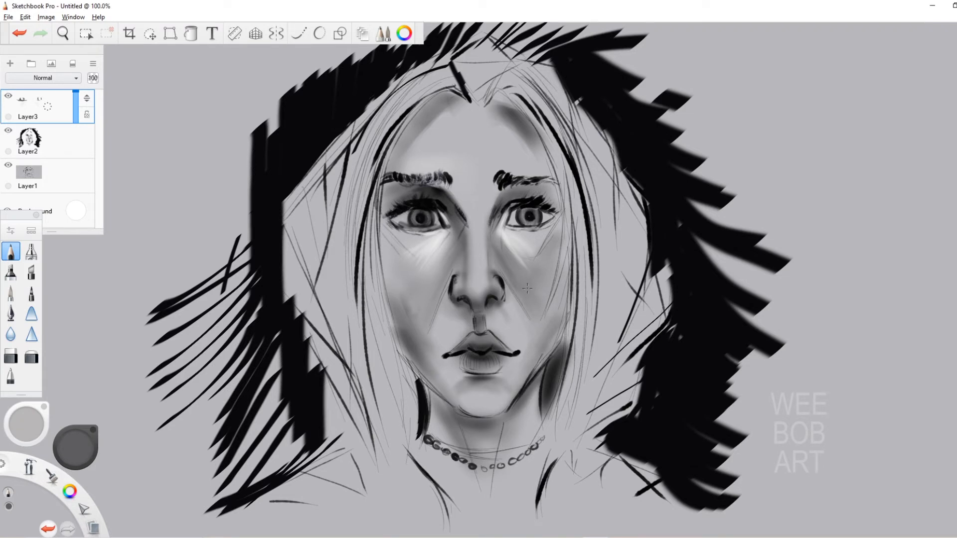
{"action": "left_click", "coordinate": [497, 230], "text": "alt"}
{"action": "mouse_move", "coordinate": [499, 211]}
{"action": "left_mouse_down"}
{"action": "mouse_move", "coordinate": [491, 227]}
{"action": "mouse_move", "coordinate": [460, 208]}
{"action": "left_mouse_up"}
{"action": "left_click", "coordinate": [473, 265], "text": "alt"}
{"action": "left_click", "coordinate": [457, 242], "text": "alt"}
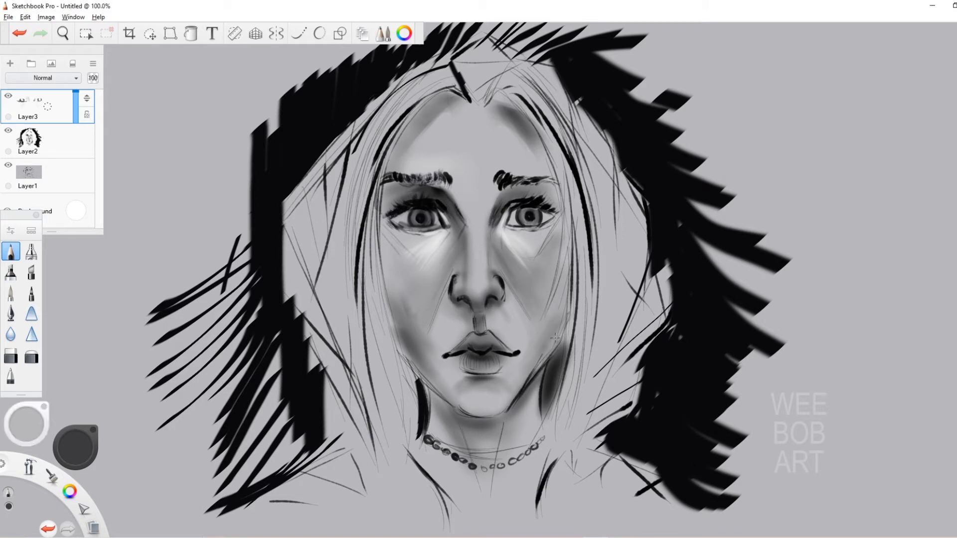
Sample the black of the mouth line, darken between the lips and undo the last two strokes
{"action": "left_click", "coordinate": [473, 353], "text": "alt"}
{"action": "key", "text": "["}
{"action": "left_click_drag", "start_coordinate": [463, 348], "coordinate": [493, 354]}
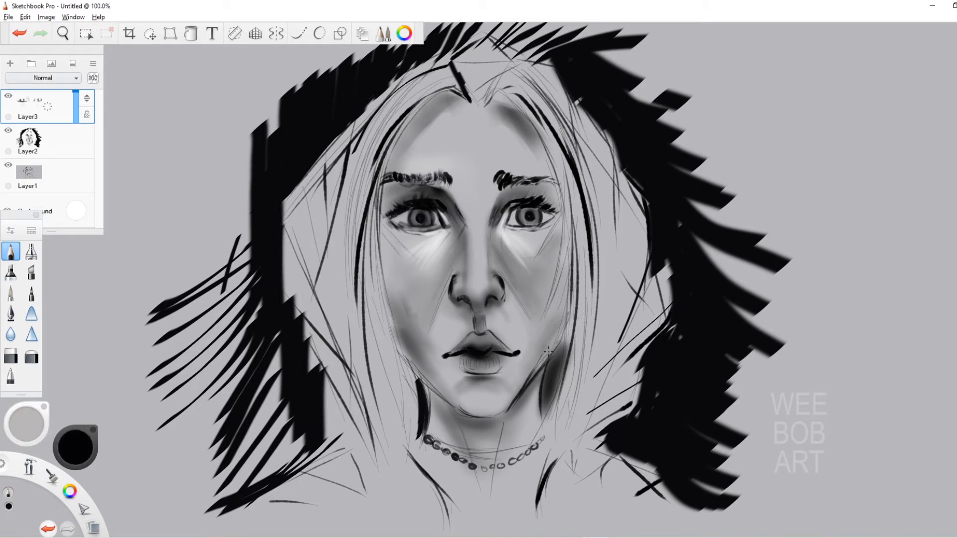
{"action": "key", "text": "ctrl+z"}
{"action": "key", "text": "ctrl+z"}
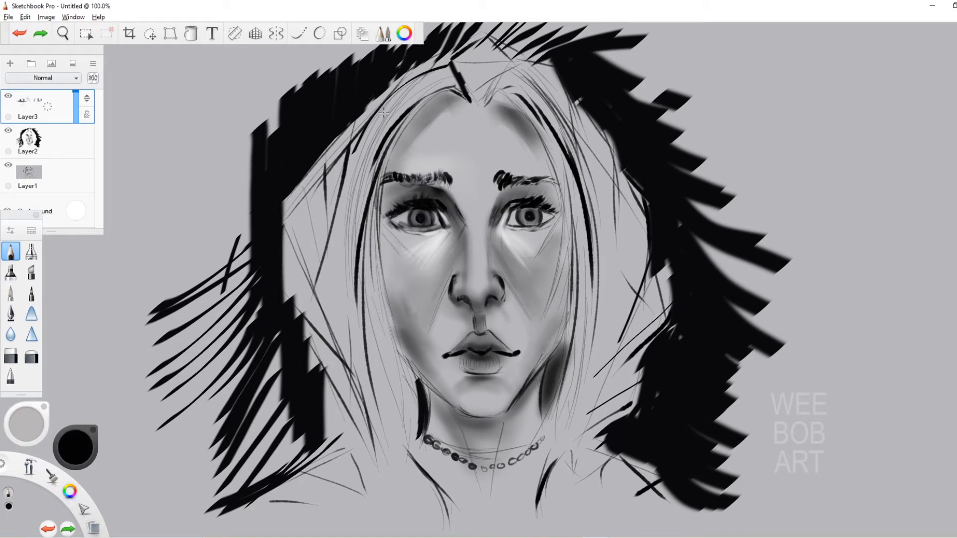
Draw dark hair strands with a larger pencil from the parting down the left side of the face
{"action": "key", "text": "]"}
{"action": "left_click_drag", "start_coordinate": [383, 116], "coordinate": [351, 210]}
{"action": "left_click_drag", "start_coordinate": [415, 91], "coordinate": [350, 214]}
{"action": "left_click_drag", "start_coordinate": [398, 107], "coordinate": [340, 219]}
{"action": "left_click_drag", "start_coordinate": [358, 155], "coordinate": [325, 304]}
{"action": "left_click_drag", "start_coordinate": [371, 161], "coordinate": [339, 319]}
{"action": "mouse_move", "coordinate": [330, 270]}
{"action": "left_mouse_down"}
{"action": "mouse_move", "coordinate": [369, 436]}
{"action": "mouse_move", "coordinate": [430, 501]}
{"action": "left_mouse_up"}
{"action": "mouse_move", "coordinate": [343, 163]}
{"action": "left_mouse_down"}
{"action": "mouse_move", "coordinate": [318, 264]}
{"action": "mouse_move", "coordinate": [308, 269]}
{"action": "left_mouse_up"}
{"action": "left_click_drag", "start_coordinate": [319, 179], "coordinate": [294, 253]}
{"action": "left_click_drag", "start_coordinate": [303, 197], "coordinate": [289, 236]}
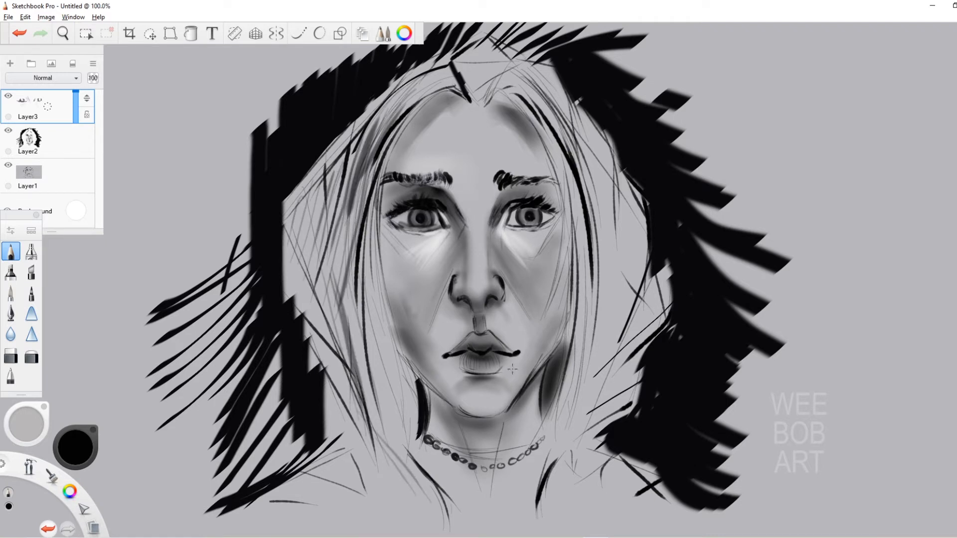
Draw dark hair strands down the right side of the face to the shoulder
{"action": "left_click_drag", "start_coordinate": [583, 177], "coordinate": [618, 252]}
{"action": "left_click_drag", "start_coordinate": [561, 130], "coordinate": [598, 230]}
{"action": "mouse_move", "coordinate": [576, 121]}
{"action": "left_mouse_down"}
{"action": "mouse_move", "coordinate": [641, 204]}
{"action": "mouse_move", "coordinate": [618, 317]}
{"action": "left_mouse_up"}
{"action": "left_click_drag", "start_coordinate": [608, 225], "coordinate": [644, 348]}
{"action": "left_click_drag", "start_coordinate": [625, 275], "coordinate": [666, 357]}
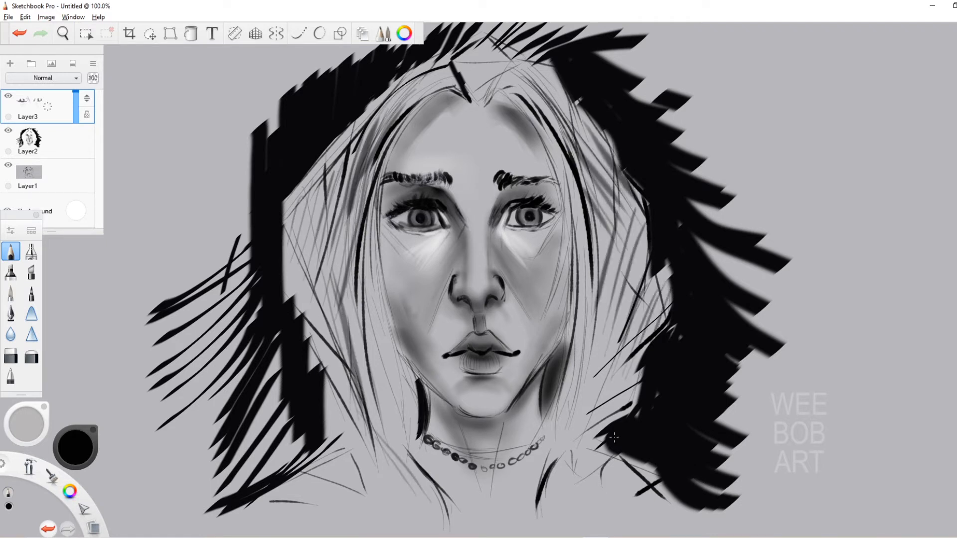
{"action": "left_click_drag", "start_coordinate": [601, 371], "coordinate": [582, 434]}
Pick white and add small highlights to the eyes, nose tip and lips
{"action": "left_click", "coordinate": [76, 453]}
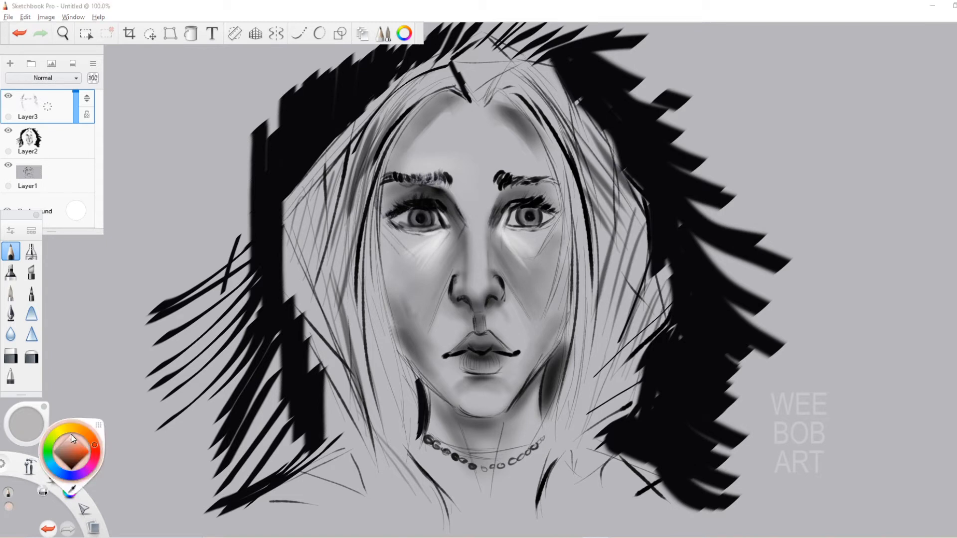
{"action": "left_click", "coordinate": [71, 436]}
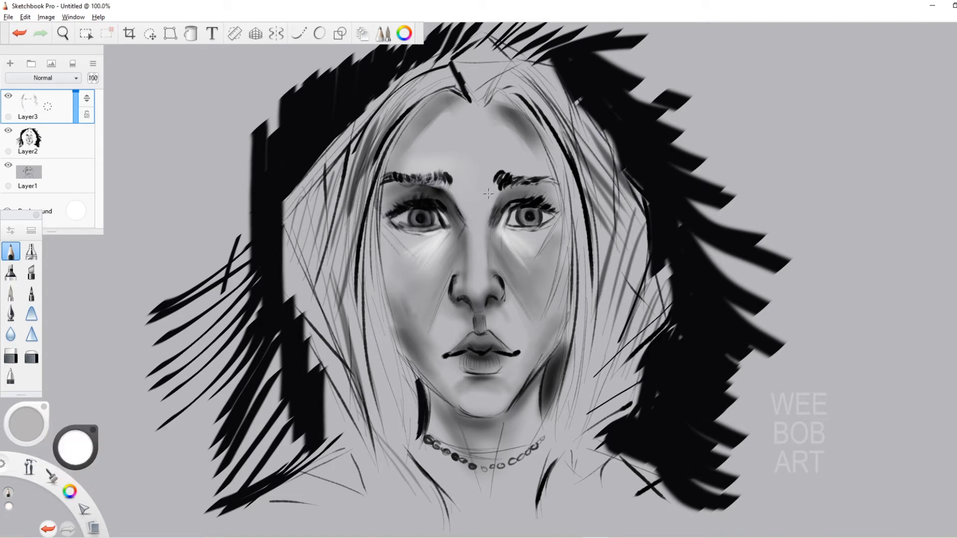
{"action": "key", "text": "]"}
Sample black from the mouth line and darken the hair strands beside the jaw and neck on both sides
{"action": "left_click", "coordinate": [482, 352], "text": "alt"}
{"action": "mouse_move", "coordinate": [544, 359]}
{"action": "left_mouse_down"}
{"action": "mouse_move", "coordinate": [573, 311]}
{"action": "mouse_move", "coordinate": [542, 366]}
{"action": "left_mouse_up"}
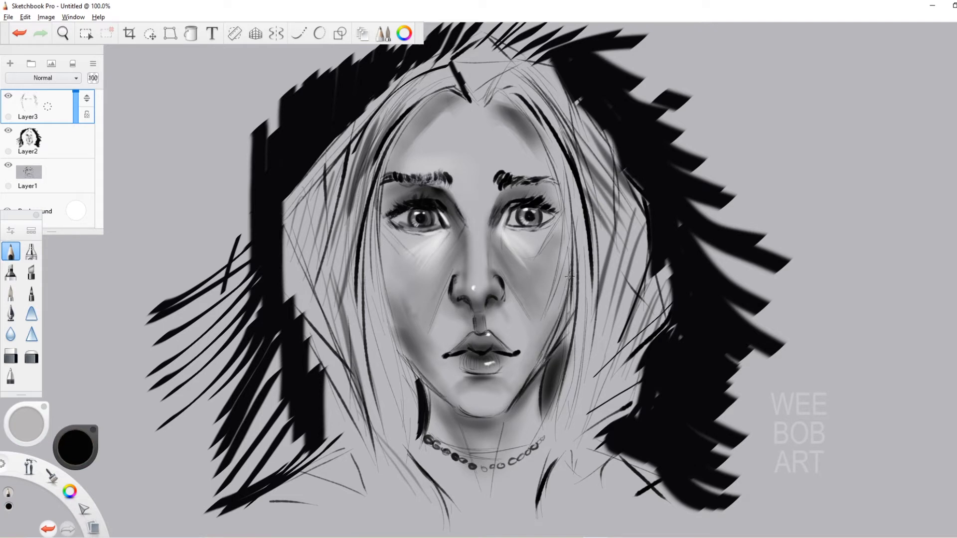
{"action": "mouse_move", "coordinate": [570, 294]}
{"action": "left_mouse_down"}
{"action": "mouse_move", "coordinate": [550, 354]}
{"action": "mouse_move", "coordinate": [548, 407]}
{"action": "left_mouse_up"}
{"action": "left_click_drag", "start_coordinate": [403, 363], "coordinate": [415, 428]}
{"action": "left_click_drag", "start_coordinate": [409, 377], "coordinate": [407, 417]}
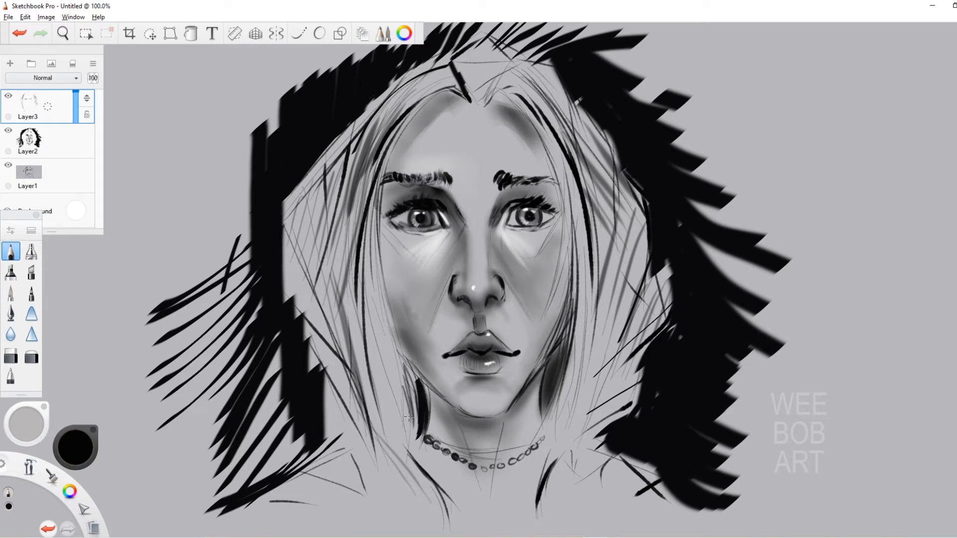
{"action": "left_click_drag", "start_coordinate": [402, 377], "coordinate": [412, 427]}
{"action": "left_click_drag", "start_coordinate": [413, 423], "coordinate": [413, 397]}
Darken the necklace and draw decorative trim down the garment's centre and along both neckline edges
{"action": "mouse_move", "coordinate": [428, 441]}
{"action": "left_mouse_down"}
{"action": "mouse_move", "coordinate": [467, 464]}
{"action": "mouse_move", "coordinate": [499, 467]}
{"action": "mouse_move", "coordinate": [546, 435]}
{"action": "left_mouse_up"}
{"action": "left_click_drag", "start_coordinate": [492, 467], "coordinate": [492, 534]}
{"action": "left_click_drag", "start_coordinate": [414, 448], "coordinate": [451, 536]}
{"action": "left_click_drag", "start_coordinate": [561, 450], "coordinate": [549, 467]}
{"action": "mouse_move", "coordinate": [541, 501]}
{"action": "left_mouse_down"}
{"action": "mouse_move", "coordinate": [533, 529]}
{"action": "mouse_move", "coordinate": [537, 501]}
{"action": "left_mouse_up"}
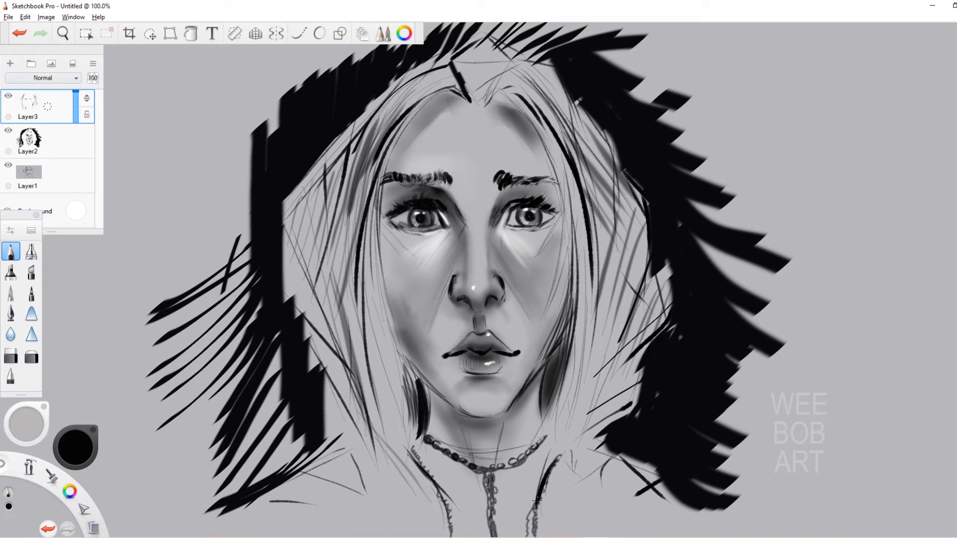
Draw the outline of the left shoulder and add fold lines on the sleeve below it
{"action": "mouse_move", "coordinate": [377, 465]}
{"action": "left_mouse_down"}
{"action": "mouse_move", "coordinate": [250, 534]}
{"action": "mouse_move", "coordinate": [402, 451]}
{"action": "mouse_move", "coordinate": [294, 491]}
{"action": "left_mouse_up"}
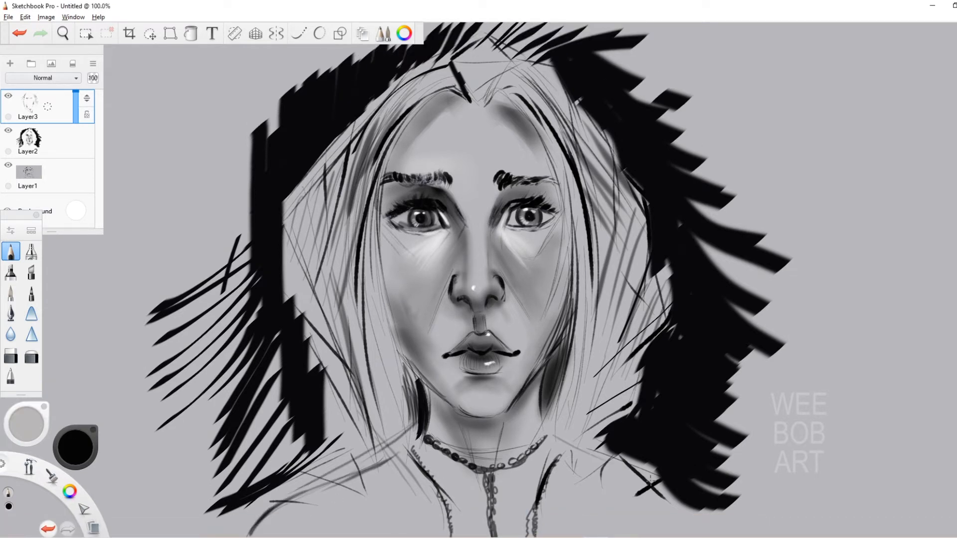
{"action": "left_click_drag", "start_coordinate": [355, 467], "coordinate": [186, 537]}
{"action": "mouse_move", "coordinate": [255, 501]}
{"action": "left_mouse_down"}
{"action": "mouse_move", "coordinate": [366, 468]}
{"action": "mouse_move", "coordinate": [247, 505]}
{"action": "mouse_move", "coordinate": [309, 536]}
{"action": "left_mouse_up"}
{"action": "left_click_drag", "start_coordinate": [298, 501], "coordinate": [314, 537]}
{"action": "left_click_drag", "start_coordinate": [306, 493], "coordinate": [325, 537]}
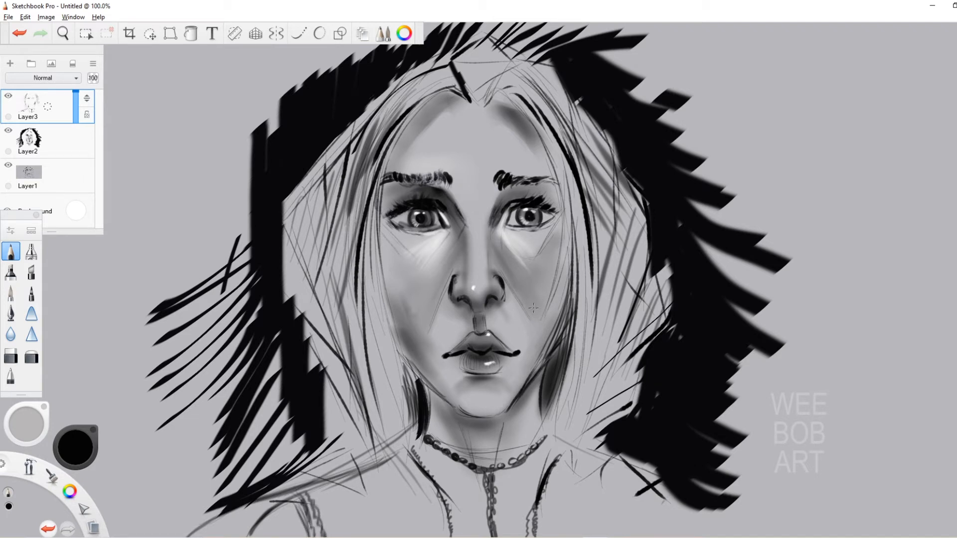
Switch to the airbrush and undo the most recent strokes, including fold lines on the left sleeve
{"action": "left_click", "coordinate": [31, 251]}
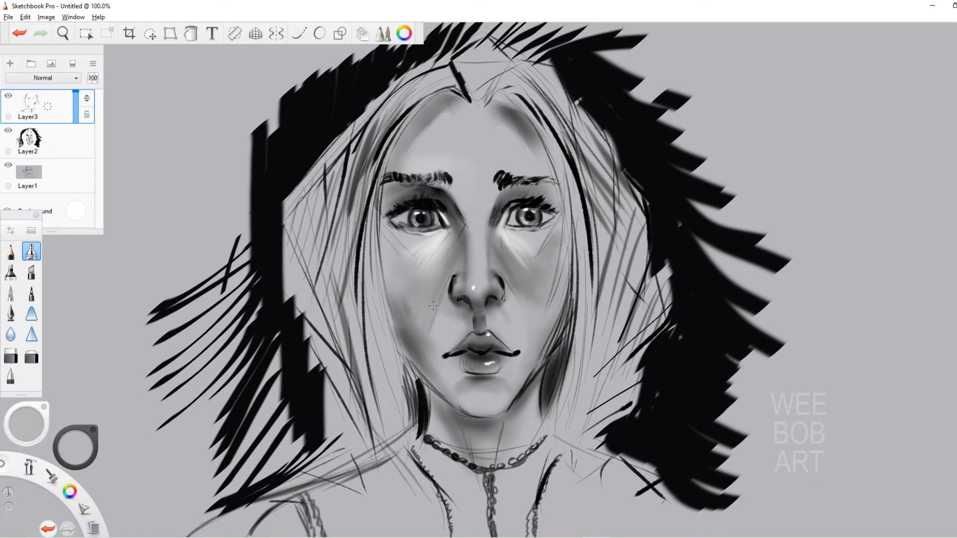
{"action": "key", "text": "ctrl+z"}
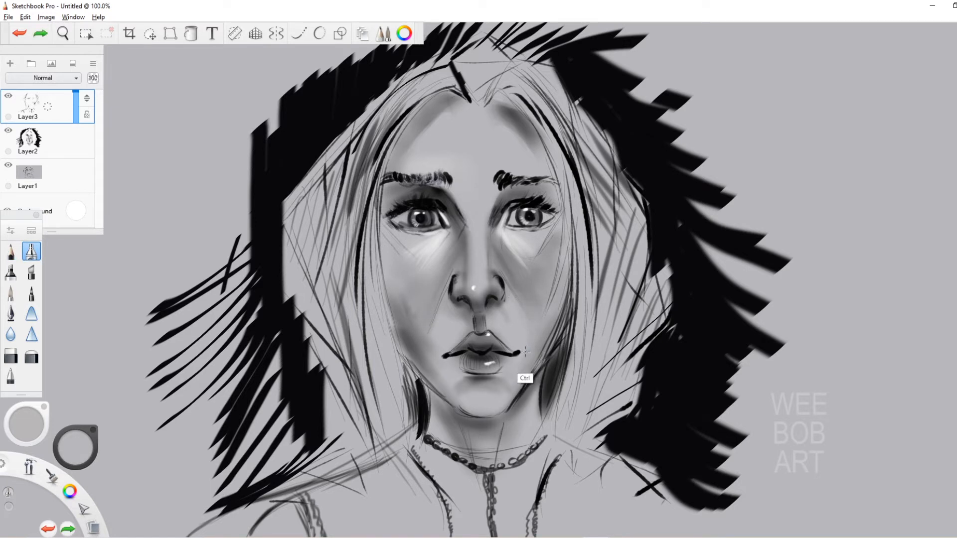
{"action": "key", "text": "ctrl+z"}
{"action": "key", "text": "ctrl+z"}
{"action": "key", "text": "ctrl+z"}
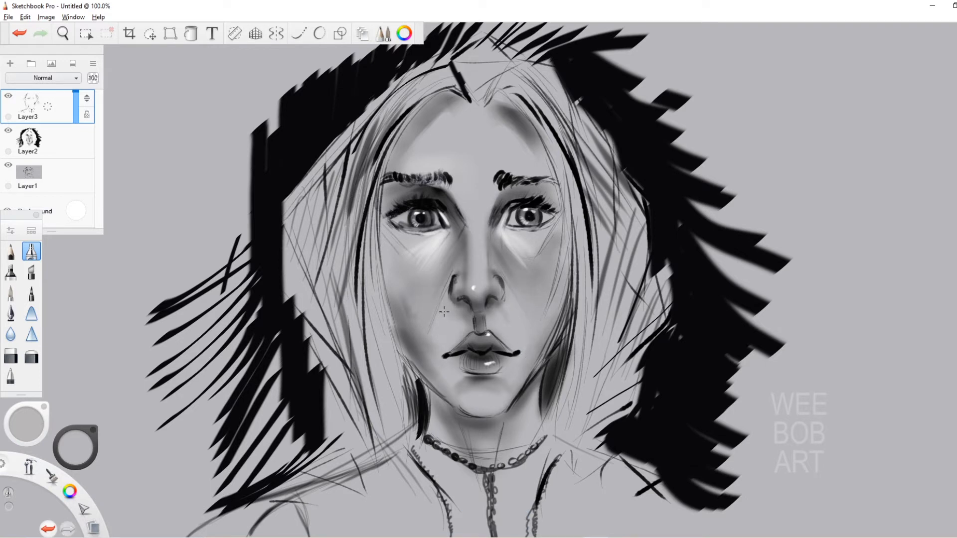
Select Layer1 and soften the skin below the right eye with light strokes, trying a smaller brush
{"action": "left_click", "coordinate": [52, 167]}
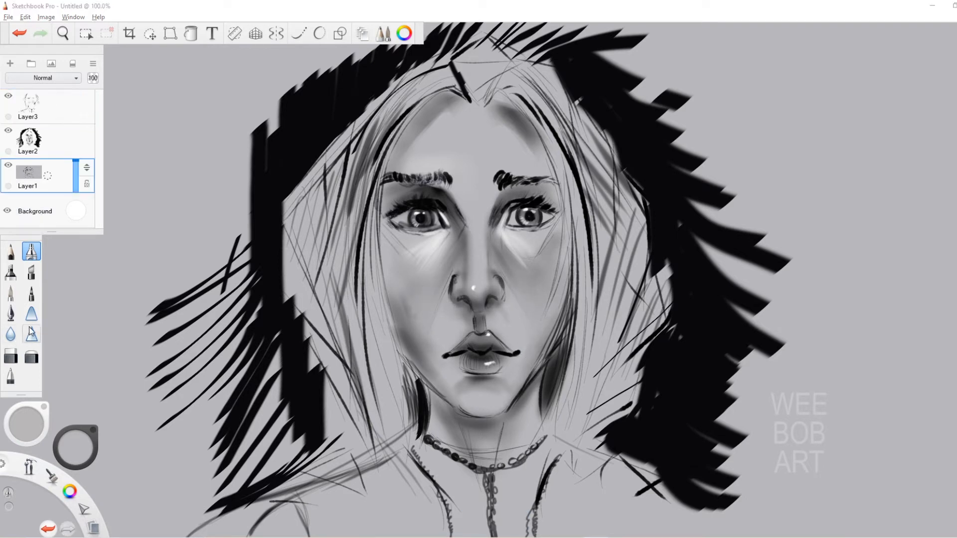
{"action": "left_click", "coordinate": [31, 355]}
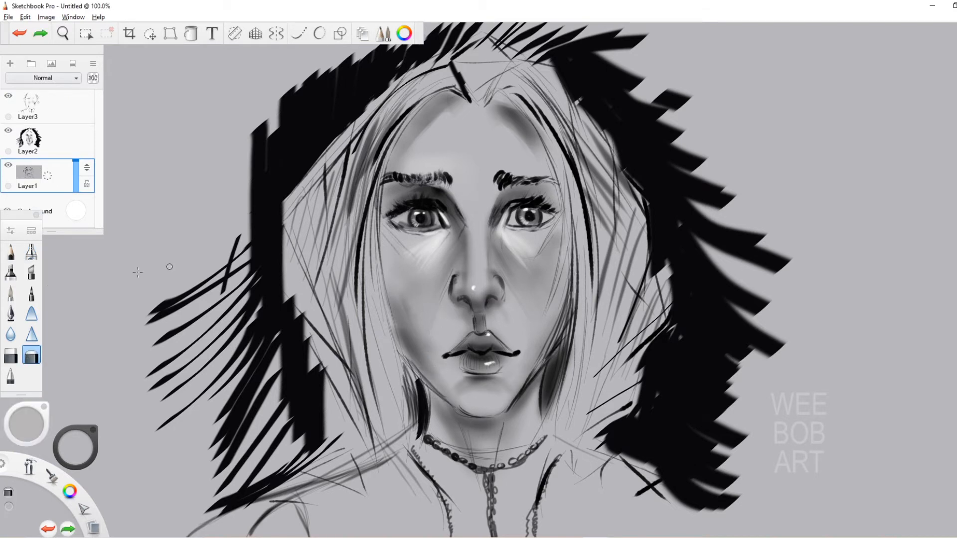
{"action": "key", "text": "e"}
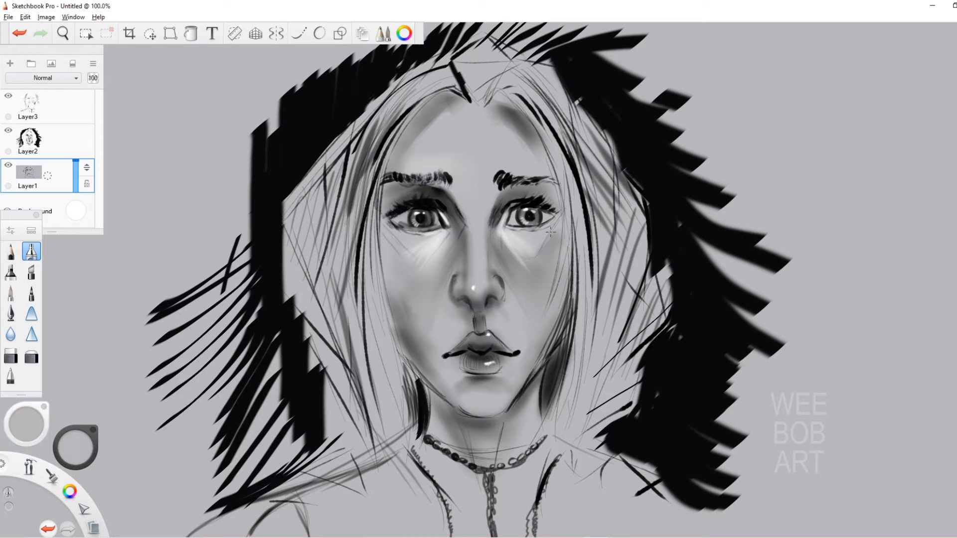
{"action": "left_click_drag", "start_coordinate": [548, 241], "coordinate": [529, 244]}
{"action": "left_click", "coordinate": [11, 272]}
{"action": "key", "text": "bracketleft"}
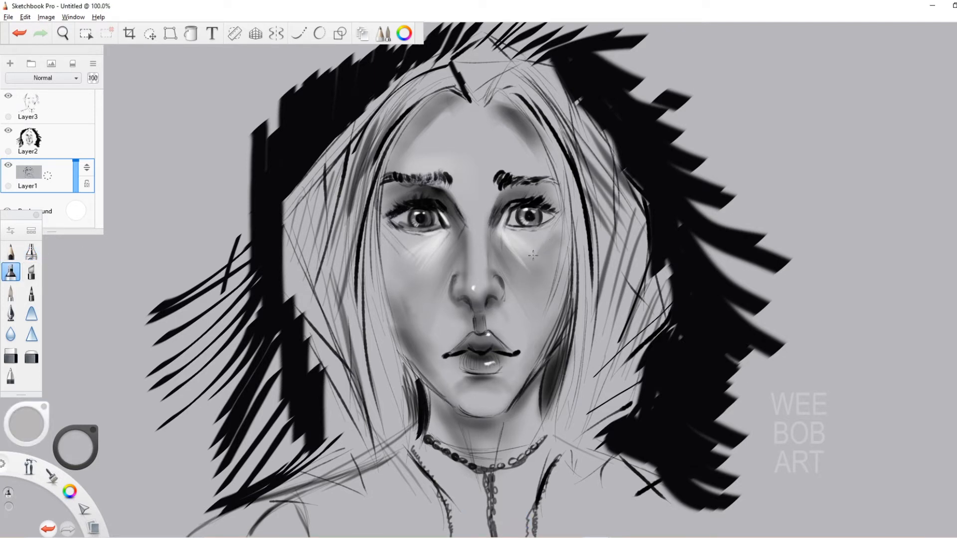
{"action": "key", "text": "bracketleft"}
{"action": "key", "text": "bracketleft"}
Draw light tears from the left eye down to the mouth on Layer3 with a smaller pencil
{"action": "left_click", "coordinate": [11, 253]}
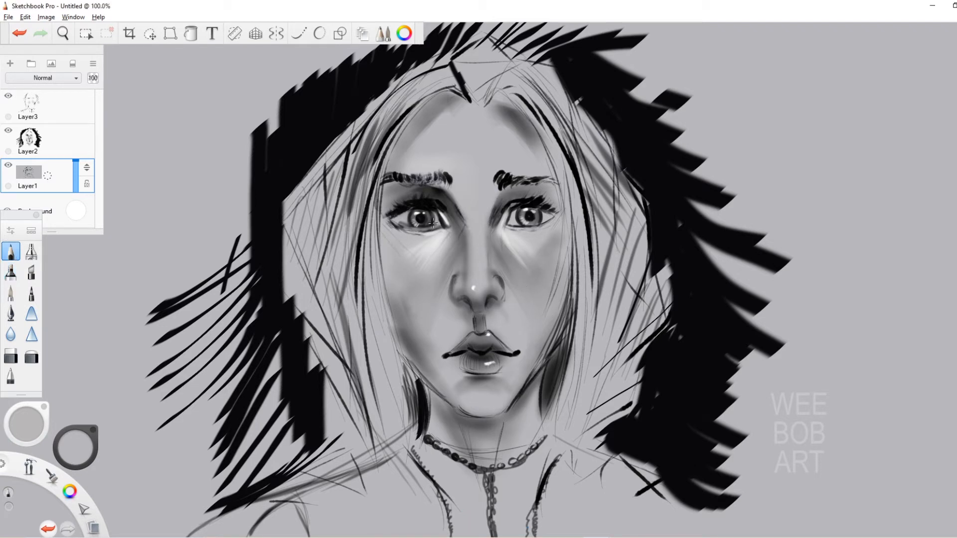
{"action": "left_click", "coordinate": [63, 111]}
{"action": "left_click", "coordinate": [446, 220], "text": "alt"}
{"action": "key", "text": "bracketleft"}
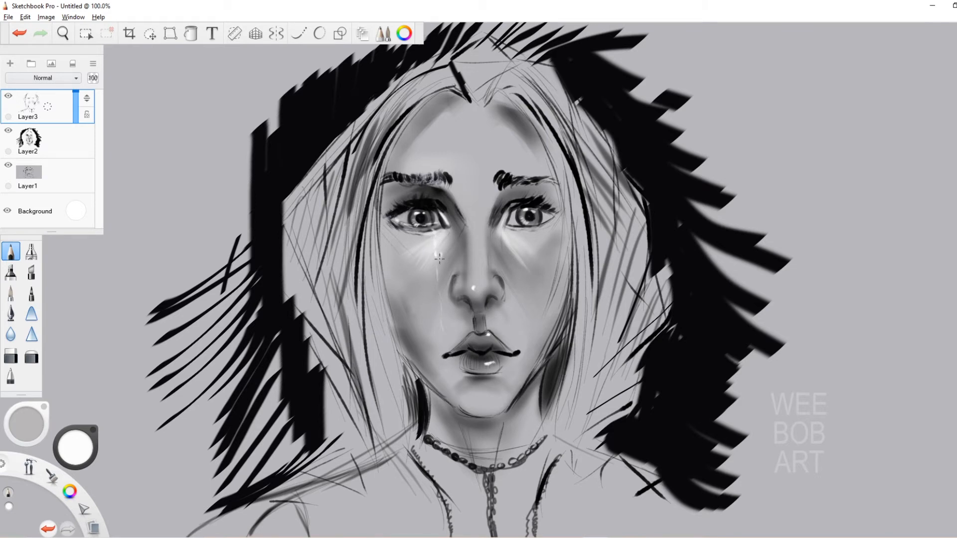
{"action": "left_click_drag", "start_coordinate": [446, 366], "coordinate": [447, 370]}
Undo the latest tear strokes on the left cheek after sampling tones around them
{"action": "left_click", "coordinate": [419, 384], "text": "alt"}
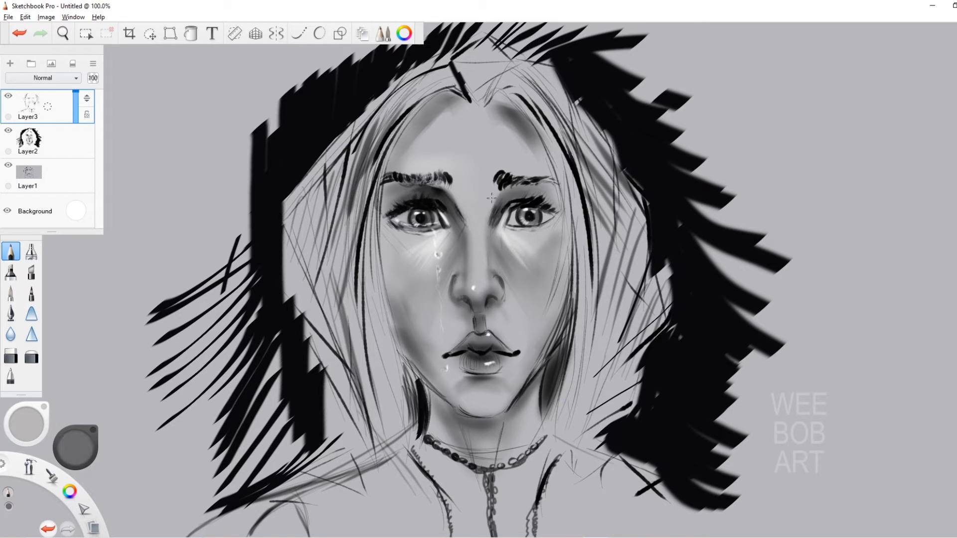
{"action": "left_click", "coordinate": [439, 255], "text": "alt"}
{"action": "key", "text": "ctrl+z"}
{"action": "key", "text": "ctrl+z"}
{"action": "key", "text": "ctrl+z"}
{"action": "key", "text": "ctrl+z"}
{"action": "key", "text": "ctrl+z"}
{"action": "key", "text": "ctrl+z"}
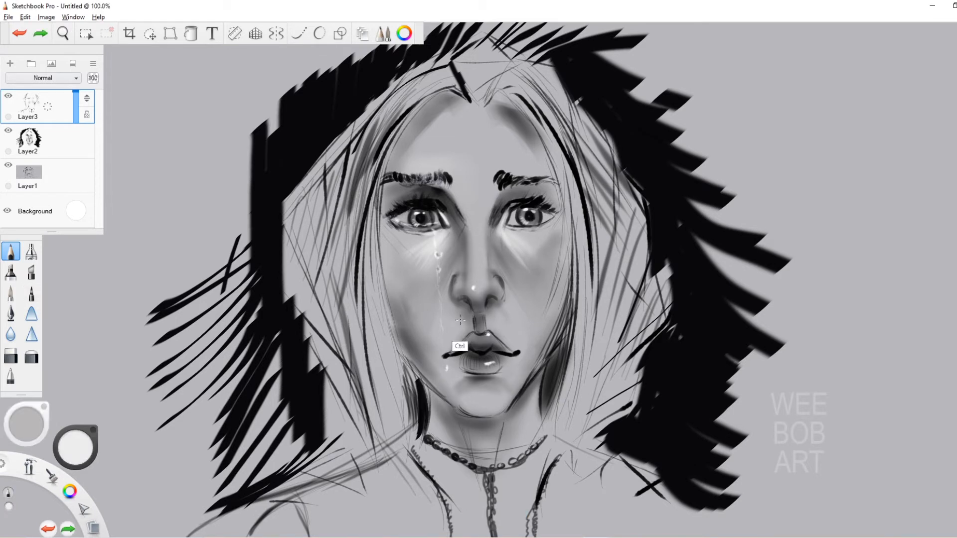
Sample a light tone from the right eye and draw small tears on the right cheek with a smaller pencil
{"action": "left_click", "coordinate": [517, 223], "text": "alt"}
{"action": "key", "text": "bracketleft"}
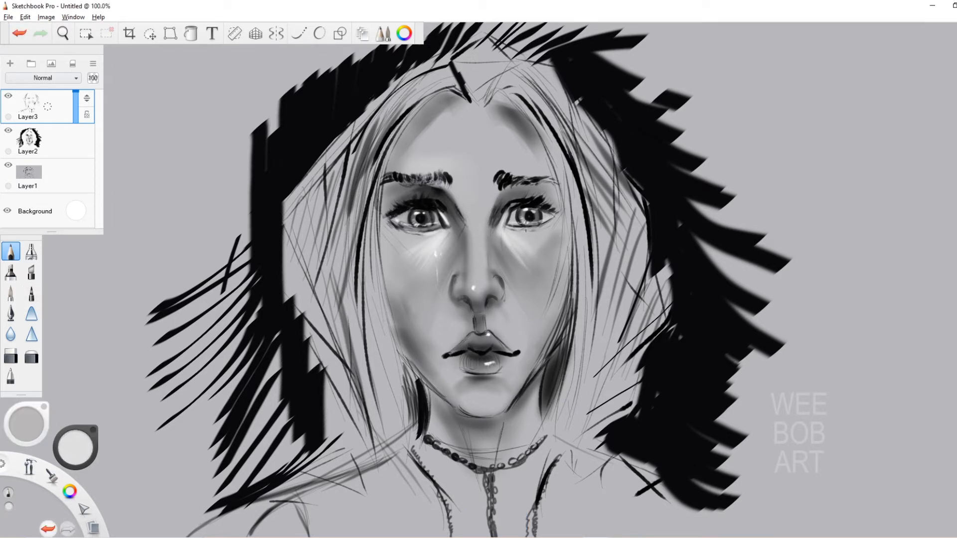
Lighten the lips with the airbrush in a tone sampled from the lip highlight, adjusting its size and undoing test strokes
{"action": "left_click", "coordinate": [478, 352], "text": "alt"}
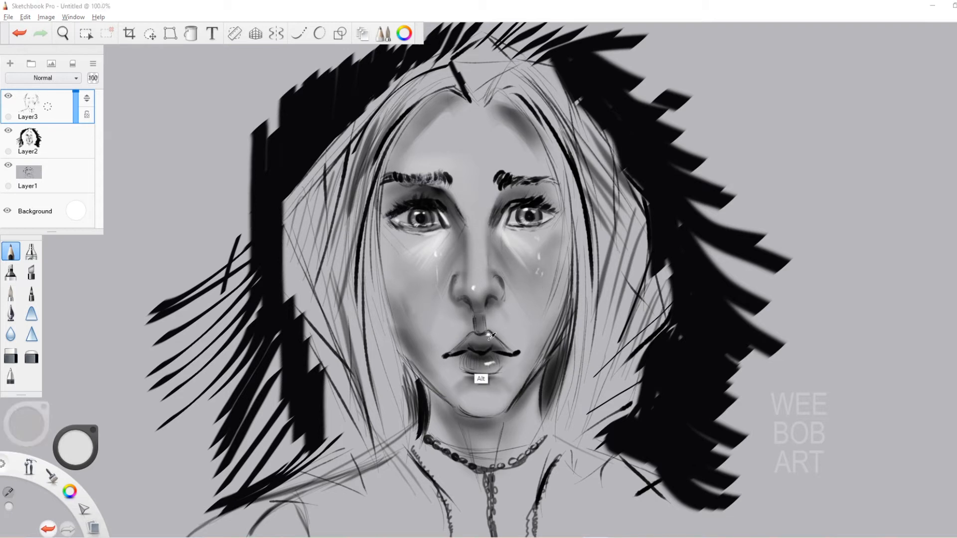
{"action": "left_click", "coordinate": [31, 251]}
{"action": "left_click", "coordinate": [490, 364], "text": "alt"}
{"action": "key", "text": "bracketleft"}
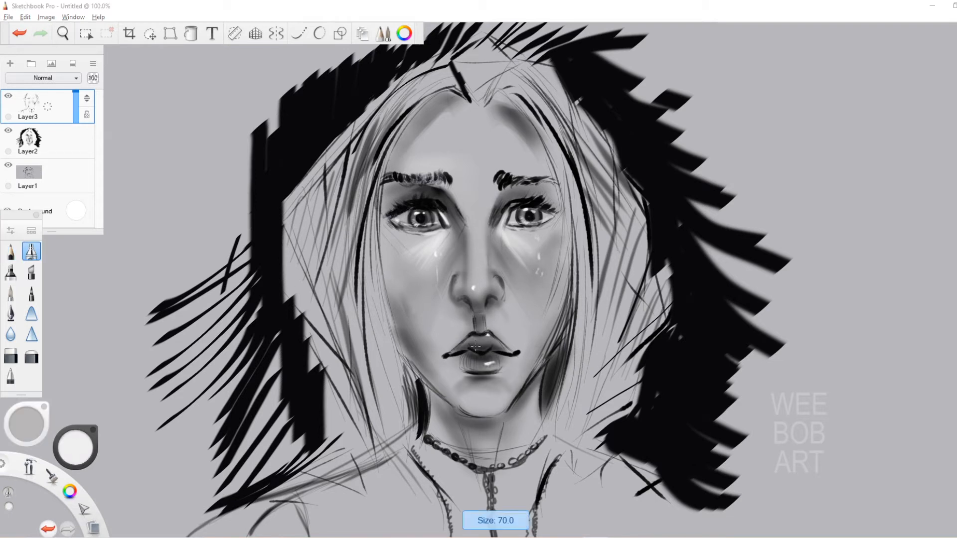
{"action": "left_click", "coordinate": [481, 347]}
{"action": "key", "text": "ctrl+z"}
{"action": "key", "text": "bracketleft"}
{"action": "left_click", "coordinate": [479, 348]}
{"action": "key", "text": "ctrl+z"}
{"action": "mouse_move", "coordinate": [473, 348]}
{"action": "left_mouse_down"}
{"action": "mouse_move", "coordinate": [487, 349]}
{"action": "mouse_move", "coordinate": [479, 364]}
{"action": "left_mouse_up"}
{"action": "key", "text": "ctrl+z"}
{"action": "key", "text": "bracketright"}
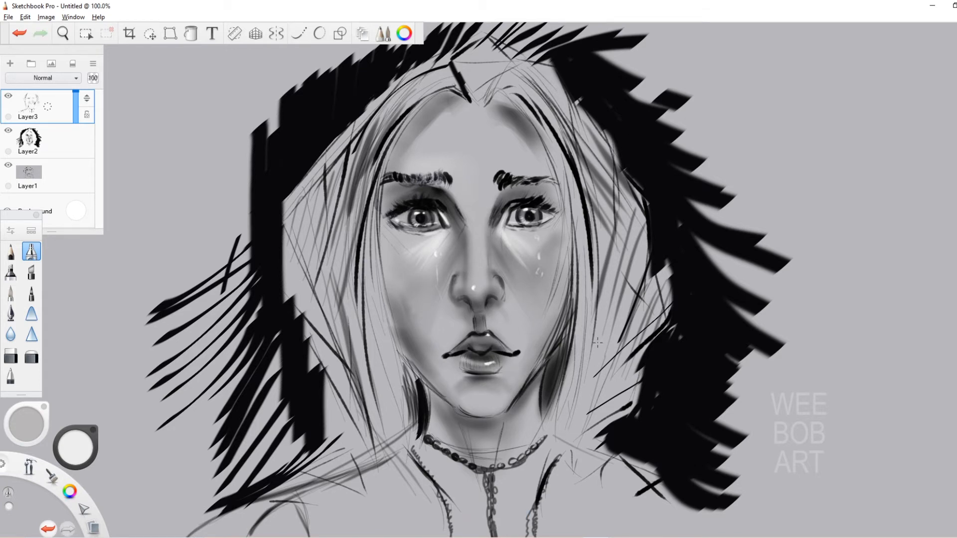
Sample black beside the neck, enlarge the airbrush and softly shade the hair left of the face
{"action": "left_click", "coordinate": [421, 406], "text": "alt"}
{"action": "key", "text": "bracketright"}
{"action": "key", "text": "bracketright"}
{"action": "key", "text": "bracketright"}
{"action": "left_click_drag", "start_coordinate": [390, 429], "coordinate": [369, 195]}
{"action": "left_click_drag", "start_coordinate": [368, 126], "coordinate": [344, 423]}
{"action": "left_click_drag", "start_coordinate": [311, 239], "coordinate": [381, 112]}
{"action": "left_click_drag", "start_coordinate": [307, 214], "coordinate": [334, 414]}
Set the airbrush size to 100.0 and softly shade the hair around the head and the clothing across the shoulders
{"action": "key", "text": "bracketright"}
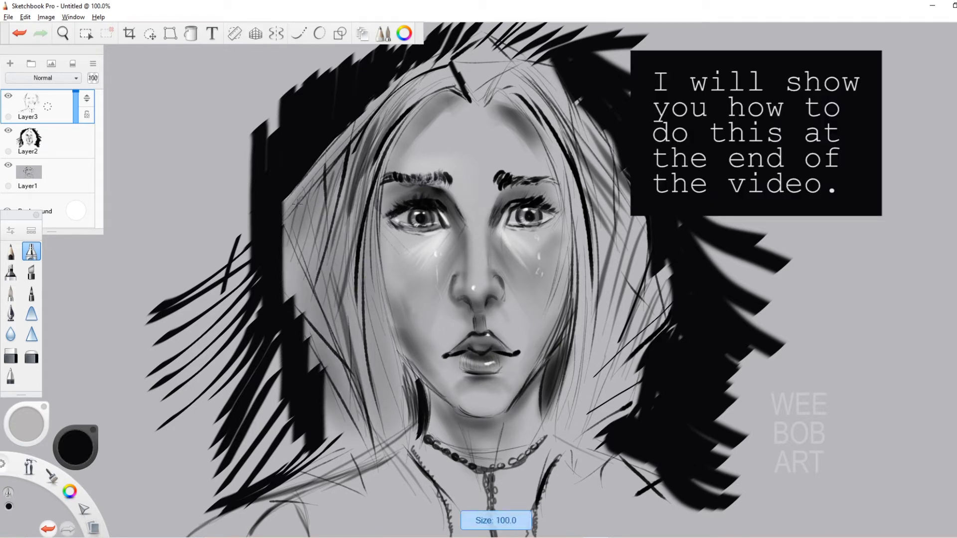
{"action": "left_click_drag", "start_coordinate": [319, 195], "coordinate": [364, 404]}
{"action": "left_click_drag", "start_coordinate": [389, 424], "coordinate": [294, 498]}
{"action": "left_click_drag", "start_coordinate": [389, 115], "coordinate": [513, 65]}
{"action": "mouse_move", "coordinate": [539, 95]}
{"action": "left_mouse_down"}
{"action": "mouse_move", "coordinate": [604, 297]}
{"action": "mouse_move", "coordinate": [610, 433]}
{"action": "left_mouse_up"}
{"action": "mouse_move", "coordinate": [378, 491]}
{"action": "left_mouse_down"}
{"action": "mouse_move", "coordinate": [294, 514]}
{"action": "mouse_move", "coordinate": [663, 504]}
{"action": "left_mouse_up"}
{"action": "left_click_drag", "start_coordinate": [742, 449], "coordinate": [740, 379]}
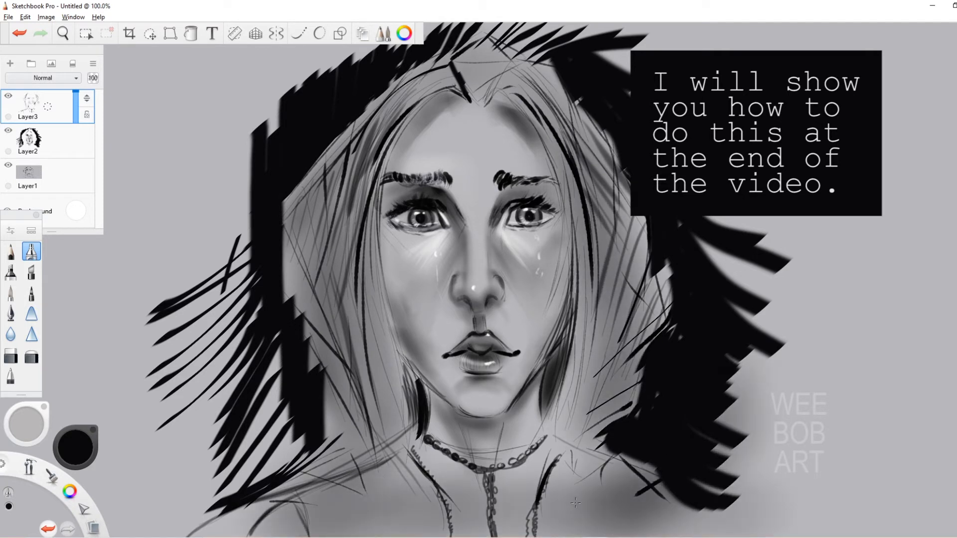
Softly shade the clothing across the shoulders and the background around the hood with the large airbrush
{"action": "left_click_drag", "start_coordinate": [558, 494], "coordinate": [234, 514]}
{"action": "left_click_drag", "start_coordinate": [390, 315], "coordinate": [441, 424]}
{"action": "mouse_move", "coordinate": [269, 454]}
{"action": "left_mouse_down"}
{"action": "mouse_move", "coordinate": [169, 399]}
{"action": "mouse_move", "coordinate": [219, 458]}
{"action": "left_mouse_up"}
{"action": "mouse_move", "coordinate": [748, 498]}
{"action": "left_mouse_down"}
{"action": "mouse_move", "coordinate": [817, 464]}
{"action": "mouse_move", "coordinate": [733, 449]}
{"action": "mouse_move", "coordinate": [748, 49]}
{"action": "left_mouse_up"}
Draw a mesh of thin angular black lines over the hair left of the face with a smaller marker brush
{"action": "left_click", "coordinate": [32, 272]}
{"action": "mouse_move", "coordinate": [314, 246]}
{"action": "left_mouse_down"}
{"action": "mouse_move", "coordinate": [315, 284]}
{"action": "mouse_move", "coordinate": [314, 248]}
{"action": "left_mouse_up"}
{"action": "key", "text": "ctrl+z"}
{"action": "key", "text": "bracketleft"}
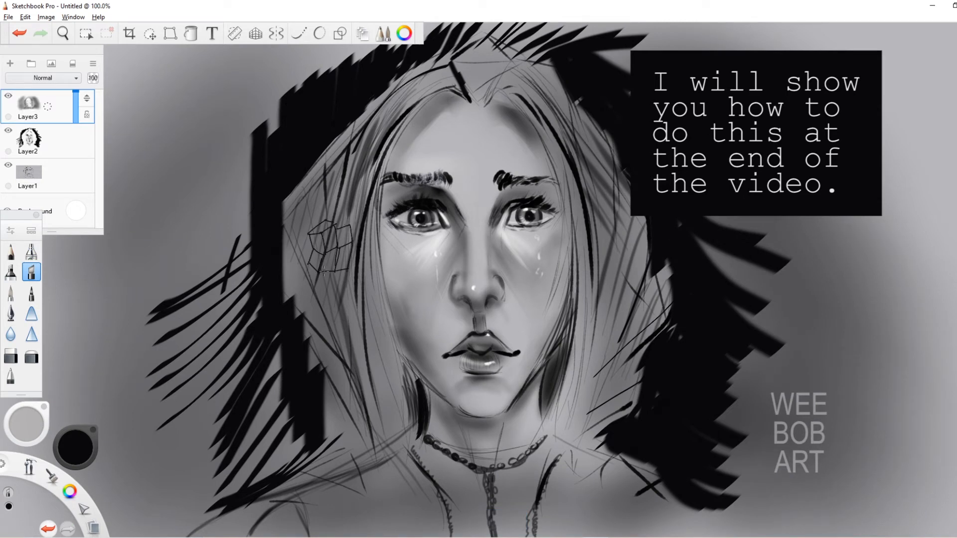
{"action": "left_click_drag", "start_coordinate": [323, 204], "coordinate": [288, 216]}
{"action": "left_click_drag", "start_coordinate": [291, 219], "coordinate": [292, 283]}
{"action": "left_click_drag", "start_coordinate": [294, 295], "coordinate": [331, 299]}
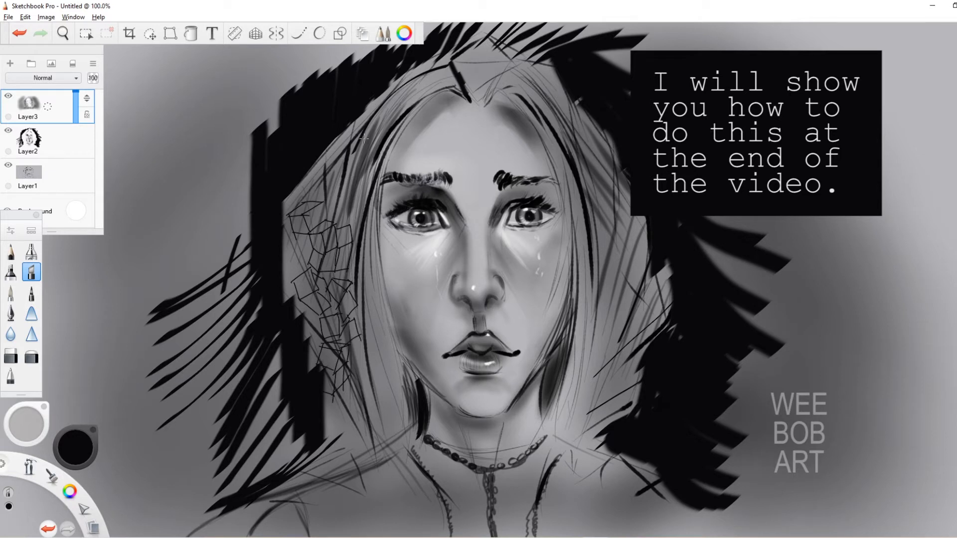
Pick a blue colour and lightly tint the iris of the left eye, undoing test strokes and reducing the brush size
{"action": "left_click", "coordinate": [75, 448]}
{"action": "left_click", "coordinate": [82, 449]}
{"action": "left_click", "coordinate": [31, 251]}
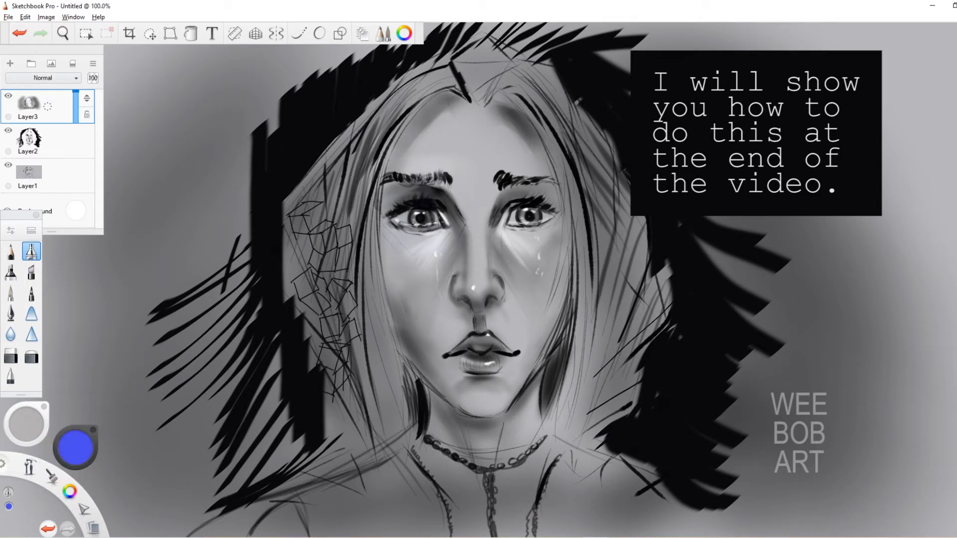
{"action": "mouse_move", "coordinate": [417, 220]}
{"action": "left_mouse_down"}
{"action": "mouse_move", "coordinate": [575, 237]}
{"action": "mouse_move", "coordinate": [430, 222]}
{"action": "left_mouse_up"}
{"action": "key", "text": "ctrl+z"}
{"action": "key", "text": "bracketleft"}
{"action": "left_click", "coordinate": [11, 294]}
{"action": "left_click", "coordinate": [11, 313]}
{"action": "key", "text": "bracketleft"}
{"action": "key", "text": "ctrl+z"}
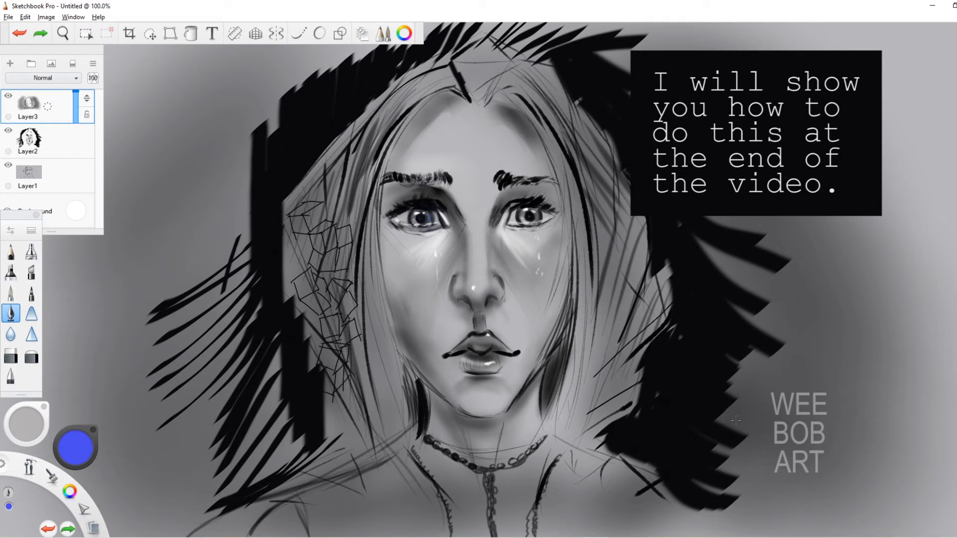
Switch to black and ink bold lines along the choker, the left shoulder, the bodice seams and the right collar
{"action": "left_click", "coordinate": [75, 447]}
{"action": "left_click", "coordinate": [80, 463]}
{"action": "mouse_move", "coordinate": [422, 437]}
{"action": "left_mouse_down"}
{"action": "mouse_move", "coordinate": [508, 476]}
{"action": "mouse_move", "coordinate": [498, 472]}
{"action": "mouse_move", "coordinate": [551, 439]}
{"action": "left_mouse_up"}
{"action": "key", "text": "ctrl+z"}
{"action": "mouse_move", "coordinate": [420, 437]}
{"action": "left_mouse_down"}
{"action": "mouse_move", "coordinate": [388, 468]}
{"action": "mouse_move", "coordinate": [259, 499]}
{"action": "left_mouse_up"}
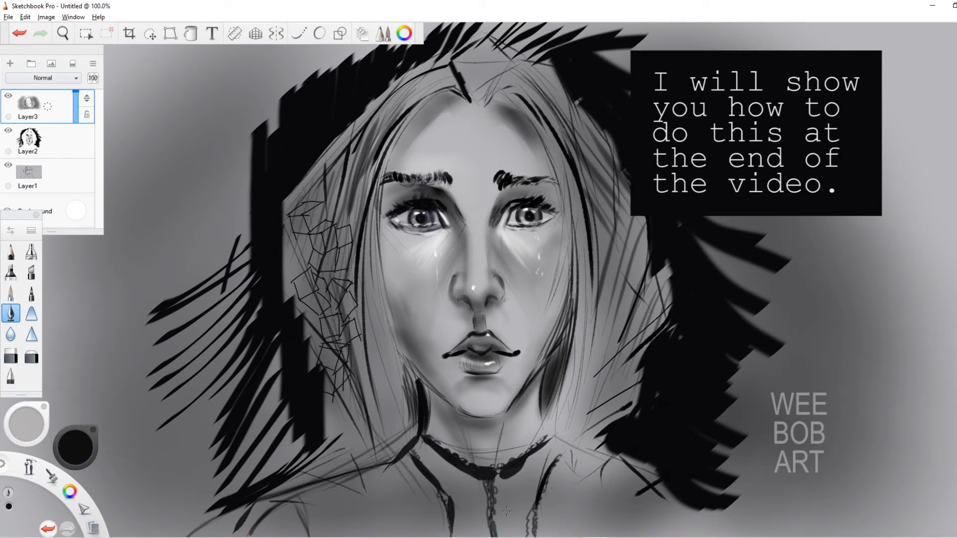
{"action": "left_click_drag", "start_coordinate": [492, 479], "coordinate": [494, 530]}
{"action": "left_click_drag", "start_coordinate": [567, 446], "coordinate": [543, 486]}
{"action": "left_click_drag", "start_coordinate": [558, 438], "coordinate": [618, 471]}
{"action": "left_click_drag", "start_coordinate": [568, 451], "coordinate": [636, 485]}
Ink thick black strands in the hair right of the jaw and down beside the neck, undoing the first stroke
{"action": "left_click_drag", "start_coordinate": [551, 361], "coordinate": [542, 418]}
{"action": "key", "text": "ctrl+z"}
{"action": "left_click_drag", "start_coordinate": [575, 314], "coordinate": [560, 385]}
{"action": "left_click_drag", "start_coordinate": [566, 329], "coordinate": [545, 405]}
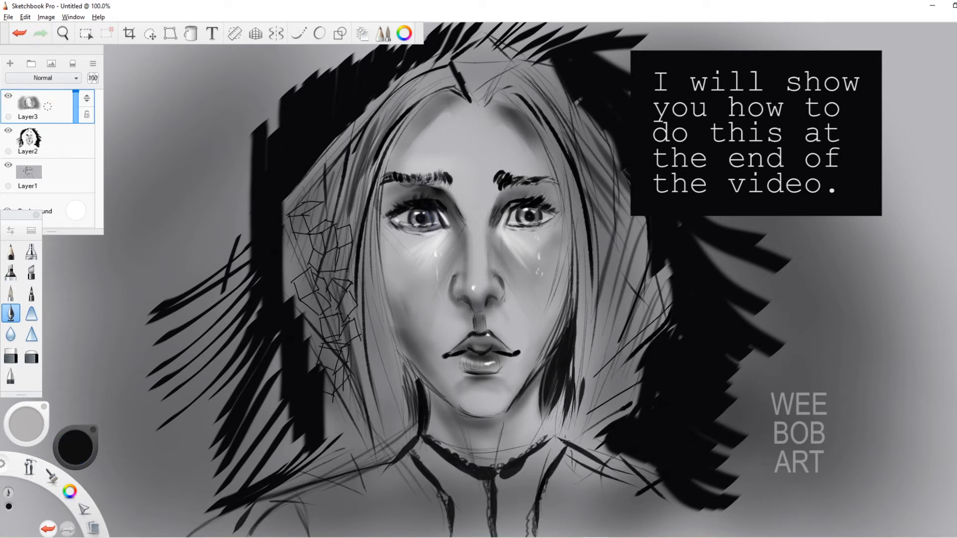
{"action": "left_click_drag", "start_coordinate": [583, 379], "coordinate": [577, 443]}
{"action": "left_click_drag", "start_coordinate": [594, 388], "coordinate": [585, 446]}
{"action": "mouse_move", "coordinate": [602, 383]}
{"action": "left_mouse_down"}
{"action": "mouse_move", "coordinate": [598, 434]}
{"action": "mouse_move", "coordinate": [616, 421]}
{"action": "left_mouse_up"}
Try thick black strokes over the hair and mesh left of the face, and undo them
{"action": "mouse_move", "coordinate": [368, 383]}
{"action": "left_mouse_down"}
{"action": "mouse_move", "coordinate": [381, 442]}
{"action": "mouse_move", "coordinate": [339, 413]}
{"action": "left_mouse_up"}
{"action": "mouse_move", "coordinate": [365, 437]}
{"action": "left_mouse_down"}
{"action": "mouse_move", "coordinate": [379, 453]}
{"action": "mouse_move", "coordinate": [332, 466]}
{"action": "left_mouse_up"}
{"action": "left_click_drag", "start_coordinate": [332, 465], "coordinate": [345, 468]}
{"action": "left_click_drag", "start_coordinate": [298, 278], "coordinate": [311, 295]}
{"action": "left_click_drag", "start_coordinate": [325, 320], "coordinate": [332, 334]}
{"action": "left_click_drag", "start_coordinate": [314, 228], "coordinate": [330, 227]}
{"action": "left_click_drag", "start_coordinate": [328, 287], "coordinate": [340, 296]}
{"action": "left_click_drag", "start_coordinate": [344, 335], "coordinate": [355, 341]}
{"action": "key", "text": "ctrl+z"}
{"action": "key", "text": "ctrl+z"}
{"action": "key", "text": "ctrl+z"}
{"action": "key", "text": "ctrl+z"}
{"action": "key", "text": "ctrl+z"}
{"action": "key", "text": "ctrl+z"}
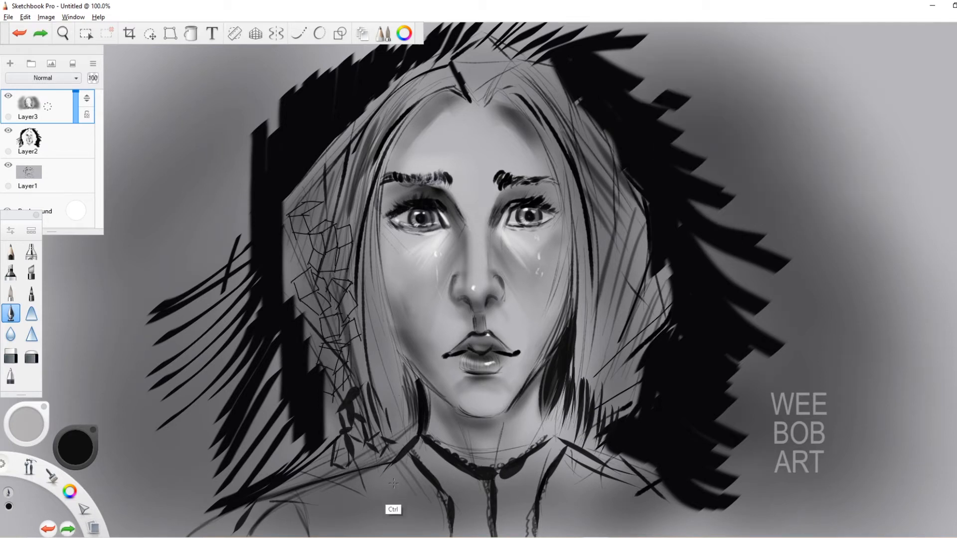
{"action": "key", "text": "ctrl+z"}
{"action": "key", "text": "ctrl+z"}
{"action": "key", "text": "ctrl+z"}
{"action": "key", "text": "ctrl+z"}
{"action": "key", "text": "ctrl+z"}
Ink long dark strands through the hair mesh left of the face
{"action": "left_click_drag", "start_coordinate": [347, 182], "coordinate": [329, 252]}
{"action": "left_click_drag", "start_coordinate": [347, 157], "coordinate": [326, 312]}
{"action": "left_click_drag", "start_coordinate": [315, 182], "coordinate": [320, 288]}
{"action": "left_click_drag", "start_coordinate": [291, 253], "coordinate": [299, 317]}
{"action": "mouse_move", "coordinate": [339, 254]}
{"action": "left_mouse_down"}
{"action": "mouse_move", "coordinate": [325, 331]}
{"action": "mouse_move", "coordinate": [341, 387]}
{"action": "left_mouse_up"}
{"action": "left_click_drag", "start_coordinate": [366, 342], "coordinate": [353, 380]}
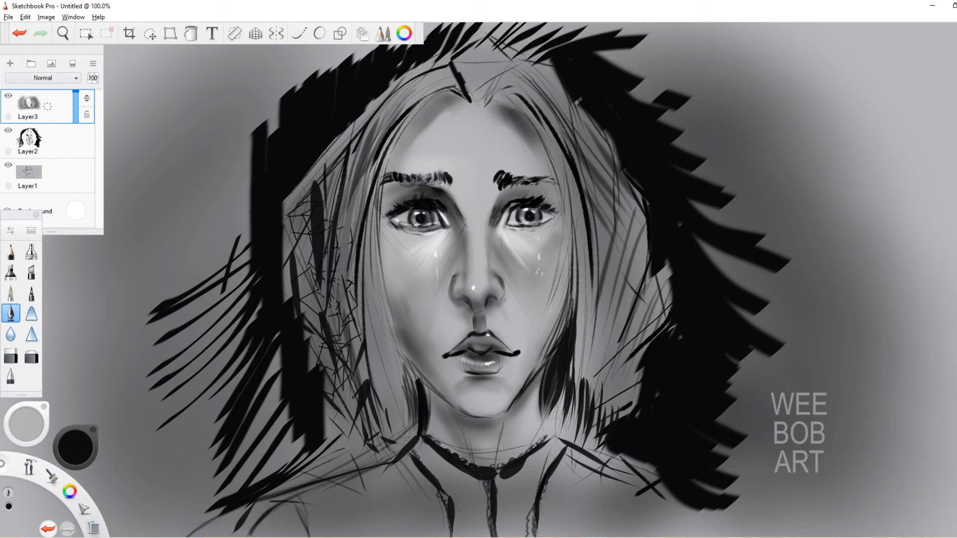
Ink dark strands in the lower hair right of the neck
{"action": "left_click_drag", "start_coordinate": [566, 405], "coordinate": [553, 479]}
{"action": "left_click_drag", "start_coordinate": [589, 418], "coordinate": [579, 450]}
{"action": "left_click_drag", "start_coordinate": [601, 325], "coordinate": [602, 396]}
{"action": "left_click_drag", "start_coordinate": [606, 379], "coordinate": [610, 416]}
Sample the white nose highlight and draw thin highlights in the hair on both sides of the face and beside the parting
{"action": "left_click", "coordinate": [589, 299], "text": "alt"}
{"action": "left_click_drag", "start_coordinate": [578, 260], "coordinate": [581, 315]}
{"action": "key", "text": "ctrl+z"}
{"action": "left_click", "coordinate": [474, 288], "text": "alt"}
{"action": "left_click_drag", "start_coordinate": [586, 270], "coordinate": [586, 300]}
{"action": "left_click_drag", "start_coordinate": [378, 258], "coordinate": [382, 295]}
{"action": "left_click_drag", "start_coordinate": [371, 256], "coordinate": [370, 311]}
{"action": "left_click_drag", "start_coordinate": [460, 91], "coordinate": [447, 68]}
{"action": "left_click_drag", "start_coordinate": [421, 95], "coordinate": [449, 74]}
{"action": "left_click_drag", "start_coordinate": [526, 99], "coordinate": [502, 78]}
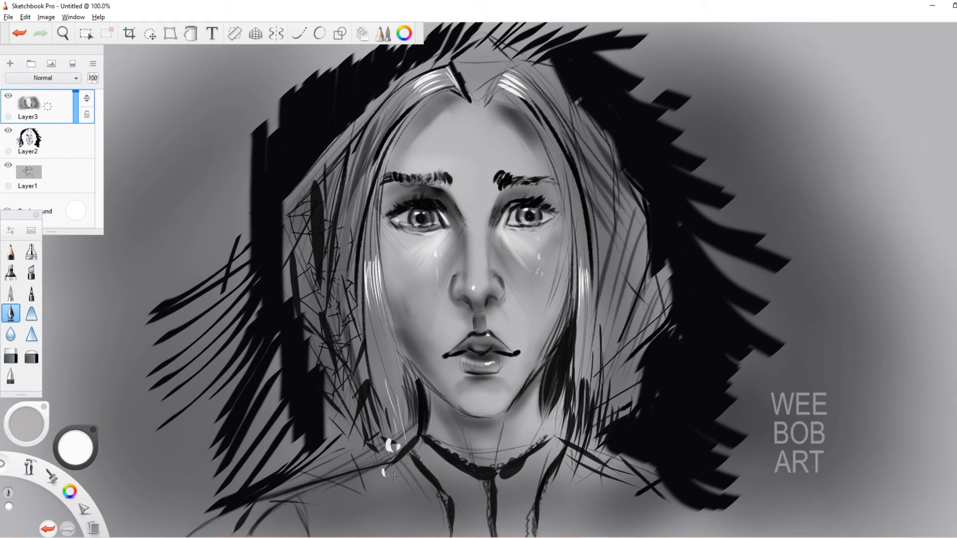
Dab small white dots on the clothing below the hair near the right collar
{"action": "left_click_drag", "start_coordinate": [576, 449], "coordinate": [579, 463]}
{"action": "left_click_drag", "start_coordinate": [570, 455], "coordinate": [570, 466]}
{"action": "left_click", "coordinate": [580, 475]}
{"action": "left_click", "coordinate": [562, 491]}
{"action": "left_click", "coordinate": [571, 502]}
{"action": "left_click", "coordinate": [602, 498]}
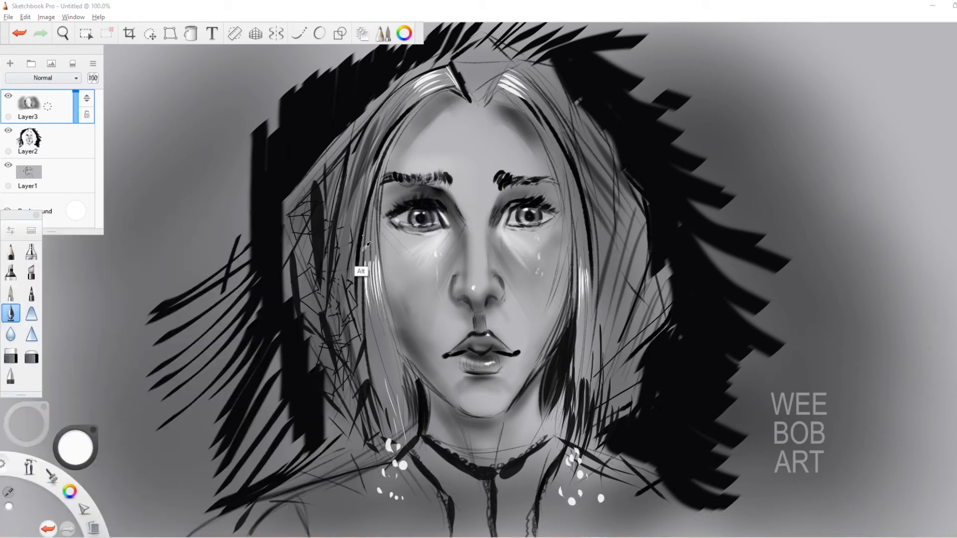
Sample black from the hair and ink fine dark strands around the white highlights beside the face and above the forehead
{"action": "left_click", "coordinate": [360, 273], "text": "alt"}
{"action": "mouse_move", "coordinate": [375, 189]}
{"action": "left_mouse_down"}
{"action": "mouse_move", "coordinate": [366, 300]}
{"action": "mouse_move", "coordinate": [374, 361]}
{"action": "left_mouse_up"}
{"action": "left_click_drag", "start_coordinate": [373, 296], "coordinate": [384, 348]}
{"action": "left_click_drag", "start_coordinate": [386, 302], "coordinate": [393, 337]}
{"action": "left_click_drag", "start_coordinate": [577, 287], "coordinate": [576, 334]}
{"action": "left_click_drag", "start_coordinate": [577, 218], "coordinate": [583, 276]}
{"action": "left_click_drag", "start_coordinate": [389, 120], "coordinate": [417, 93]}
{"action": "left_click_drag", "start_coordinate": [401, 102], "coordinate": [429, 77]}
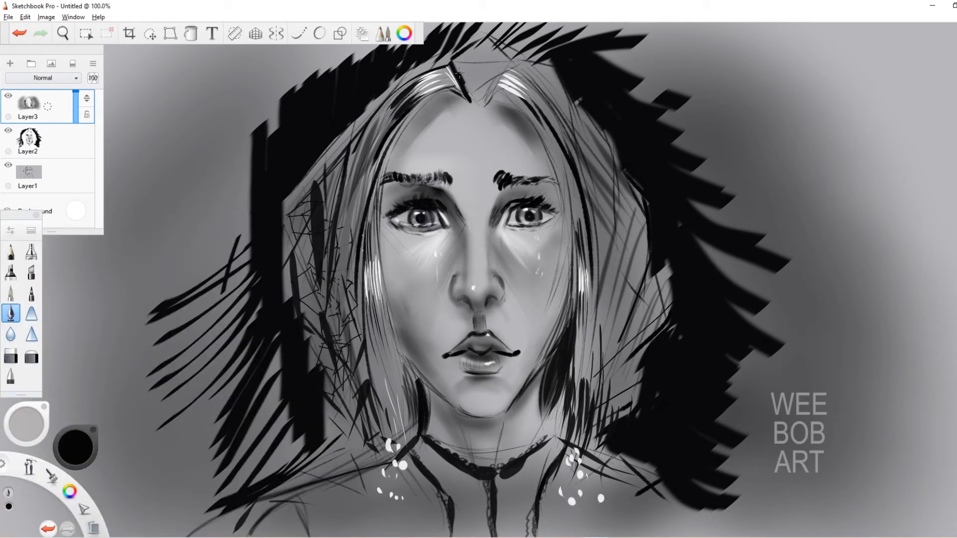
Fill the gap between the parting and the hood's upper edge with dark strokes, sampling nearby tones
{"action": "mouse_move", "coordinate": [491, 57]}
{"action": "left_mouse_down"}
{"action": "mouse_move", "coordinate": [471, 98]}
{"action": "mouse_move", "coordinate": [525, 75]}
{"action": "left_mouse_up"}
{"action": "left_click_drag", "start_coordinate": [456, 49], "coordinate": [468, 96]}
{"action": "left_click_drag", "start_coordinate": [491, 47], "coordinate": [475, 89]}
{"action": "left_click", "coordinate": [483, 89], "text": "alt"}
{"action": "mouse_move", "coordinate": [491, 71]}
{"action": "left_mouse_down"}
{"action": "mouse_move", "coordinate": [471, 100]}
{"action": "mouse_move", "coordinate": [487, 82]}
{"action": "left_mouse_up"}
{"action": "mouse_move", "coordinate": [448, 70]}
{"action": "left_mouse_down"}
{"action": "mouse_move", "coordinate": [470, 84]}
{"action": "mouse_move", "coordinate": [456, 75]}
{"action": "left_mouse_up"}
{"action": "left_click", "coordinate": [474, 62], "text": "alt"}
{"action": "mouse_move", "coordinate": [473, 73]}
{"action": "left_mouse_down"}
{"action": "mouse_move", "coordinate": [474, 105]}
{"action": "mouse_move", "coordinate": [466, 54]}
{"action": "mouse_move", "coordinate": [573, 92]}
{"action": "left_mouse_up"}
{"action": "left_click", "coordinate": [481, 89], "text": "alt"}
{"action": "left_click", "coordinate": [468, 60], "text": "alt"}
Ink dark strands left of the neck and along both shoulders, undoing the stroke across the throat
{"action": "left_click_drag", "start_coordinate": [427, 389], "coordinate": [493, 467]}
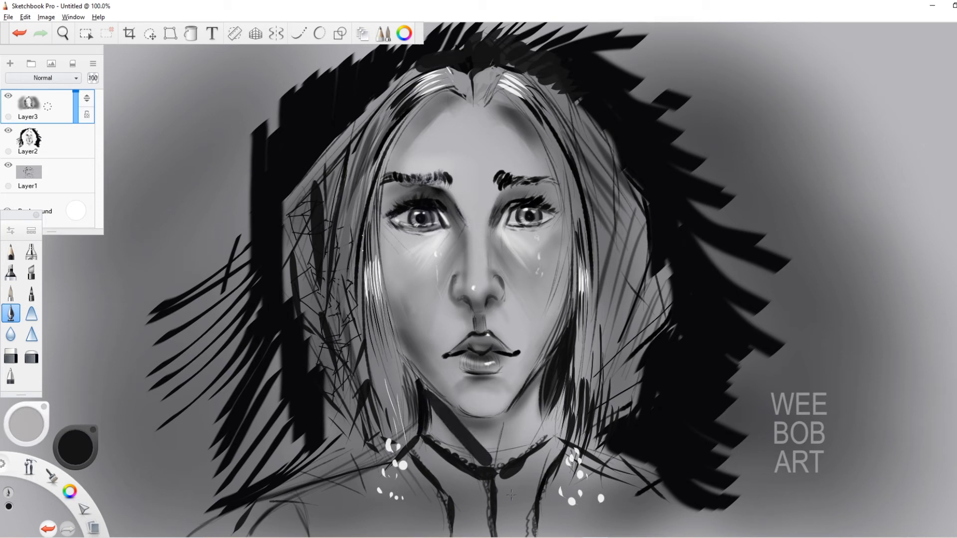
{"action": "key", "text": "ctrl+z"}
{"action": "left_click_drag", "start_coordinate": [409, 372], "coordinate": [420, 433]}
{"action": "mouse_move", "coordinate": [401, 369]}
{"action": "left_mouse_down"}
{"action": "mouse_move", "coordinate": [411, 447]}
{"action": "mouse_move", "coordinate": [333, 476]}
{"action": "left_mouse_up"}
{"action": "left_click_drag", "start_coordinate": [352, 455], "coordinate": [315, 470]}
{"action": "left_click_drag", "start_coordinate": [620, 454], "coordinate": [775, 501]}
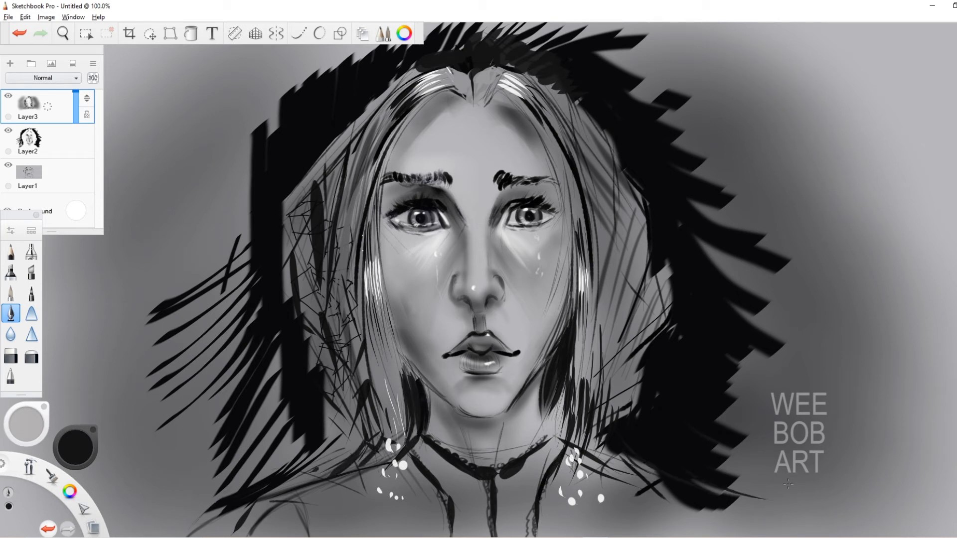
Draw loose curling black lines in the background right of the hood, from the shoulder up to head height
{"action": "left_click_drag", "start_coordinate": [683, 476], "coordinate": [793, 381]}
{"action": "left_click_drag", "start_coordinate": [811, 344], "coordinate": [834, 324]}
{"action": "left_click_drag", "start_coordinate": [728, 374], "coordinate": [824, 291]}
{"action": "left_click_drag", "start_coordinate": [824, 318], "coordinate": [776, 246]}
{"action": "mouse_move", "coordinate": [798, 262]}
{"action": "left_mouse_down"}
{"action": "mouse_move", "coordinate": [800, 200]}
{"action": "mouse_move", "coordinate": [760, 182]}
{"action": "left_mouse_up"}
{"action": "left_click_drag", "start_coordinate": [823, 164], "coordinate": [848, 91]}
Draw swirling black lines and thicker accents in the background along the hood's left side
{"action": "left_click_drag", "start_coordinate": [135, 446], "coordinate": [212, 413]}
{"action": "left_click_drag", "start_coordinate": [150, 473], "coordinate": [147, 370]}
{"action": "left_click_drag", "start_coordinate": [183, 397], "coordinate": [134, 314]}
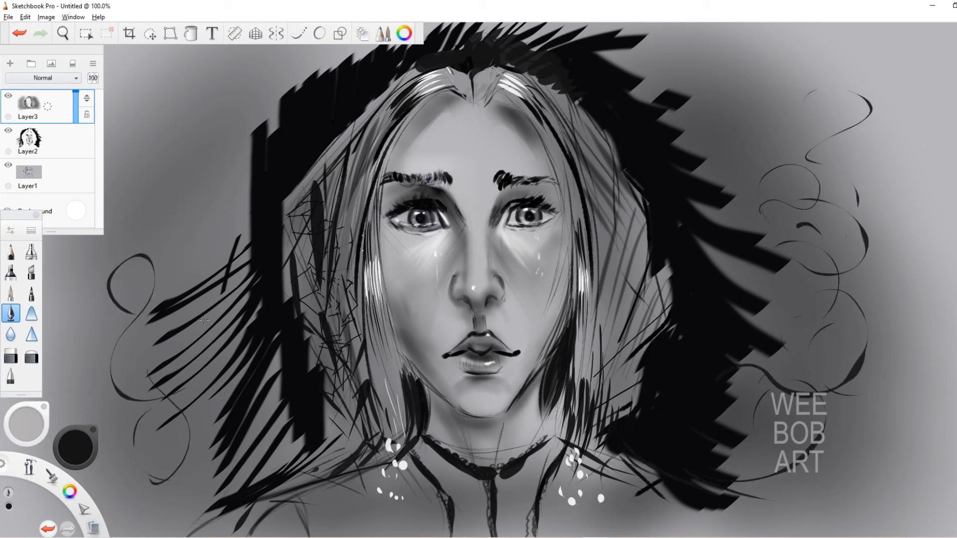
{"action": "left_click_drag", "start_coordinate": [185, 259], "coordinate": [183, 178]}
{"action": "left_click_drag", "start_coordinate": [187, 105], "coordinate": [234, 69]}
{"action": "left_click_drag", "start_coordinate": [140, 285], "coordinate": [251, 181]}
{"action": "left_click_drag", "start_coordinate": [115, 280], "coordinate": [204, 225]}
{"action": "left_click_drag", "start_coordinate": [171, 482], "coordinate": [228, 472]}
Add more curls at the hood's upper right and extend the swirls down that side
{"action": "left_click_drag", "start_coordinate": [681, 150], "coordinate": [757, 154]}
{"action": "left_click_drag", "start_coordinate": [739, 105], "coordinate": [779, 145]}
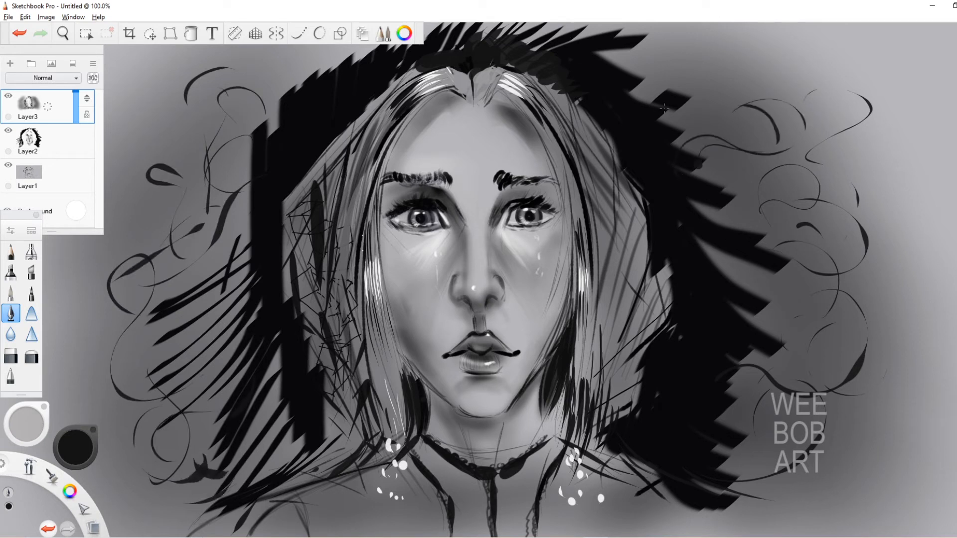
{"action": "left_click_drag", "start_coordinate": [693, 44], "coordinate": [727, 91]}
{"action": "left_click_drag", "start_coordinate": [668, 90], "coordinate": [704, 83]}
{"action": "left_click_drag", "start_coordinate": [725, 144], "coordinate": [766, 227]}
{"action": "mouse_move", "coordinate": [776, 309]}
{"action": "left_mouse_down"}
{"action": "mouse_move", "coordinate": [733, 397]}
{"action": "mouse_move", "coordinate": [860, 374]}
{"action": "left_mouse_up"}
{"action": "left_click_drag", "start_coordinate": [868, 416], "coordinate": [795, 479]}
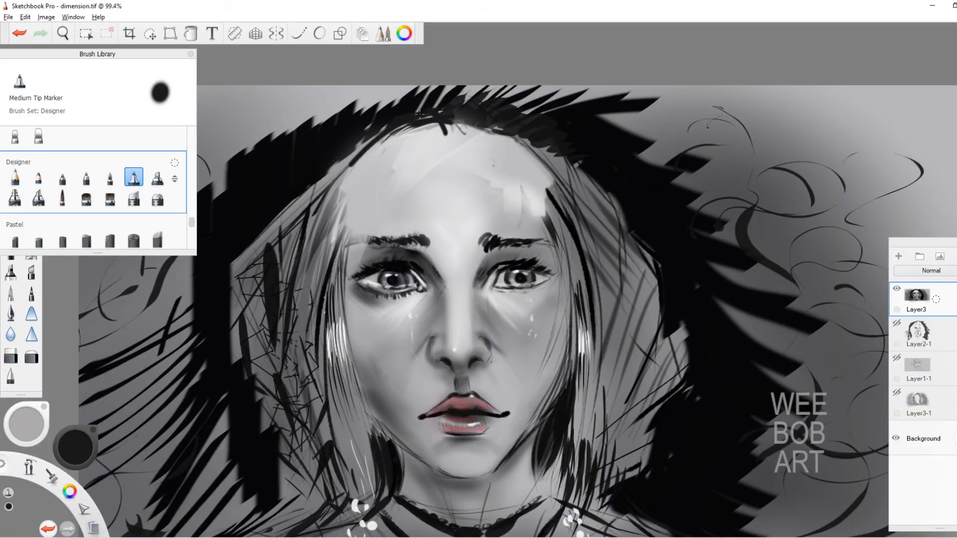
Draw bold black strands from the parting down both sides of the forehead with the Medium Tip Marker
{"action": "left_click_drag", "start_coordinate": [404, 126], "coordinate": [321, 275]}
{"action": "left_click_drag", "start_coordinate": [376, 136], "coordinate": [310, 280]}
{"action": "mouse_move", "coordinate": [465, 115]}
{"action": "left_mouse_down"}
{"action": "mouse_move", "coordinate": [450, 144]}
{"action": "mouse_move", "coordinate": [459, 137]}
{"action": "left_mouse_up"}
{"action": "left_click_drag", "start_coordinate": [470, 129], "coordinate": [549, 214]}
{"action": "left_click_drag", "start_coordinate": [505, 136], "coordinate": [580, 220]}
{"action": "left_click_drag", "start_coordinate": [501, 146], "coordinate": [543, 194]}
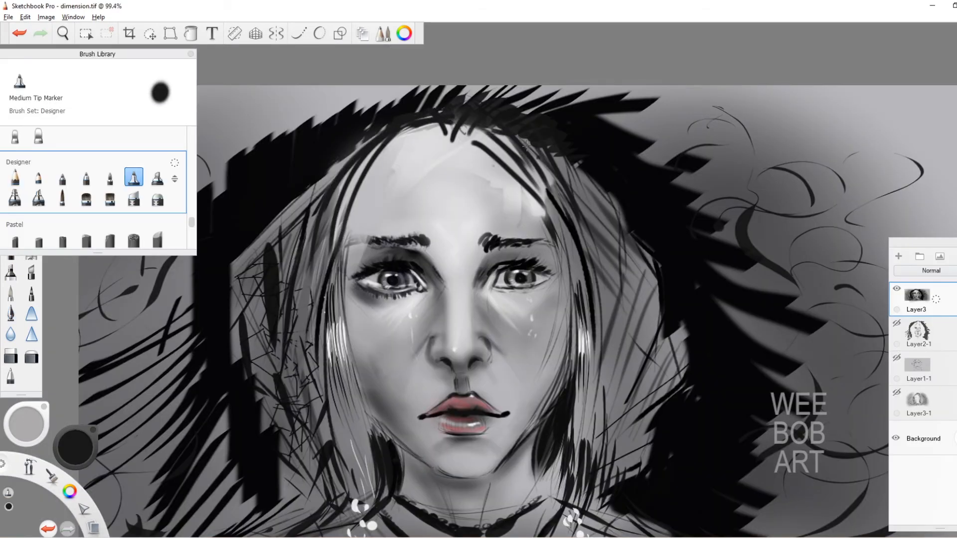
Sample light grey from the background and draw long light strands from the crown down both sides of the hair
{"action": "left_click", "coordinate": [394, 89], "text": "alt"}
{"action": "mouse_move", "coordinate": [430, 98]}
{"action": "left_mouse_down"}
{"action": "mouse_move", "coordinate": [344, 184]}
{"action": "mouse_move", "coordinate": [444, 122]}
{"action": "left_mouse_up"}
{"action": "mouse_move", "coordinate": [407, 98]}
{"action": "left_mouse_down"}
{"action": "mouse_move", "coordinate": [305, 228]}
{"action": "mouse_move", "coordinate": [288, 268]}
{"action": "left_mouse_up"}
{"action": "left_click_drag", "start_coordinate": [356, 109], "coordinate": [265, 237]}
{"action": "left_click_drag", "start_coordinate": [365, 131], "coordinate": [311, 263]}
{"action": "left_click_drag", "start_coordinate": [487, 104], "coordinate": [471, 130]}
{"action": "left_click_drag", "start_coordinate": [477, 94], "coordinate": [458, 127]}
{"action": "mouse_move", "coordinate": [463, 88]}
{"action": "left_mouse_down"}
{"action": "mouse_move", "coordinate": [452, 124]}
{"action": "mouse_move", "coordinate": [568, 169]}
{"action": "left_mouse_up"}
{"action": "mouse_move", "coordinate": [496, 91]}
{"action": "left_mouse_down"}
{"action": "mouse_move", "coordinate": [579, 157]}
{"action": "mouse_move", "coordinate": [572, 165]}
{"action": "left_mouse_up"}
{"action": "left_click_drag", "start_coordinate": [530, 90], "coordinate": [613, 179]}
{"action": "left_click_drag", "start_coordinate": [568, 113], "coordinate": [625, 201]}
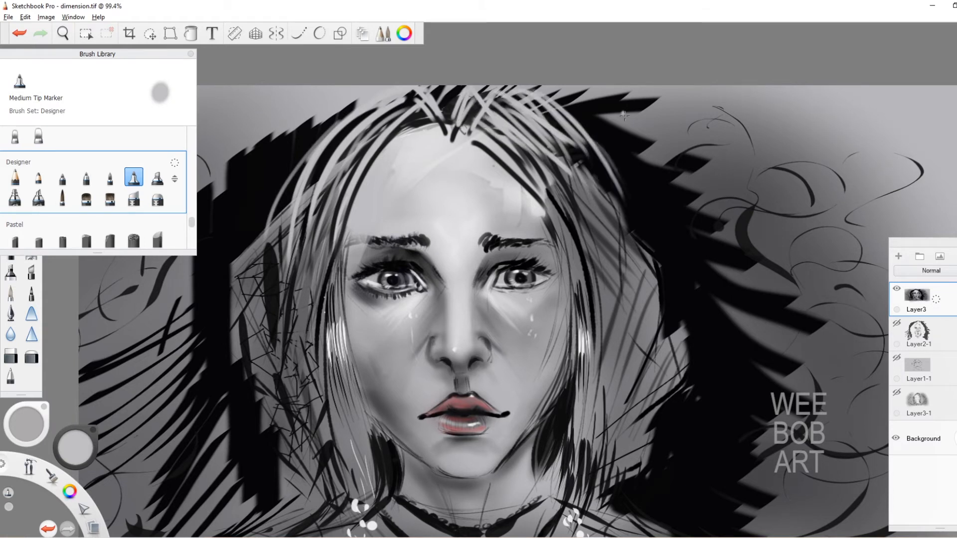
Sample grey and dark tones from the artwork and shade the hairline across the forehead and down its right side
{"action": "left_click", "coordinate": [132, 224], "text": "alt"}
{"action": "left_click", "coordinate": [242, 200], "text": "alt"}
{"action": "left_click", "coordinate": [342, 199], "text": "alt"}
{"action": "mouse_move", "coordinate": [351, 203]}
{"action": "left_mouse_down"}
{"action": "mouse_move", "coordinate": [424, 135]}
{"action": "mouse_move", "coordinate": [363, 214]}
{"action": "left_mouse_up"}
{"action": "mouse_move", "coordinate": [404, 128]}
{"action": "left_mouse_down"}
{"action": "mouse_move", "coordinate": [449, 119]}
{"action": "mouse_move", "coordinate": [344, 252]}
{"action": "mouse_move", "coordinate": [471, 132]}
{"action": "left_mouse_up"}
{"action": "left_click", "coordinate": [443, 109], "text": "alt"}
{"action": "left_click_drag", "start_coordinate": [468, 125], "coordinate": [530, 185]}
{"action": "left_click_drag", "start_coordinate": [481, 143], "coordinate": [530, 188]}
{"action": "left_click_drag", "start_coordinate": [530, 176], "coordinate": [562, 233]}
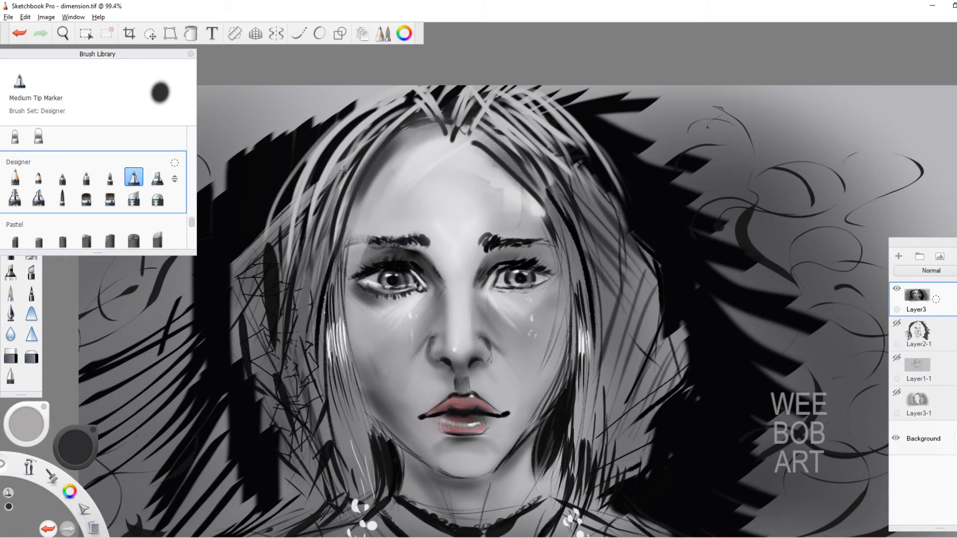
Shade the hair left of the face, then sample light grey and draw long light strands with a smaller marker
{"action": "left_click_drag", "start_coordinate": [344, 214], "coordinate": [333, 299]}
{"action": "left_click_drag", "start_coordinate": [331, 224], "coordinate": [316, 277]}
{"action": "left_click_drag", "start_coordinate": [272, 232], "coordinate": [263, 345]}
{"action": "left_click", "coordinate": [298, 197], "text": "alt"}
{"action": "left_click_drag", "start_coordinate": [311, 229], "coordinate": [285, 314]}
{"action": "key", "text": "bracketleft"}
{"action": "mouse_move", "coordinate": [278, 275]}
{"action": "left_mouse_down"}
{"action": "mouse_move", "coordinate": [255, 454]}
{"action": "mouse_move", "coordinate": [244, 464]}
{"action": "left_mouse_up"}
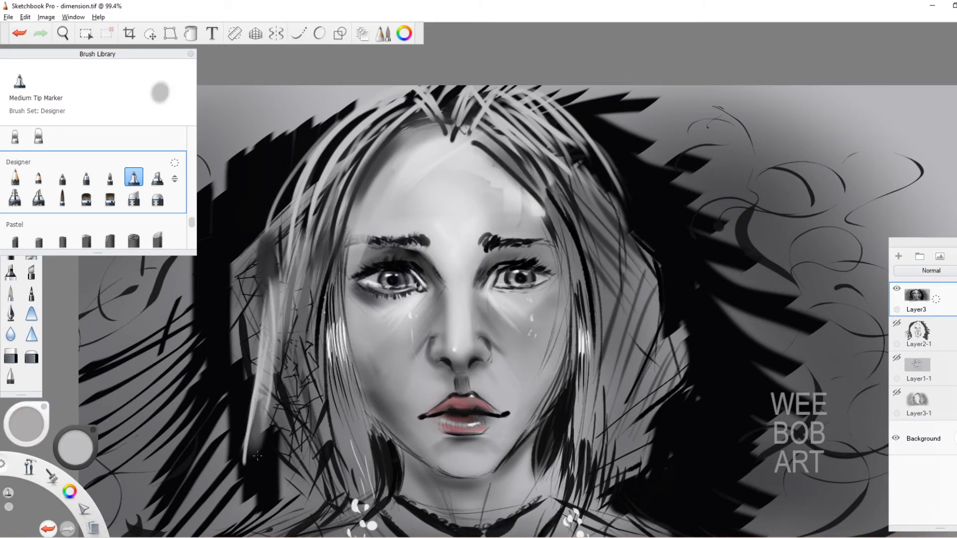
Draw long light grey strands down the lower hair left of the face
{"action": "left_click_drag", "start_coordinate": [269, 387], "coordinate": [276, 470]}
{"action": "left_click_drag", "start_coordinate": [276, 370], "coordinate": [287, 469]}
{"action": "left_click_drag", "start_coordinate": [277, 339], "coordinate": [291, 475]}
{"action": "left_click_drag", "start_coordinate": [288, 272], "coordinate": [301, 456]}
{"action": "left_click_drag", "start_coordinate": [298, 340], "coordinate": [310, 429]}
{"action": "left_click_drag", "start_coordinate": [308, 325], "coordinate": [325, 405]}
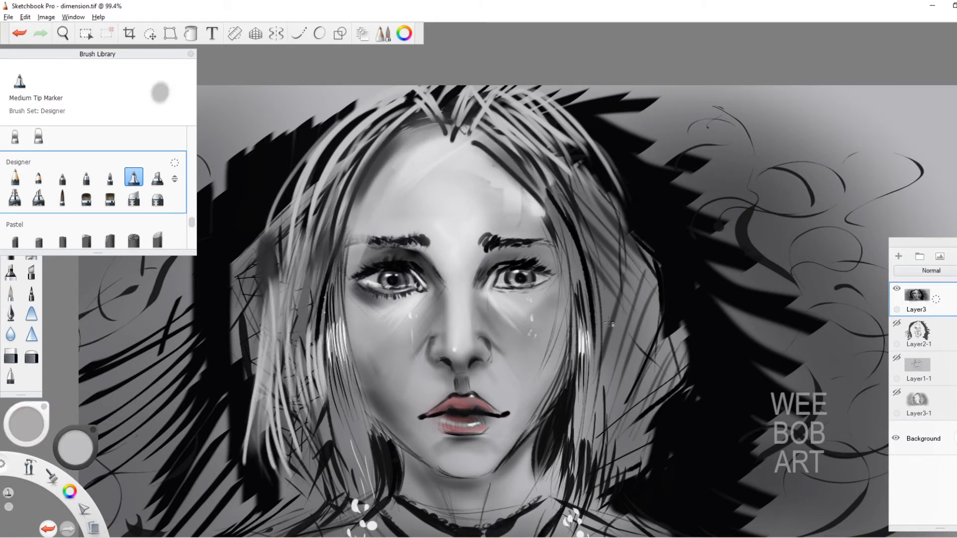
Draw light grey strands down the hair right of the face, from beside the forehead to the ends
{"action": "left_click_drag", "start_coordinate": [595, 302], "coordinate": [609, 381]}
{"action": "left_click_drag", "start_coordinate": [609, 308], "coordinate": [627, 368]}
{"action": "left_click_drag", "start_coordinate": [631, 292], "coordinate": [654, 359]}
{"action": "left_click_drag", "start_coordinate": [647, 295], "coordinate": [671, 362]}
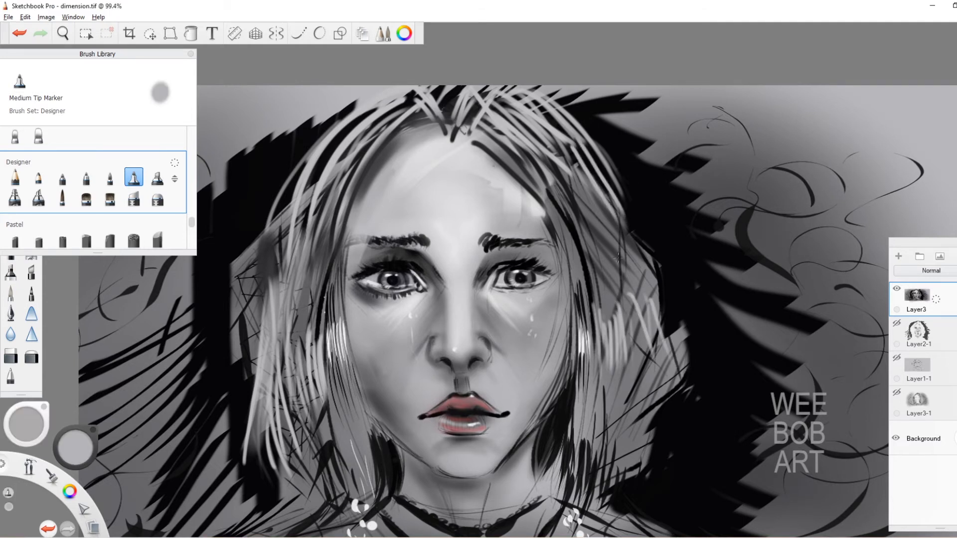
{"action": "left_click_drag", "start_coordinate": [601, 161], "coordinate": [640, 309]}
{"action": "left_click_drag", "start_coordinate": [639, 216], "coordinate": [650, 310]}
{"action": "left_click_drag", "start_coordinate": [659, 262], "coordinate": [657, 362]}
{"action": "left_click_drag", "start_coordinate": [648, 255], "coordinate": [675, 362]}
{"action": "left_click_drag", "start_coordinate": [620, 259], "coordinate": [612, 348]}
{"action": "mouse_move", "coordinate": [571, 192]}
{"action": "left_mouse_down"}
{"action": "mouse_move", "coordinate": [582, 255]}
{"action": "mouse_move", "coordinate": [615, 301]}
{"action": "left_mouse_up"}
{"action": "left_click_drag", "start_coordinate": [650, 382], "coordinate": [661, 441]}
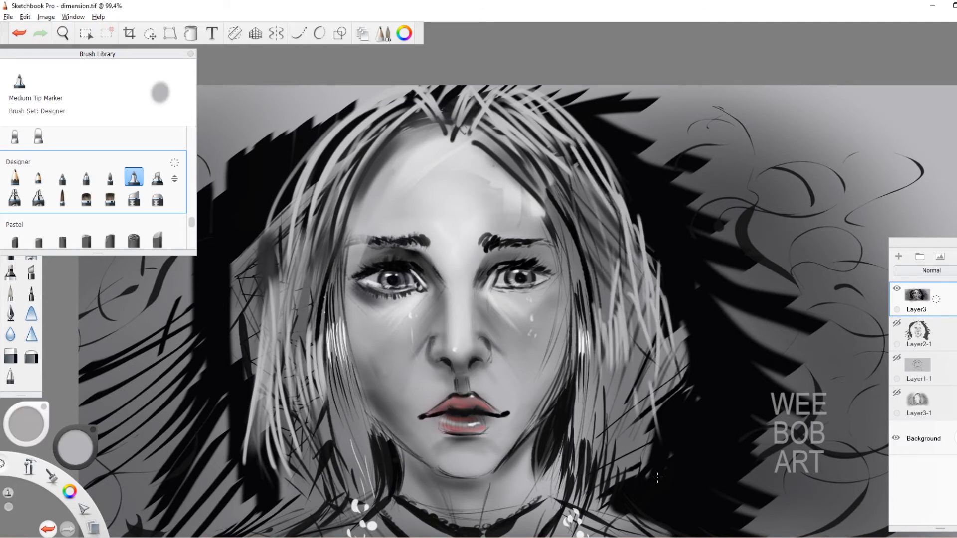
Add short light strands to the left hair ends, then sample dark grey and shade the outer left side of the hair
{"action": "left_click_drag", "start_coordinate": [304, 369], "coordinate": [321, 441]}
{"action": "left_click_drag", "start_coordinate": [321, 400], "coordinate": [336, 453]}
{"action": "left_click_drag", "start_coordinate": [328, 397], "coordinate": [334, 461]}
{"action": "mouse_move", "coordinate": [293, 397]}
{"action": "left_mouse_down"}
{"action": "mouse_move", "coordinate": [304, 453]}
{"action": "mouse_move", "coordinate": [282, 429]}
{"action": "left_mouse_up"}
{"action": "left_click", "coordinate": [269, 253], "text": "alt"}
{"action": "left_click_drag", "start_coordinate": [289, 192], "coordinate": [275, 272]}
{"action": "left_click_drag", "start_coordinate": [276, 303], "coordinate": [264, 357]}
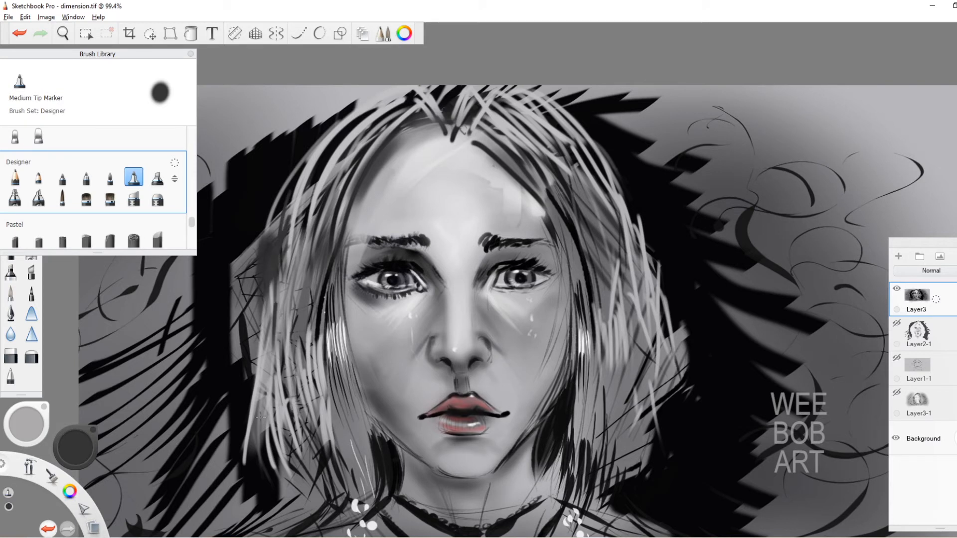
Sample dark tones from the hair, draw dark strands along the hairline and down the forehead's left side, and extend the eyebrows
{"action": "left_click", "coordinate": [421, 122], "text": "alt"}
{"action": "left_click_drag", "start_coordinate": [432, 123], "coordinate": [356, 235]}
{"action": "mouse_move", "coordinate": [420, 133]}
{"action": "left_mouse_down"}
{"action": "mouse_move", "coordinate": [443, 126]}
{"action": "mouse_move", "coordinate": [506, 157]}
{"action": "left_mouse_up"}
{"action": "left_click", "coordinate": [474, 140], "text": "alt"}
{"action": "left_click_drag", "start_coordinate": [414, 131], "coordinate": [422, 142]}
{"action": "left_click_drag", "start_coordinate": [410, 139], "coordinate": [393, 145]}
{"action": "mouse_move", "coordinate": [381, 165]}
{"action": "left_mouse_down"}
{"action": "mouse_move", "coordinate": [362, 180]}
{"action": "mouse_move", "coordinate": [344, 236]}
{"action": "left_mouse_up"}
{"action": "left_click_drag", "start_coordinate": [348, 252], "coordinate": [329, 373]}
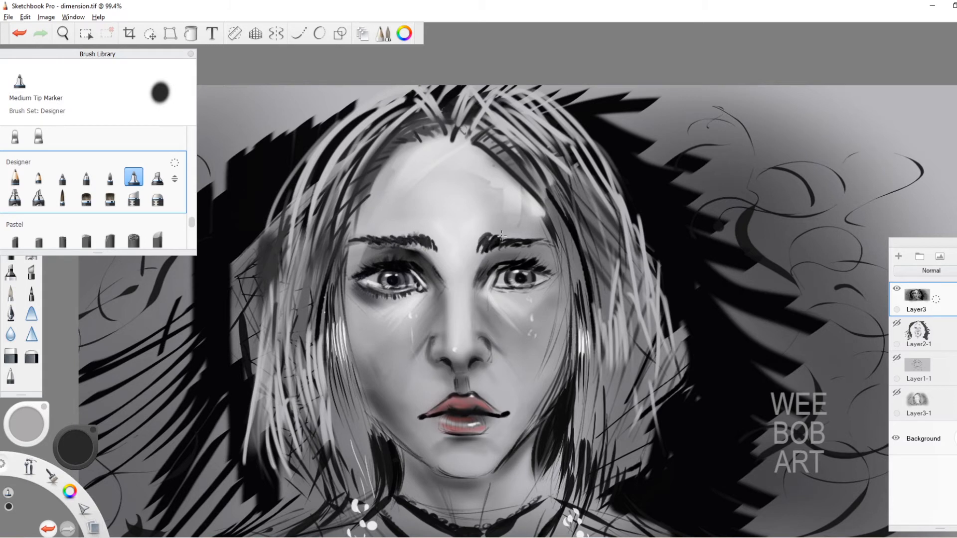
Sample grey tones from around the eyes with a larger marker and shade the upper lids and inner eye corners
{"action": "left_click", "coordinate": [407, 253], "text": "alt"}
{"action": "key", "text": "bracketright"}
{"action": "key", "text": "bracketright"}
{"action": "key", "text": "bracketright"}
{"action": "mouse_move", "coordinate": [370, 253]}
{"action": "left_mouse_down"}
{"action": "mouse_move", "coordinate": [353, 274]}
{"action": "mouse_move", "coordinate": [352, 259]}
{"action": "left_mouse_up"}
{"action": "left_click_drag", "start_coordinate": [417, 269], "coordinate": [429, 285]}
{"action": "left_click", "coordinate": [451, 250], "text": "alt"}
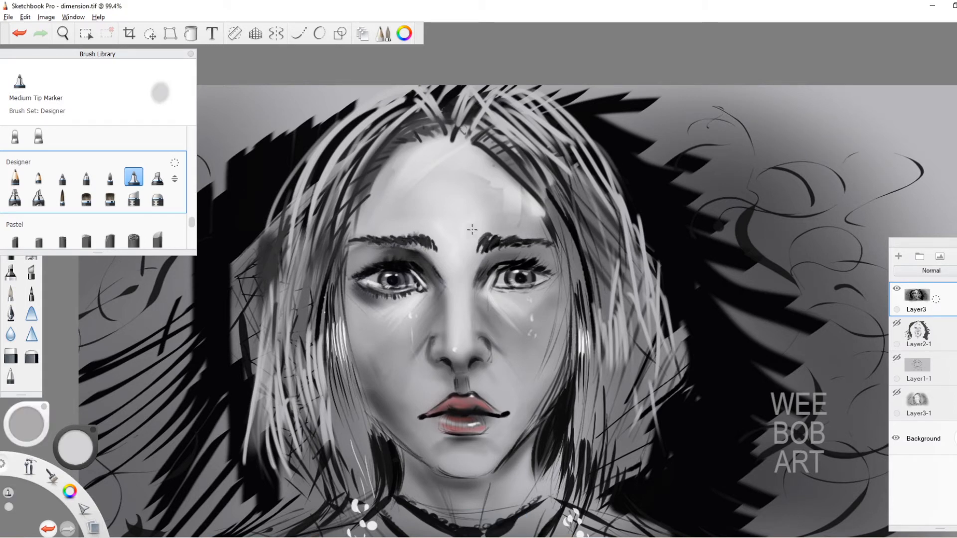
{"action": "left_click", "coordinate": [433, 255], "text": "alt"}
{"action": "mouse_move", "coordinate": [394, 250]}
{"action": "left_mouse_down"}
{"action": "mouse_move", "coordinate": [431, 262]}
{"action": "mouse_move", "coordinate": [379, 251]}
{"action": "left_mouse_up"}
{"action": "left_click_drag", "start_coordinate": [483, 253], "coordinate": [498, 265]}
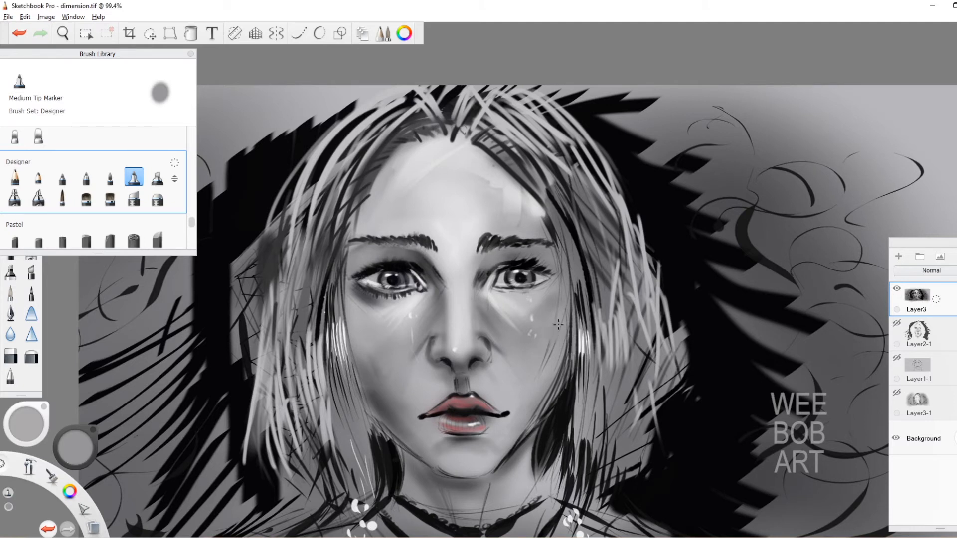
{"action": "left_click", "coordinate": [497, 272], "text": "alt"}
{"action": "left_click_drag", "start_coordinate": [420, 266], "coordinate": [429, 287]}
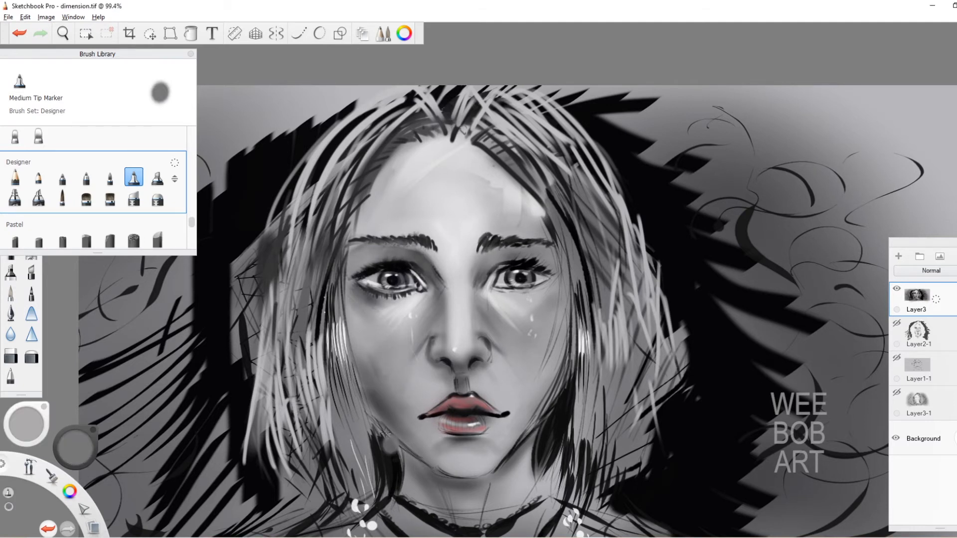
Sample near-black from beside the nose and darken the lower lash lines with a smaller marker, undoing the last stroke
{"action": "key", "text": "bracketleft"}
{"action": "key", "text": "bracketleft"}
{"action": "key", "text": "bracketleft"}
{"action": "left_click", "coordinate": [438, 365], "text": "alt"}
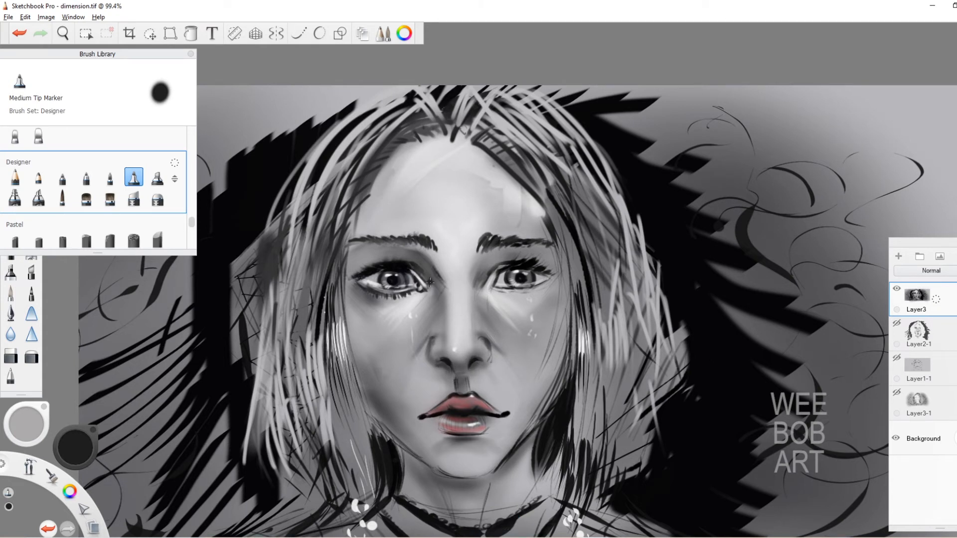
{"action": "key", "text": "bracketleft"}
{"action": "left_click_drag", "start_coordinate": [360, 288], "coordinate": [377, 297]}
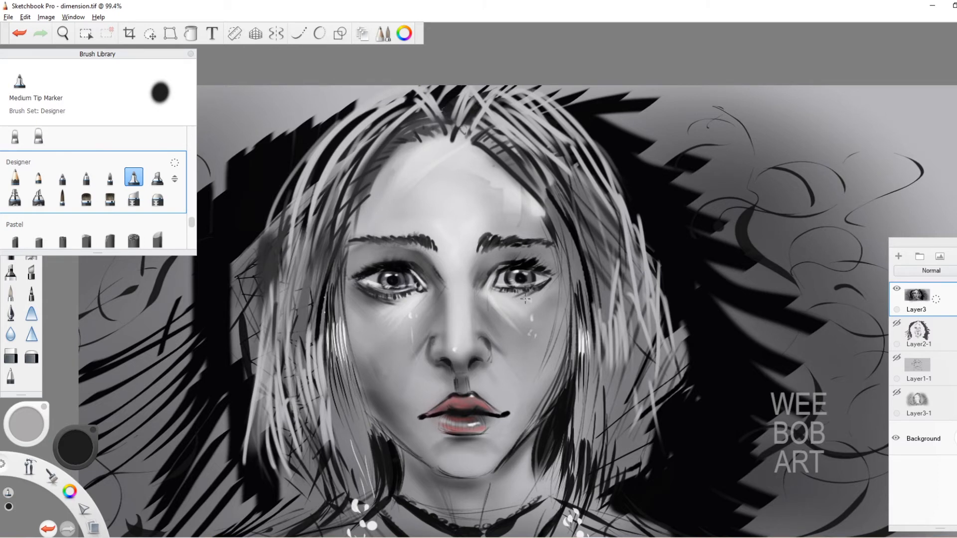
{"action": "key", "text": "ctrl+z"}
Sample near-white from the nose and paint a highlight up the nose bridge
{"action": "key", "text": "b"}
{"action": "left_click", "coordinate": [456, 349], "text": "alt"}
{"action": "left_click_drag", "start_coordinate": [456, 342], "coordinate": [456, 281]}
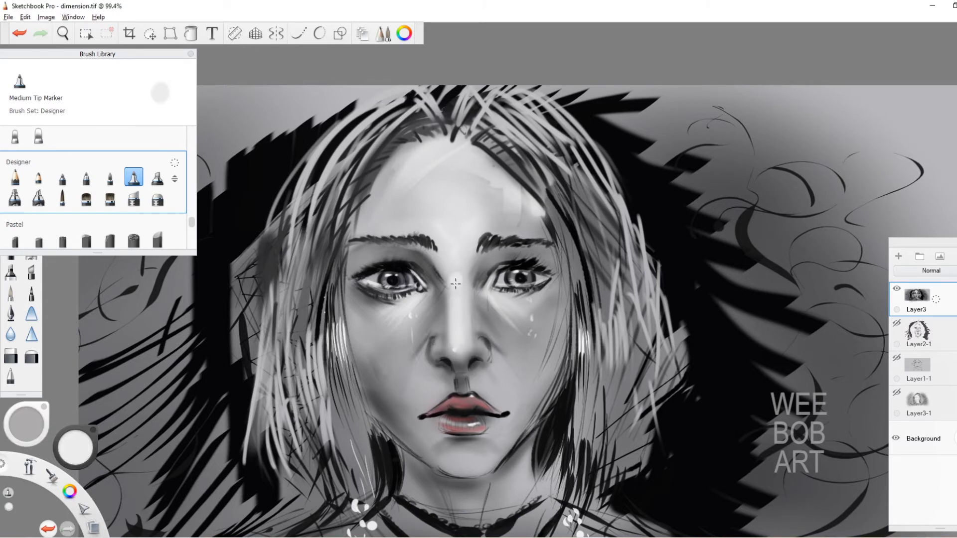
Sample red and dark lip tones with a smaller marker and repaint the upper lip and its corners
{"action": "key", "text": "bracketleft"}
{"action": "left_click", "coordinate": [461, 394], "text": "alt"}
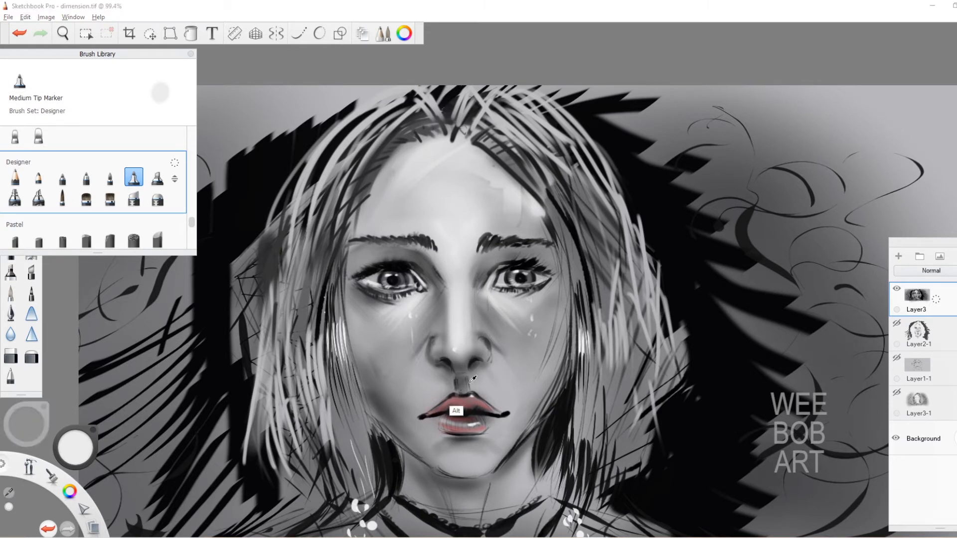
{"action": "left_click", "coordinate": [479, 407], "text": "alt"}
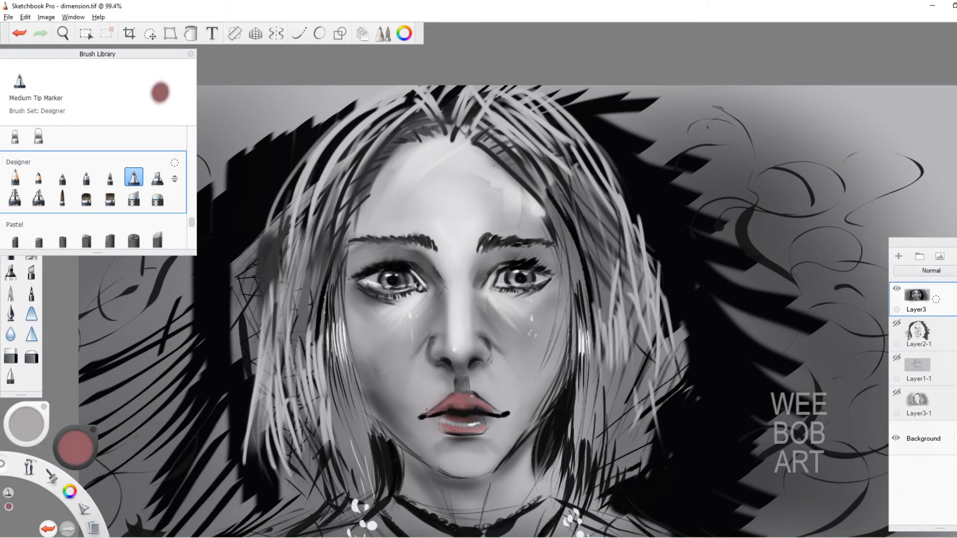
{"action": "left_click", "coordinate": [497, 412], "text": "alt"}
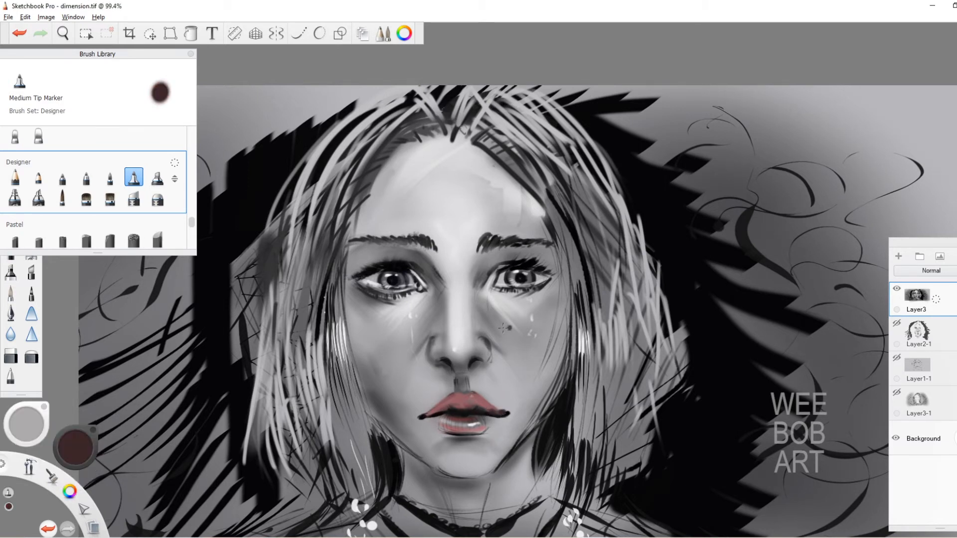
{"action": "left_click", "coordinate": [504, 427], "text": "alt"}
{"action": "left_click", "coordinate": [490, 405], "text": "alt"}
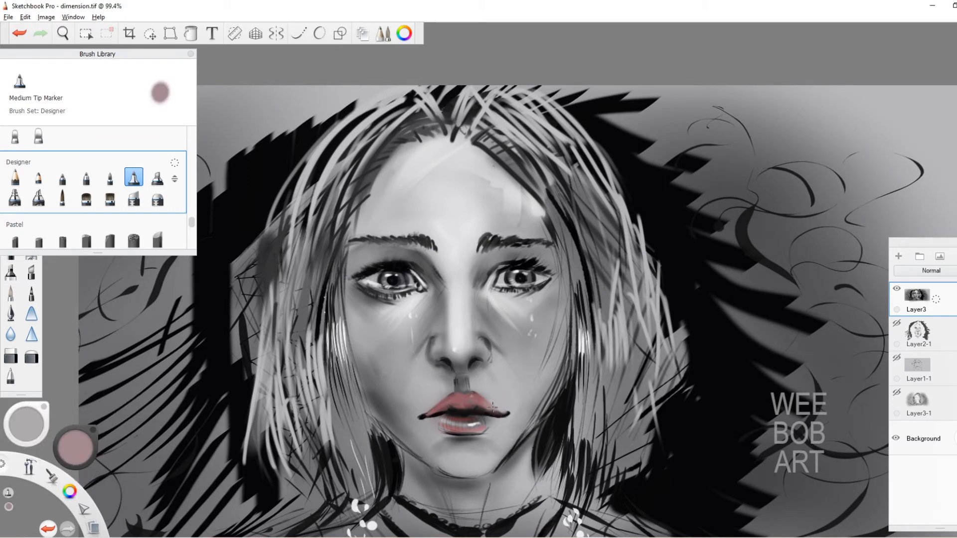
{"action": "left_click", "coordinate": [507, 412], "text": "alt"}
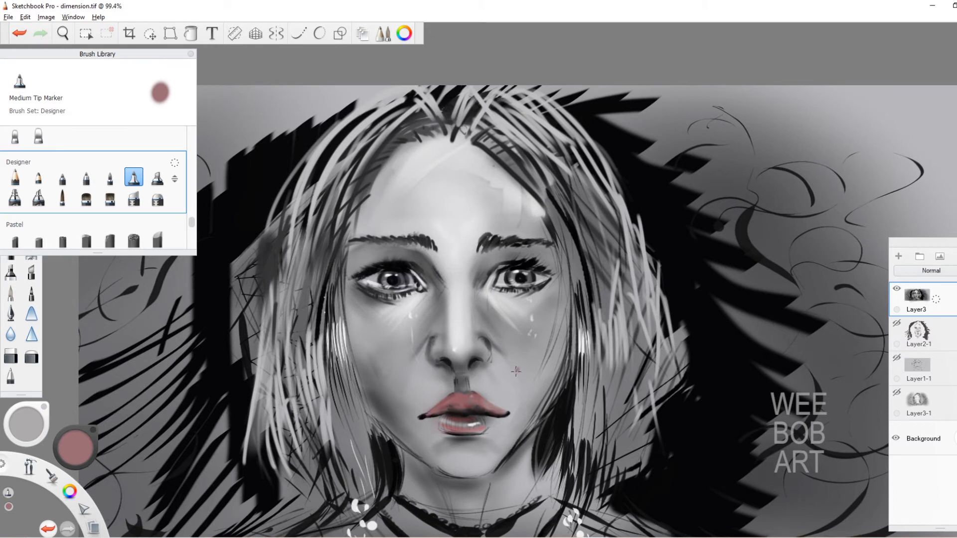
{"action": "left_click", "coordinate": [466, 395], "text": "alt"}
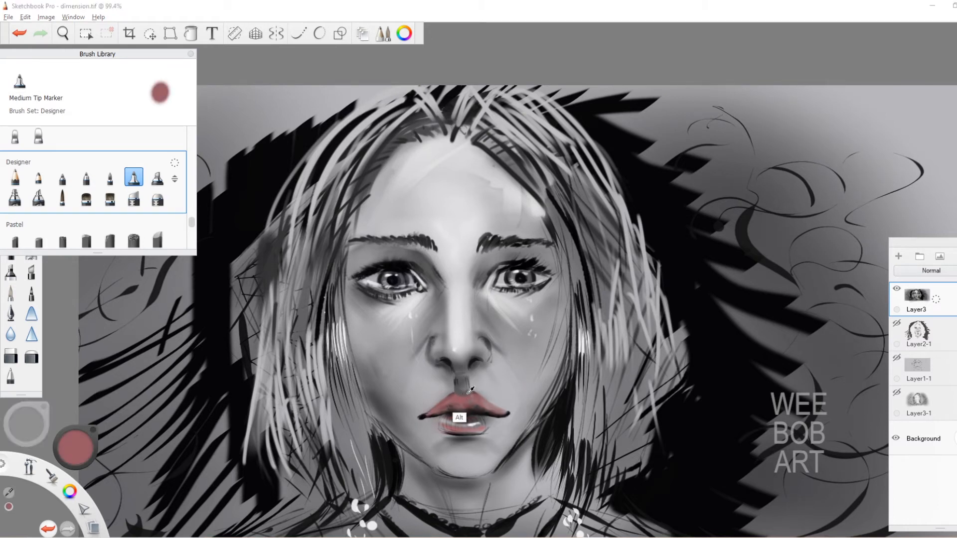
Sample greys around the upper lip and soften the groove between nose and mouth
{"action": "left_click", "coordinate": [461, 397], "text": "alt"}
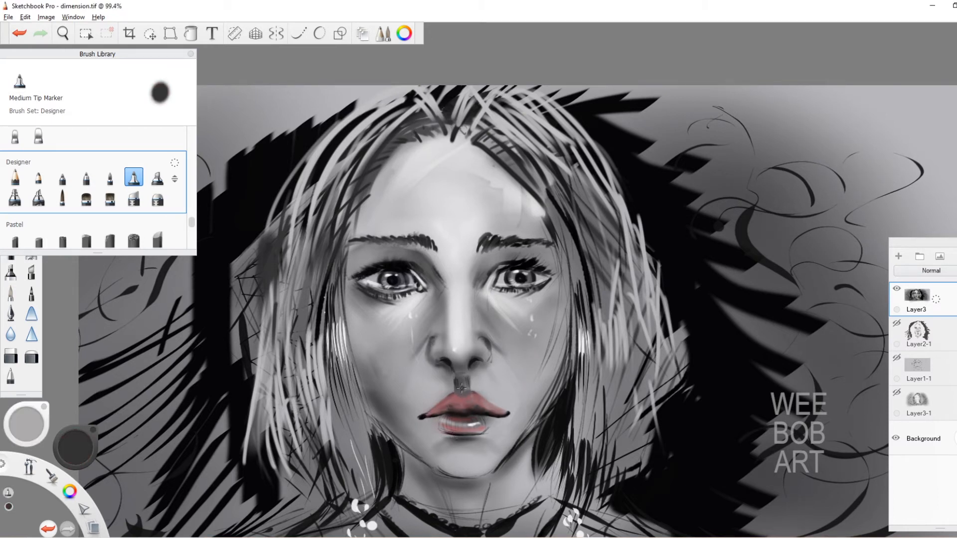
{"action": "left_click", "coordinate": [469, 391], "text": "alt"}
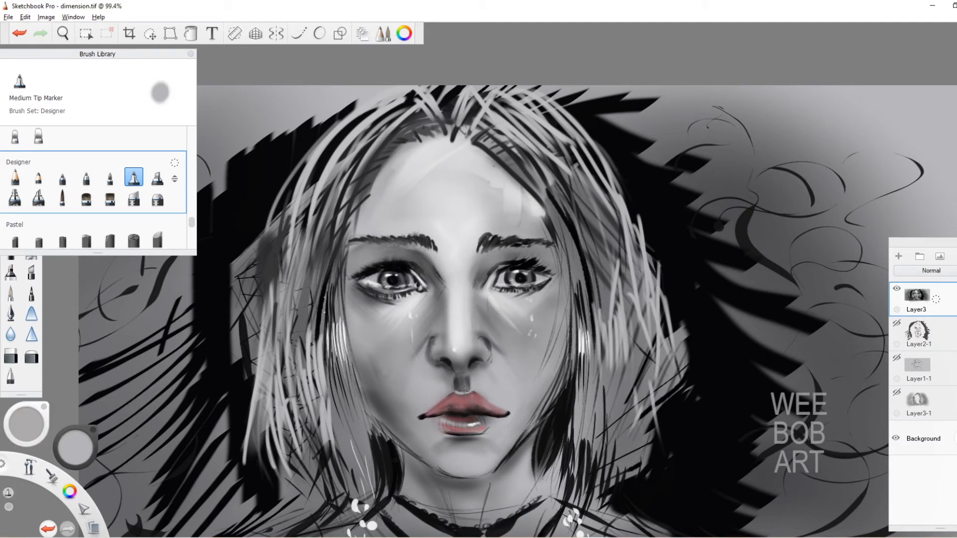
{"action": "left_click_drag", "start_coordinate": [459, 381], "coordinate": [466, 393]}
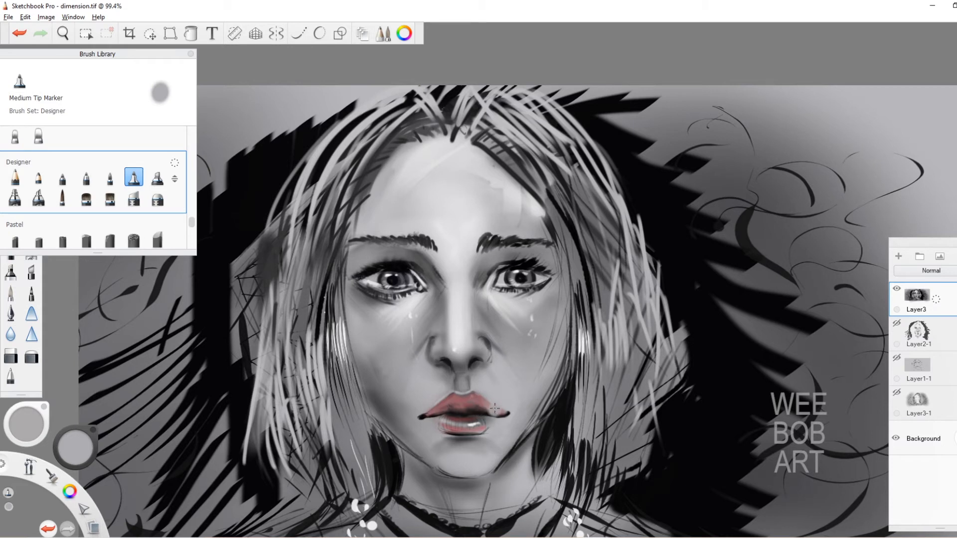
Sample near-black and red from the lips, darken the mouth opening, fill the lower lip in red and brighten its highlight
{"action": "left_click", "coordinate": [435, 414], "text": "alt"}
{"action": "left_click", "coordinate": [452, 412], "text": "alt"}
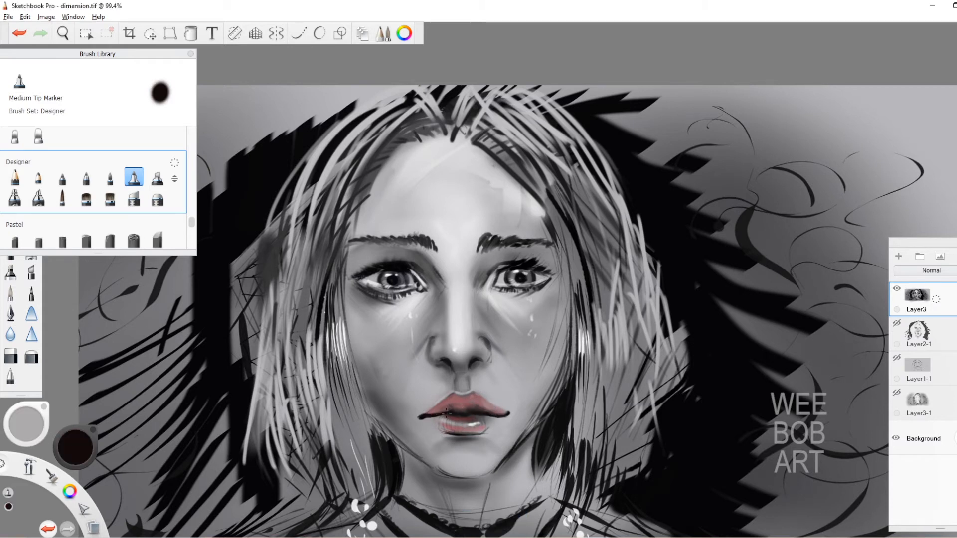
{"action": "left_click", "coordinate": [439, 426], "text": "alt"}
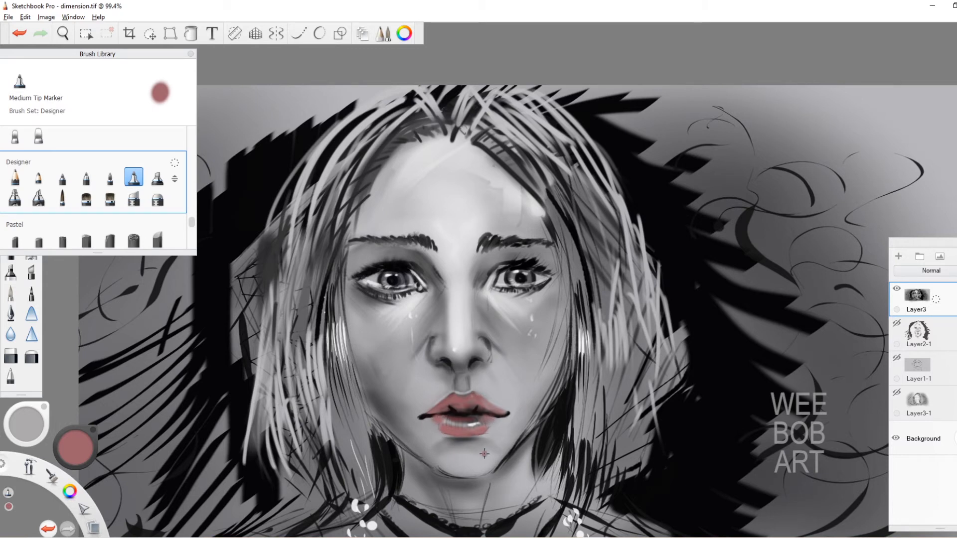
{"action": "left_click", "coordinate": [542, 320], "text": "alt"}
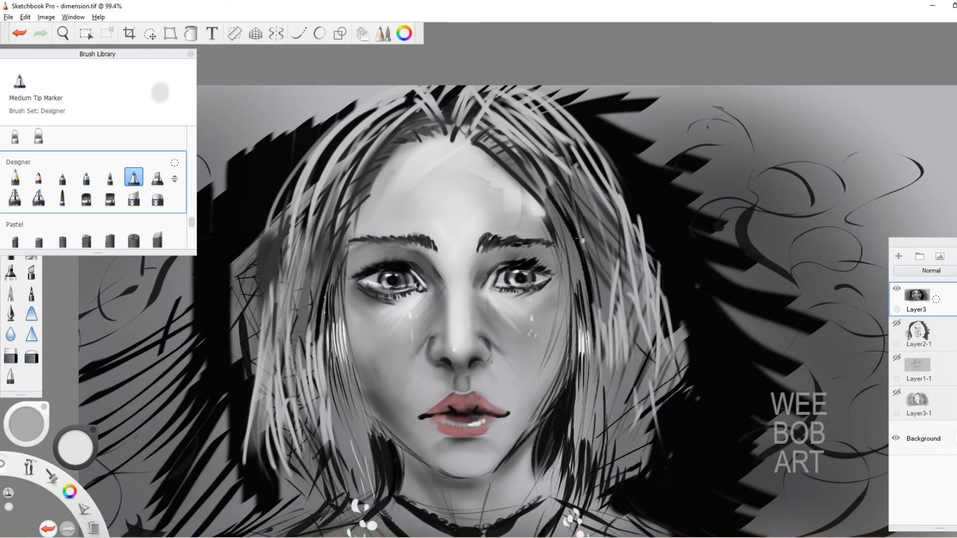
Sample greys from the skin and lighten the chin, adjusting the marker size and undoing the stray stroke
{"action": "left_click", "coordinate": [464, 465], "text": "alt"}
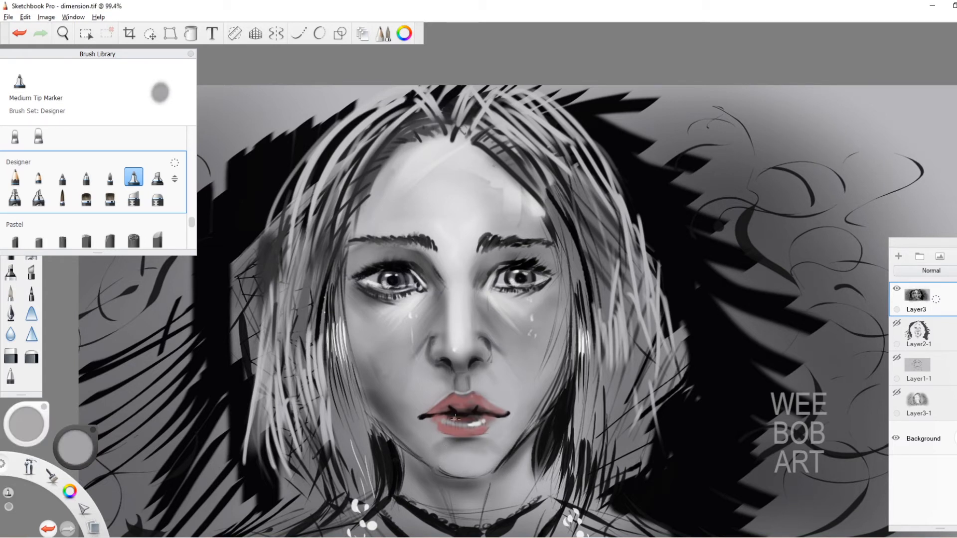
{"action": "key", "text": "bracketleft"}
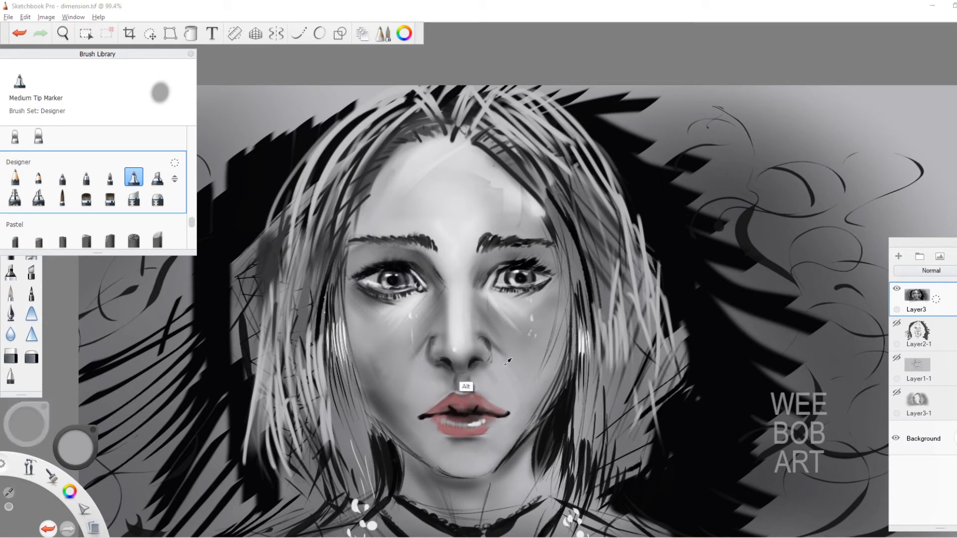
{"action": "left_click", "coordinate": [465, 391], "text": "alt"}
{"action": "mouse_move", "coordinate": [454, 453]}
{"action": "left_mouse_down"}
{"action": "mouse_move", "coordinate": [496, 461]}
{"action": "mouse_move", "coordinate": [480, 460]}
{"action": "left_mouse_up"}
{"action": "key", "text": "ctrl+z"}
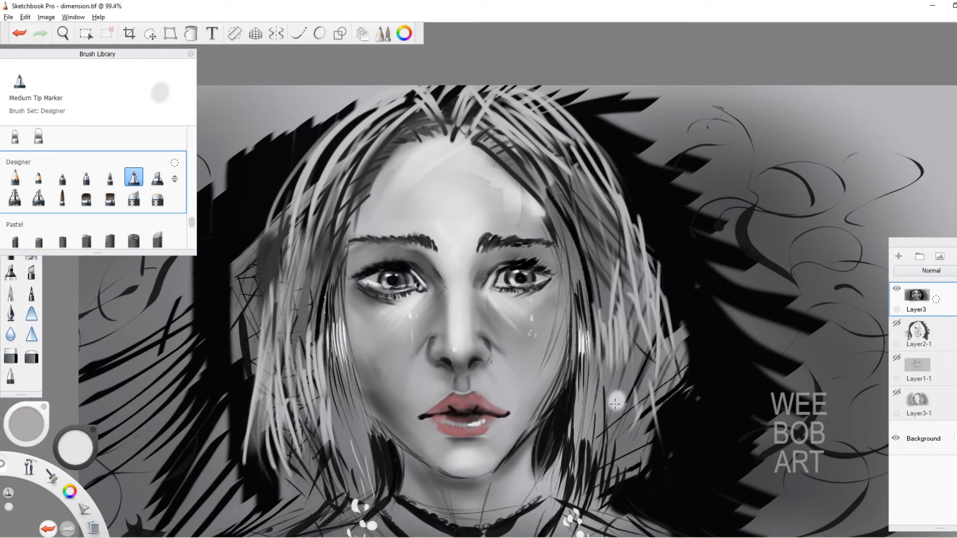
{"action": "key", "text": "bracketright"}
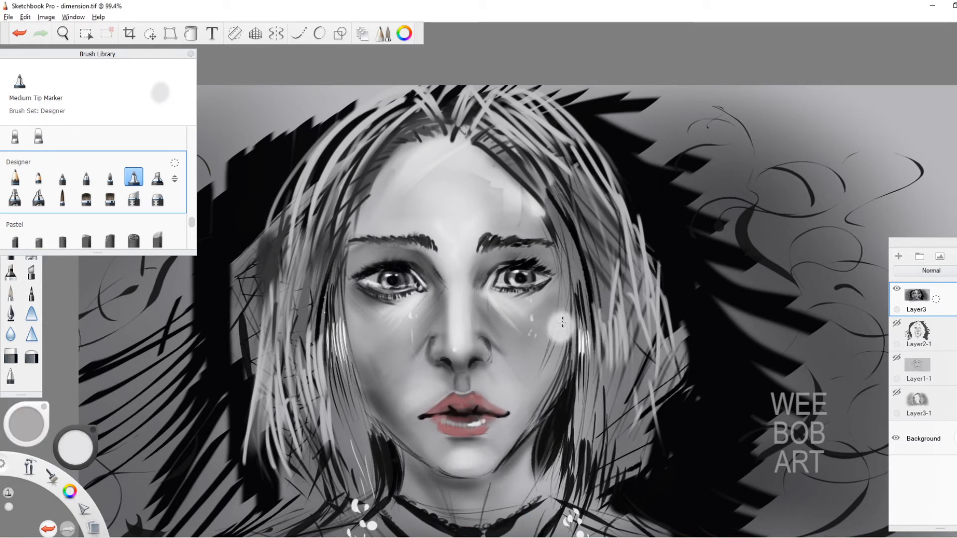
Sample dark grey from beside the nose and shade around the left nostril with a smaller marker
{"action": "left_click", "coordinate": [435, 340], "text": "alt"}
{"action": "key", "text": "bracketleft"}
{"action": "left_click_drag", "start_coordinate": [428, 343], "coordinate": [427, 369]}
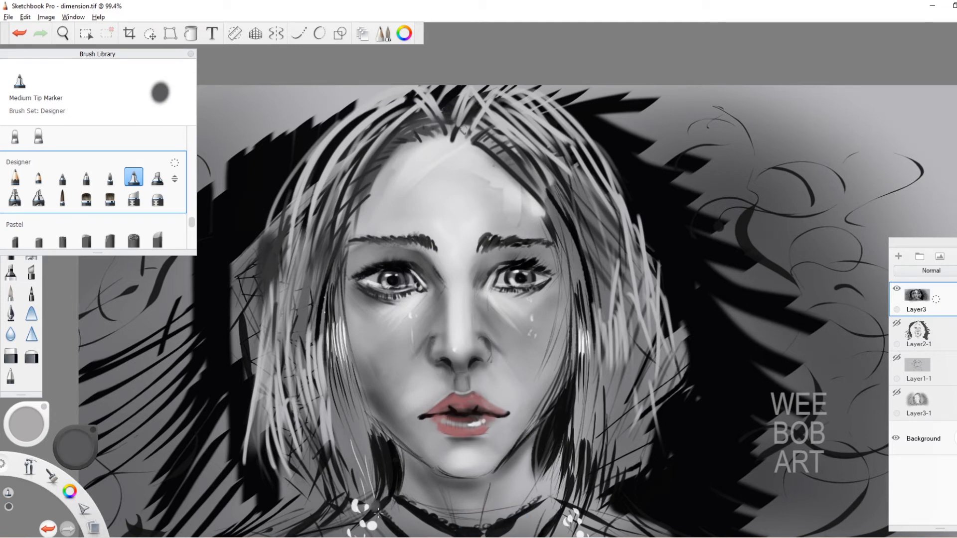
Shade the neck beneath the jawline and the right cheek and jaw with sampled dark grey tones
{"action": "left_click_drag", "start_coordinate": [506, 464], "coordinate": [499, 473]}
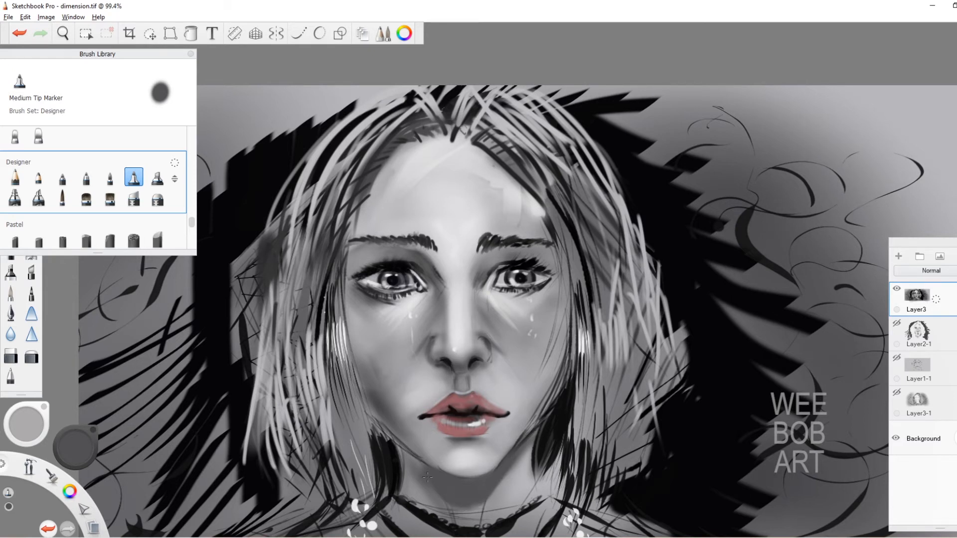
{"action": "left_click", "coordinate": [410, 473], "text": "alt"}
{"action": "left_click", "coordinate": [450, 499], "text": "alt"}
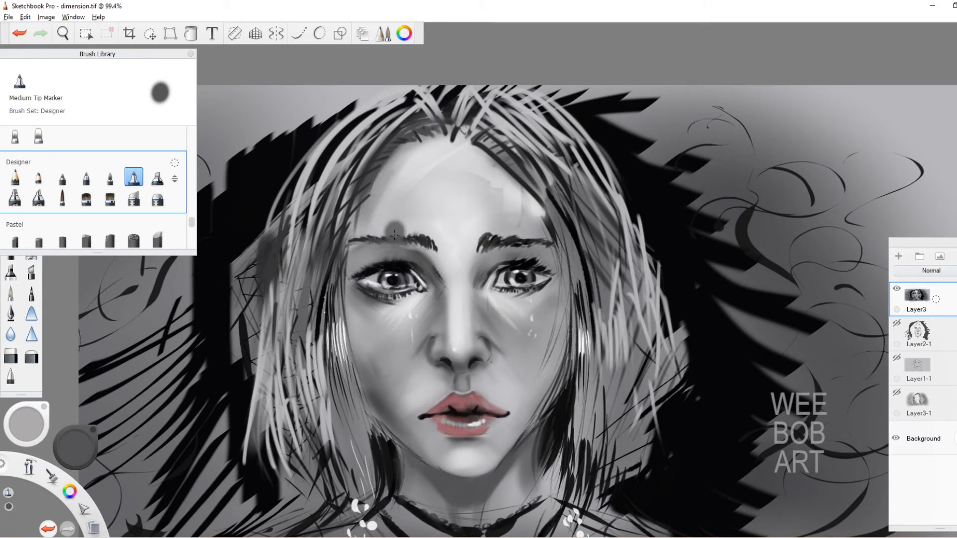
{"action": "left_click_drag", "start_coordinate": [560, 336], "coordinate": [551, 370]}
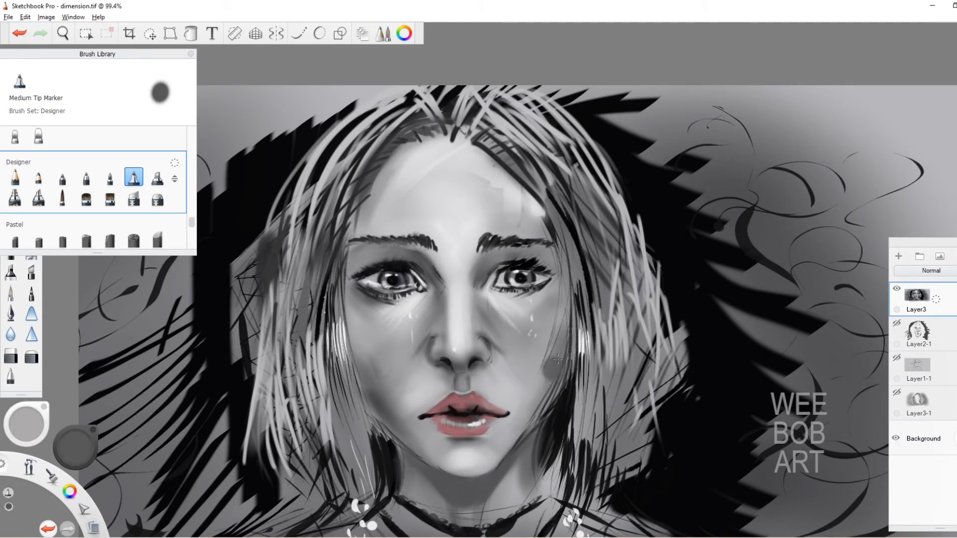
{"action": "mouse_move", "coordinate": [531, 416]}
{"action": "left_mouse_down"}
{"action": "mouse_move", "coordinate": [535, 396]}
{"action": "mouse_move", "coordinate": [566, 383]}
{"action": "left_mouse_up"}
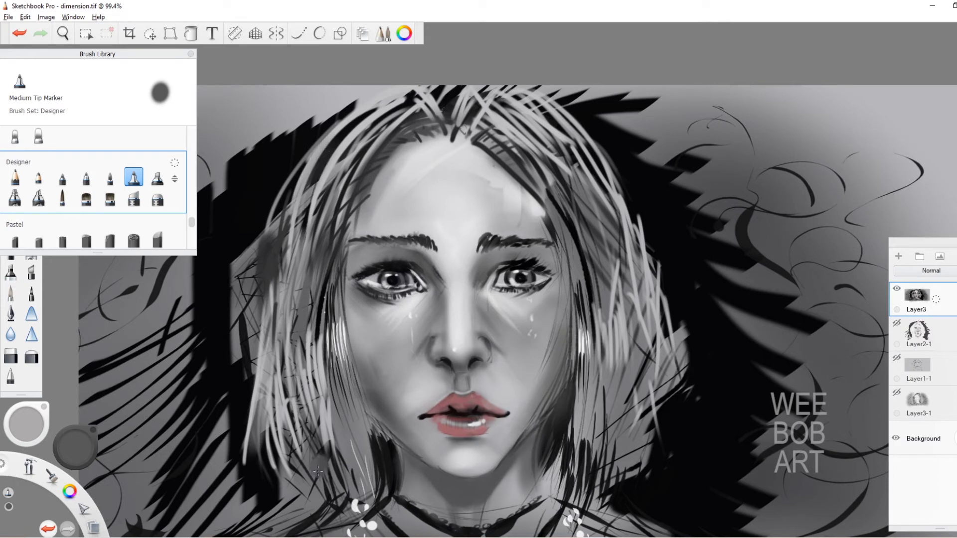
Sample light grey from the hair and sweep broad soft strokes over the black hood and background left of the hair
{"action": "left_click", "coordinate": [308, 322], "text": "alt"}
{"action": "left_click_drag", "start_coordinate": [262, 353], "coordinate": [199, 507]}
{"action": "left_click_drag", "start_coordinate": [259, 324], "coordinate": [215, 469]}
{"action": "left_click_drag", "start_coordinate": [269, 280], "coordinate": [149, 478]}
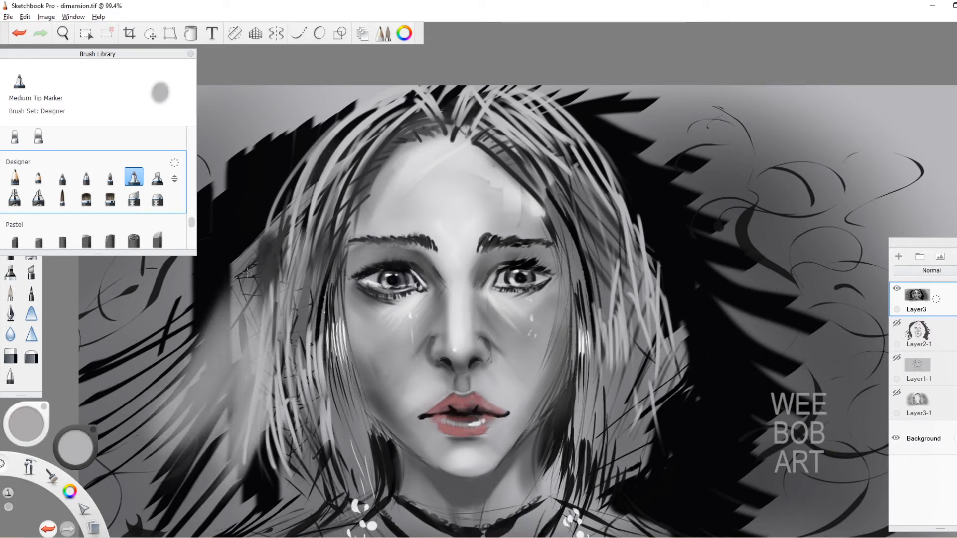
{"action": "left_click_drag", "start_coordinate": [234, 234], "coordinate": [110, 474]}
{"action": "left_click_drag", "start_coordinate": [212, 429], "coordinate": [130, 513]}
{"action": "left_click_drag", "start_coordinate": [252, 451], "coordinate": [162, 524]}
{"action": "left_click_drag", "start_coordinate": [314, 414], "coordinate": [249, 518]}
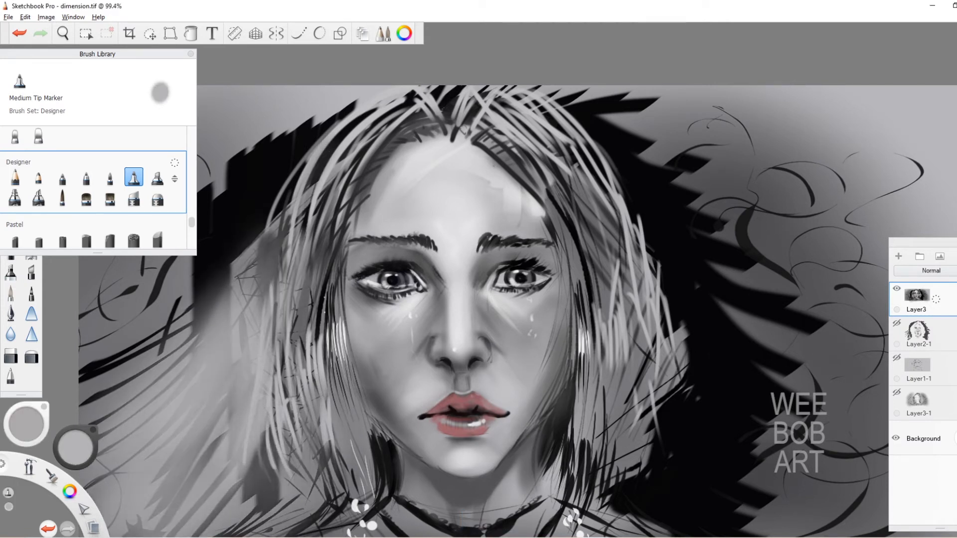
{"action": "left_click_drag", "start_coordinate": [274, 464], "coordinate": [200, 523]}
Enlarge the marker, sample black from the hood and darken the hair edge and background right of the face
{"action": "key", "text": "]"}
{"action": "left_click", "coordinate": [690, 445], "text": "alt"}
{"action": "mouse_move", "coordinate": [654, 433]}
{"action": "left_mouse_down"}
{"action": "mouse_move", "coordinate": [633, 404]}
{"action": "mouse_move", "coordinate": [660, 262]}
{"action": "mouse_move", "coordinate": [656, 221]}
{"action": "mouse_move", "coordinate": [604, 160]}
{"action": "mouse_move", "coordinate": [628, 169]}
{"action": "mouse_move", "coordinate": [668, 358]}
{"action": "left_mouse_up"}
{"action": "left_click_drag", "start_coordinate": [777, 469], "coordinate": [761, 435]}
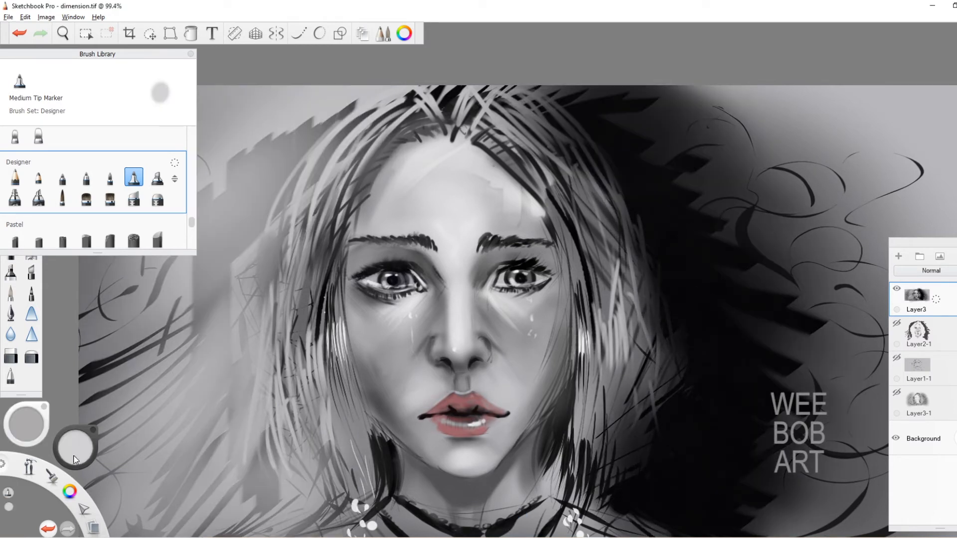
Choose orange as the marker colour and adjust the marker size
{"action": "left_click_drag", "start_coordinate": [82, 450], "coordinate": [73, 451]}
{"action": "key", "text": "["}
{"action": "key", "text": "]"}
Try tinting the left cheek, nose side and lips orange directly on Layer3
{"action": "mouse_move", "coordinate": [365, 321]}
{"action": "left_mouse_down"}
{"action": "mouse_move", "coordinate": [391, 407]}
{"action": "mouse_move", "coordinate": [397, 394]}
{"action": "left_mouse_up"}
{"action": "left_click_drag", "start_coordinate": [392, 302], "coordinate": [372, 349]}
{"action": "left_click_drag", "start_coordinate": [431, 300], "coordinate": [414, 349]}
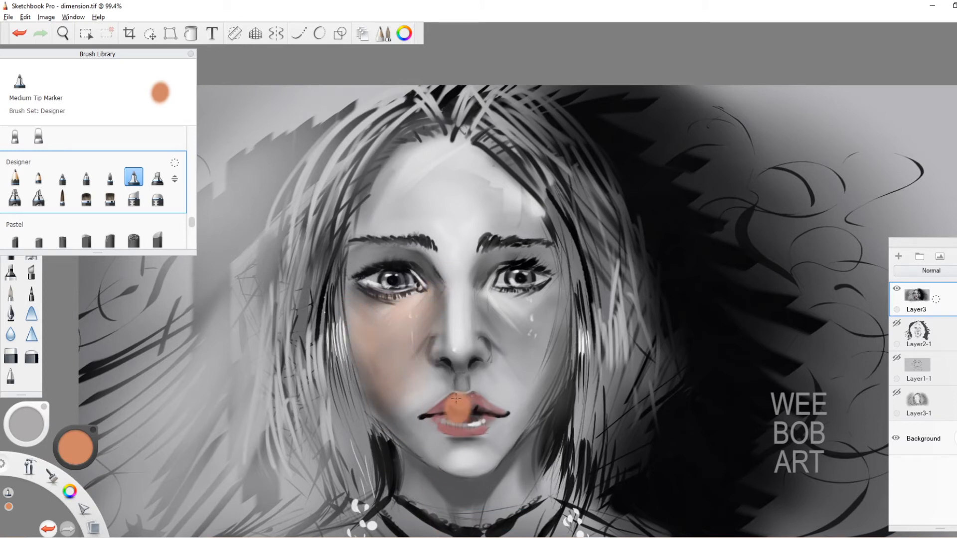
{"action": "key", "text": "ctrl+z"}
{"action": "key", "text": "ctrl+z"}
{"action": "key", "text": "ctrl+z"}
{"action": "key", "text": "ctrl+z"}
Move the brush library clear of the canvas and add a new layer above Layer3
{"action": "left_click_drag", "start_coordinate": [167, 55], "coordinate": [949, 35]}
{"action": "left_click", "coordinate": [899, 256]}
Try painting orange over the forehead, nose and cheeks on the new layer with an enlarged size 80 marker
{"action": "mouse_move", "coordinate": [376, 217]}
{"action": "left_mouse_down"}
{"action": "mouse_move", "coordinate": [409, 168]}
{"action": "mouse_move", "coordinate": [463, 159]}
{"action": "left_mouse_up"}
{"action": "key", "text": "]"}
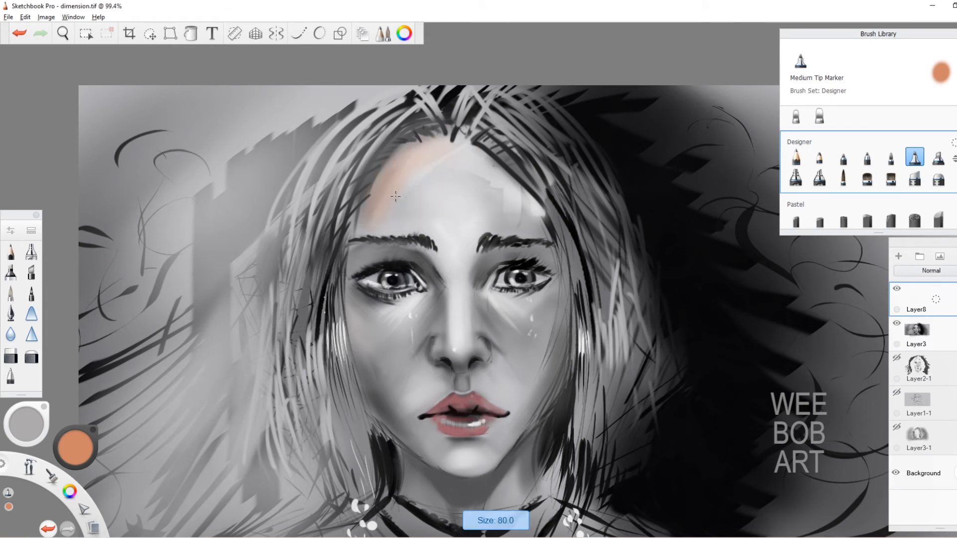
{"action": "left_click_drag", "start_coordinate": [396, 196], "coordinate": [491, 205]}
{"action": "left_click_drag", "start_coordinate": [412, 171], "coordinate": [503, 182]}
{"action": "mouse_move", "coordinate": [451, 229]}
{"action": "left_mouse_down"}
{"action": "mouse_move", "coordinate": [444, 338]}
{"action": "mouse_move", "coordinate": [434, 299]}
{"action": "left_mouse_up"}
{"action": "mouse_move", "coordinate": [399, 314]}
{"action": "left_mouse_down"}
{"action": "mouse_move", "coordinate": [376, 324]}
{"action": "mouse_move", "coordinate": [372, 397]}
{"action": "left_mouse_up"}
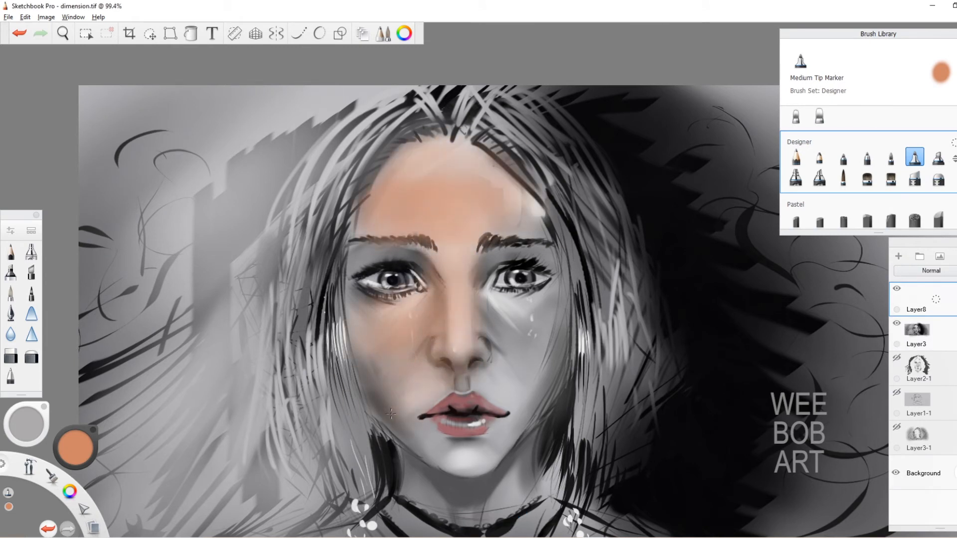
{"action": "left_click_drag", "start_coordinate": [513, 309], "coordinate": [534, 418]}
{"action": "key", "text": "ctrl+z"}
{"action": "key", "text": "ctrl+z"}
{"action": "key", "text": "ctrl+z"}
{"action": "key", "text": "ctrl+z"}
{"action": "key", "text": "ctrl+z"}
{"action": "key", "text": "ctrl+z"}
{"action": "key", "text": "ctrl+z"}
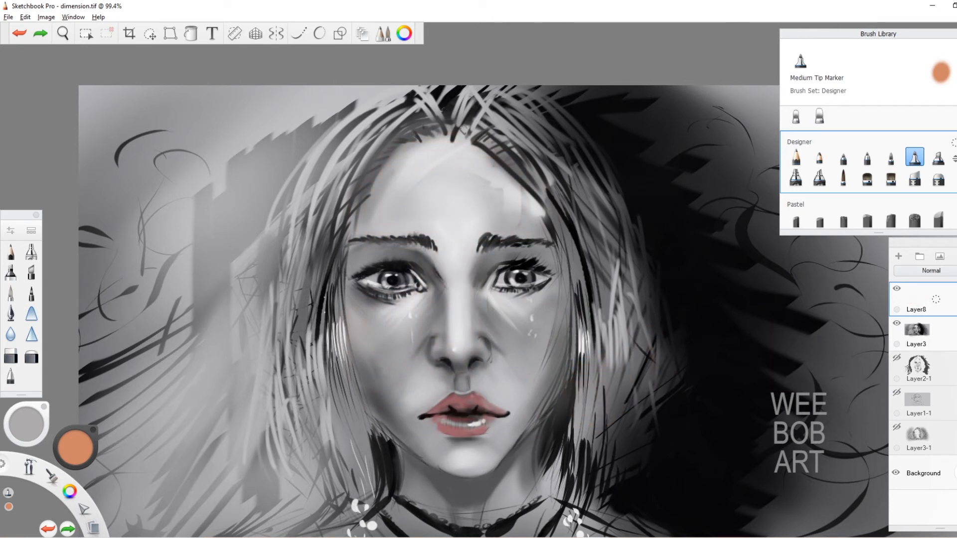
Set the blending mode of Layer8 at the top of the stack to Soft Light
{"action": "left_click", "coordinate": [956, 256]}
{"action": "left_click", "coordinate": [949, 438]}
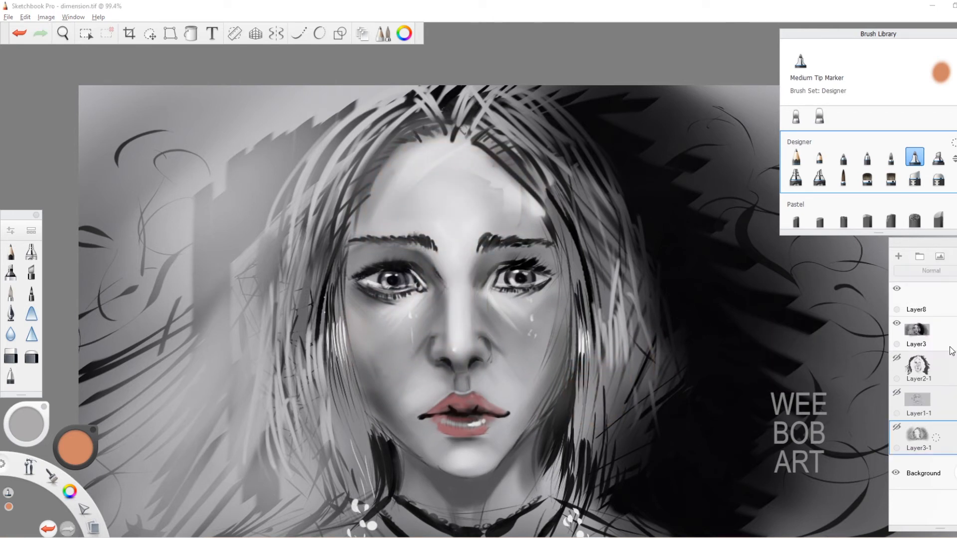
{"action": "left_click", "coordinate": [949, 300]}
{"action": "left_click", "coordinate": [942, 271]}
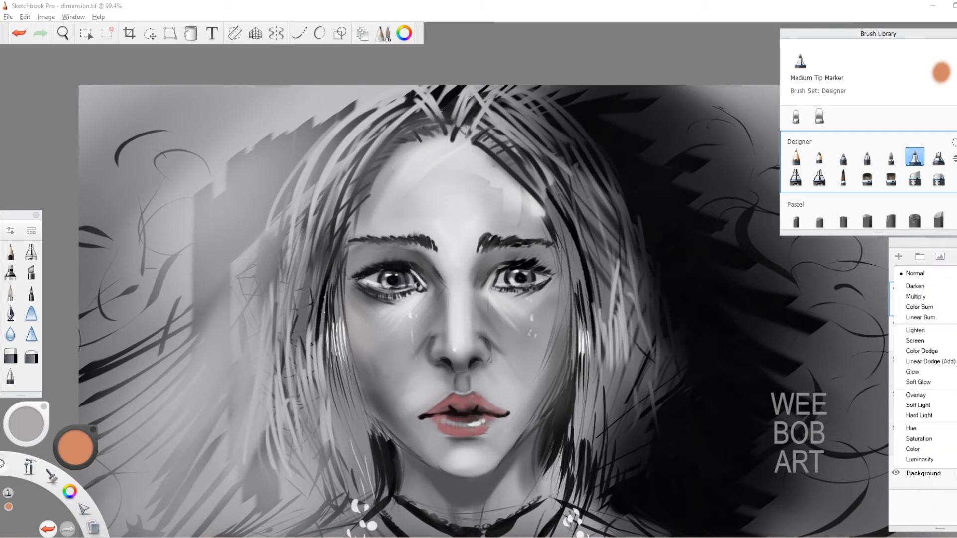
{"action": "left_click", "coordinate": [950, 405]}
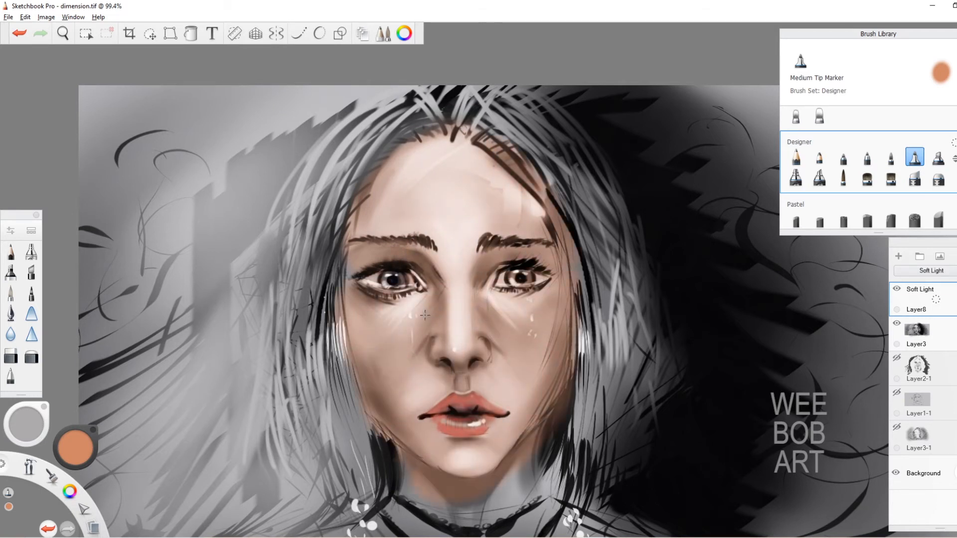
Choose blue and paint both irises with the marker on the Soft Light layer
{"action": "left_click", "coordinate": [81, 456]}
{"action": "left_click_drag", "start_coordinate": [385, 277], "coordinate": [402, 287]}
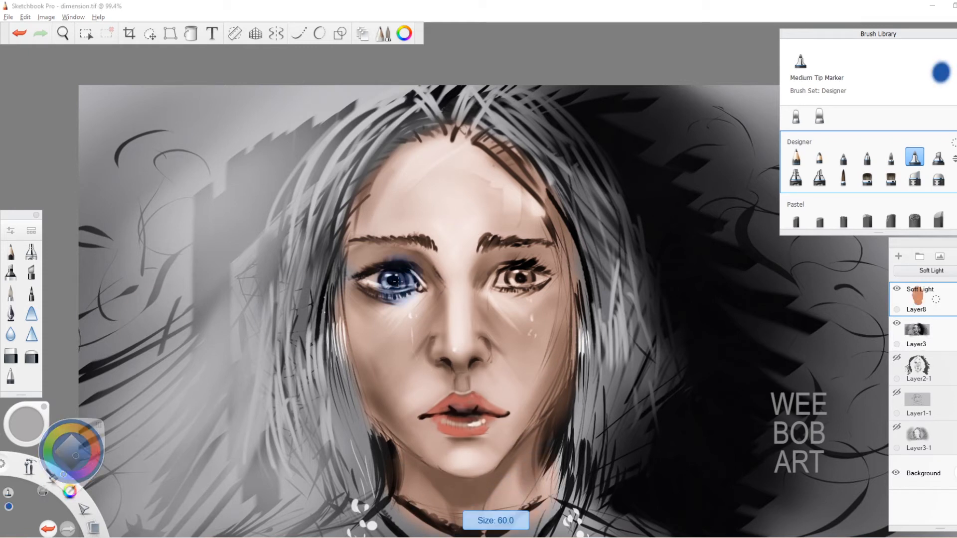
{"action": "left_click_drag", "start_coordinate": [513, 275], "coordinate": [529, 283]}
{"action": "left_click_drag", "start_coordinate": [389, 309], "coordinate": [394, 397]}
{"action": "key", "text": "ctrl+z"}
{"action": "key", "text": "ctrl+z"}
{"action": "key", "text": "ctrl+z"}
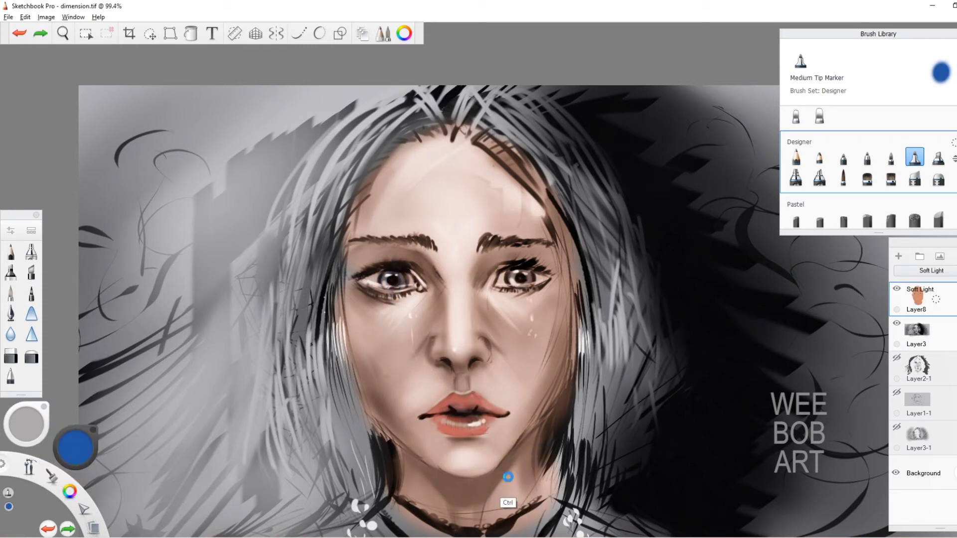
{"action": "key", "text": "ctrl+y"}
Try tinting the lips with a vivid pink
{"action": "left_click", "coordinate": [76, 448]}
{"action": "left_click", "coordinate": [86, 453]}
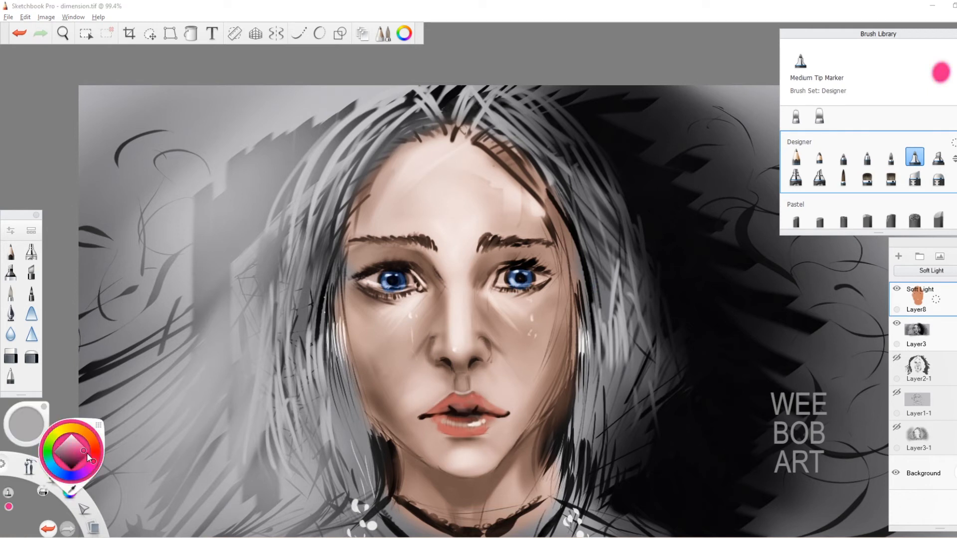
{"action": "left_click_drag", "start_coordinate": [434, 411], "coordinate": [487, 402]}
{"action": "key", "text": "ctrl+z"}
Sample grey from the hair and stroke it over the hair beside the left temple
{"action": "left_click", "coordinate": [319, 239], "text": "alt"}
{"action": "mouse_move", "coordinate": [333, 265]}
{"action": "left_mouse_down"}
{"action": "mouse_move", "coordinate": [390, 135]}
{"action": "mouse_move", "coordinate": [449, 120]}
{"action": "mouse_move", "coordinate": [299, 364]}
{"action": "mouse_move", "coordinate": [264, 239]}
{"action": "left_mouse_up"}
Hide the Soft Light layer and smooth the forehead on Layer3 with sampled light grey
{"action": "left_click", "coordinate": [487, 186], "text": "alt"}
{"action": "left_click", "coordinate": [918, 334]}
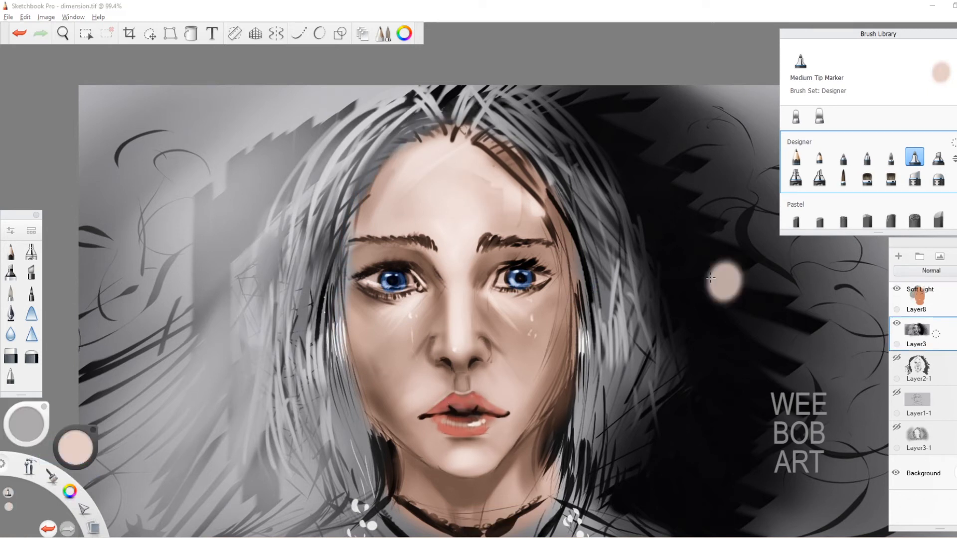
{"action": "left_click", "coordinate": [897, 289]}
{"action": "left_click", "coordinate": [555, 266], "text": "alt"}
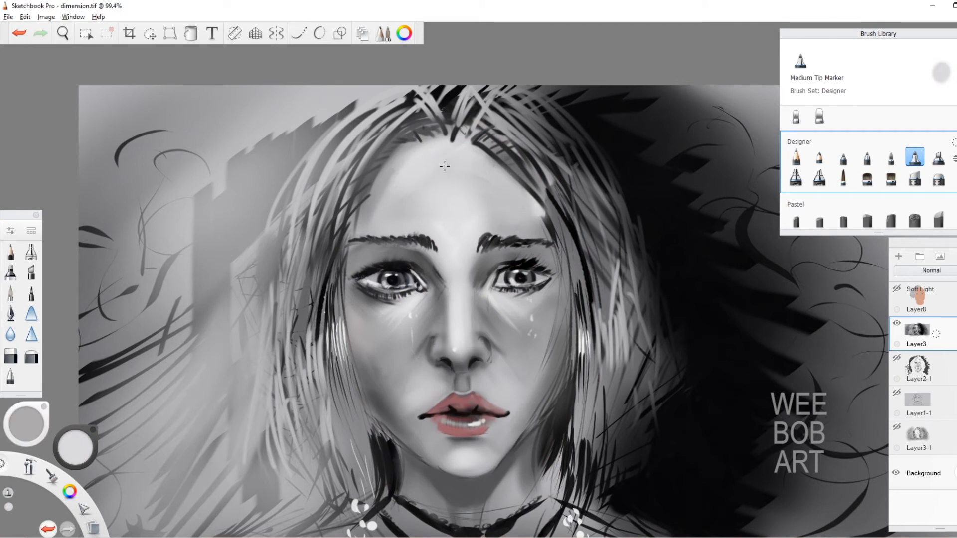
Redraw the hairline with sampled dark grey strands and add light grey strands through the hair
{"action": "left_click", "coordinate": [545, 246], "text": "alt"}
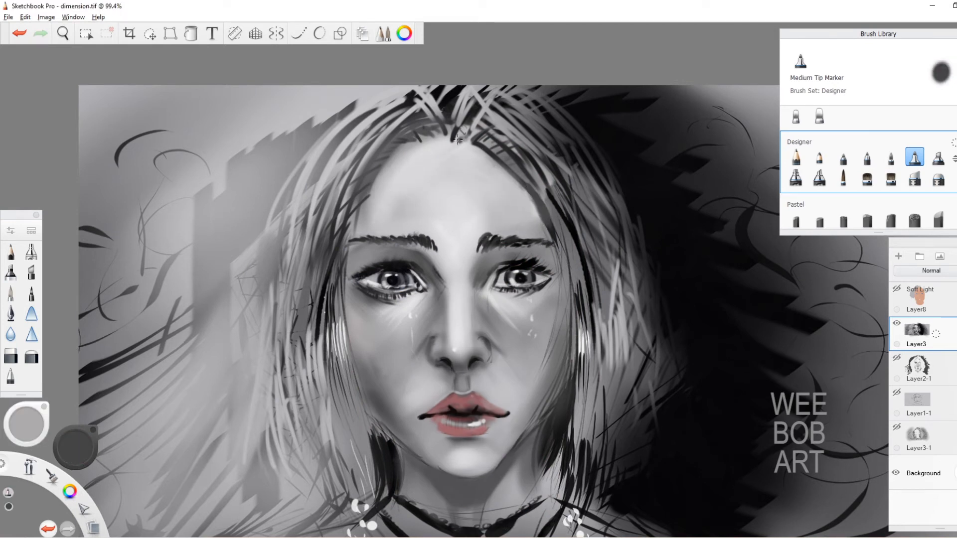
{"action": "left_click_drag", "start_coordinate": [458, 140], "coordinate": [504, 129]}
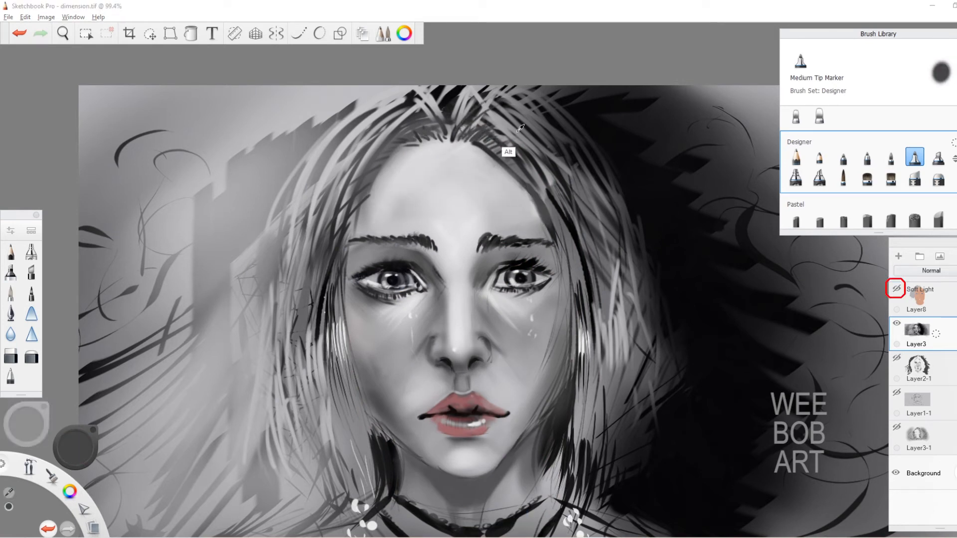
{"action": "left_click", "coordinate": [415, 140], "text": "alt"}
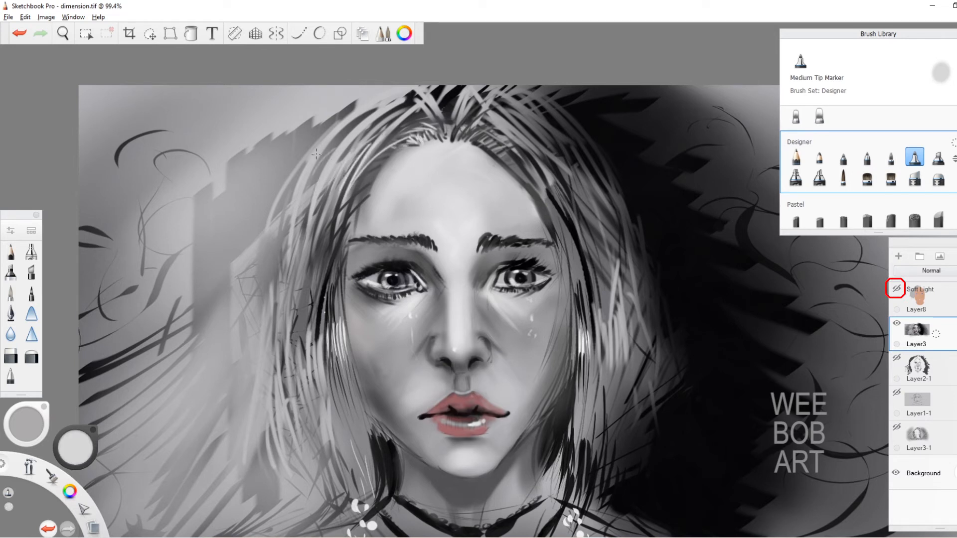
{"action": "left_click_drag", "start_coordinate": [602, 317], "coordinate": [580, 359]}
Show the Soft Light layer again and stroke sampled dark grey along the hair edge right of the forehead
{"action": "left_click", "coordinate": [896, 289]}
{"action": "left_click", "coordinate": [554, 196], "text": "alt"}
{"action": "key", "text": "]"}
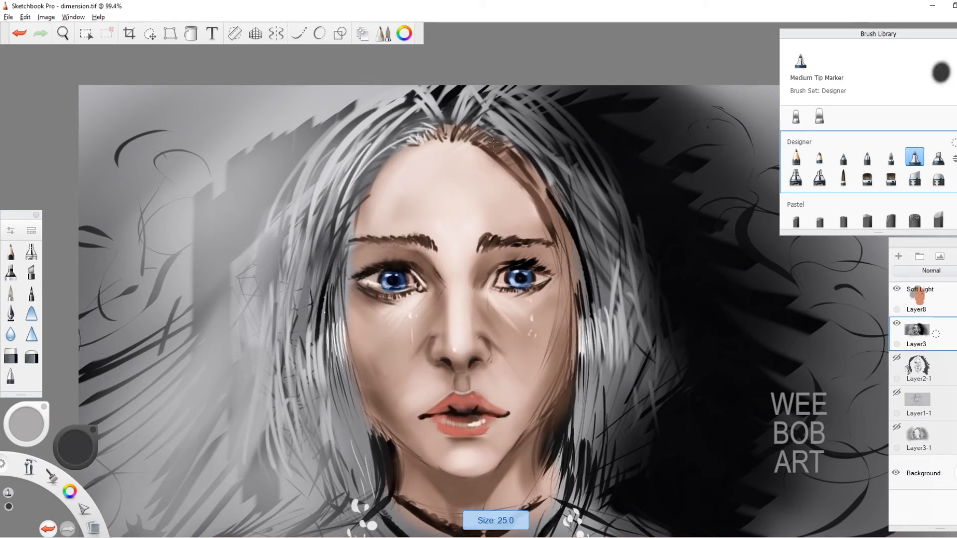
{"action": "left_click", "coordinate": [548, 185], "text": "alt"}
{"action": "mouse_move", "coordinate": [491, 138]}
{"action": "left_mouse_down"}
{"action": "mouse_move", "coordinate": [559, 196]}
{"action": "mouse_move", "coordinate": [555, 205]}
{"action": "mouse_move", "coordinate": [534, 181]}
{"action": "mouse_move", "coordinate": [574, 259]}
{"action": "left_mouse_up"}
Remove the skin tint from the hairline and right hair edge on the Soft Light layer with the Soft Eraser
{"action": "left_click", "coordinate": [10, 355]}
{"action": "left_click", "coordinate": [32, 355]}
{"action": "key", "text": "]"}
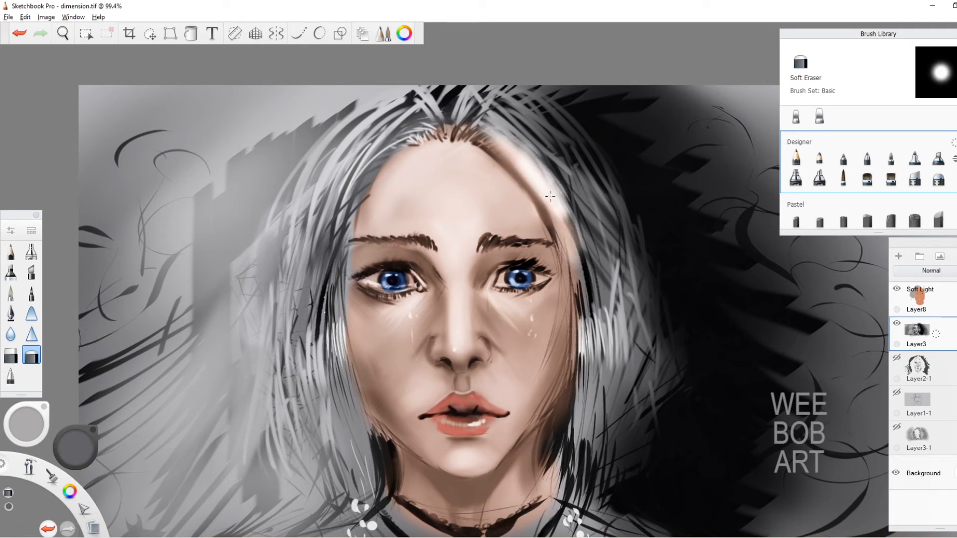
{"action": "key", "text": "ctrl+z"}
{"action": "key", "text": "ctrl+z"}
{"action": "key", "text": "ctrl+z"}
{"action": "key", "text": "ctrl+z"}
{"action": "key", "text": "ctrl+z"}
{"action": "key", "text": "ctrl+shift+z"}
{"action": "key", "text": "ctrl+shift+z"}
{"action": "key", "text": "ctrl+shift+z"}
{"action": "key", "text": "ctrl+shift+z"}
{"action": "key", "text": "ctrl+shift+z"}
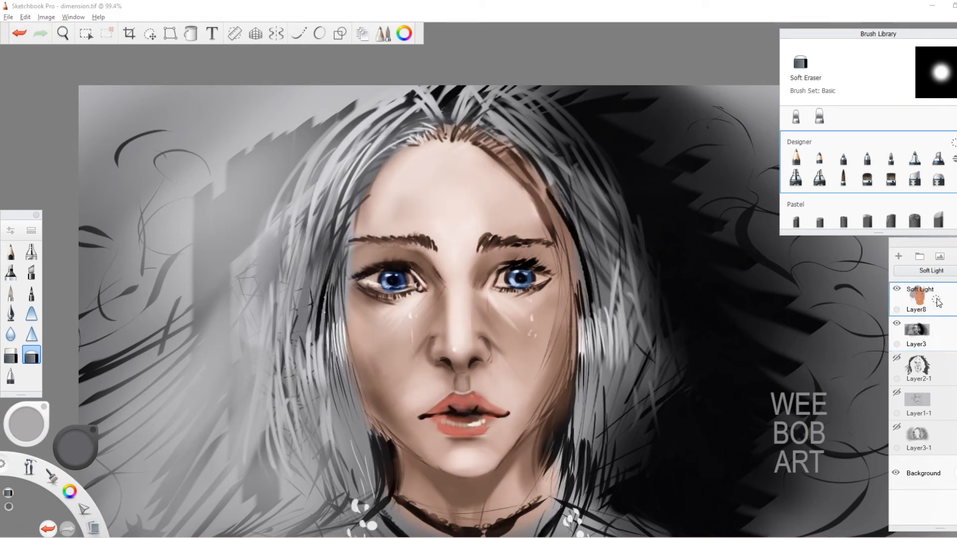
{"action": "left_click_drag", "start_coordinate": [463, 118], "coordinate": [426, 128]}
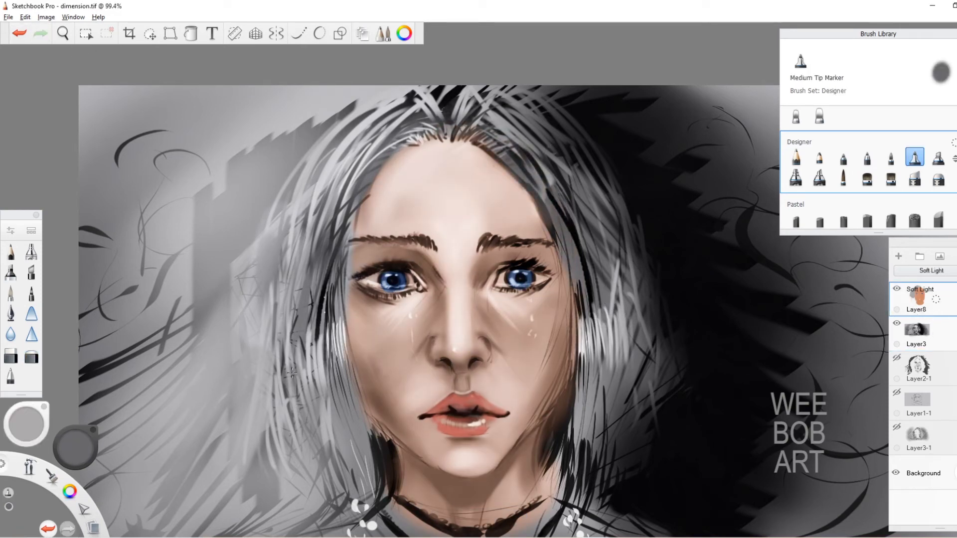
Darken the hair left of the face with long marker strokes in sampled dark tones on the Soft Light layer
{"action": "left_click", "coordinate": [318, 333], "text": "alt"}
{"action": "left_click_drag", "start_coordinate": [314, 341], "coordinate": [351, 474]}
{"action": "mouse_move", "coordinate": [294, 379]}
{"action": "left_mouse_down"}
{"action": "mouse_move", "coordinate": [290, 300]}
{"action": "mouse_move", "coordinate": [255, 418]}
{"action": "left_mouse_up"}
{"action": "left_click_drag", "start_coordinate": [267, 339], "coordinate": [344, 150]}
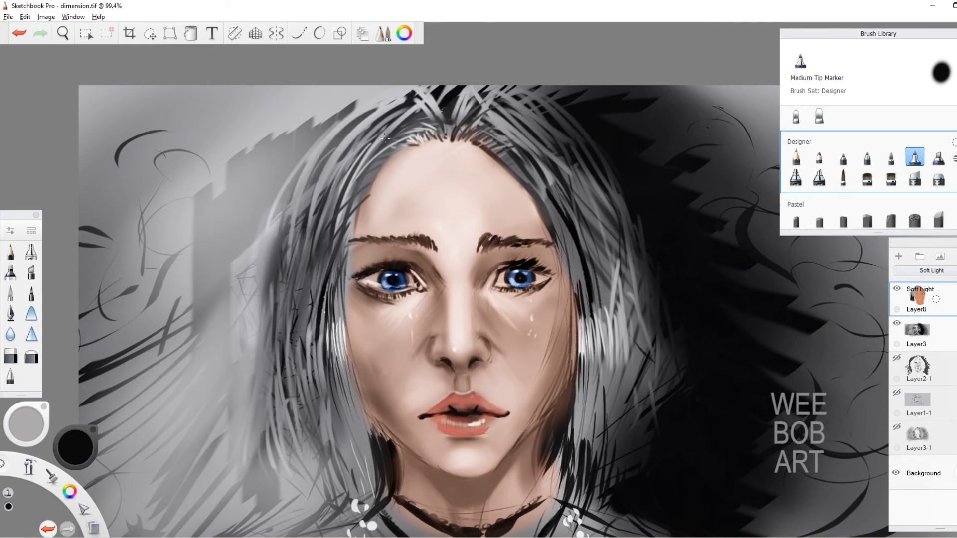
{"action": "left_click_drag", "start_coordinate": [334, 199], "coordinate": [344, 479]}
{"action": "left_click_drag", "start_coordinate": [289, 414], "coordinate": [264, 479]}
{"action": "left_click_drag", "start_coordinate": [315, 252], "coordinate": [409, 116]}
{"action": "left_click_drag", "start_coordinate": [374, 113], "coordinate": [286, 224]}
Reduce the marker to size 30 and shade the right cheek edge and the right eye's inner lid with brown tones
{"action": "key", "text": "bracketleft"}
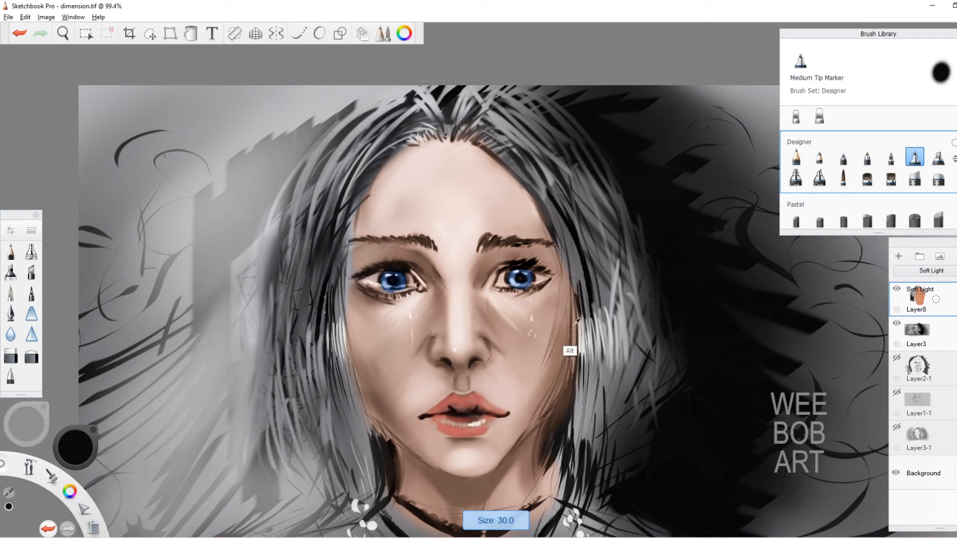
{"action": "left_click", "coordinate": [568, 333], "text": "alt"}
{"action": "left_click_drag", "start_coordinate": [570, 305], "coordinate": [557, 366]}
{"action": "key", "text": "ctrl+z"}
{"action": "left_click_drag", "start_coordinate": [76, 448], "coordinate": [81, 458]}
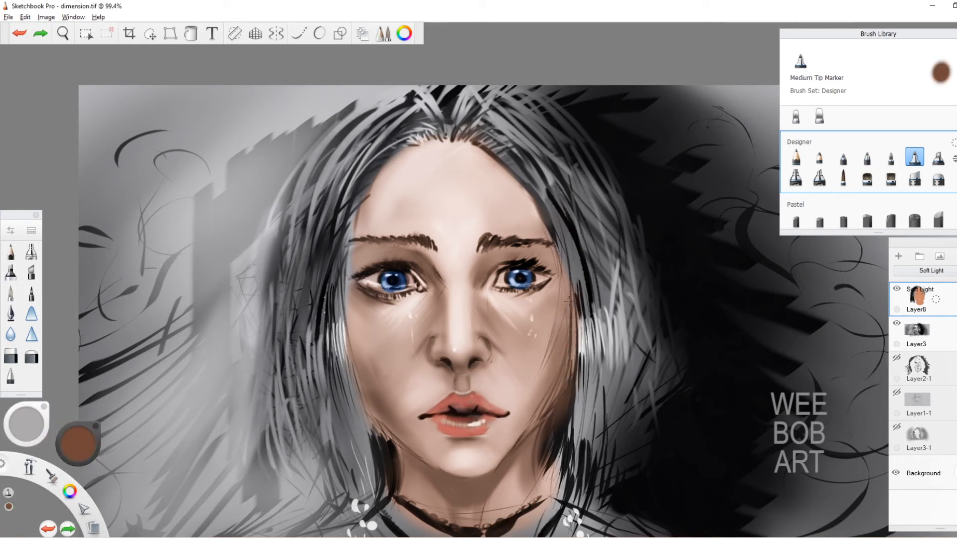
{"action": "left_click_drag", "start_coordinate": [570, 311], "coordinate": [554, 383]}
{"action": "left_click", "coordinate": [537, 255], "text": "alt"}
{"action": "left_click_drag", "start_coordinate": [499, 253], "coordinate": [486, 264]}
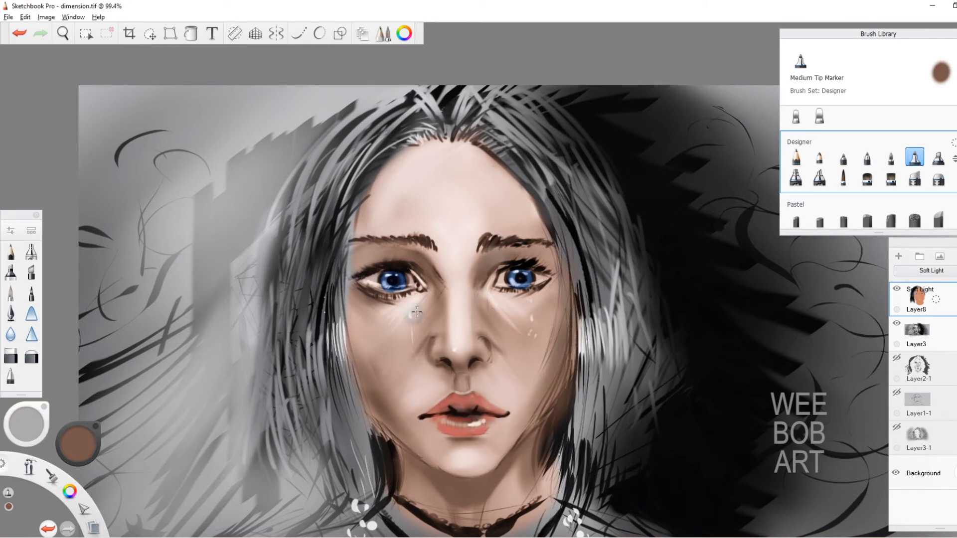
Try a sampled marker stroke along the hair edge at the left temple
{"action": "left_click", "coordinate": [350, 261], "text": "alt"}
{"action": "left_click_drag", "start_coordinate": [347, 224], "coordinate": [341, 263]}
{"action": "key", "text": "ctrl+z"}
Draw fine dark strands along both sides of the face with the Felt Tip Pen, starting at size 8.8
{"action": "left_click", "coordinate": [31, 293]}
{"action": "left_click", "coordinate": [344, 239], "text": "alt"}
{"action": "key", "text": "bracketleft"}
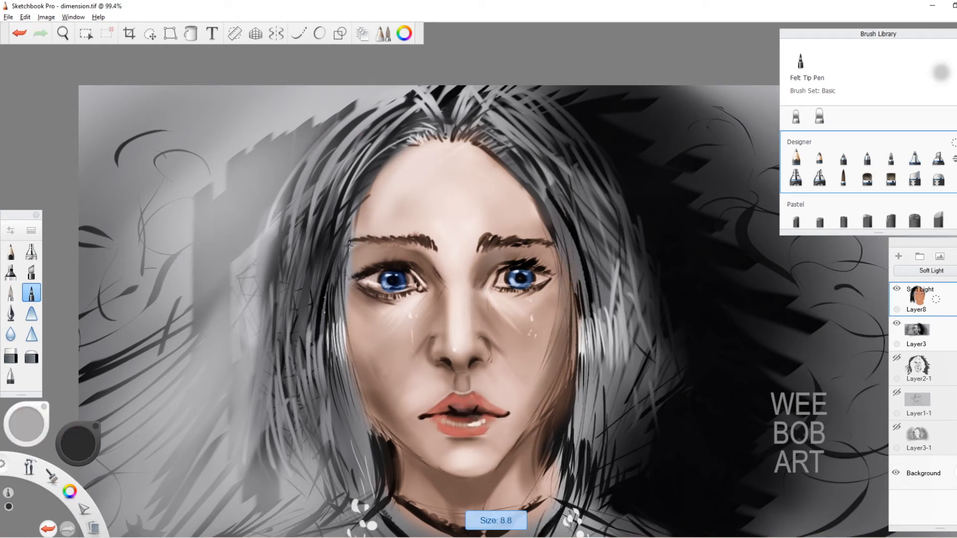
{"action": "left_click_drag", "start_coordinate": [355, 214], "coordinate": [346, 301]}
{"action": "left_click_drag", "start_coordinate": [349, 233], "coordinate": [342, 377]}
{"action": "mouse_move", "coordinate": [554, 237]}
{"action": "left_mouse_down"}
{"action": "mouse_move", "coordinate": [577, 362]}
{"action": "mouse_move", "coordinate": [582, 329]}
{"action": "left_mouse_up"}
{"action": "left_click", "coordinate": [587, 294], "text": "alt"}
{"action": "left_click_drag", "start_coordinate": [559, 234], "coordinate": [585, 289]}
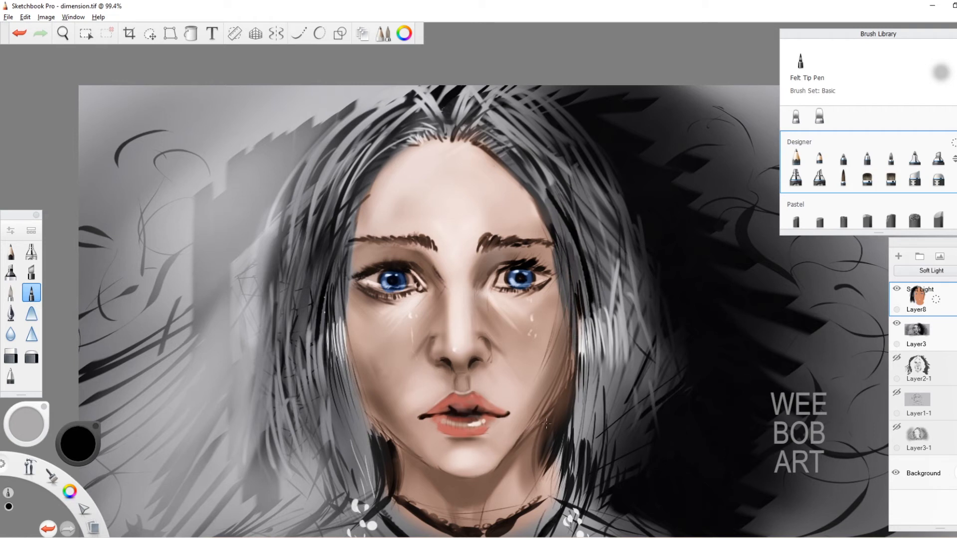
Enlarge the pen and darken the outer edge of the hair on the right with black strands
{"action": "key", "text": "bracketright"}
{"action": "mouse_move", "coordinate": [651, 329]}
{"action": "left_mouse_down"}
{"action": "mouse_move", "coordinate": [658, 444]}
{"action": "mouse_move", "coordinate": [677, 401]}
{"action": "left_mouse_up"}
{"action": "left_click_drag", "start_coordinate": [644, 319], "coordinate": [649, 398]}
Choose light pink and tint a strand in the outer right hair on the Soft Light layer
{"action": "left_click", "coordinate": [586, 335], "text": "alt"}
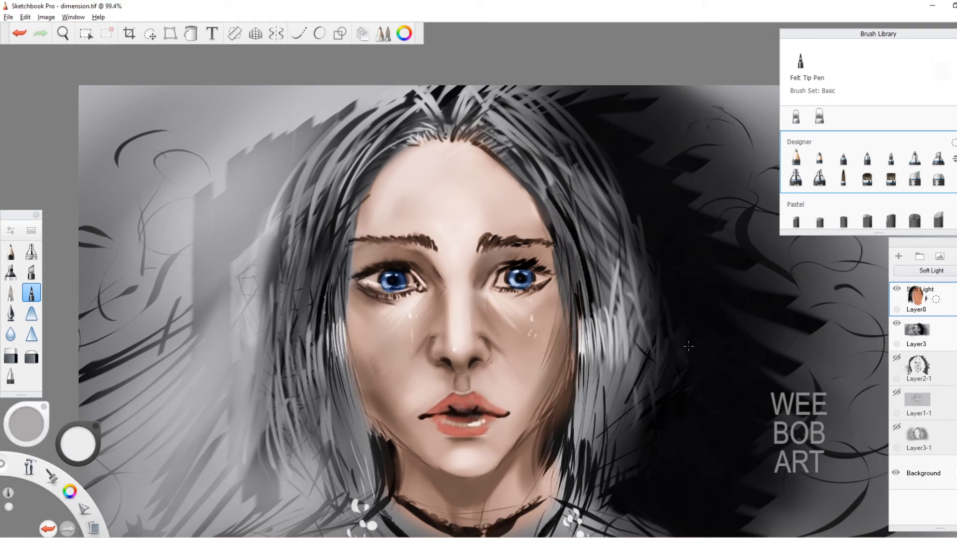
{"action": "left_click", "coordinate": [917, 333]}
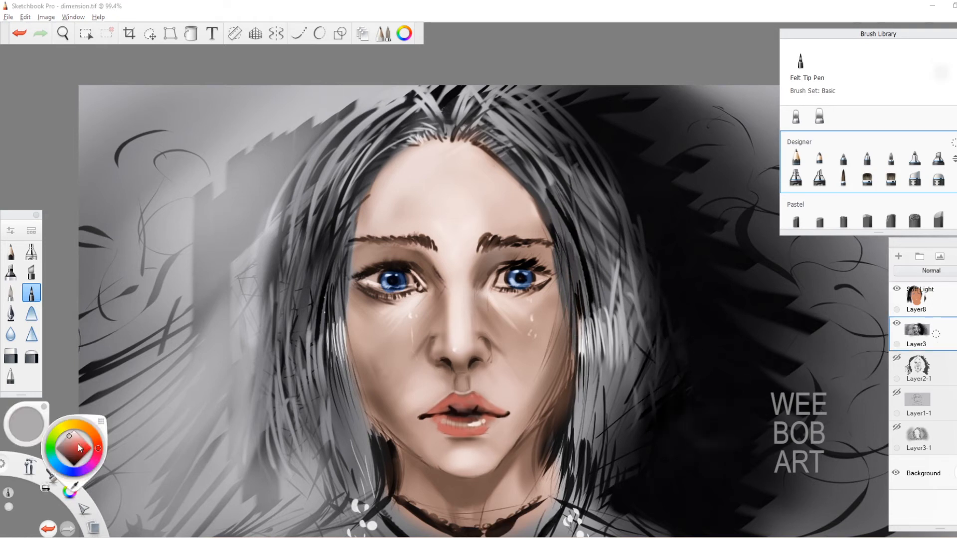
{"action": "left_click", "coordinate": [934, 292]}
{"action": "left_click_drag", "start_coordinate": [629, 339], "coordinate": [634, 374]}
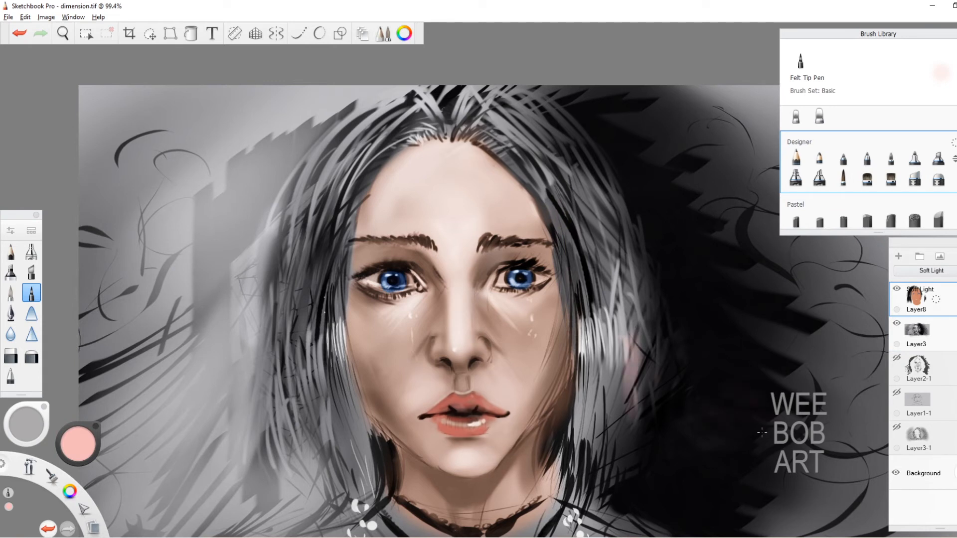
Try pink strokes with the Synthetic Taper, and brush sampled light grey highlights over the hair right of the cheek
{"action": "left_click", "coordinate": [891, 177]}
{"action": "left_click_drag", "start_coordinate": [606, 217], "coordinate": [541, 211]}
{"action": "key", "text": "ctrl+z"}
{"action": "left_click_drag", "start_coordinate": [605, 254], "coordinate": [611, 469]}
{"action": "key", "text": "ctrl+z"}
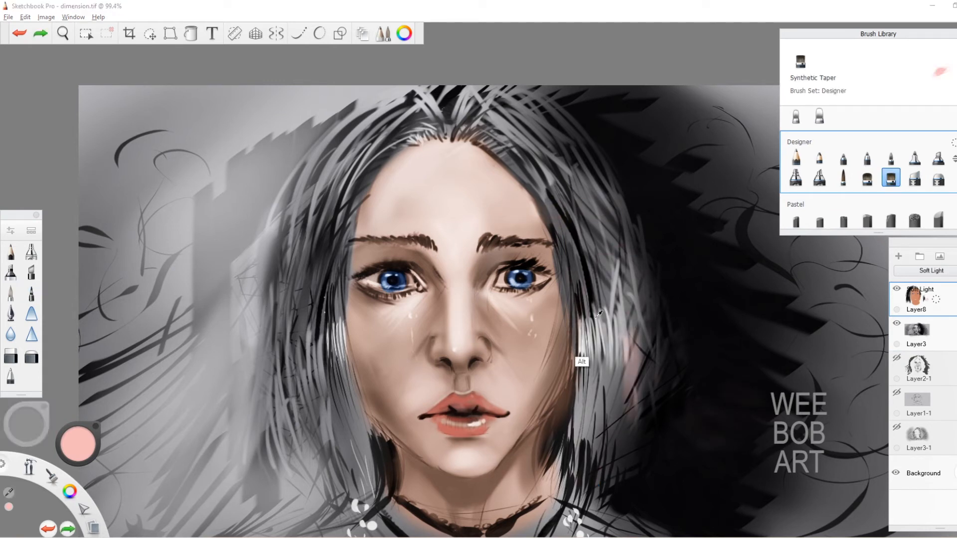
{"action": "left_click", "coordinate": [582, 355], "text": "alt"}
{"action": "left_click_drag", "start_coordinate": [583, 314], "coordinate": [618, 349]}
{"action": "key", "text": "ctrl+z"}
Add a new layer and draw a light curved strand over the dark background right of the hair with the Design Pencil
{"action": "left_click", "coordinate": [899, 257]}
{"action": "left_click", "coordinate": [796, 157]}
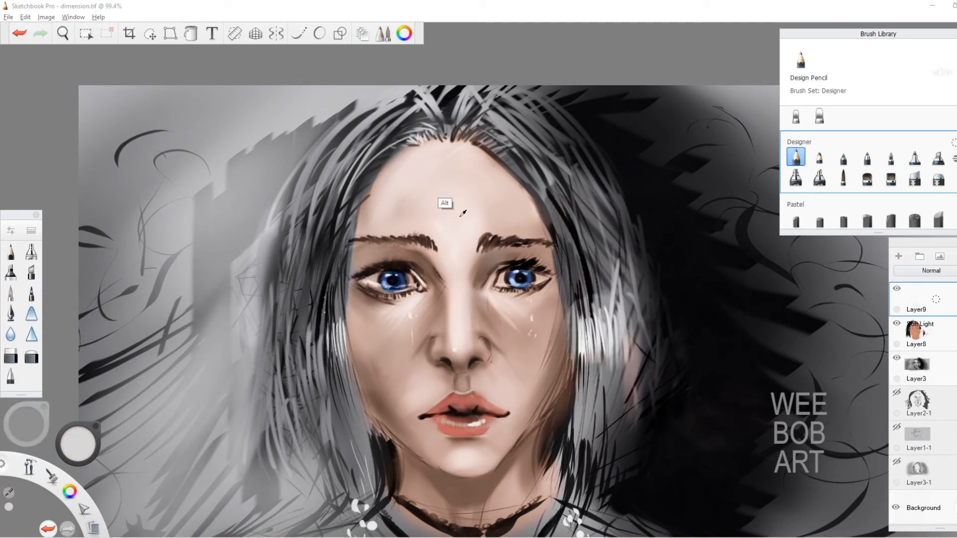
{"action": "left_click", "coordinate": [389, 273], "text": "alt"}
{"action": "left_click", "coordinate": [589, 334], "text": "alt"}
{"action": "left_click_drag", "start_coordinate": [716, 399], "coordinate": [785, 451]}
{"action": "key", "text": "ctrl+z"}
{"action": "mouse_move", "coordinate": [646, 341]}
{"action": "left_mouse_down"}
{"action": "mouse_move", "coordinate": [702, 432]}
{"action": "mouse_move", "coordinate": [821, 396]}
{"action": "left_mouse_up"}
{"action": "key", "text": "ctrl+z"}
{"action": "key", "text": "ctrl+z"}
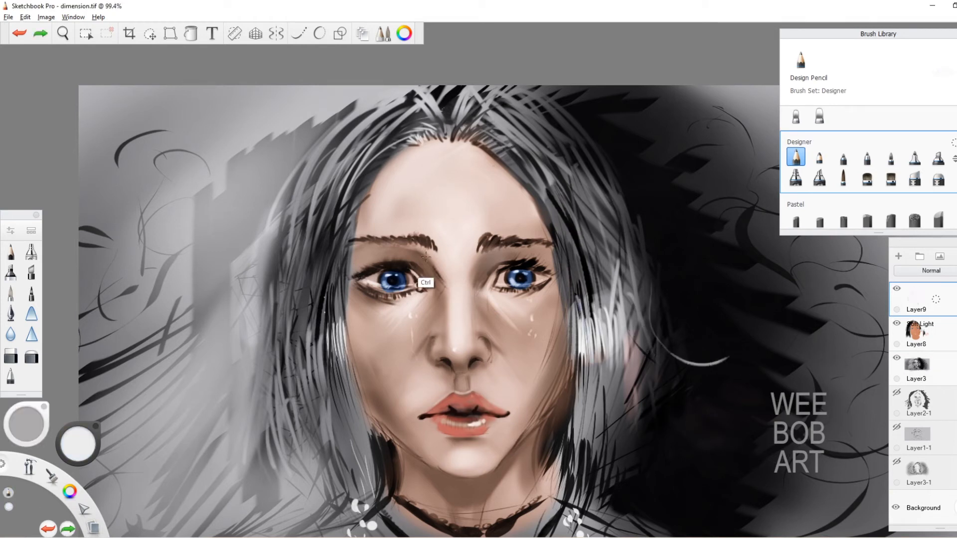
{"action": "key", "text": "ctrl+z"}
Draw fine light flyaway strands right of the hair with the Felt Tip Pen
{"action": "left_click", "coordinate": [31, 293]}
{"action": "left_click_drag", "start_coordinate": [659, 330], "coordinate": [697, 471]}
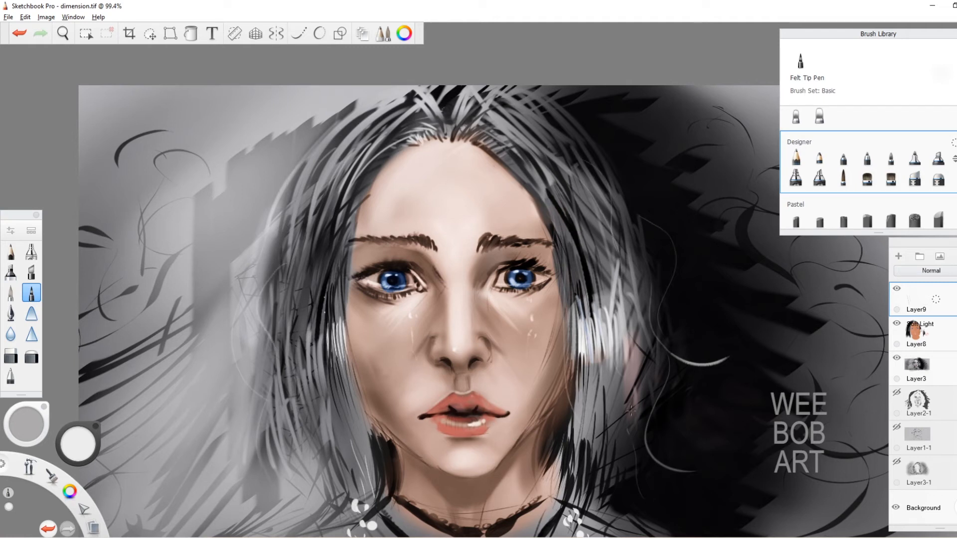
{"action": "mouse_move", "coordinate": [665, 329]}
{"action": "left_mouse_down"}
{"action": "mouse_move", "coordinate": [776, 379]}
{"action": "mouse_move", "coordinate": [708, 488]}
{"action": "left_mouse_up"}
{"action": "key", "text": "ctrl+z"}
Sample black and draw thin curved flyaway strands from the hair over the left background
{"action": "left_click", "coordinate": [673, 374], "text": "alt"}
{"action": "left_click_drag", "start_coordinate": [287, 197], "coordinate": [175, 386]}
{"action": "key", "text": "ctrl+z"}
{"action": "mouse_move", "coordinate": [266, 296]}
{"action": "left_mouse_down"}
{"action": "mouse_move", "coordinate": [193, 447]}
{"action": "mouse_move", "coordinate": [219, 517]}
{"action": "left_mouse_up"}
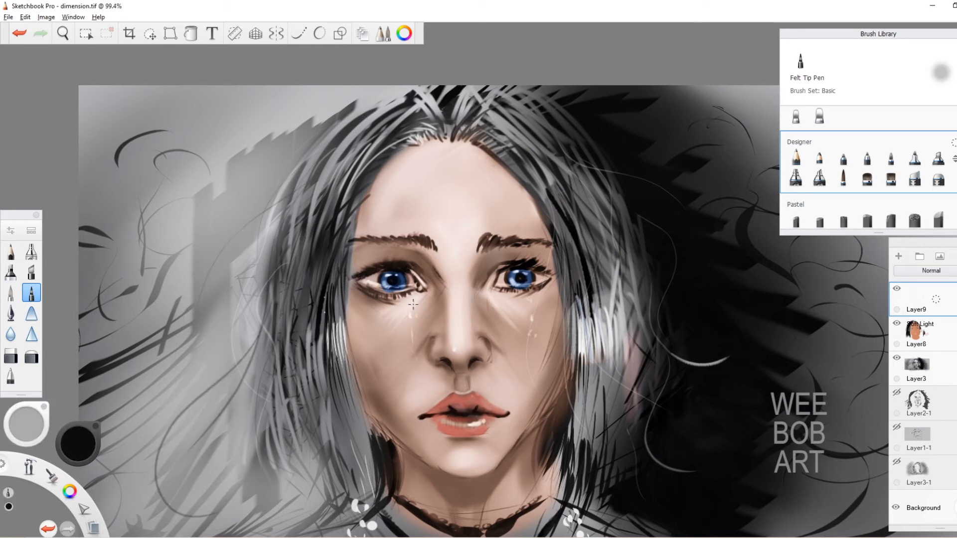
Choose white and dab bright highlights in the eyes with the Paintbrush
{"action": "left_click_drag", "start_coordinate": [82, 446], "coordinate": [80, 415]}
{"action": "left_click", "coordinate": [566, 327]}
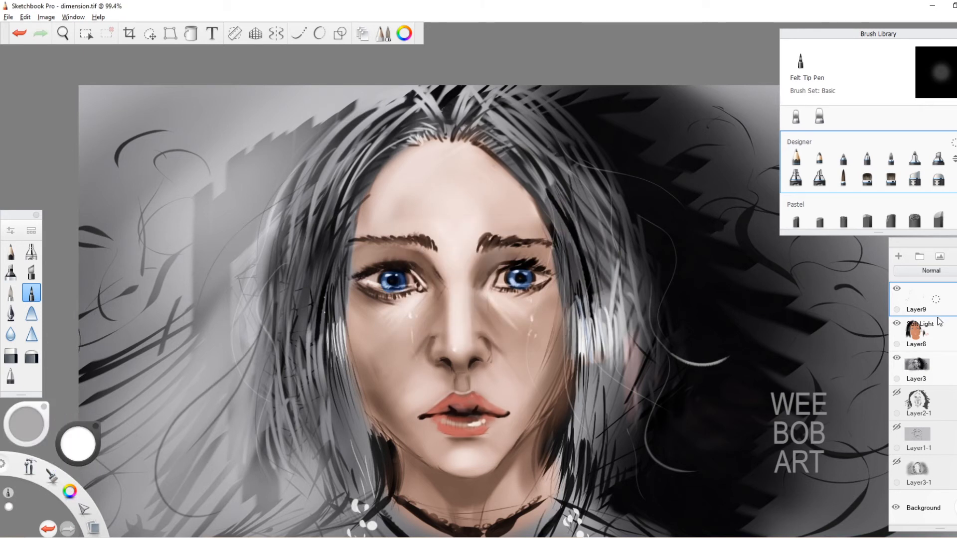
{"action": "left_click", "coordinate": [11, 293]}
{"action": "left_click", "coordinate": [388, 275]}
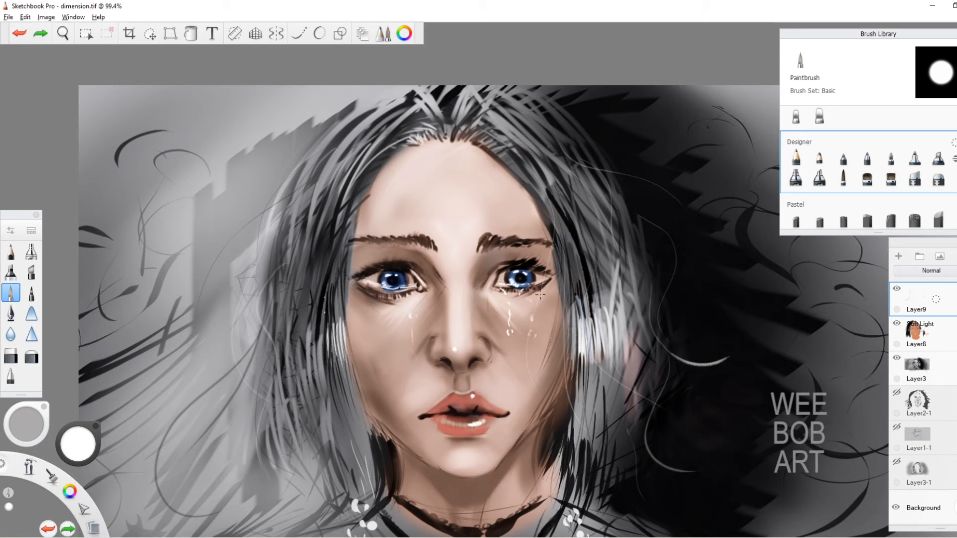
Undo the last highlight stroke and dab a small mark below the left mouth corner with the Paintbrush
{"action": "key", "text": "ctrl+z"}
{"action": "left_click_drag", "start_coordinate": [26, 424], "coordinate": [15, 425]}
{"action": "left_click_drag", "start_coordinate": [419, 428], "coordinate": [422, 441]}
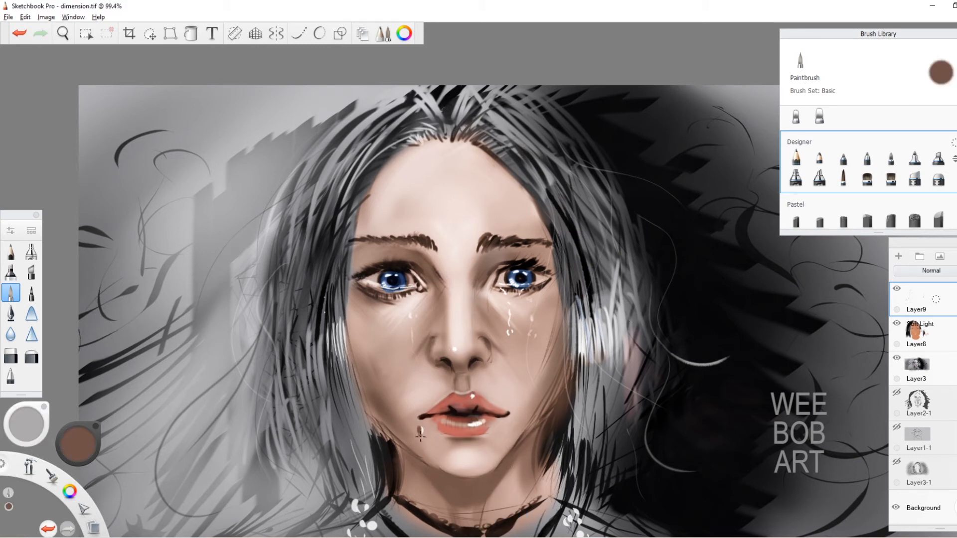
{"action": "key", "text": "ctrl+z"}
{"action": "left_click", "coordinate": [11, 313]}
{"action": "left_click", "coordinate": [31, 252]}
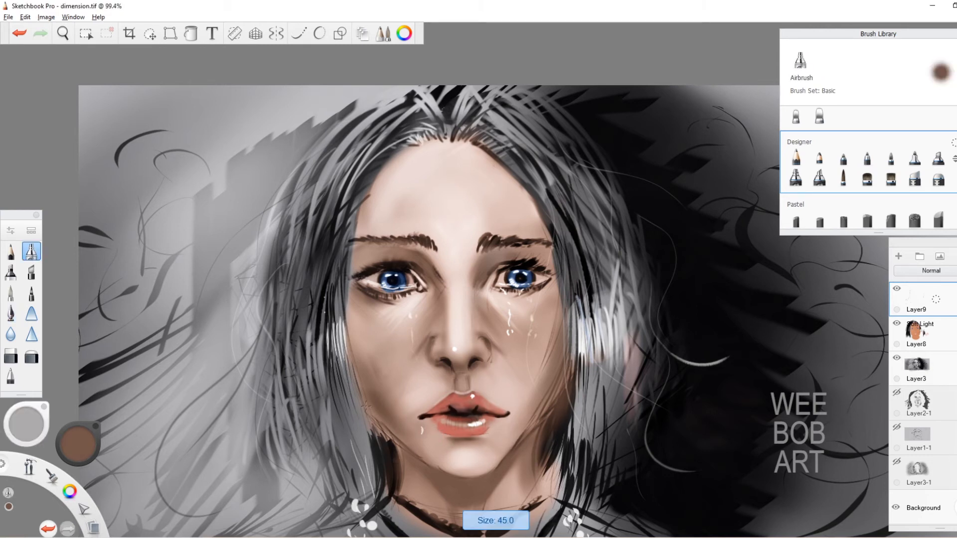
{"action": "left_click", "coordinate": [31, 272]}
{"action": "left_click", "coordinate": [11, 375]}
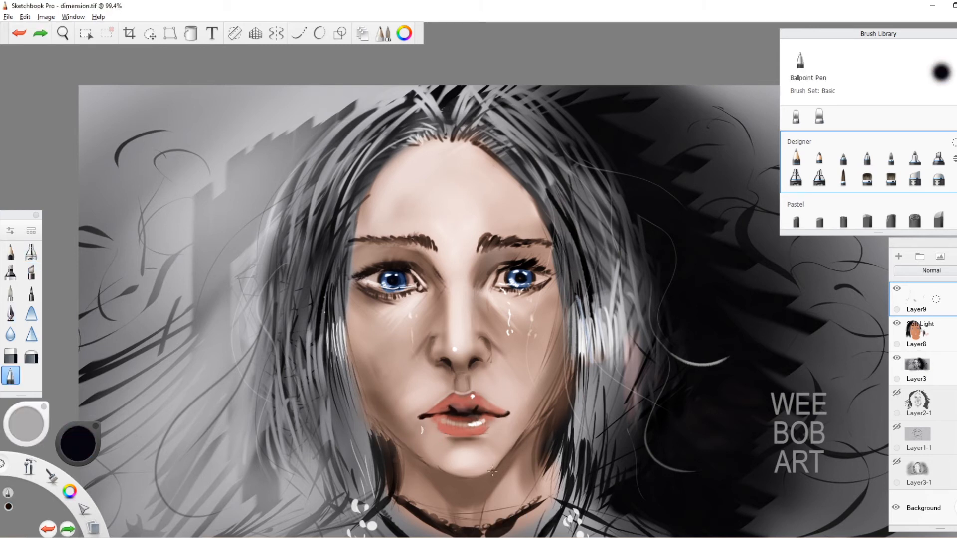
{"action": "key", "text": "ctrl+z"}
Try to paint dark brown shadows under the jaw on both sides of the neck with the Digital Brush
{"action": "left_click", "coordinate": [891, 157]}
{"action": "left_click_drag", "start_coordinate": [487, 415], "coordinate": [577, 298]}
{"action": "key", "text": "ctrl+z"}
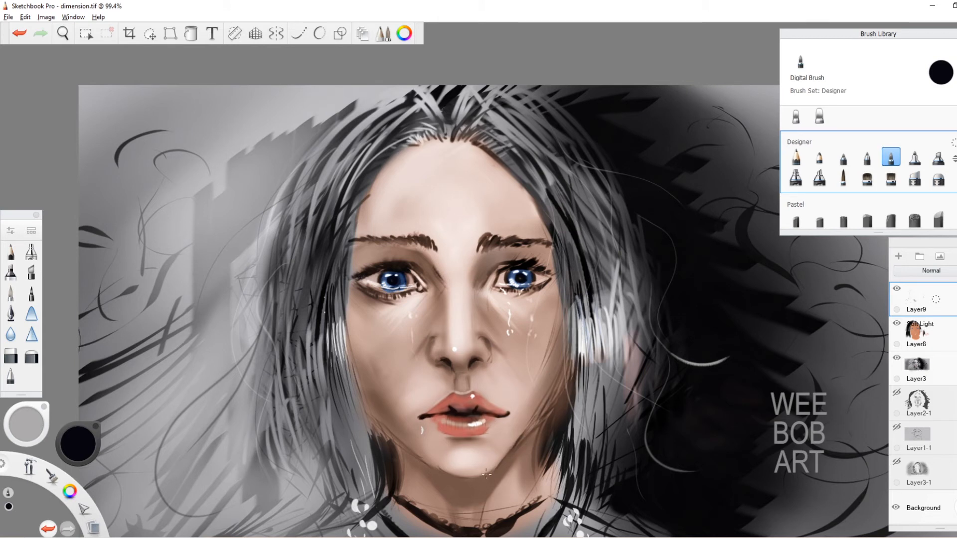
{"action": "left_click", "coordinate": [487, 486], "text": "alt"}
{"action": "left_click_drag", "start_coordinate": [380, 431], "coordinate": [426, 461]}
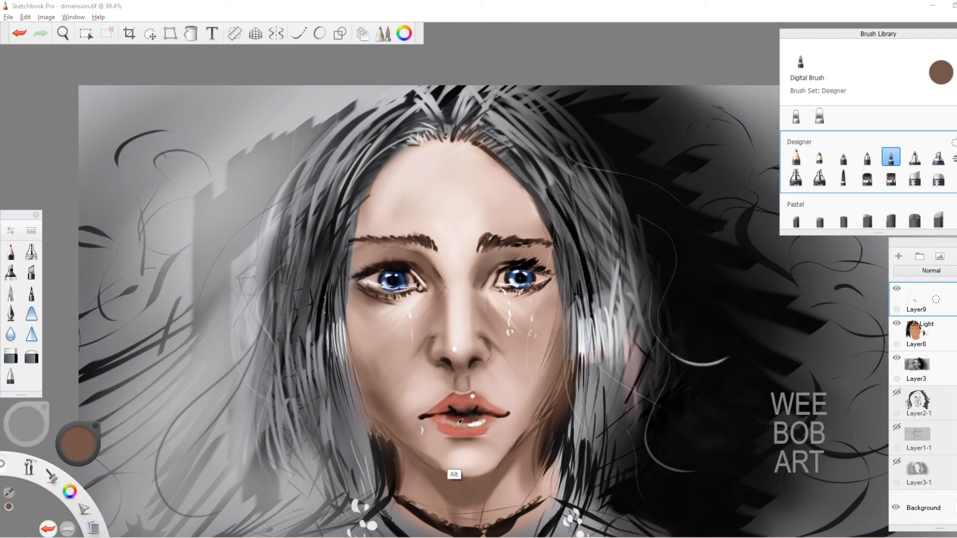
{"action": "left_click", "coordinate": [391, 461], "text": "alt"}
{"action": "key", "text": "ctrl+z"}
{"action": "left_click_drag", "start_coordinate": [372, 427], "coordinate": [387, 449]}
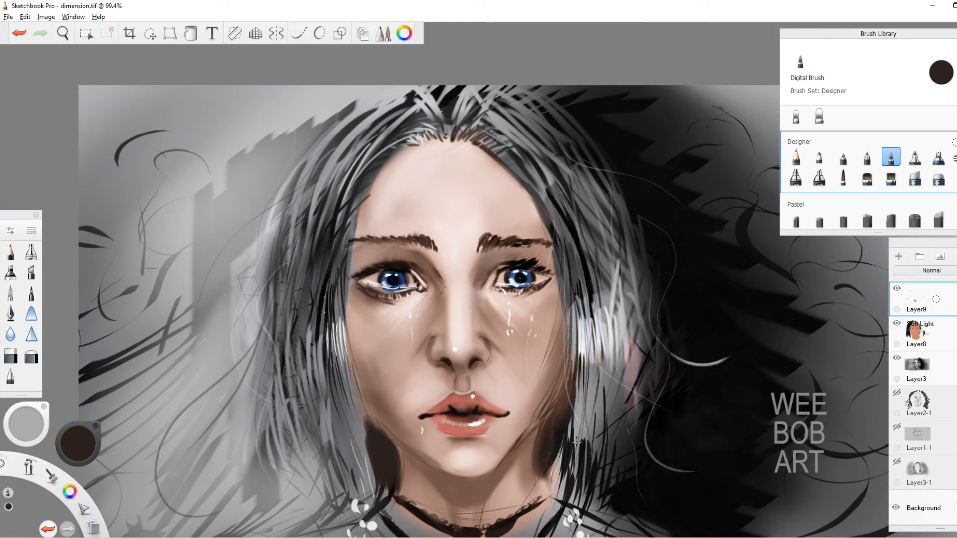
{"action": "left_click", "coordinate": [534, 443], "text": "alt"}
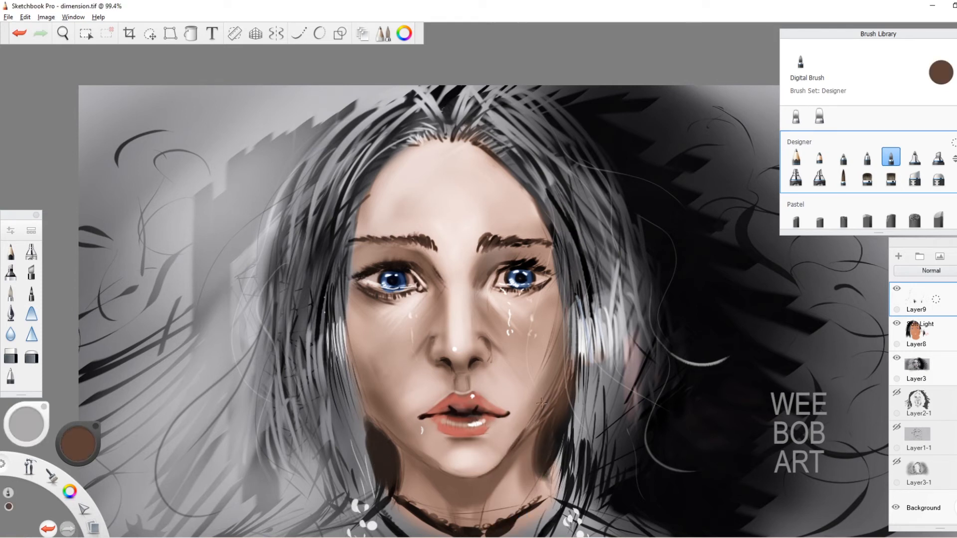
{"action": "left_click_drag", "start_coordinate": [547, 396], "coordinate": [528, 458]}
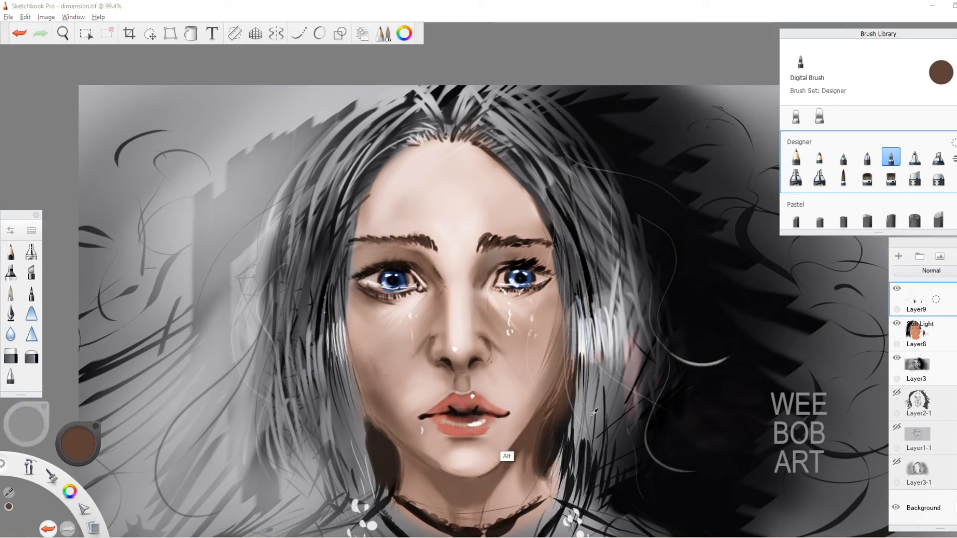
Undo the Digital Brush shadow strokes beside the neck
{"action": "left_click", "coordinate": [498, 427], "text": "alt"}
{"action": "key", "text": "ctrl+z"}
{"action": "key", "text": "ctrl+z"}
{"action": "key", "text": "ctrl+z"}
{"action": "key", "text": "ctrl+z"}
{"action": "key", "text": "ctrl+z"}
{"action": "key", "text": "ctrl+z"}
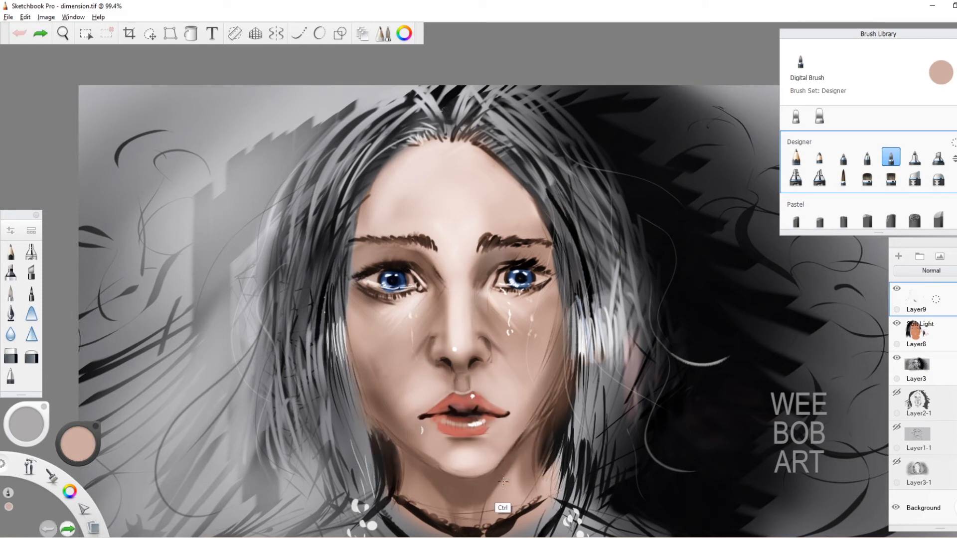
Sample brown tones from the neck and shade the chin and left jawline with the Pencil at size 14
{"action": "left_click", "coordinate": [547, 448], "text": "alt"}
{"action": "left_click_drag", "start_coordinate": [505, 464], "coordinate": [485, 473]}
{"action": "left_click", "coordinate": [11, 252]}
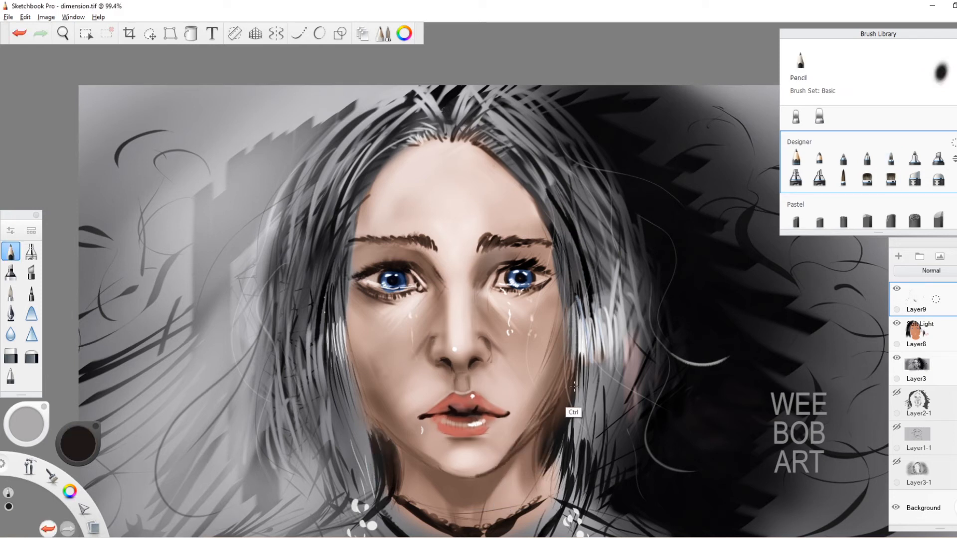
{"action": "left_click", "coordinate": [492, 464], "text": "alt"}
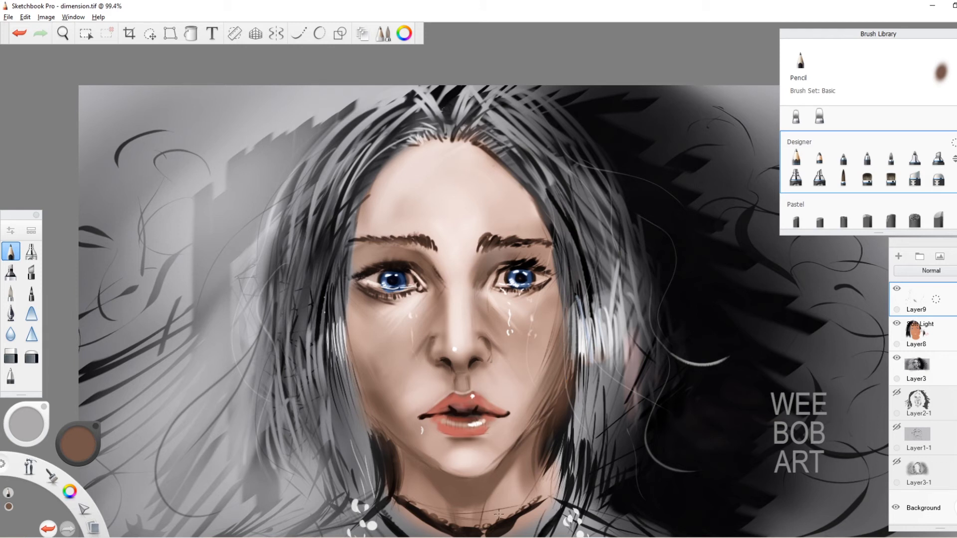
{"action": "left_click", "coordinate": [426, 492], "text": "alt"}
{"action": "key", "text": "]"}
{"action": "key", "text": "]"}
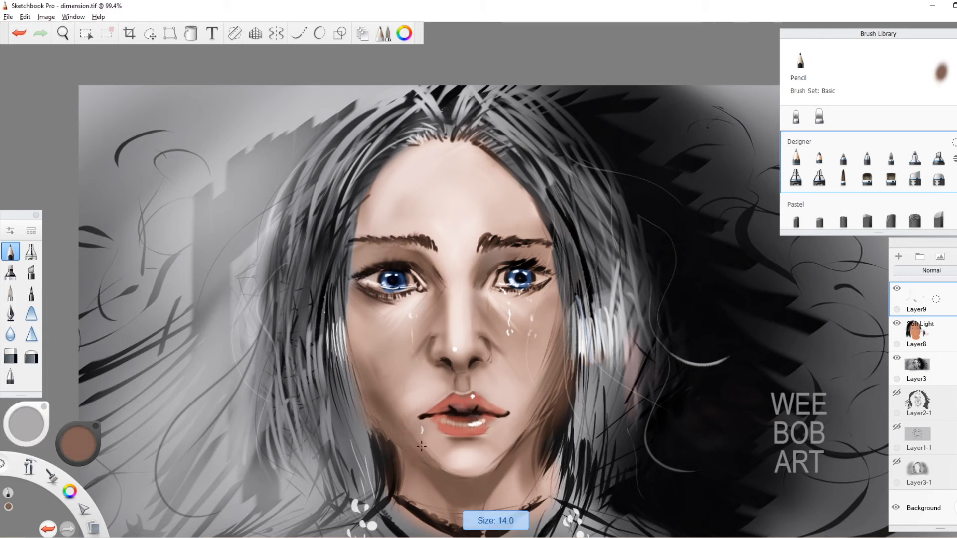
{"action": "mouse_move", "coordinate": [410, 430]}
{"action": "left_mouse_down"}
{"action": "mouse_move", "coordinate": [434, 456]}
{"action": "mouse_move", "coordinate": [397, 394]}
{"action": "mouse_move", "coordinate": [424, 457]}
{"action": "mouse_move", "coordinate": [381, 432]}
{"action": "left_mouse_up"}
Sample nearby skin tones and soften the left mouth corner and jaw with the Airbrush
{"action": "left_click", "coordinate": [31, 252]}
{"action": "left_click", "coordinate": [414, 398], "text": "alt"}
{"action": "key", "text": "]"}
{"action": "left_click", "coordinate": [425, 486], "text": "alt"}
{"action": "key", "text": "["}
Sample dark tones and paint deep shadows between the hair and neck under both sides of the jaw with the Felt Tip Pen
{"action": "left_click", "coordinate": [31, 293]}
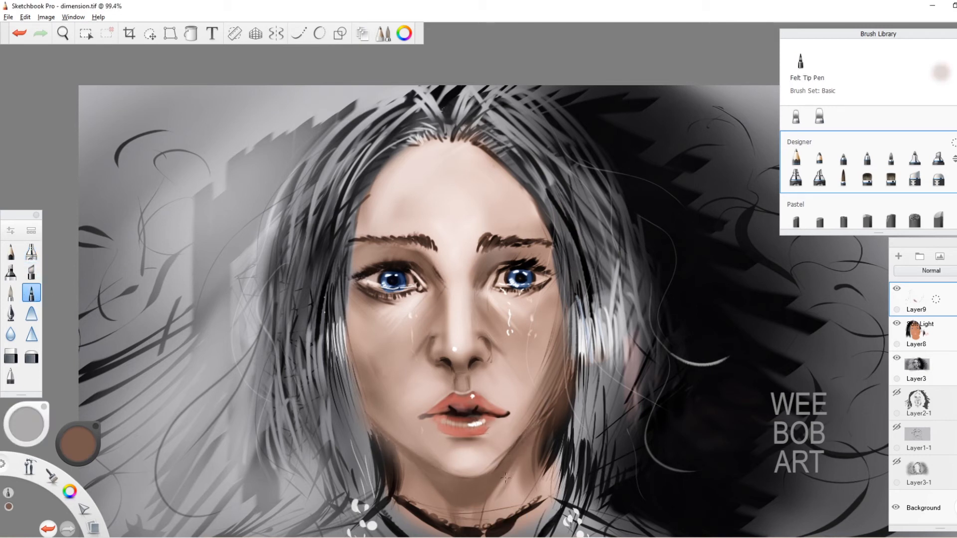
{"action": "left_click", "coordinate": [533, 353], "text": "alt"}
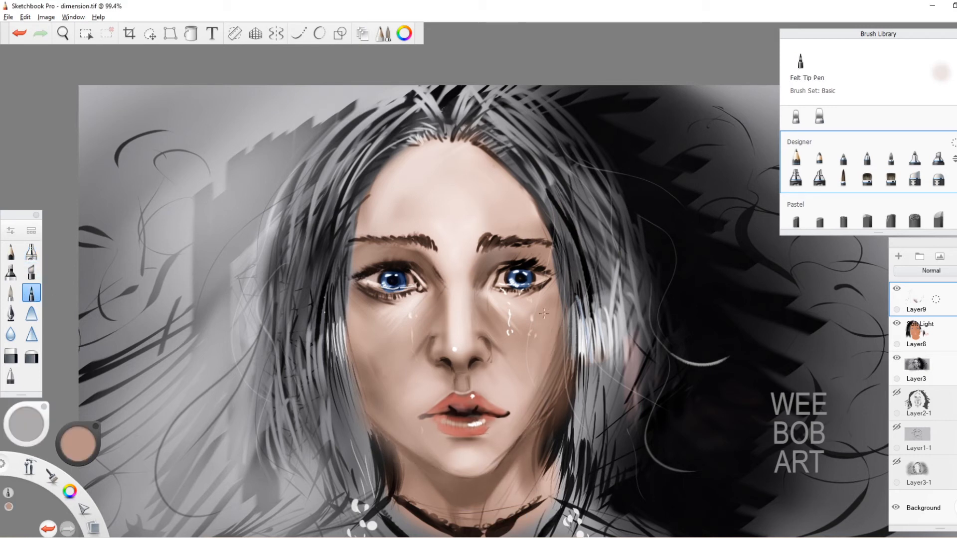
{"action": "left_click", "coordinate": [377, 487], "text": "alt"}
{"action": "left_click_drag", "start_coordinate": [370, 419], "coordinate": [432, 473]}
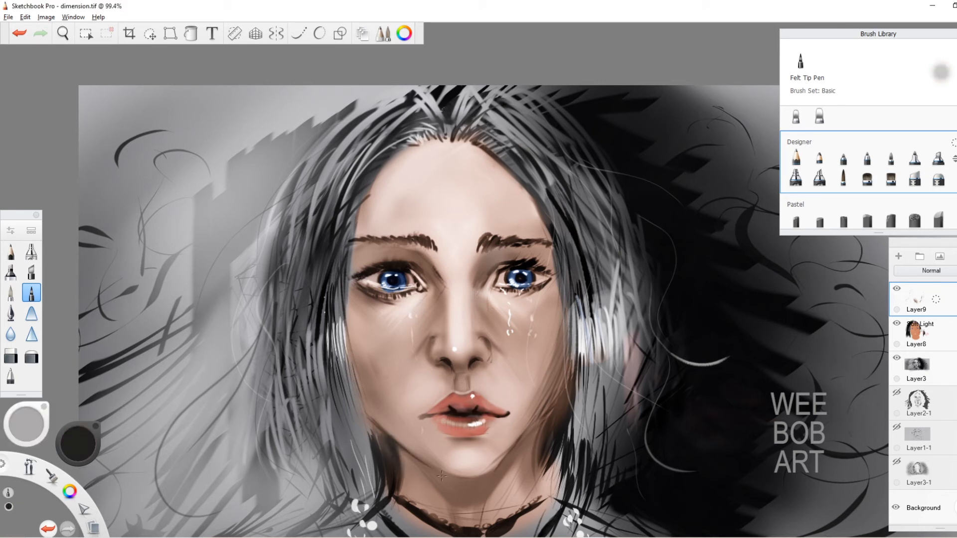
{"action": "left_click_drag", "start_coordinate": [549, 408], "coordinate": [535, 470]}
{"action": "mouse_move", "coordinate": [547, 432]}
{"action": "left_mouse_down"}
{"action": "mouse_move", "coordinate": [552, 468]}
{"action": "mouse_move", "coordinate": [560, 409]}
{"action": "mouse_move", "coordinate": [542, 476]}
{"action": "mouse_move", "coordinate": [571, 395]}
{"action": "left_mouse_up"}
{"action": "left_click", "coordinate": [579, 449], "text": "alt"}
{"action": "left_click", "coordinate": [571, 415], "text": "alt"}
{"action": "left_click", "coordinate": [613, 434], "text": "alt"}
{"action": "mouse_move", "coordinate": [367, 425]}
{"action": "left_mouse_down"}
{"action": "mouse_move", "coordinate": [360, 519]}
{"action": "mouse_move", "coordinate": [368, 424]}
{"action": "left_mouse_up"}
Repaint the hair beside the left cheek and jaw with the Paintbrush, adding light grey strands with the Pencil
{"action": "left_click", "coordinate": [11, 293]}
{"action": "left_click", "coordinate": [349, 432], "text": "alt"}
{"action": "left_click", "coordinate": [341, 416], "text": "alt"}
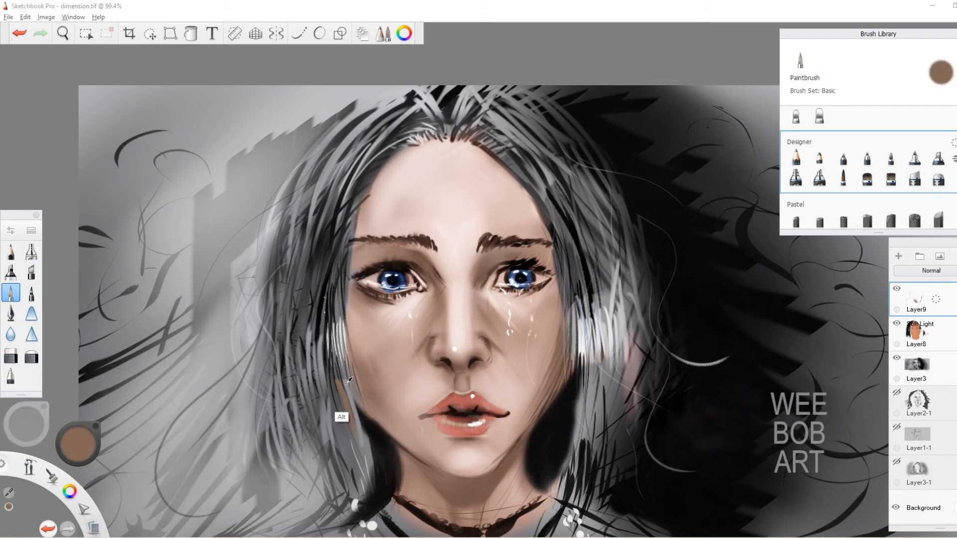
{"action": "left_click", "coordinate": [366, 432], "text": "alt"}
{"action": "mouse_move", "coordinate": [347, 373]}
{"action": "left_mouse_down"}
{"action": "mouse_move", "coordinate": [364, 444]}
{"action": "mouse_move", "coordinate": [332, 359]}
{"action": "mouse_move", "coordinate": [366, 493]}
{"action": "left_mouse_up"}
{"action": "left_click", "coordinate": [10, 251]}
{"action": "left_click", "coordinate": [337, 349], "text": "alt"}
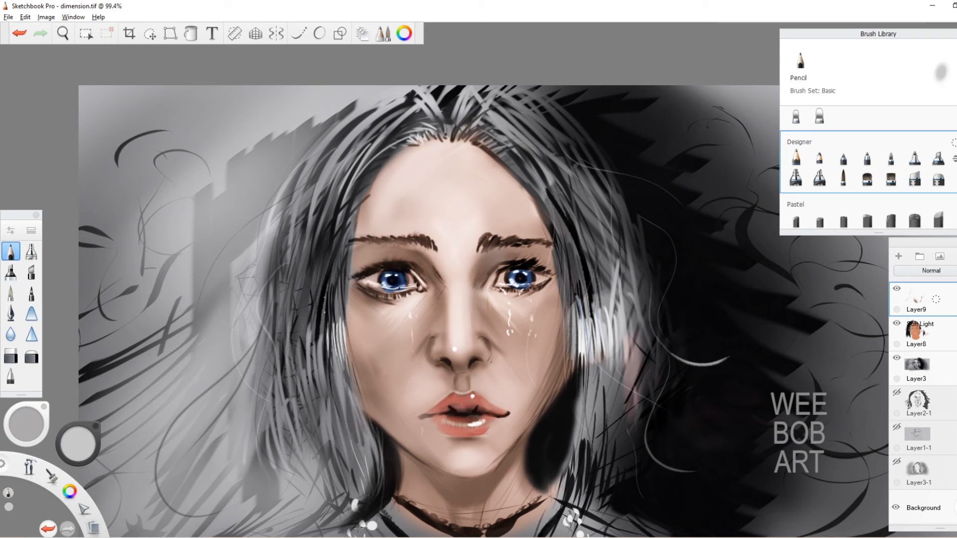
Repaint the neck with sampled skin browns at size 14 and darken the choker and collar area with the Pencil
{"action": "left_click", "coordinate": [538, 489], "text": "alt"}
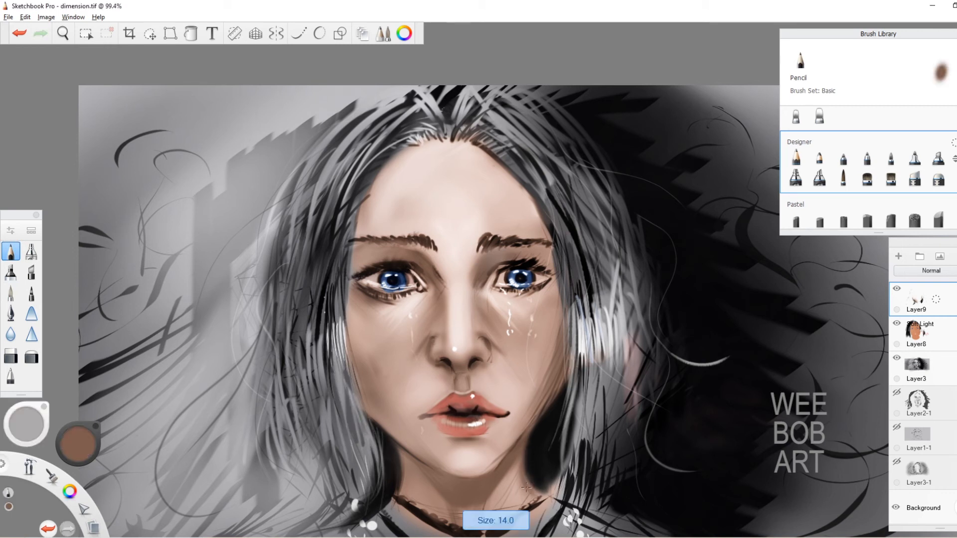
{"action": "left_click", "coordinate": [410, 477], "text": "alt"}
{"action": "left_click_drag", "start_coordinate": [407, 468], "coordinate": [385, 527]}
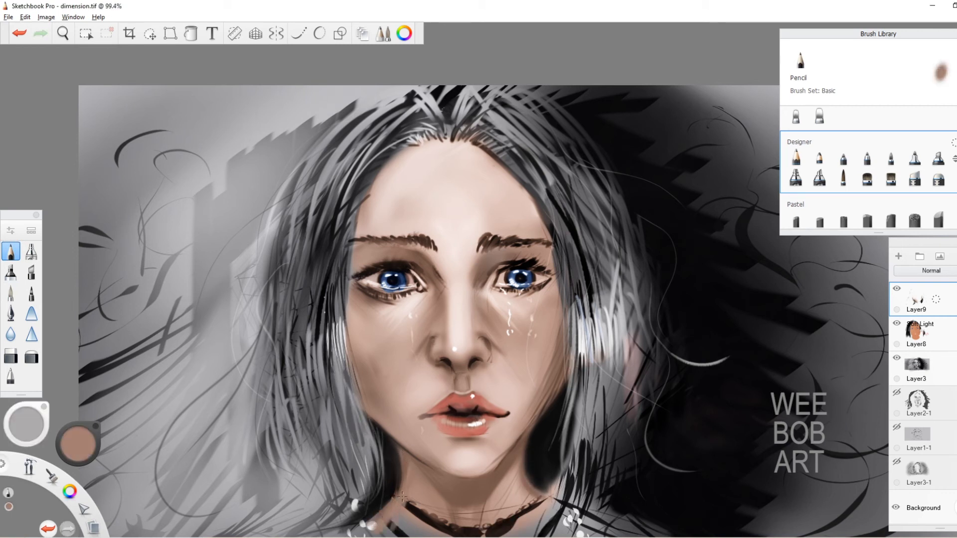
{"action": "left_click", "coordinate": [463, 415], "text": "alt"}
{"action": "left_click_drag", "start_coordinate": [395, 495], "coordinate": [454, 534]}
{"action": "left_click", "coordinate": [434, 523], "text": "alt"}
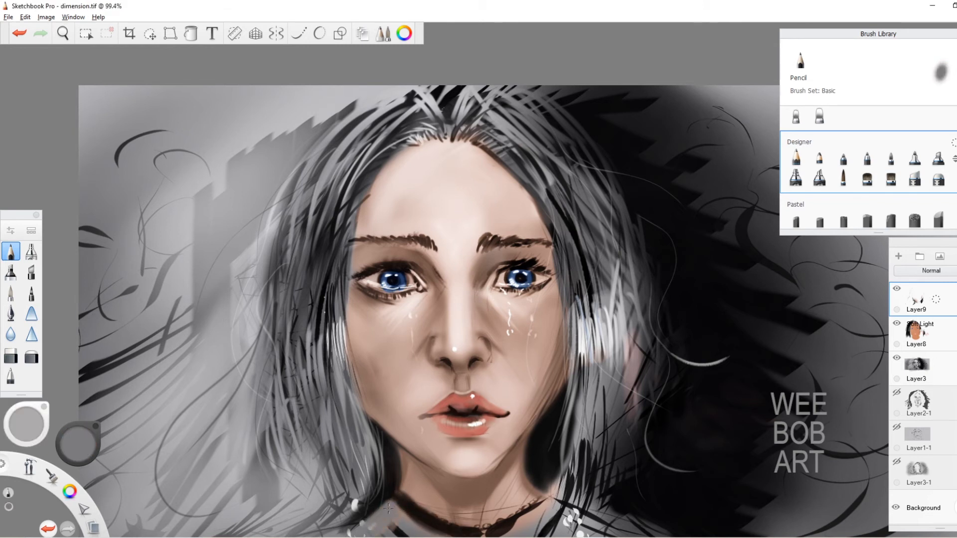
Sample a dark hair tone and draw dark strands from the parting down the left side of the hair with the Pencil
{"action": "left_click", "coordinate": [419, 103], "text": "alt"}
{"action": "left_click_drag", "start_coordinate": [418, 88], "coordinate": [303, 170]}
{"action": "left_click_drag", "start_coordinate": [408, 89], "coordinate": [290, 223]}
{"action": "left_click_drag", "start_coordinate": [466, 100], "coordinate": [509, 88]}
{"action": "key", "text": "bracketleft"}
{"action": "left_click_drag", "start_coordinate": [333, 341], "coordinate": [352, 452]}
{"action": "left_click_drag", "start_coordinate": [335, 291], "coordinate": [364, 458]}
{"action": "left_click_drag", "start_coordinate": [282, 271], "coordinate": [239, 434]}
{"action": "left_click_drag", "start_coordinate": [268, 323], "coordinate": [247, 508]}
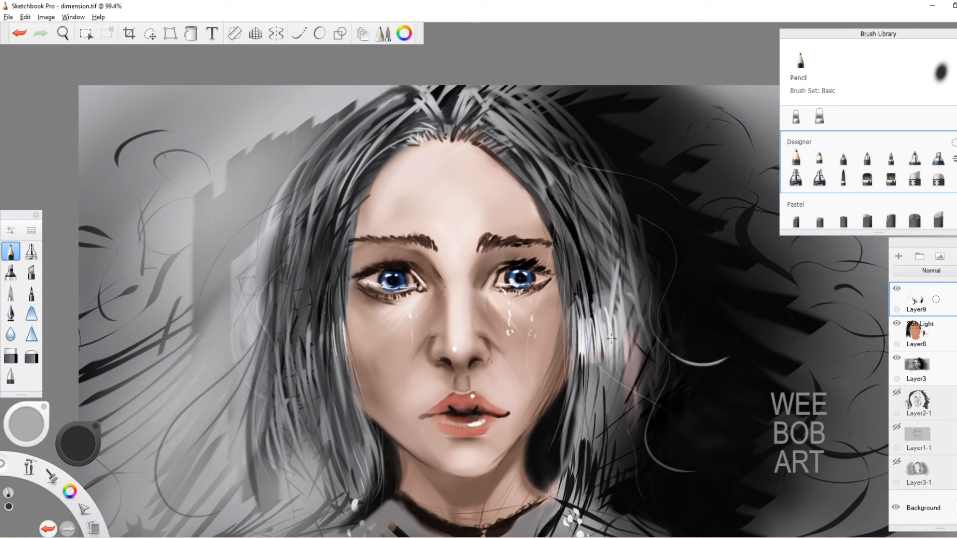
Touch up the mouth corners in sampled lip red and shade the left edge of the face in brown with the Pencil
{"action": "left_click", "coordinate": [430, 410], "text": "alt"}
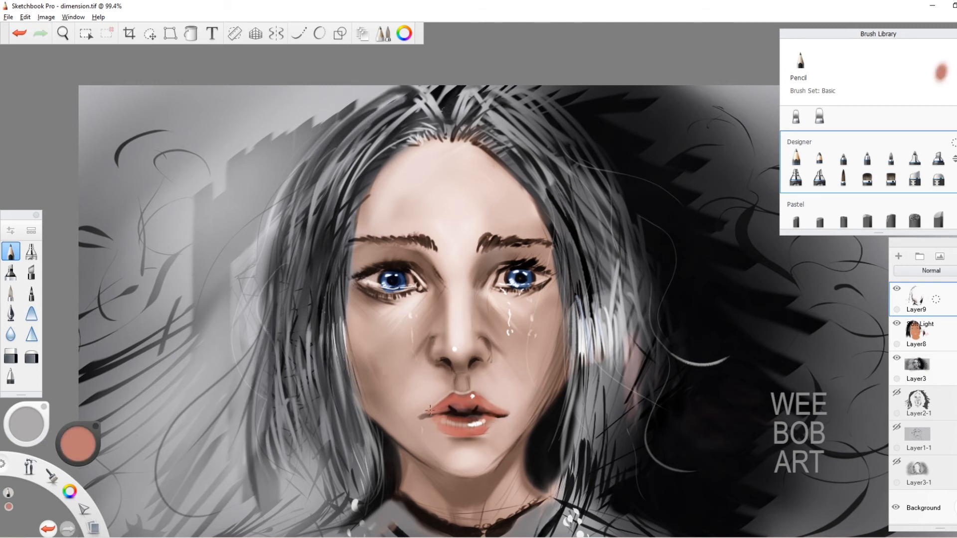
{"action": "left_click", "coordinate": [394, 463], "text": "alt"}
{"action": "key", "text": "bracketleft"}
{"action": "left_click_drag", "start_coordinate": [373, 417], "coordinate": [348, 321]}
{"action": "left_click_drag", "start_coordinate": [350, 330], "coordinate": [351, 271]}
{"action": "key", "text": "bracketleft"}
Shade the forehead along the hairline with a sampled brown using the Airbrush, and sample a light skin tone
{"action": "left_click", "coordinate": [31, 250]}
{"action": "left_click", "coordinate": [357, 279], "text": "alt"}
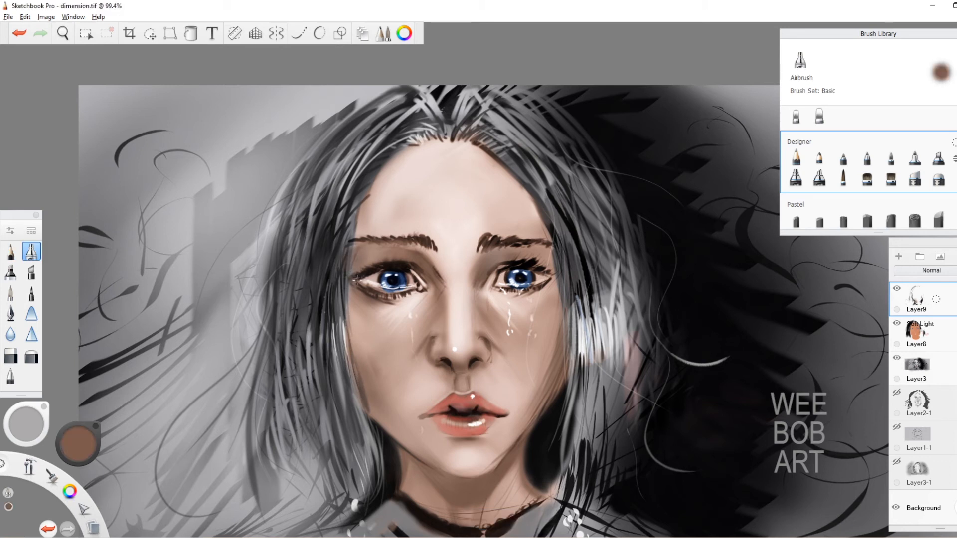
{"action": "key", "text": "bracketright"}
{"action": "mouse_move", "coordinate": [374, 200]}
{"action": "left_mouse_down"}
{"action": "mouse_move", "coordinate": [412, 156]}
{"action": "mouse_move", "coordinate": [461, 142]}
{"action": "left_mouse_up"}
{"action": "left_click", "coordinate": [478, 214], "text": "alt"}
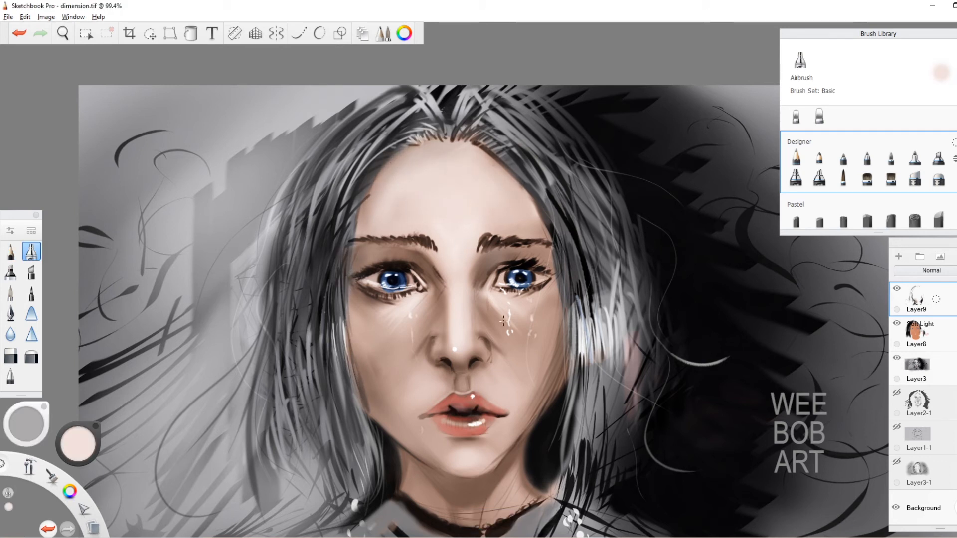
Shade the lips in dark red with the Airbrush and darken the mouth opening with a sampled near-black using the Pencil
{"action": "left_click", "coordinate": [442, 409], "text": "alt"}
{"action": "key", "text": "bracketleft"}
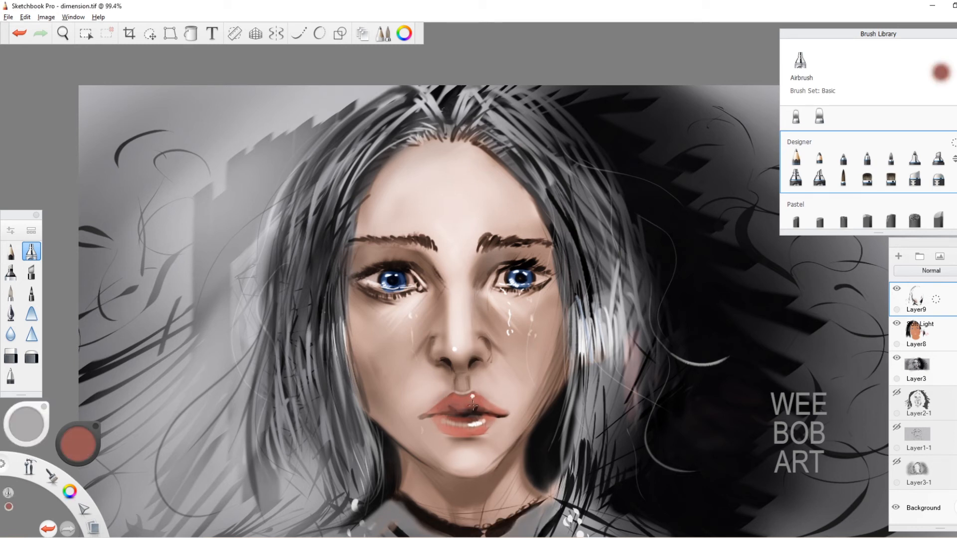
{"action": "left_click", "coordinate": [11, 253]}
{"action": "left_click", "coordinate": [393, 281], "text": "alt"}
{"action": "left_click_drag", "start_coordinate": [455, 412], "coordinate": [481, 413]}
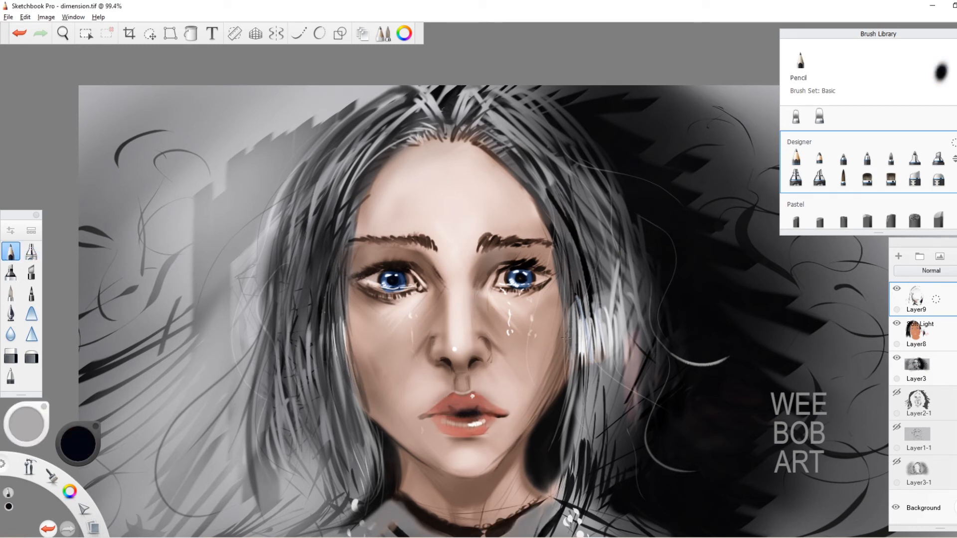
Refine the lips and mouth opening with the Pencil, alternating sampled dark brown, lip red, white and skin tones
{"action": "left_click", "coordinate": [471, 413], "text": "alt"}
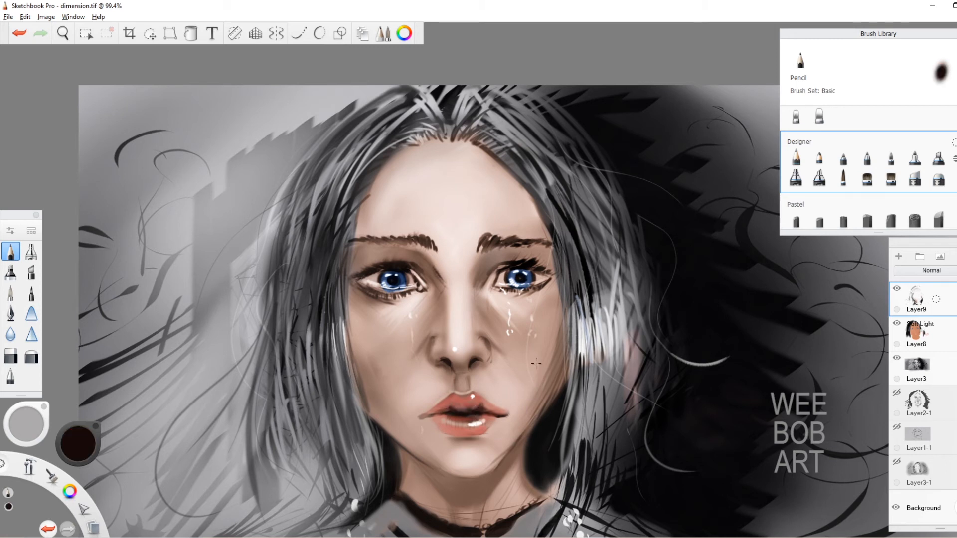
{"action": "left_click", "coordinate": [460, 410], "text": "alt"}
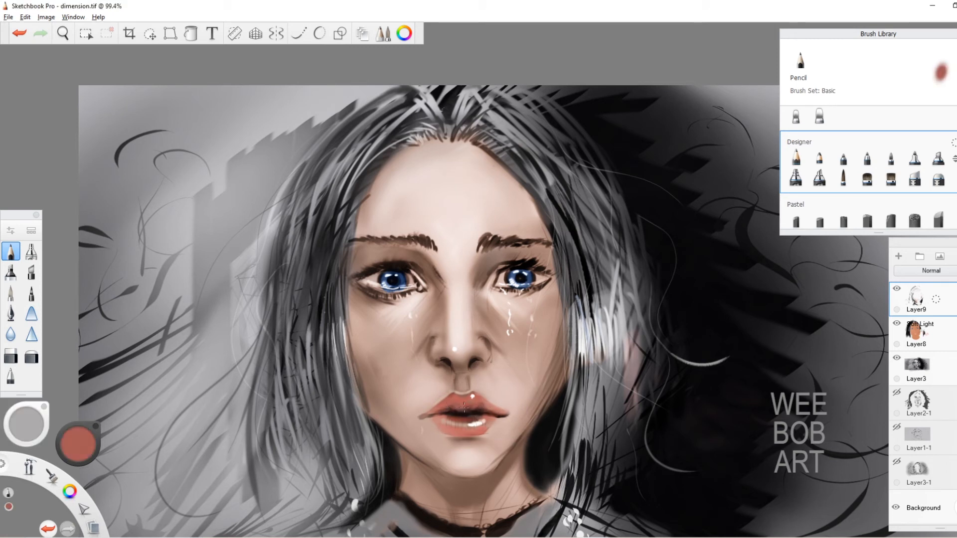
{"action": "left_click", "coordinate": [468, 414], "text": "alt"}
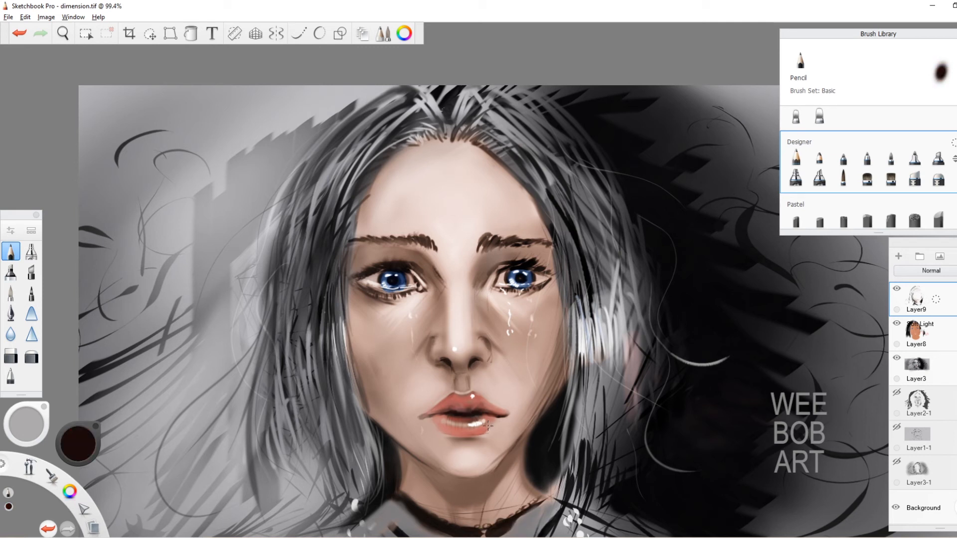
{"action": "left_click", "coordinate": [465, 406], "text": "alt"}
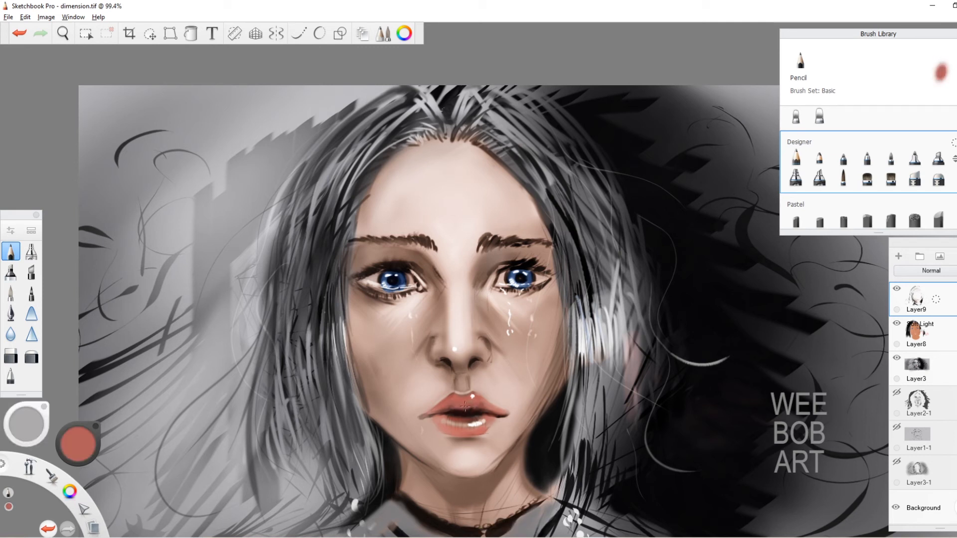
{"action": "left_click", "coordinate": [578, 365], "text": "alt"}
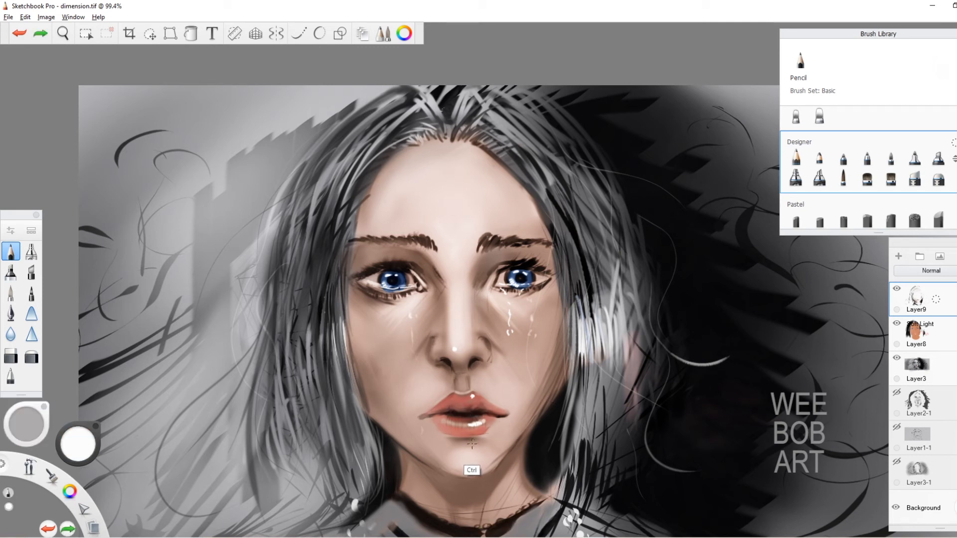
{"action": "left_click", "coordinate": [437, 413], "text": "alt"}
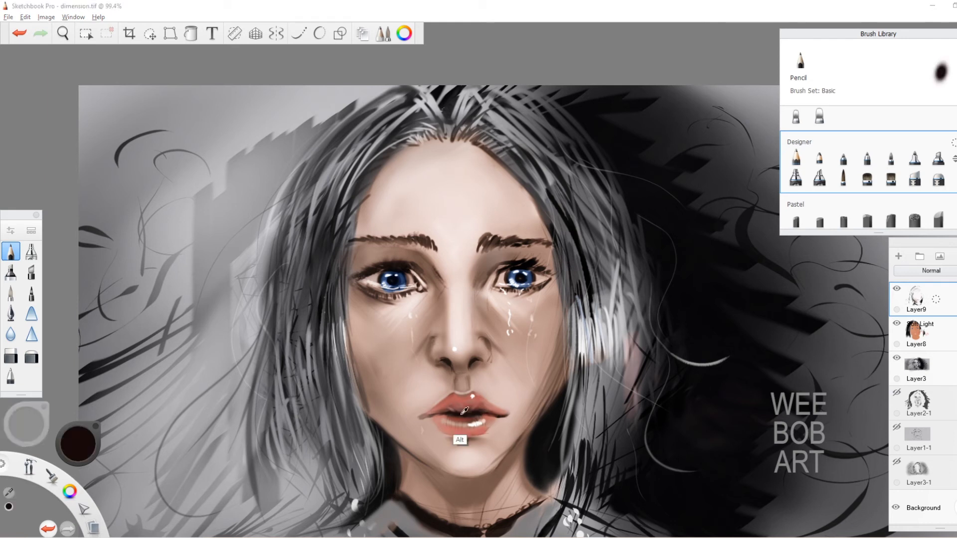
{"action": "left_click", "coordinate": [421, 417], "text": "alt"}
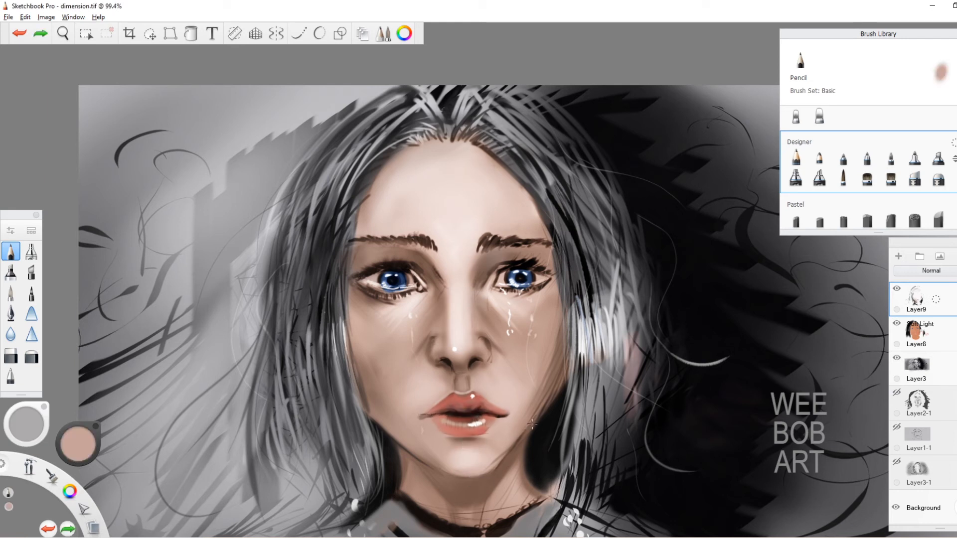
{"action": "left_click", "coordinate": [528, 455], "text": "alt"}
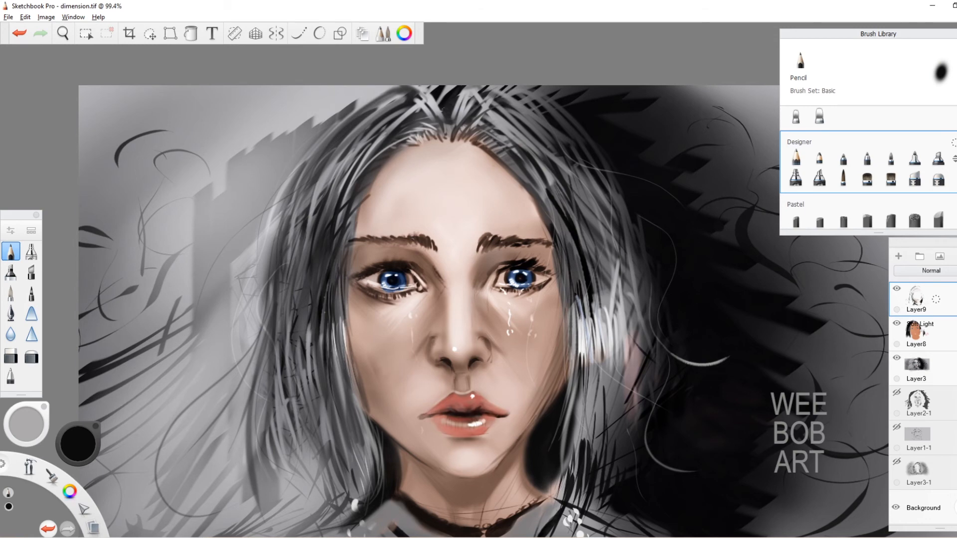
Sample black and paint a broad black band over the neck and shoulders across the bottom of the canvas with the Paintbrush
{"action": "scroll", "coordinate": [213, 246], "scroll_direction": "down", "scroll_amount": 5}
{"action": "key", "text": "ctrl+z"}
{"action": "left_click", "coordinate": [326, 374], "text": "alt"}
{"action": "scroll", "coordinate": [170, 310], "scroll_direction": "up", "scroll_amount": 3}
{"action": "left_click", "coordinate": [10, 293]}
{"action": "left_click", "coordinate": [648, 399], "text": "alt"}
{"action": "left_click_drag", "start_coordinate": [848, 468], "coordinate": [124, 459]}
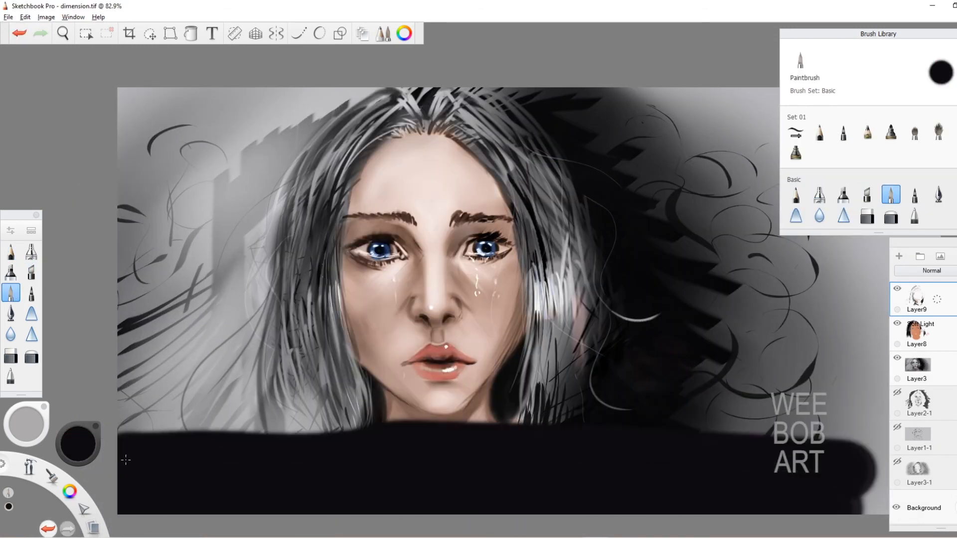
Undo the black band and paint dark, sloping shoulders below the neck with the Marker
{"action": "key", "text": "ctrl+z"}
{"action": "left_click", "coordinate": [10, 272]}
{"action": "left_click_drag", "start_coordinate": [379, 443], "coordinate": [698, 498]}
{"action": "left_click_drag", "start_coordinate": [200, 483], "coordinate": [498, 493]}
Stroke the chest in a brown sampled from the neck and extend the dark shoulders with sampled black using the Chisel Tip Pen
{"action": "left_click", "coordinate": [439, 424], "text": "alt"}
{"action": "mouse_move", "coordinate": [424, 444]}
{"action": "left_mouse_down"}
{"action": "mouse_move", "coordinate": [509, 418]}
{"action": "mouse_move", "coordinate": [339, 511]}
{"action": "left_mouse_up"}
{"action": "left_click", "coordinate": [32, 272]}
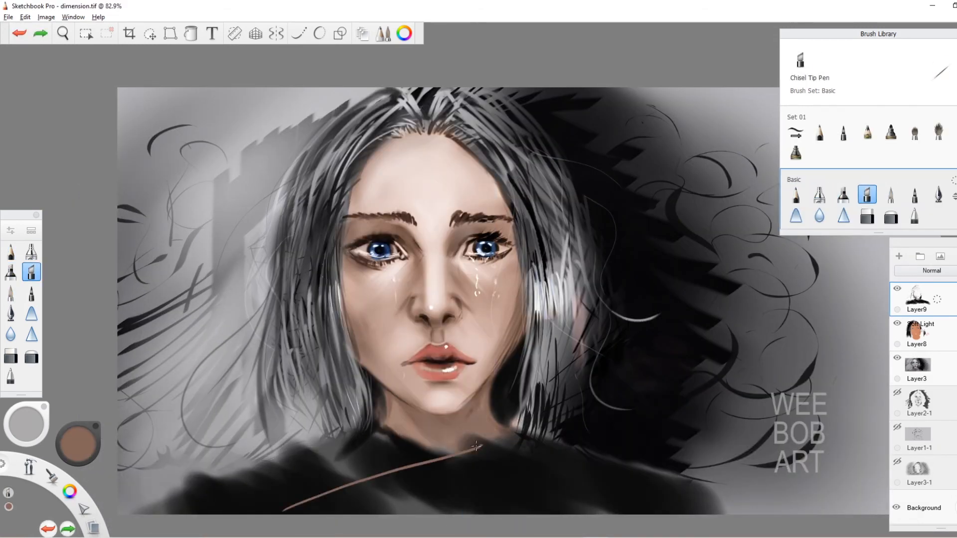
{"action": "left_click", "coordinate": [448, 478], "text": "alt"}
{"action": "left_click_drag", "start_coordinate": [360, 427], "coordinate": [132, 513]}
Draw bold black and sampled-grey curls in the background on both sides of the hair, finishing with the Inking Pen at size 40
{"action": "left_click_drag", "start_coordinate": [209, 225], "coordinate": [162, 339]}
{"action": "left_click_drag", "start_coordinate": [759, 253], "coordinate": [714, 365]}
{"action": "left_click", "coordinate": [319, 463], "text": "alt"}
{"action": "left_click_drag", "start_coordinate": [301, 421], "coordinate": [275, 457]}
{"action": "left_click", "coordinate": [11, 313]}
{"action": "left_click_drag", "start_coordinate": [207, 222], "coordinate": [214, 309]}
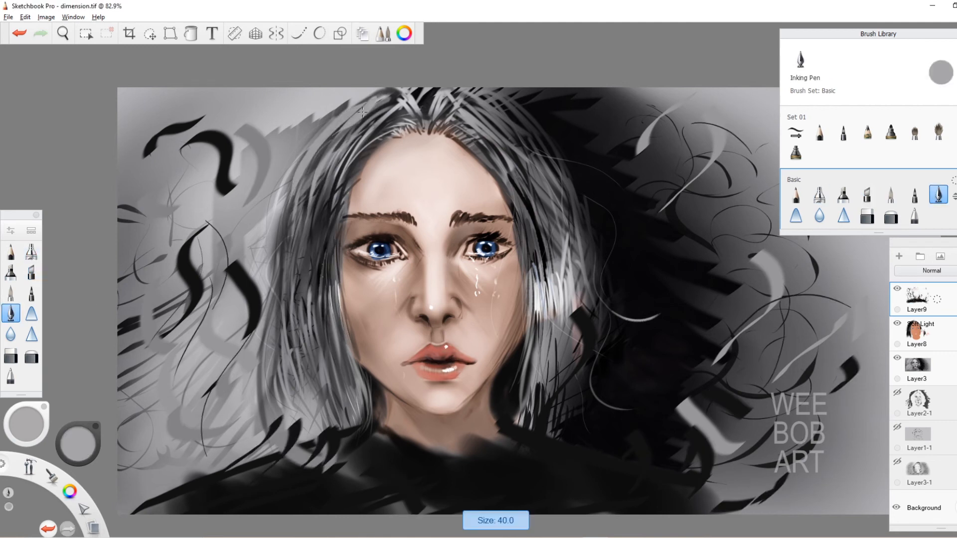
Undo the last stroke and soften the hair strands beside the face
{"action": "left_click", "coordinate": [31, 314]}
{"action": "left_click", "coordinate": [843, 132]}
{"action": "key", "text": "ctrl+z"}
{"action": "left_click_drag", "start_coordinate": [399, 99], "coordinate": [319, 368]}
{"action": "left_click_drag", "start_coordinate": [299, 214], "coordinate": [264, 399]}
Paint soft strands over the hair around the forehead and a dark curl in the lower background with the Felt Tip Pen, sampling tones
{"action": "left_click", "coordinate": [31, 293]}
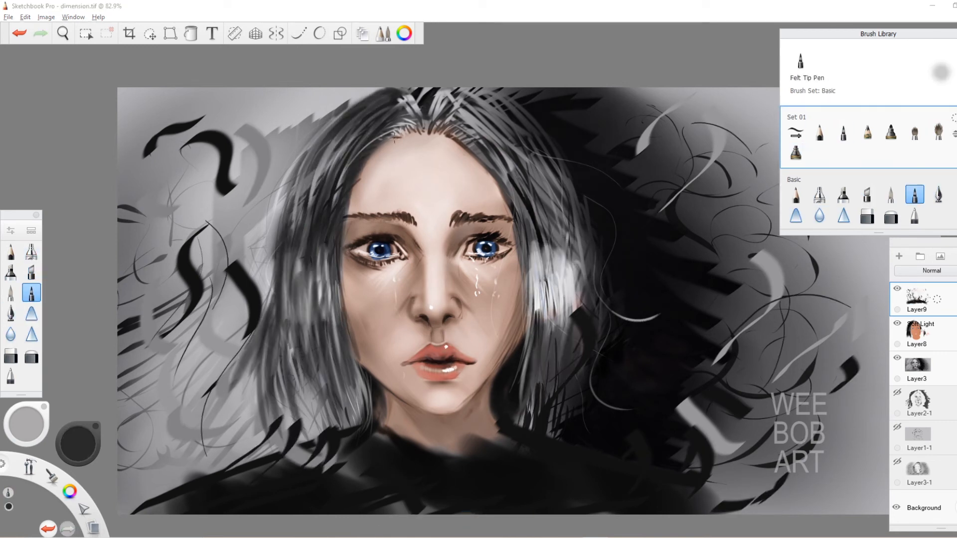
{"action": "left_click_drag", "start_coordinate": [329, 189], "coordinate": [279, 320]}
{"action": "left_click", "coordinate": [378, 155], "text": "alt"}
{"action": "left_click_drag", "start_coordinate": [406, 113], "coordinate": [329, 249]}
{"action": "left_click_drag", "start_coordinate": [451, 112], "coordinate": [524, 224]}
{"action": "left_click", "coordinate": [501, 118], "text": "alt"}
{"action": "left_click_drag", "start_coordinate": [299, 145], "coordinate": [259, 319]}
{"action": "left_click_drag", "start_coordinate": [828, 401], "coordinate": [803, 498]}
{"action": "left_click_drag", "start_coordinate": [369, 114], "coordinate": [310, 240]}
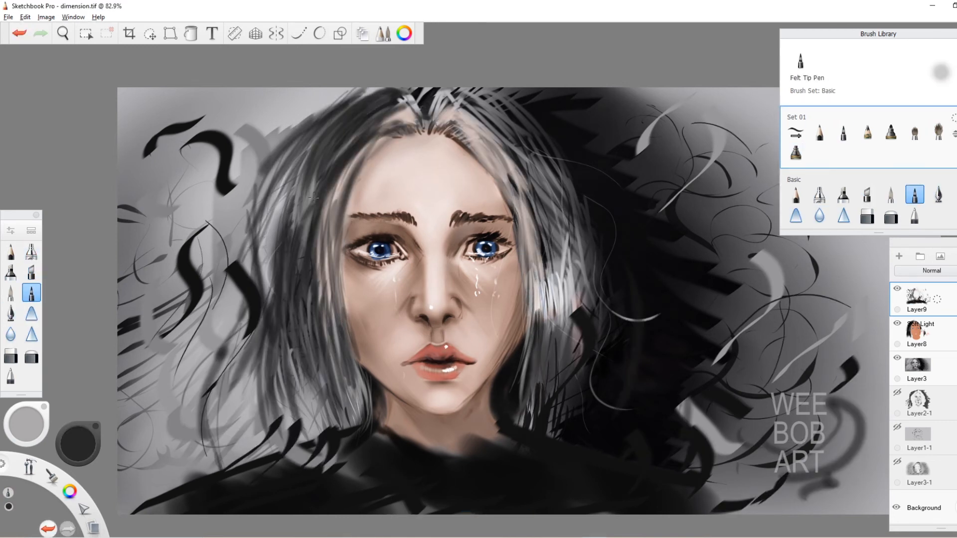
{"action": "left_click_drag", "start_coordinate": [344, 149], "coordinate": [319, 264]}
Draw long textured light-grey strands through the hair on both sides of the face with the Pencil Pal copy brush
{"action": "left_click", "coordinate": [868, 132]}
{"action": "left_click_drag", "start_coordinate": [405, 128], "coordinate": [333, 222]}
{"action": "left_click_drag", "start_coordinate": [399, 95], "coordinate": [305, 199]}
{"action": "left_click_drag", "start_coordinate": [305, 192], "coordinate": [278, 327]}
{"action": "left_click_drag", "start_coordinate": [272, 249], "coordinate": [299, 428]}
{"action": "left_click_drag", "start_coordinate": [333, 239], "coordinate": [355, 416]}
{"action": "left_click_drag", "start_coordinate": [530, 120], "coordinate": [577, 299]}
Sample a dark grey and texture the hair along both sides of the parting with the Pencil Pal copy brush
{"action": "left_click", "coordinate": [319, 209], "text": "alt"}
{"action": "key", "text": "bracketright"}
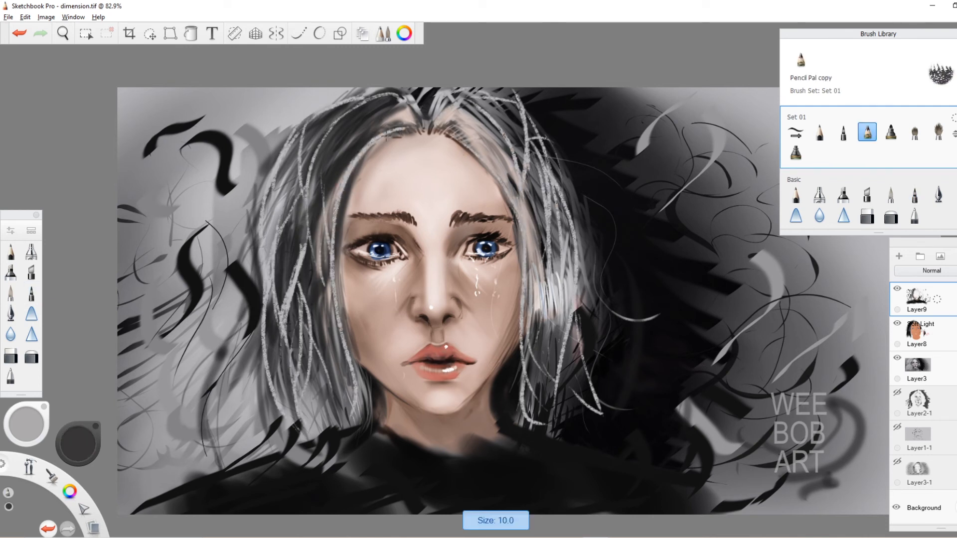
{"action": "left_click_drag", "start_coordinate": [405, 128], "coordinate": [327, 264]}
{"action": "left_click_drag", "start_coordinate": [448, 115], "coordinate": [544, 339]}
Sample a grey from the hair and draw ribbed collar lines and textured strokes over the dark shoulders
{"action": "left_click", "coordinate": [332, 394], "text": "alt"}
{"action": "left_click_drag", "start_coordinate": [274, 374], "coordinate": [257, 449]}
{"action": "mouse_move", "coordinate": [357, 441]}
{"action": "left_mouse_down"}
{"action": "mouse_move", "coordinate": [164, 506]}
{"action": "mouse_move", "coordinate": [367, 499]}
{"action": "left_mouse_up"}
{"action": "left_click_drag", "start_coordinate": [519, 429], "coordinate": [521, 501]}
Add a new layer in Soft Light mode, tint the cheeks and hair with the Pencil Pal copy brush, and sample a lip tone
{"action": "left_click_drag", "start_coordinate": [434, 200], "coordinate": [474, 224]}
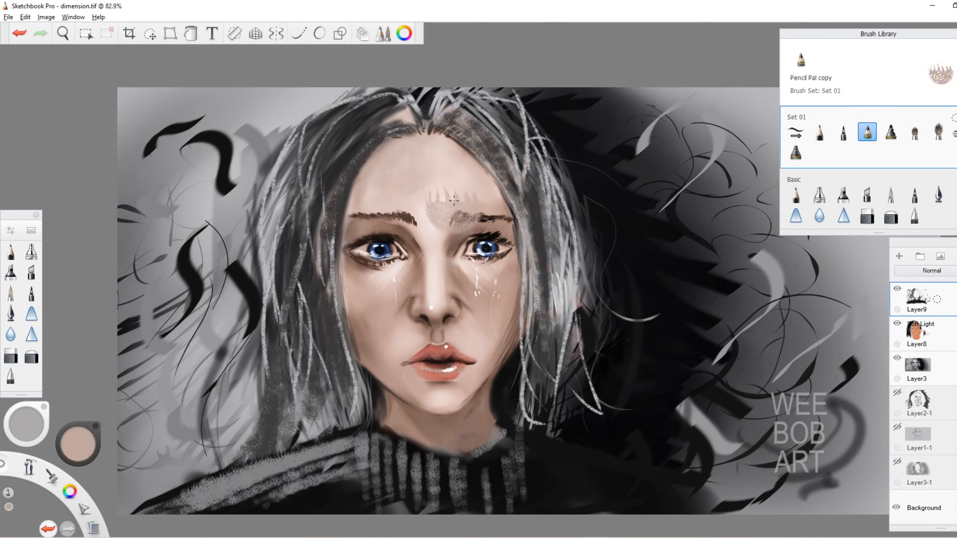
{"action": "left_click", "coordinate": [899, 257]}
{"action": "left_click", "coordinate": [932, 271]}
{"action": "left_click_drag", "start_coordinate": [364, 299], "coordinate": [399, 342]}
{"action": "left_click_drag", "start_coordinate": [508, 274], "coordinate": [473, 369]}
{"action": "left_click_drag", "start_coordinate": [304, 120], "coordinate": [279, 319]}
{"action": "left_click_drag", "start_coordinate": [553, 159], "coordinate": [583, 304]}
{"action": "left_click", "coordinate": [429, 351], "text": "alt"}
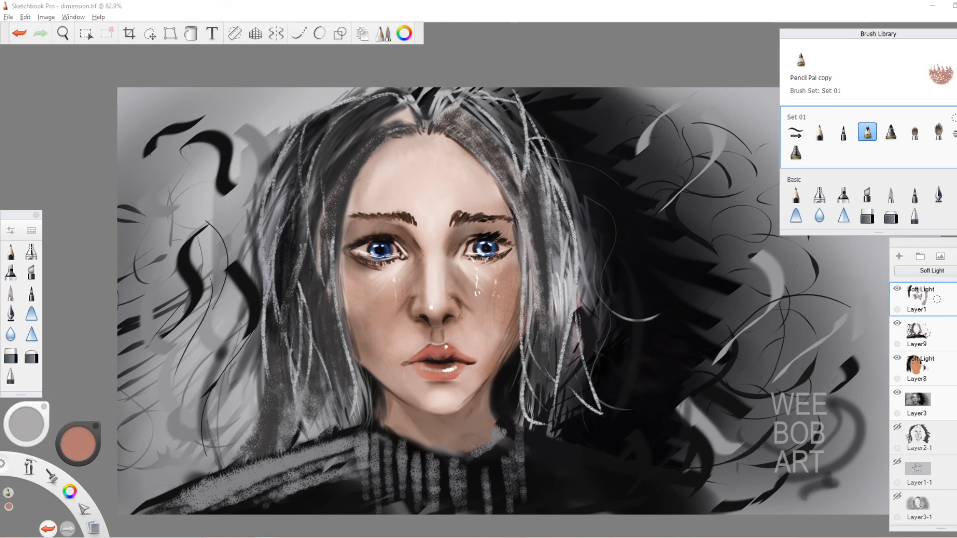
Add a new layer and paint a brown garment over the shoulder with dark edge and stitch lines using the Marker
{"action": "left_click", "coordinate": [843, 194]}
{"action": "left_click", "coordinate": [899, 256]}
{"action": "left_click_drag", "start_coordinate": [389, 434], "coordinate": [280, 469]}
{"action": "left_click_drag", "start_coordinate": [359, 448], "coordinate": [144, 508]}
{"action": "left_click_drag", "start_coordinate": [387, 419], "coordinate": [474, 511]}
{"action": "left_click_drag", "start_coordinate": [307, 451], "coordinate": [326, 512]}
{"action": "left_click_drag", "start_coordinate": [300, 454], "coordinate": [200, 513]}
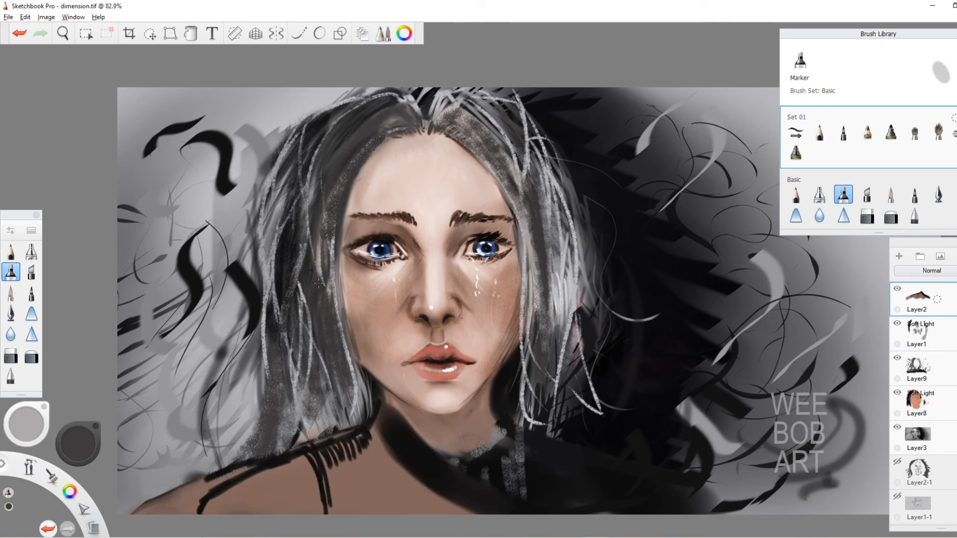
Block in dark hair beside the forehead, then outline the neckline in black and shape the garment's shoulder with the Inking Pen
{"action": "left_click_drag", "start_coordinate": [362, 144], "coordinate": [314, 279]}
{"action": "left_click", "coordinate": [939, 195]}
{"action": "left_click_drag", "start_coordinate": [388, 413], "coordinate": [479, 478]}
{"action": "left_click_drag", "start_coordinate": [349, 443], "coordinate": [205, 503]}
{"action": "mouse_move", "coordinate": [369, 414]}
{"action": "left_mouse_down"}
{"action": "mouse_move", "coordinate": [149, 503]}
{"action": "mouse_move", "coordinate": [486, 496]}
{"action": "left_mouse_up"}
{"action": "left_click_drag", "start_coordinate": [225, 466], "coordinate": [125, 508]}
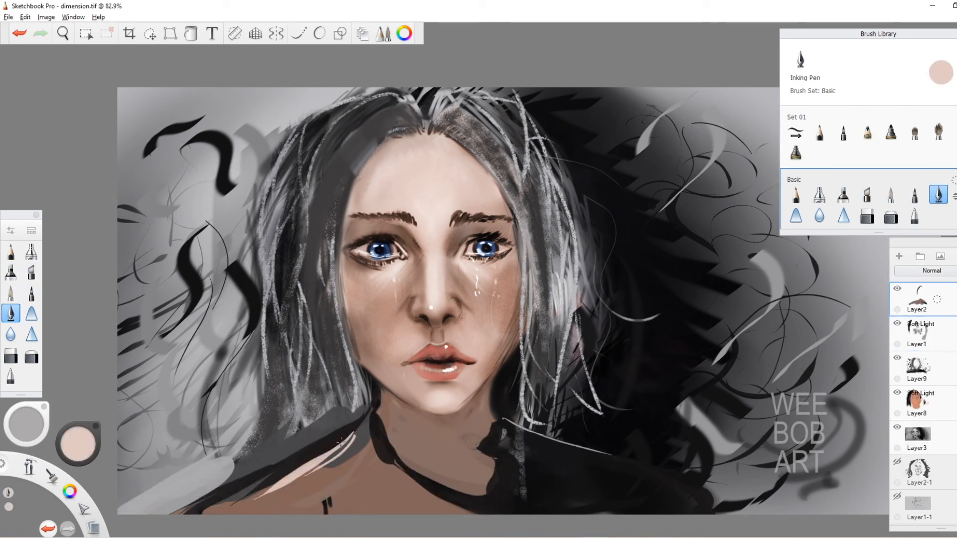
{"action": "left_click_drag", "start_coordinate": [367, 429], "coordinate": [214, 513]}
Add long dark locks and pale grey strands to the hair beside the face with the Inking Pen
{"action": "left_click_drag", "start_coordinate": [280, 364], "coordinate": [306, 455]}
{"action": "left_click_drag", "start_coordinate": [391, 135], "coordinate": [315, 399]}
{"action": "left_click_drag", "start_coordinate": [271, 200], "coordinate": [269, 419]}
Paint red feathers with pale highlights and a green base on the hair, and edge the neckline in red with the Inking Pen
{"action": "left_click_drag", "start_coordinate": [349, 107], "coordinate": [145, 224]}
{"action": "mouse_move", "coordinate": [377, 94]}
{"action": "left_mouse_down"}
{"action": "mouse_move", "coordinate": [330, 104]}
{"action": "mouse_move", "coordinate": [215, 235]}
{"action": "left_mouse_up"}
{"action": "left_click_drag", "start_coordinate": [324, 97], "coordinate": [180, 103]}
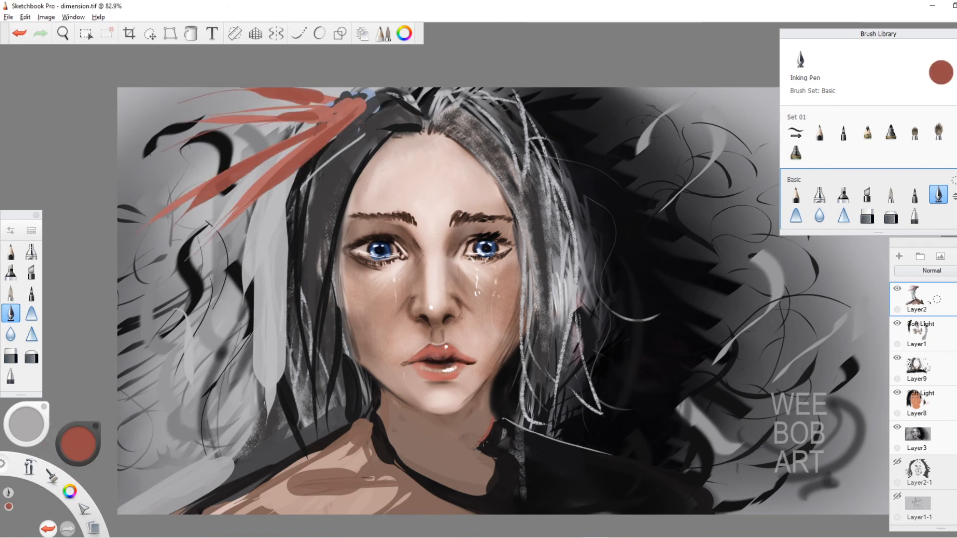
{"action": "left_click_drag", "start_coordinate": [408, 463], "coordinate": [501, 500]}
{"action": "left_click_drag", "start_coordinate": [312, 139], "coordinate": [192, 204]}
{"action": "left_click_drag", "start_coordinate": [344, 95], "coordinate": [192, 116]}
{"action": "left_click_drag", "start_coordinate": [373, 98], "coordinate": [319, 99]}
Draw long pale strands hanging below the feathers and dark pleat lines on the brown garment
{"action": "left_click_drag", "start_coordinate": [288, 172], "coordinate": [272, 369]}
{"action": "left_click_drag", "start_coordinate": [277, 160], "coordinate": [212, 232]}
{"action": "left_click_drag", "start_coordinate": [346, 116], "coordinate": [329, 158]}
{"action": "mouse_move", "coordinate": [366, 427]}
{"action": "left_mouse_down"}
{"action": "mouse_move", "coordinate": [215, 514]}
{"action": "mouse_move", "coordinate": [406, 513]}
{"action": "left_mouse_up"}
Draw pale flowing curls over the dark background on the side opposite the feathers
{"action": "left_click_drag", "start_coordinate": [682, 267], "coordinate": [708, 157]}
{"action": "left_click_drag", "start_coordinate": [718, 286], "coordinate": [690, 407]}
{"action": "left_click_drag", "start_coordinate": [802, 297], "coordinate": [801, 382]}
Shade the neck below the chin with a sampled skin tone, finishing with the Dry Marker copy brush
{"action": "left_click", "coordinate": [914, 132]}
{"action": "left_click", "coordinate": [466, 424], "text": "alt"}
{"action": "left_click_drag", "start_coordinate": [486, 399], "coordinate": [448, 434]}
{"action": "left_click", "coordinate": [890, 132]}
{"action": "mouse_move", "coordinate": [394, 409]}
{"action": "left_mouse_down"}
{"action": "mouse_move", "coordinate": [456, 441]}
{"action": "mouse_move", "coordinate": [414, 469]}
{"action": "left_mouse_up"}
Shade the eyelids and brows in sampled dark blue and add blue marks to the cheek, undoing unwanted strokes
{"action": "left_click", "coordinate": [402, 264], "text": "alt"}
{"action": "key", "text": "ctrl+z"}
{"action": "left_click", "coordinate": [490, 253], "text": "alt"}
{"action": "mouse_move", "coordinate": [484, 295]}
{"action": "left_mouse_down"}
{"action": "mouse_move", "coordinate": [511, 250]}
{"action": "mouse_move", "coordinate": [510, 292]}
{"action": "left_mouse_up"}
{"action": "key", "text": "ctrl+z"}
{"action": "left_click_drag", "start_coordinate": [515, 229], "coordinate": [468, 230]}
{"action": "left_click", "coordinate": [590, 452]}
{"action": "left_click", "coordinate": [166, 227]}
{"action": "mouse_move", "coordinate": [405, 232]}
{"action": "left_mouse_down"}
{"action": "mouse_move", "coordinate": [363, 229]}
{"action": "mouse_move", "coordinate": [417, 228]}
{"action": "left_mouse_up"}
{"action": "left_click_drag", "start_coordinate": [352, 211], "coordinate": [386, 162]}
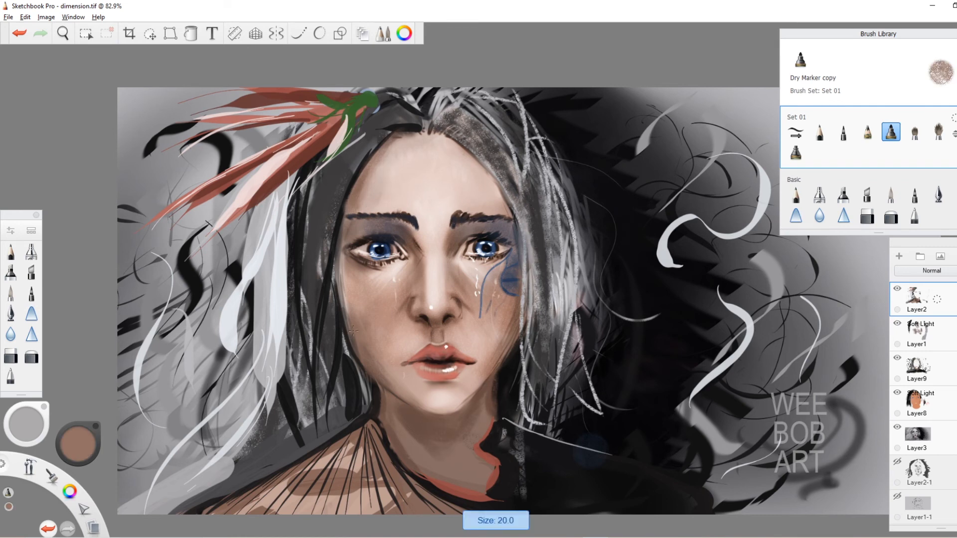
Texture the background beside the feathers with a sampled pale grey and deepen the garment folds in dark brown
{"action": "left_click", "coordinate": [264, 282], "text": "alt"}
{"action": "left_click_drag", "start_coordinate": [164, 135], "coordinate": [150, 449]}
{"action": "left_click_drag", "start_coordinate": [367, 439], "coordinate": [349, 506]}
{"action": "left_click", "coordinate": [479, 383]}
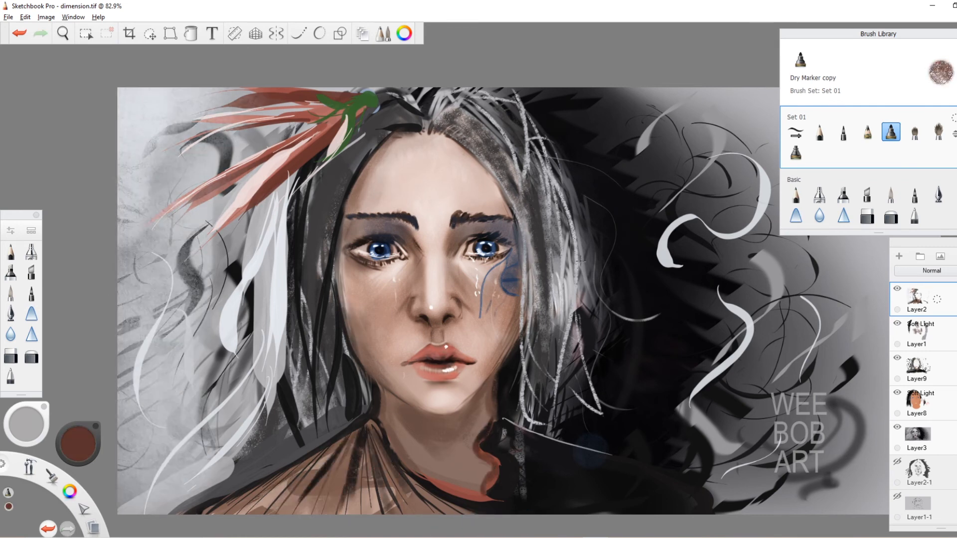
Mirror the canvas horizontally and refine the eye and jaw outline on the blue-marked side with the Pencil
{"action": "left_click", "coordinate": [46, 17]}
{"action": "left_click", "coordinate": [10, 252]}
{"action": "left_click_drag", "start_coordinate": [593, 241], "coordinate": [628, 238]}
{"action": "left_click_drag", "start_coordinate": [569, 226], "coordinate": [591, 216]}
{"action": "left_click_drag", "start_coordinate": [593, 356], "coordinate": [622, 383]}
{"action": "left_click_drag", "start_coordinate": [569, 316], "coordinate": [608, 377]}
Touch up the eye and cheek on the blue-marked side with sampled tones using the Dry Marker copy brush
{"action": "left_click", "coordinate": [891, 131]}
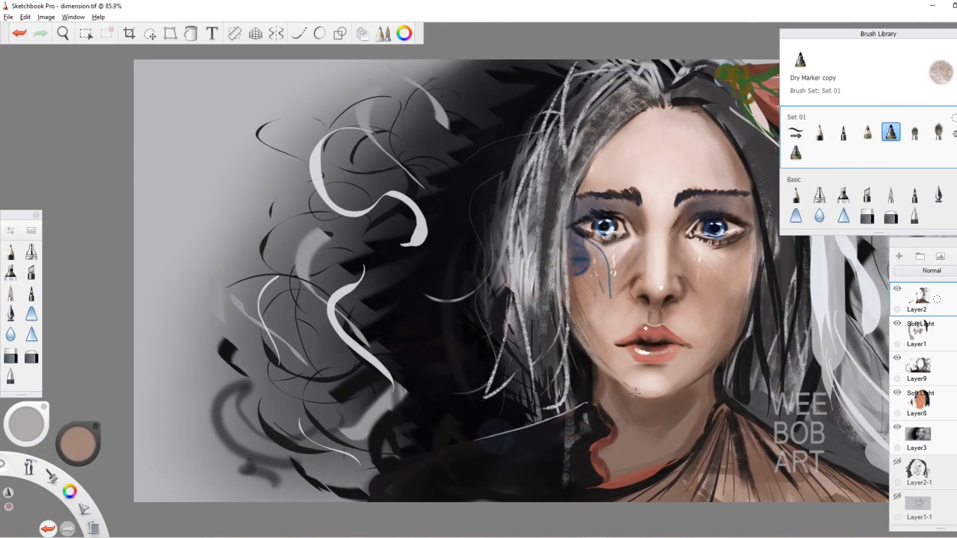
{"action": "left_click", "coordinate": [688, 253], "text": "alt"}
{"action": "mouse_move", "coordinate": [589, 217]}
{"action": "left_mouse_down"}
{"action": "mouse_move", "coordinate": [623, 217]}
{"action": "mouse_move", "coordinate": [608, 229]}
{"action": "left_mouse_up"}
{"action": "left_click", "coordinate": [602, 254], "text": "alt"}
{"action": "left_click", "coordinate": [581, 259], "text": "alt"}
{"action": "left_click", "coordinate": [78, 443]}
{"action": "left_click", "coordinate": [609, 223]}
Darken the hairline and smooth the outer hair on the blue-marked side with broad grey and dark strokes
{"action": "mouse_move", "coordinate": [648, 104]}
{"action": "left_mouse_down"}
{"action": "mouse_move", "coordinate": [604, 142]}
{"action": "mouse_move", "coordinate": [581, 184]}
{"action": "left_mouse_up"}
{"action": "left_click_drag", "start_coordinate": [536, 119], "coordinate": [481, 199]}
{"action": "left_click_drag", "start_coordinate": [478, 210], "coordinate": [457, 279]}
{"action": "left_click_drag", "start_coordinate": [524, 155], "coordinate": [491, 299]}
{"action": "left_click", "coordinate": [915, 194]}
{"action": "left_click", "coordinate": [46, 17]}
{"action": "left_click", "coordinate": [46, 17]}
Shade the neck with the Dry Marker copy brush, flip the canvas vertically and retouch both cheek edges with a sampled skin tone
{"action": "left_click", "coordinate": [891, 131]}
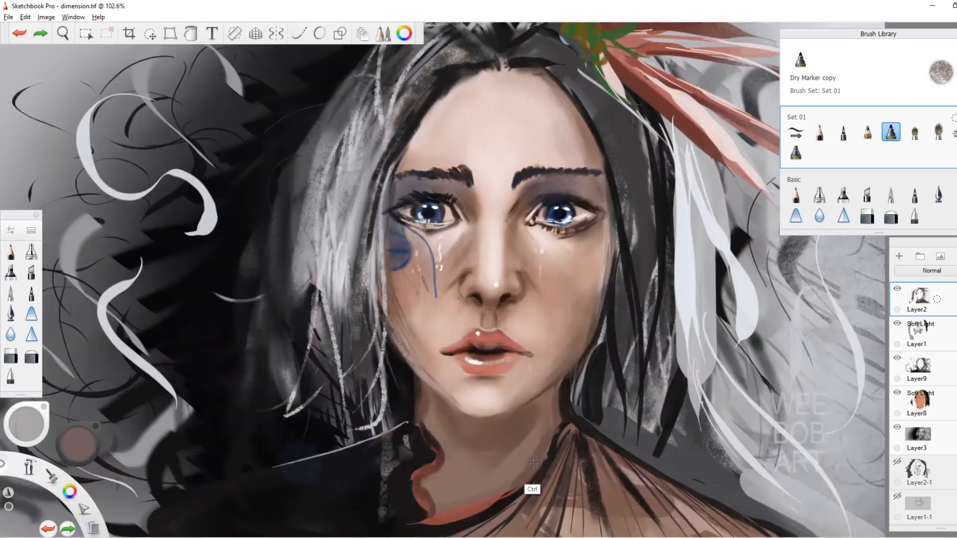
{"action": "left_click", "coordinate": [46, 17]}
{"action": "left_click_drag", "start_coordinate": [423, 414], "coordinate": [491, 491]}
{"action": "left_click", "coordinate": [404, 234], "text": "alt"}
{"action": "left_click_drag", "start_coordinate": [391, 224], "coordinate": [385, 295]}
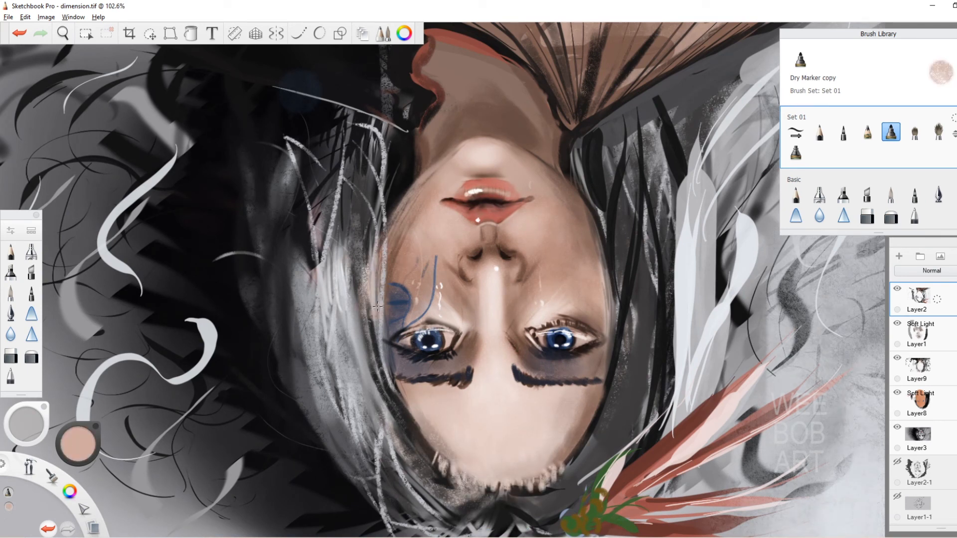
{"action": "left_click_drag", "start_coordinate": [589, 214], "coordinate": [614, 304]}
Enlarge the brush and cover the grey hair on the blue-marked side with sampled near-black
{"action": "key", "text": "bracketright"}
{"action": "left_click_drag", "start_coordinate": [339, 354], "coordinate": [344, 533]}
{"action": "left_click_drag", "start_coordinate": [373, 413], "coordinate": [359, 533]}
{"action": "mouse_move", "coordinate": [361, 169]}
{"action": "left_mouse_down"}
{"action": "mouse_move", "coordinate": [311, 279]}
{"action": "mouse_move", "coordinate": [343, 120]}
{"action": "left_mouse_up"}
{"action": "left_click", "coordinate": [250, 215], "text": "alt"}
{"action": "left_click_drag", "start_coordinate": [364, 299], "coordinate": [325, 148]}
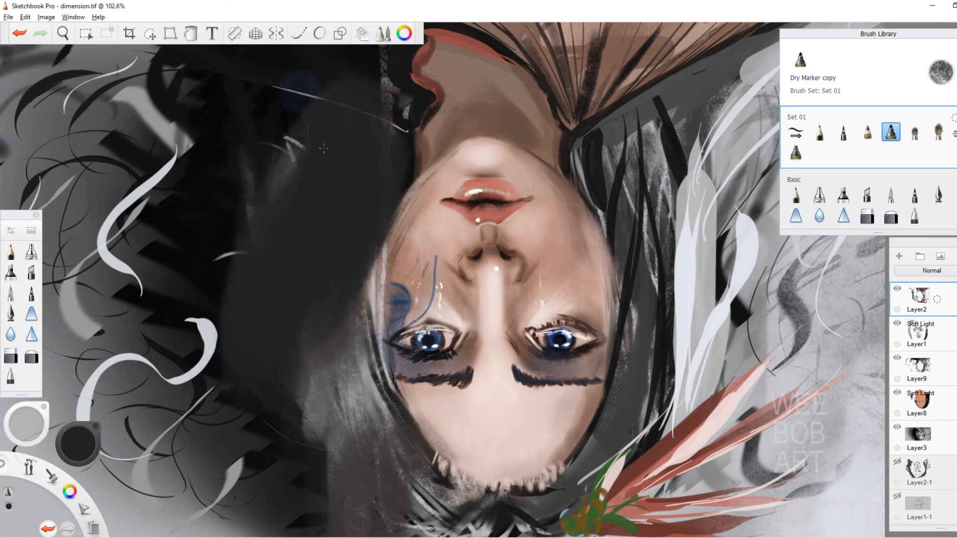
{"action": "left_click_drag", "start_coordinate": [349, 324], "coordinate": [349, 468]}
{"action": "left_click_drag", "start_coordinate": [269, 170], "coordinate": [249, 339]}
{"action": "left_click_drag", "start_coordinate": [309, 195], "coordinate": [324, 459]}
{"action": "mouse_move", "coordinate": [372, 404]}
{"action": "left_mouse_down"}
{"action": "mouse_move", "coordinate": [379, 211]}
{"action": "mouse_move", "coordinate": [371, 449]}
{"action": "left_mouse_up"}
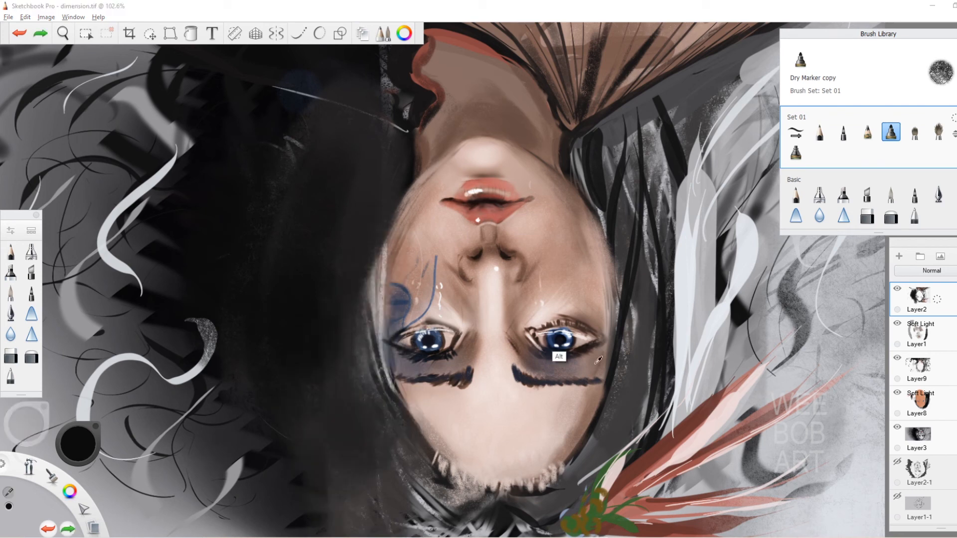
Sample a pale grey and draw fine strands along the blue-marked side of the face and over the dark hair
{"action": "left_click", "coordinate": [686, 249], "text": "alt"}
{"action": "mouse_move", "coordinate": [418, 158]}
{"action": "left_mouse_down"}
{"action": "mouse_move", "coordinate": [379, 240]}
{"action": "mouse_move", "coordinate": [369, 299]}
{"action": "left_mouse_up"}
{"action": "left_click_drag", "start_coordinate": [366, 309], "coordinate": [399, 428]}
{"action": "left_click_drag", "start_coordinate": [402, 417], "coordinate": [446, 503]}
{"action": "left_click_drag", "start_coordinate": [314, 180], "coordinate": [326, 261]}
{"action": "left_click_drag", "start_coordinate": [298, 257], "coordinate": [308, 439]}
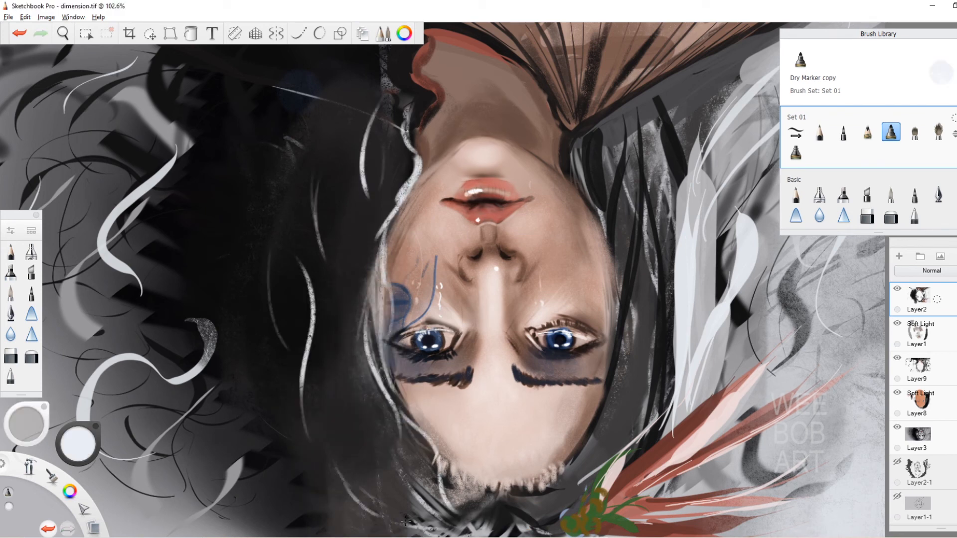
Draw pale strands along the opposite side of the face, through the hair there and across the shoulder edge
{"action": "mouse_move", "coordinate": [578, 185]}
{"action": "left_mouse_down"}
{"action": "mouse_move", "coordinate": [614, 340]}
{"action": "mouse_move", "coordinate": [592, 445]}
{"action": "left_mouse_up"}
{"action": "left_click_drag", "start_coordinate": [631, 255], "coordinate": [638, 406]}
{"action": "left_click_drag", "start_coordinate": [583, 137], "coordinate": [633, 251]}
{"action": "left_click_drag", "start_coordinate": [620, 133], "coordinate": [694, 112]}
{"action": "left_click_drag", "start_coordinate": [575, 148], "coordinate": [714, 64]}
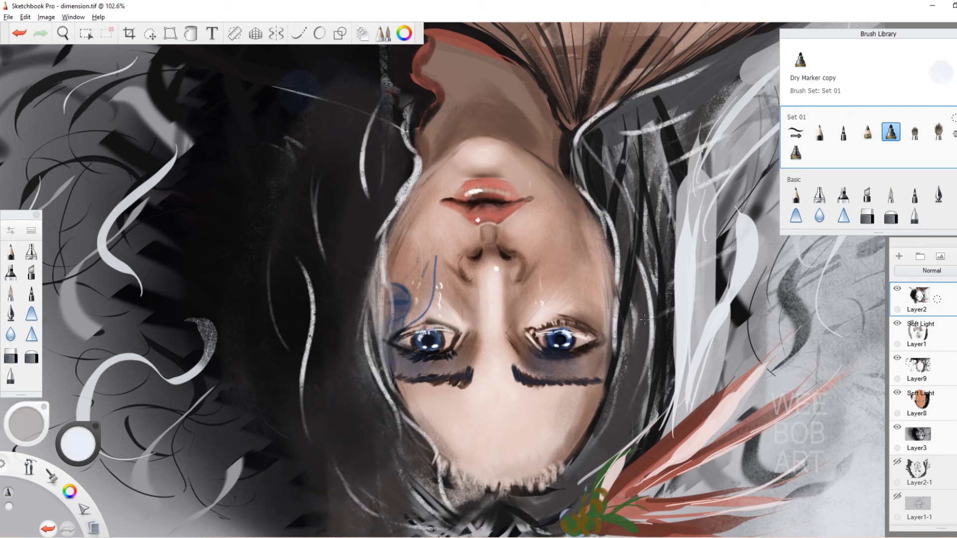
{"action": "left_click_drag", "start_coordinate": [696, 293], "coordinate": [731, 281]}
Add more pale strands across the dark hair on the blue-marked side and the curls in the background beyond it
{"action": "left_click_drag", "start_coordinate": [341, 88], "coordinate": [317, 199]}
{"action": "left_click_drag", "start_coordinate": [285, 89], "coordinate": [354, 154]}
{"action": "left_click_drag", "start_coordinate": [227, 130], "coordinate": [294, 183]}
{"action": "left_click_drag", "start_coordinate": [231, 91], "coordinate": [216, 281]}
{"action": "left_click_drag", "start_coordinate": [130, 367], "coordinate": [195, 469]}
{"action": "left_click_drag", "start_coordinate": [162, 396], "coordinate": [225, 481]}
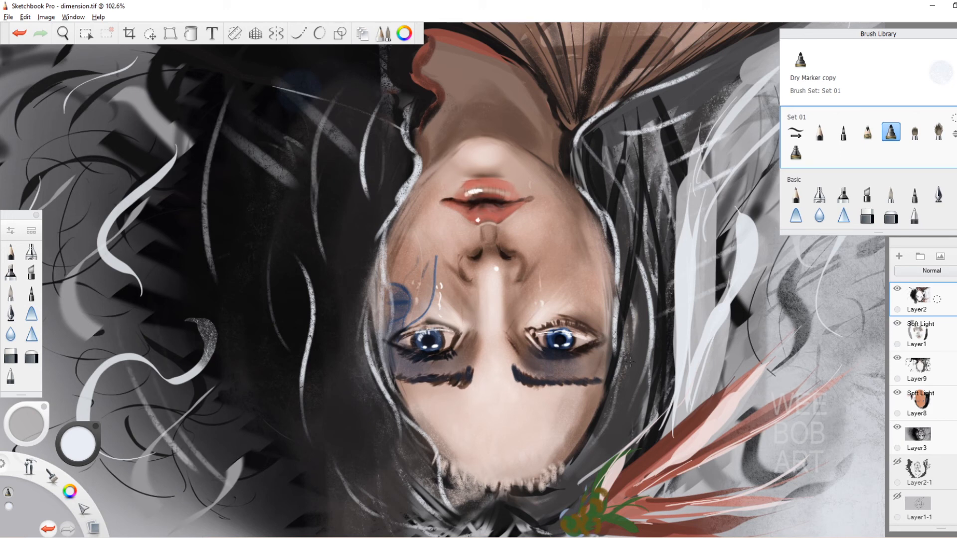
{"action": "left_click", "coordinate": [505, 273], "text": "alt"}
{"action": "key", "text": "bracketleft"}
{"action": "left_click_drag", "start_coordinate": [418, 444], "coordinate": [518, 489]}
{"action": "key", "text": "ctrl+z"}
{"action": "key", "text": "ctrl+z"}
Sample the pale nose highlight and draw short pale strands along the forehead hairline, starting at brush size 7
{"action": "left_click", "coordinate": [496, 269], "text": "alt"}
{"action": "key", "text": "bracketleft"}
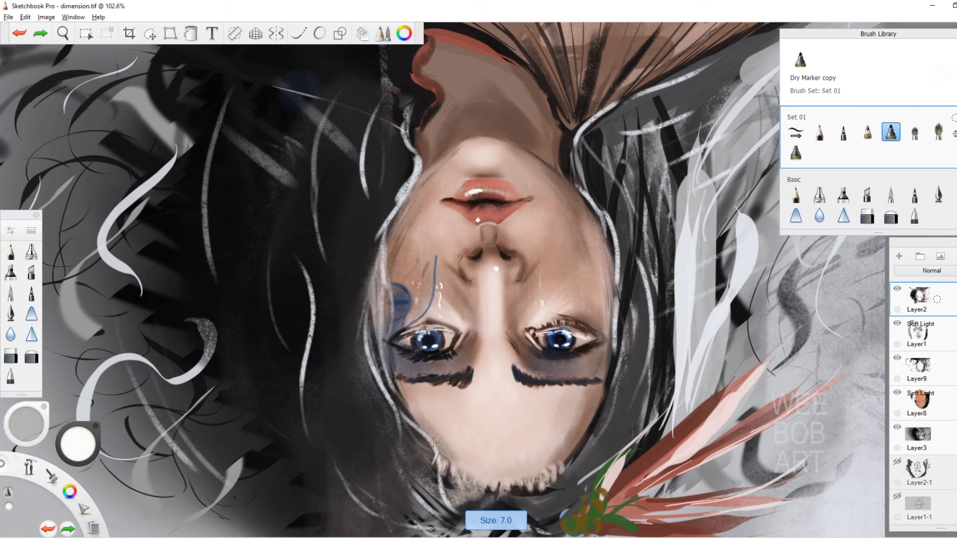
{"action": "left_click_drag", "start_coordinate": [435, 442], "coordinate": [443, 471]}
{"action": "key", "text": "bracketright"}
{"action": "mouse_move", "coordinate": [468, 473]}
{"action": "left_mouse_down"}
{"action": "mouse_move", "coordinate": [463, 496]}
{"action": "mouse_move", "coordinate": [476, 505]}
{"action": "left_mouse_up"}
Try covering the background curls and the hair beside the forehead with sampled near-black, and undo the strokes
{"action": "left_click", "coordinate": [319, 448], "text": "alt"}
{"action": "key", "text": "bracketright"}
{"action": "left_click_drag", "start_coordinate": [264, 484], "coordinate": [174, 521]}
{"action": "left_click_drag", "start_coordinate": [245, 469], "coordinate": [112, 523]}
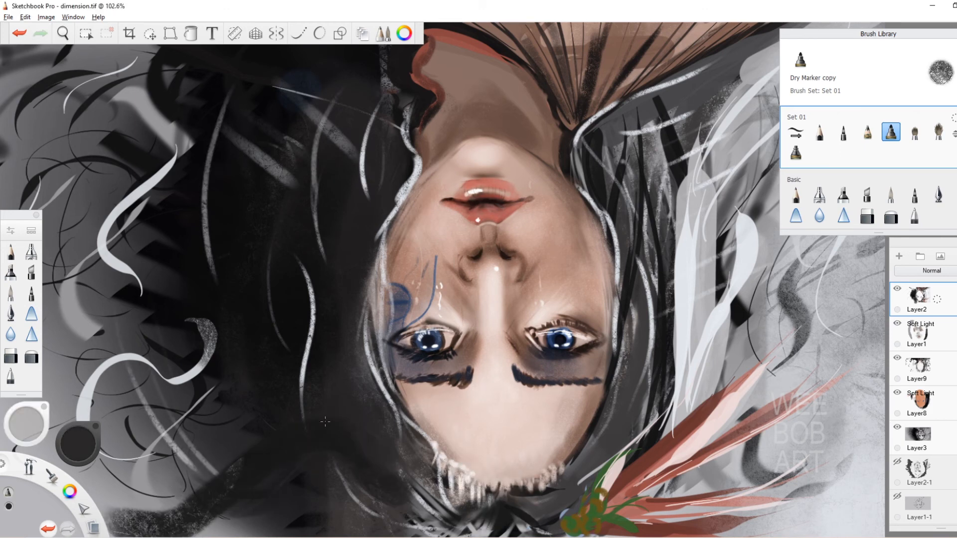
{"action": "left_click_drag", "start_coordinate": [398, 469], "coordinate": [426, 497]}
{"action": "left_click_drag", "start_coordinate": [217, 468], "coordinate": [140, 512]}
{"action": "key", "text": "ctrl+z"}
{"action": "key", "text": "ctrl+z"}
{"action": "key", "text": "ctrl+z"}
{"action": "key", "text": "ctrl+z"}
{"action": "key", "text": "ctrl+z"}
Try Chisel Tip Pen strokes in sampled colours through the hair on the blue-marked side, and undo them
{"action": "left_click", "coordinate": [31, 272]}
{"action": "left_click", "coordinate": [234, 476], "text": "alt"}
{"action": "left_click_drag", "start_coordinate": [241, 268], "coordinate": [274, 429]}
{"action": "key", "text": "ctrl+z"}
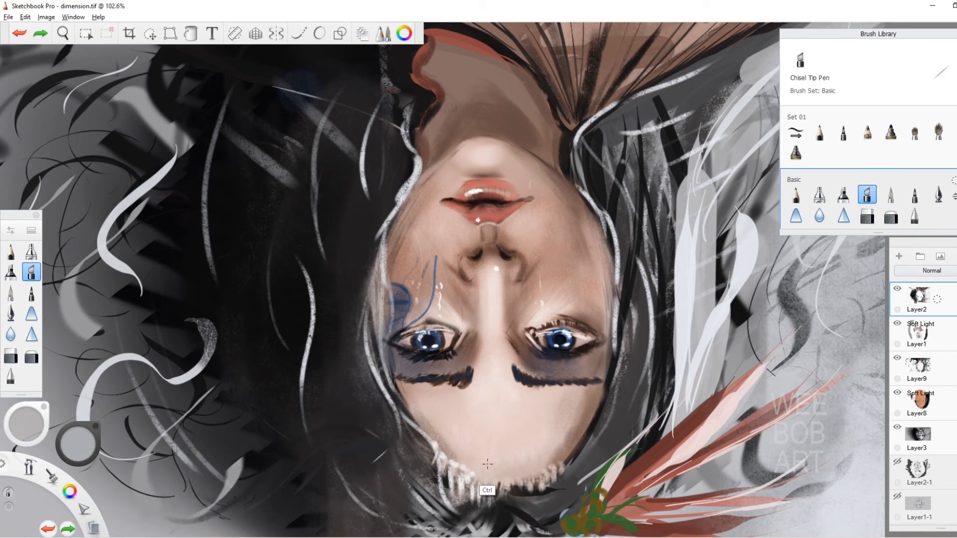
{"action": "left_click", "coordinate": [486, 482], "text": "alt"}
{"action": "left_click_drag", "start_coordinate": [380, 374], "coordinate": [430, 451]}
{"action": "key", "text": "ctrl+z"}
Test brushes from Set 01 on the hair around the forehead and undo the trial strokes
{"action": "left_click", "coordinate": [844, 132]}
{"action": "left_click", "coordinate": [868, 132]}
{"action": "left_click_drag", "start_coordinate": [616, 459], "coordinate": [642, 428]}
{"action": "mouse_move", "coordinate": [568, 471]}
{"action": "left_mouse_down"}
{"action": "mouse_move", "coordinate": [523, 508]}
{"action": "mouse_move", "coordinate": [532, 496]}
{"action": "left_mouse_up"}
{"action": "key", "text": "ctrl+z"}
{"action": "left_click", "coordinate": [938, 133]}
{"action": "key", "text": "ctrl+z"}
{"action": "left_click", "coordinate": [868, 132]}
{"action": "left_click", "coordinate": [939, 132]}
{"action": "left_click", "coordinate": [797, 153]}
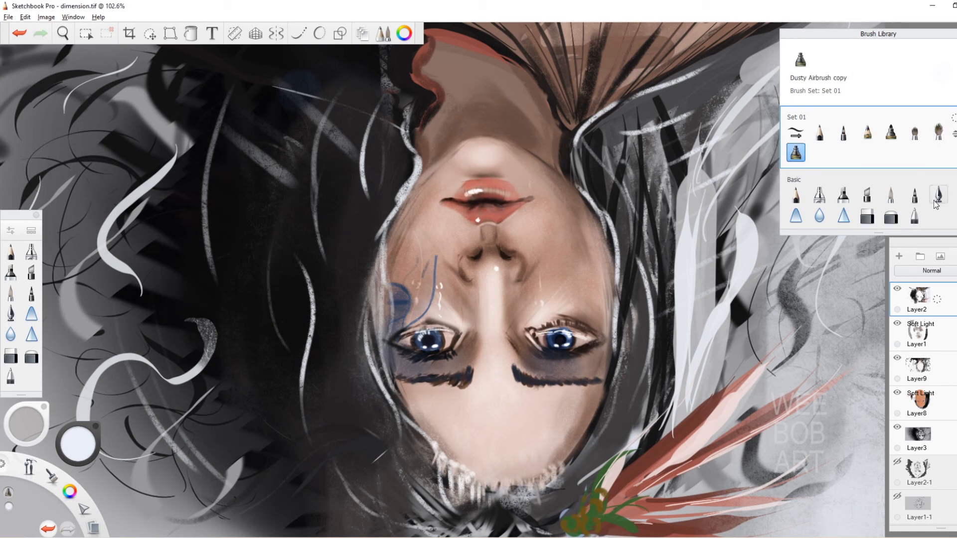
Draw pale Marker strands along both edges of the face, from the jaw towards the forehead
{"action": "left_click", "coordinate": [891, 194]}
{"action": "key", "text": "b"}
{"action": "left_click", "coordinate": [915, 195]}
{"action": "left_click", "coordinate": [843, 194]}
{"action": "left_click_drag", "start_coordinate": [616, 295], "coordinate": [606, 426]}
{"action": "left_click_drag", "start_coordinate": [622, 227], "coordinate": [618, 321]}
{"action": "left_click_drag", "start_coordinate": [592, 163], "coordinate": [606, 226]}
{"action": "left_click_drag", "start_coordinate": [367, 287], "coordinate": [377, 389]}
{"action": "left_click_drag", "start_coordinate": [389, 408], "coordinate": [403, 464]}
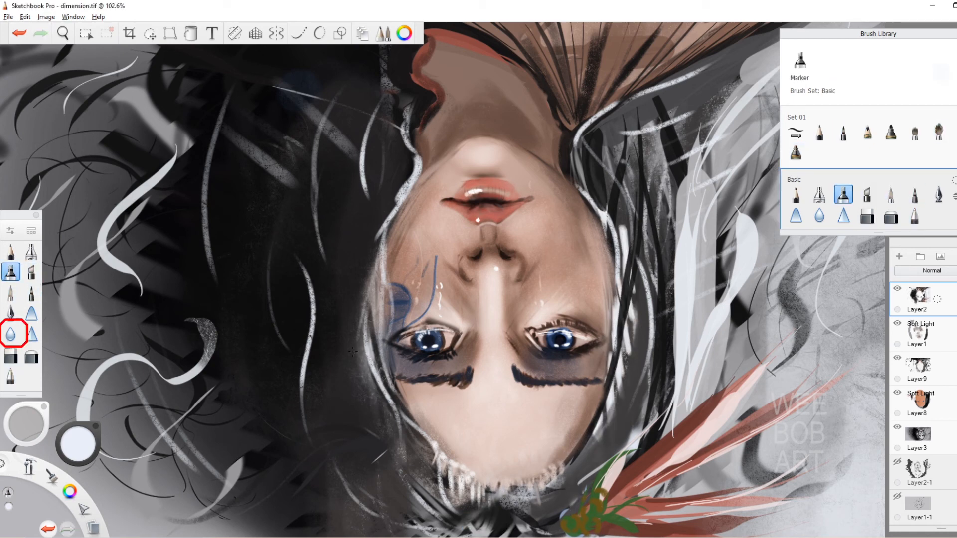
{"action": "left_click_drag", "start_coordinate": [382, 248], "coordinate": [360, 310]}
{"action": "key", "text": "ctrl+z"}
{"action": "mouse_move", "coordinate": [413, 443]}
{"action": "left_mouse_down"}
{"action": "mouse_move", "coordinate": [421, 513]}
{"action": "mouse_move", "coordinate": [529, 528]}
{"action": "left_mouse_up"}
{"action": "left_click", "coordinate": [867, 132]}
{"action": "key", "text": "ctrl+z"}
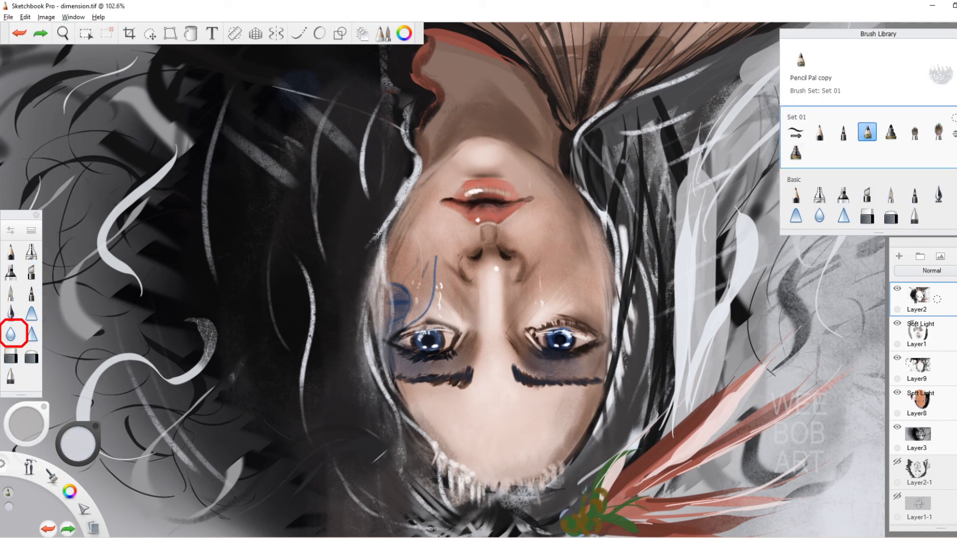
Draw grainy pale strands with Pencil Pal copy through the dark hair and the lighter hair on the opposite side
{"action": "left_click_drag", "start_coordinate": [377, 233], "coordinate": [347, 397]}
{"action": "left_click_drag", "start_coordinate": [225, 215], "coordinate": [263, 427]}
{"action": "left_click_drag", "start_coordinate": [266, 247], "coordinate": [273, 397]}
{"action": "left_click_drag", "start_coordinate": [763, 271], "coordinate": [732, 392]}
{"action": "left_click_drag", "start_coordinate": [735, 181], "coordinate": [765, 277]}
{"action": "left_click_drag", "start_coordinate": [231, 297], "coordinate": [251, 418]}
{"action": "left_click_drag", "start_coordinate": [142, 340], "coordinate": [186, 471]}
{"action": "left_click_drag", "start_coordinate": [288, 482], "coordinate": [306, 504]}
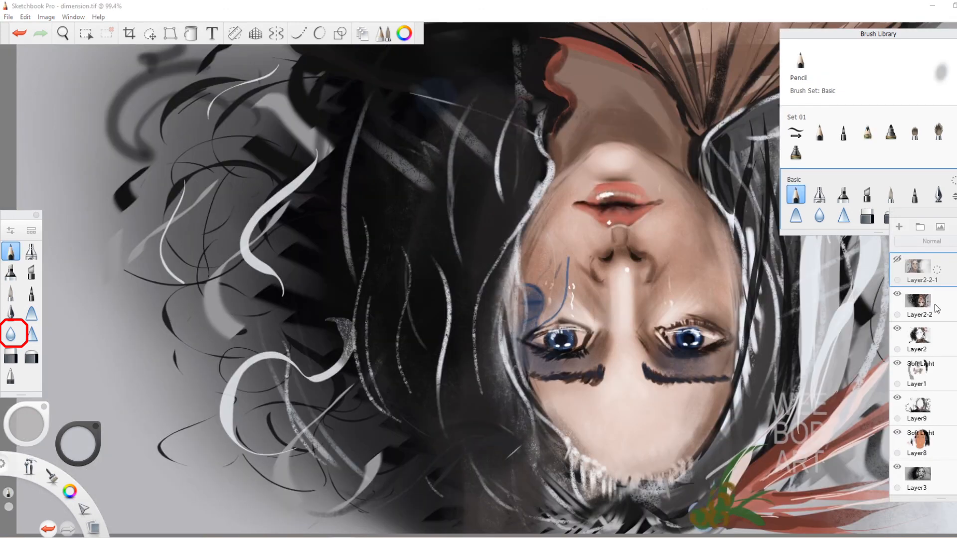
Draw translucent pale Pencil strands across the neck and neighbouring dark hair, starting at brush size 14
{"action": "key", "text": "bracketright"}
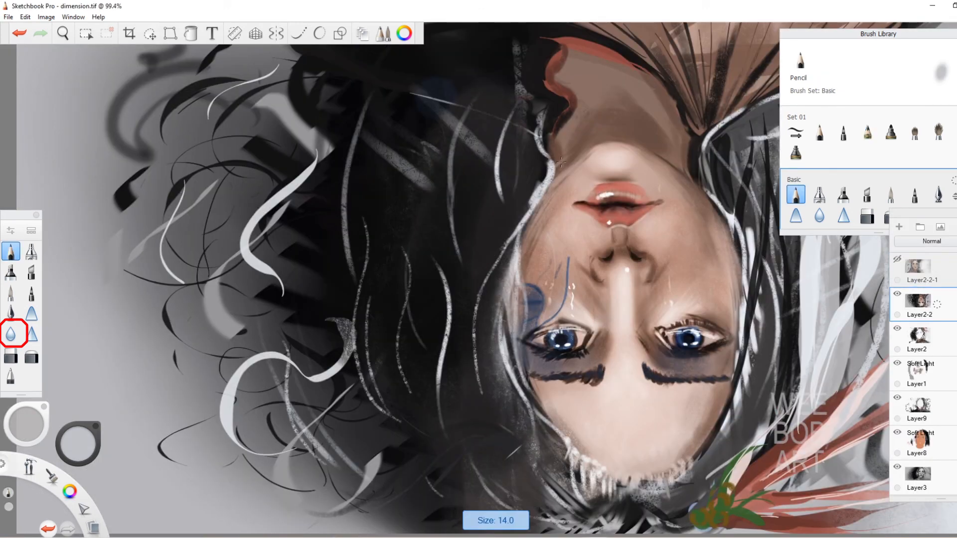
{"action": "left_click_drag", "start_coordinate": [656, 147], "coordinate": [704, 179]}
{"action": "left_click_drag", "start_coordinate": [664, 121], "coordinate": [713, 153]}
{"action": "key", "text": "bracketleft"}
{"action": "left_click_drag", "start_coordinate": [505, 124], "coordinate": [600, 82]}
{"action": "left_click_drag", "start_coordinate": [470, 117], "coordinate": [566, 67]}
{"action": "left_click_drag", "start_coordinate": [443, 116], "coordinate": [513, 65]}
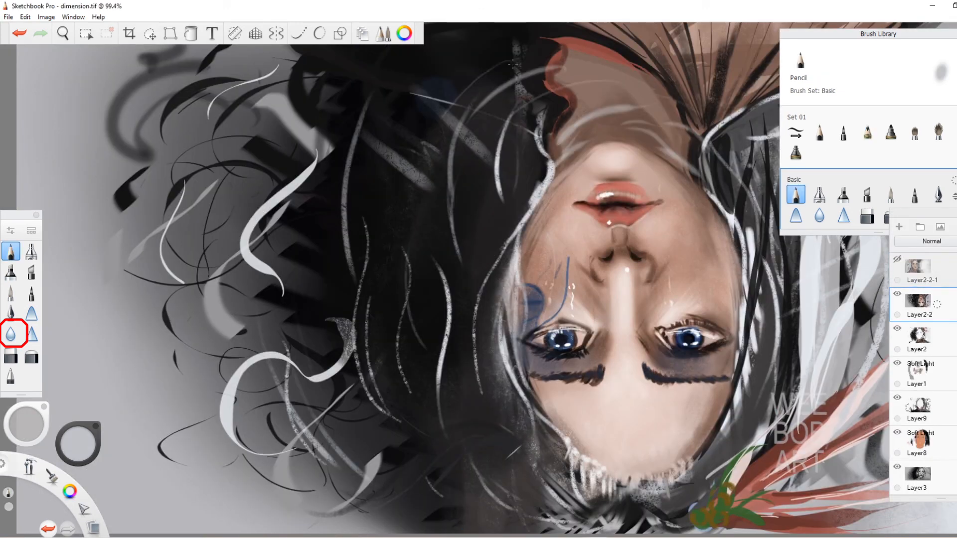
Soften the red collar edge and the brown garment beside the neck with the Blur brush
{"action": "left_click", "coordinate": [11, 334]}
{"action": "mouse_move", "coordinate": [573, 95]}
{"action": "left_mouse_down"}
{"action": "mouse_move", "coordinate": [554, 97]}
{"action": "mouse_move", "coordinate": [548, 146]}
{"action": "left_mouse_up"}
{"action": "key", "text": "ctrl+z"}
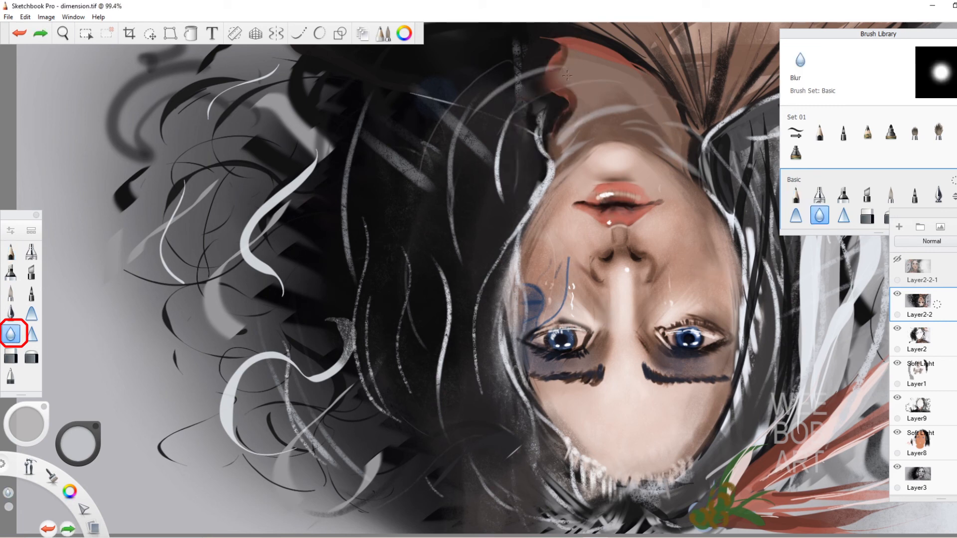
{"action": "left_click_drag", "start_coordinate": [574, 94], "coordinate": [552, 131]}
{"action": "mouse_move", "coordinate": [557, 56]}
{"action": "left_mouse_down"}
{"action": "mouse_move", "coordinate": [710, 55]}
{"action": "mouse_move", "coordinate": [724, 83]}
{"action": "left_mouse_up"}
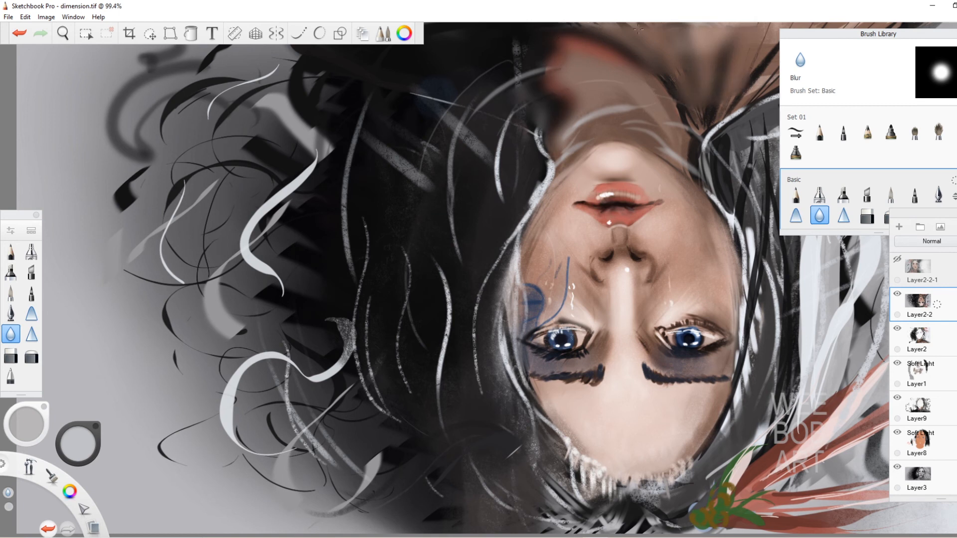
{"action": "key", "text": "bracketleft"}
Add brighter strands across the neck with an enlarged Pencil and adjust the brush colour's brightness
{"action": "left_click", "coordinate": [11, 251]}
{"action": "key", "text": "bracketright"}
{"action": "key", "text": "bracketright"}
{"action": "left_click_drag", "start_coordinate": [617, 107], "coordinate": [564, 137]}
{"action": "left_click_drag", "start_coordinate": [634, 91], "coordinate": [615, 95]}
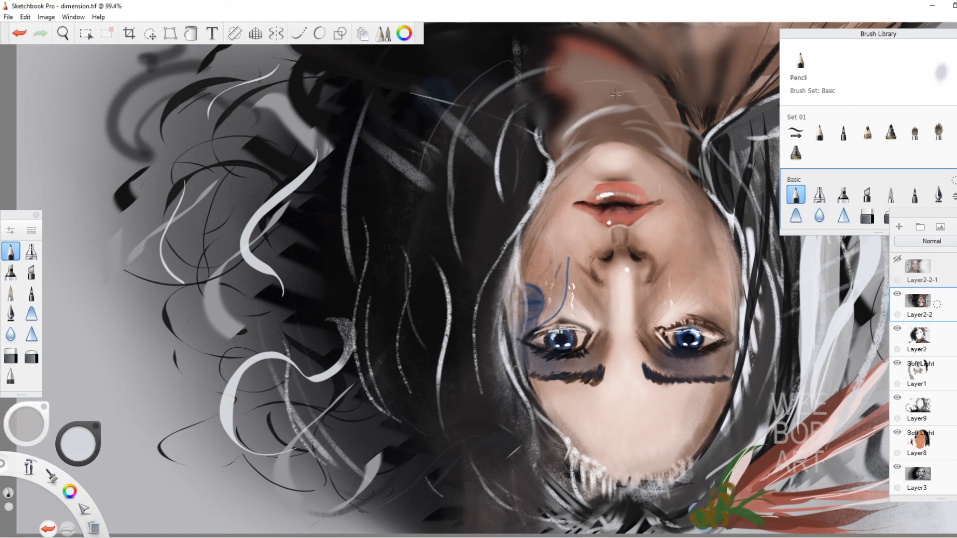
{"action": "mouse_move", "coordinate": [78, 444]}
{"action": "left_mouse_down"}
{"action": "mouse_move", "coordinate": [120, 382]}
{"action": "mouse_move", "coordinate": [97, 412]}
{"action": "mouse_move", "coordinate": [96, 399]}
{"action": "left_mouse_up"}
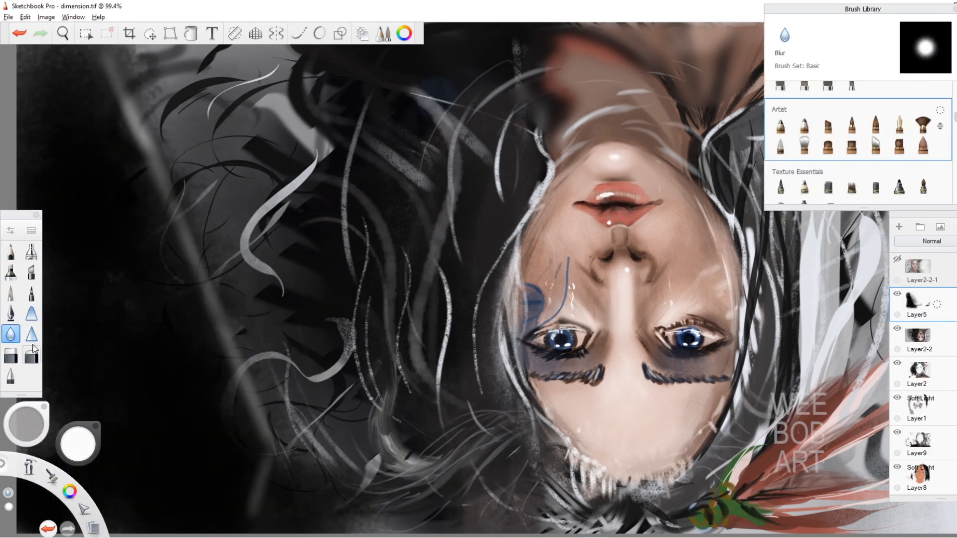
Paint small bubbles in the dark background and hair with the Pencil, using white and sampled hair tones
{"action": "left_click", "coordinate": [182, 313]}
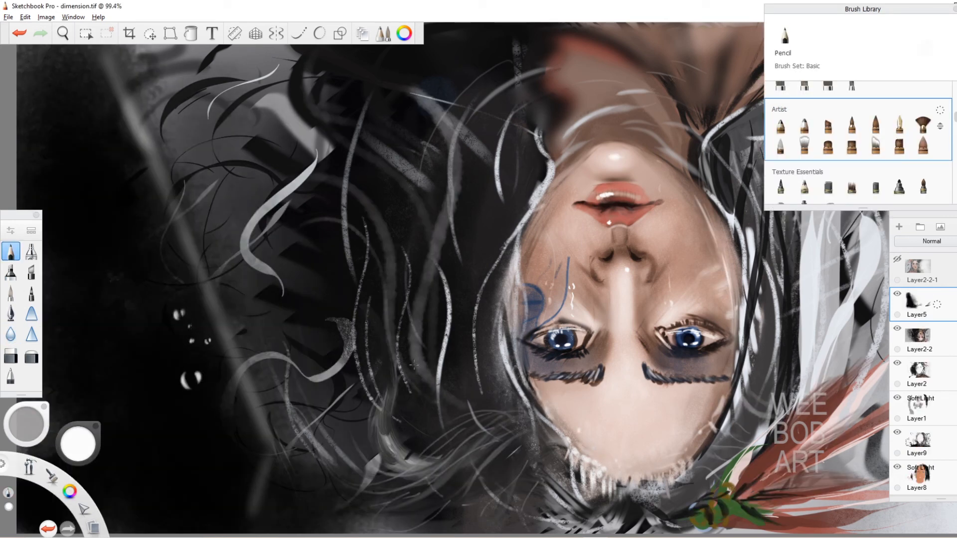
{"action": "left_click_drag", "start_coordinate": [451, 108], "coordinate": [451, 124]}
{"action": "left_click", "coordinate": [493, 284], "text": "alt"}
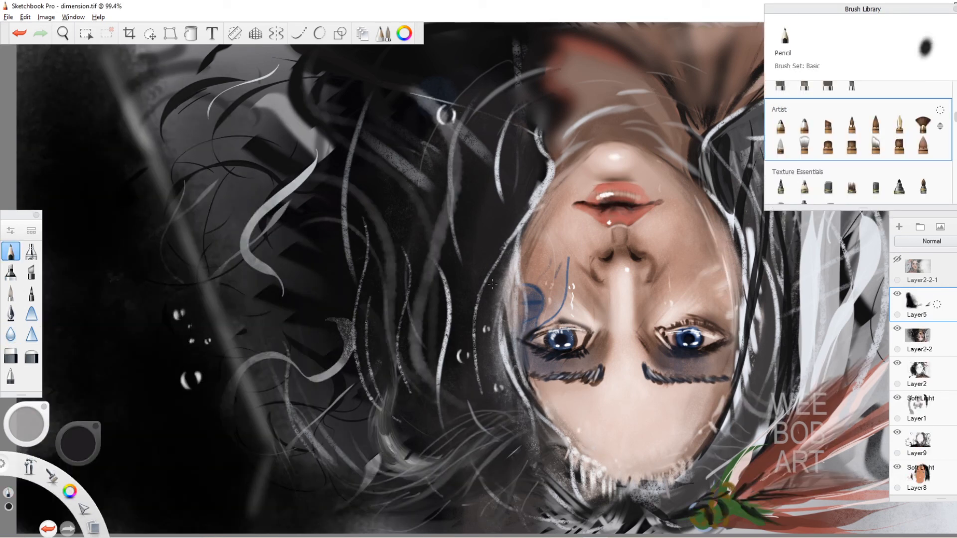
{"action": "left_click", "coordinate": [449, 319], "text": "alt"}
{"action": "left_click_drag", "start_coordinate": [481, 235], "coordinate": [481, 243]}
{"action": "left_click_drag", "start_coordinate": [484, 236], "coordinate": [484, 242]}
{"action": "key", "text": "bracketleft"}
{"action": "left_click", "coordinate": [499, 231]}
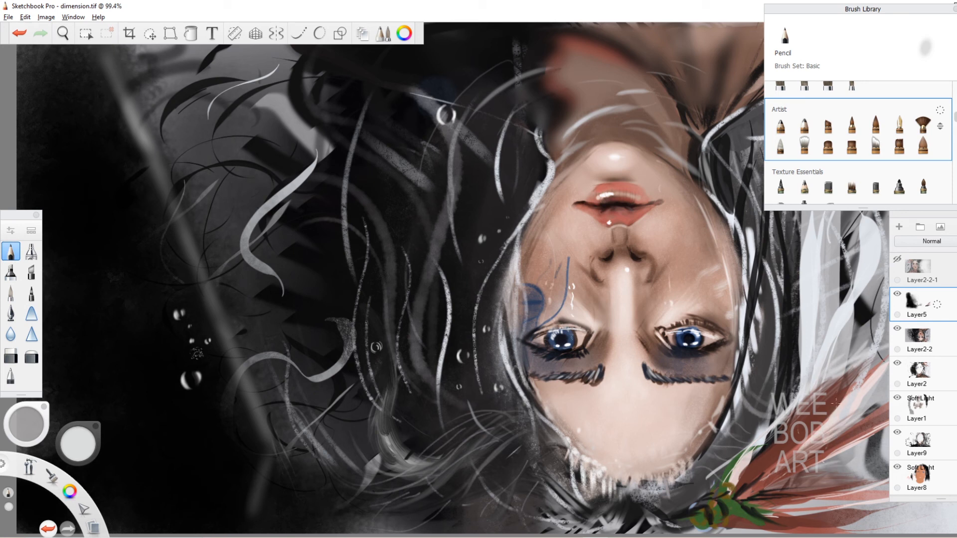
Sample white and draw a crisp highlight along the long diagonal line in the dark background with an enlarged Pencil
{"action": "left_click", "coordinate": [728, 474], "text": "alt"}
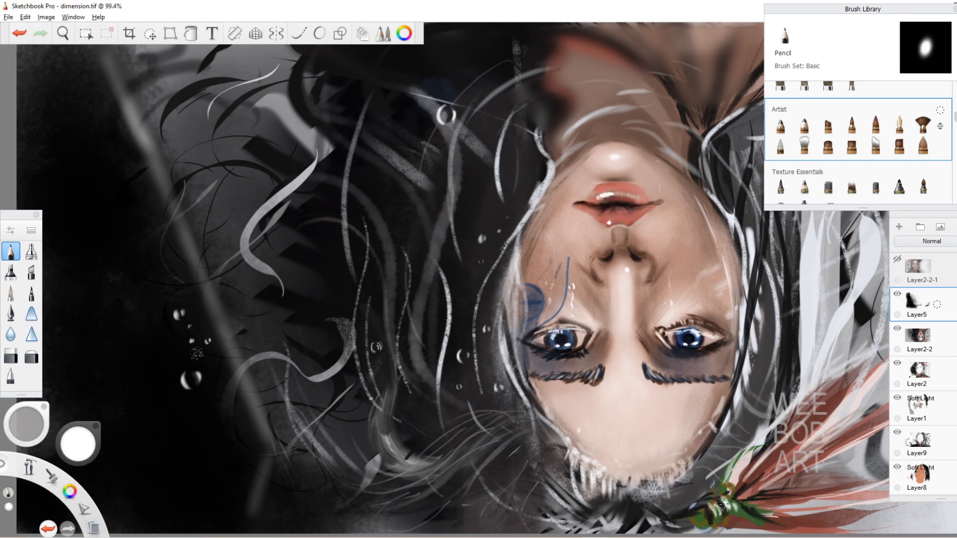
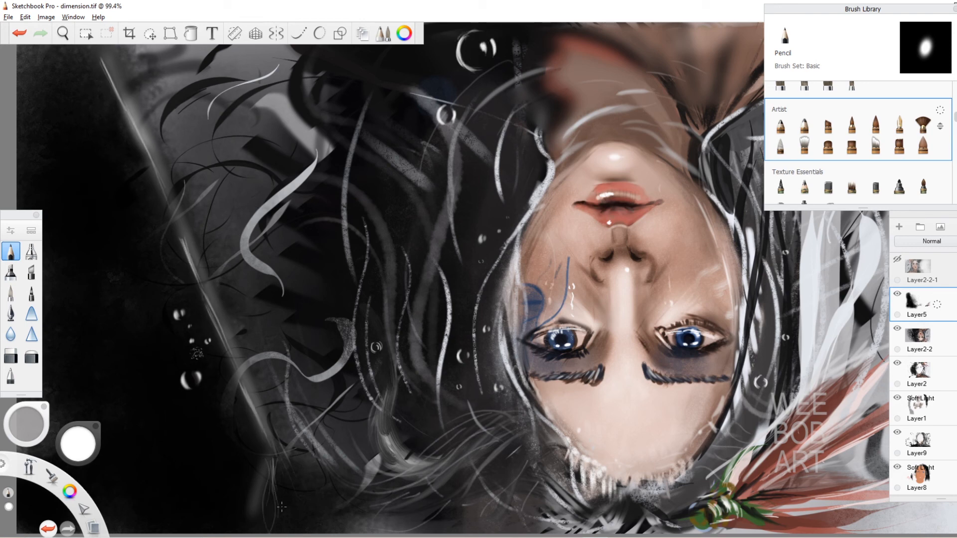
{"action": "key", "text": "bracketright"}
{"action": "left_click_drag", "start_coordinate": [99, 54], "coordinate": [130, 119]}
{"action": "left_click_drag", "start_coordinate": [155, 166], "coordinate": [189, 249]}
{"action": "key", "text": "bracketright"}
{"action": "left_click_drag", "start_coordinate": [97, 52], "coordinate": [88, 86]}
{"action": "left_click_drag", "start_coordinate": [222, 422], "coordinate": [247, 420]}
Turn on the one-point perspective guide, draw the fan's outer edge and base, and reposition the vanishing point
{"action": "left_click", "coordinate": [234, 33]}
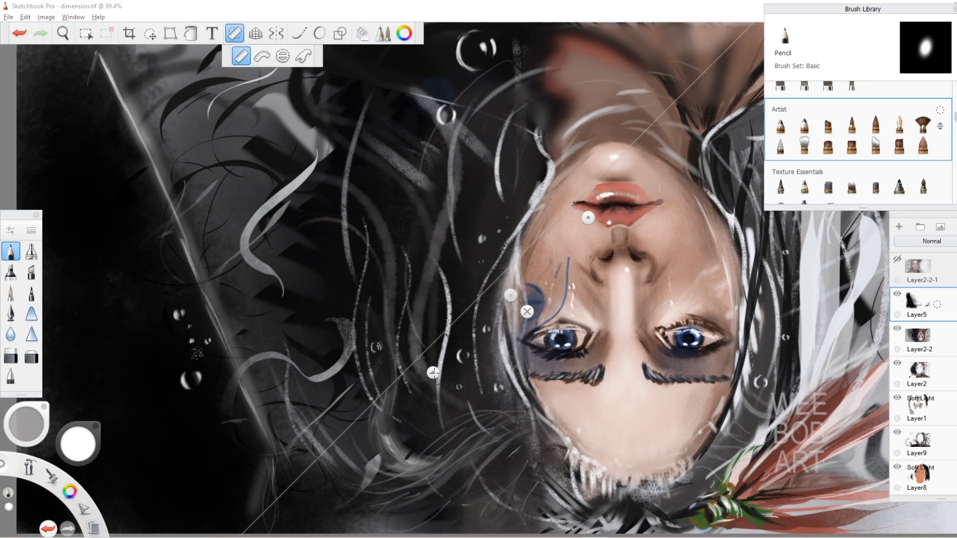
{"action": "left_click_drag", "start_coordinate": [433, 373], "coordinate": [157, 398]}
{"action": "left_click", "coordinate": [256, 33]}
{"action": "left_click", "coordinate": [209, 56]}
{"action": "left_click_drag", "start_coordinate": [97, 55], "coordinate": [84, 317]}
{"action": "mouse_move", "coordinate": [179, 468]}
{"action": "left_mouse_down"}
{"action": "mouse_move", "coordinate": [253, 469]}
{"action": "mouse_move", "coordinate": [153, 469]}
{"action": "left_mouse_up"}
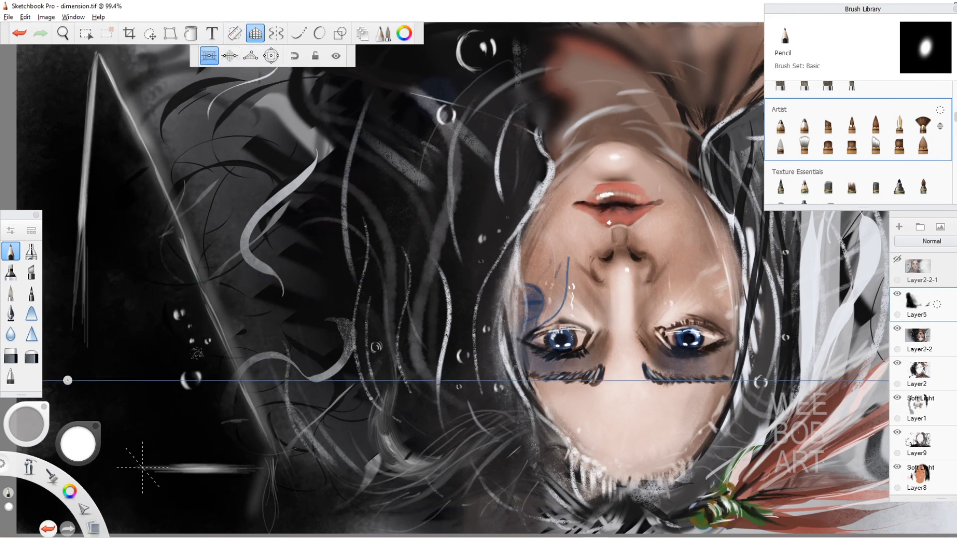
{"action": "left_click_drag", "start_coordinate": [82, 340], "coordinate": [82, 422]}
{"action": "mouse_move", "coordinate": [67, 380]}
{"action": "left_mouse_down"}
{"action": "mouse_move", "coordinate": [112, 366]}
{"action": "mouse_move", "coordinate": [115, 427]}
{"action": "left_mouse_up"}
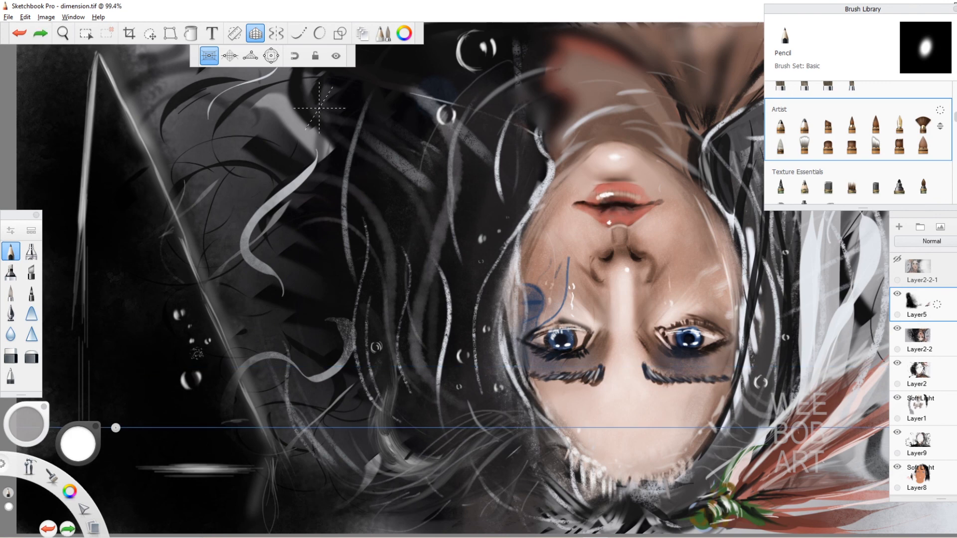
Try the fisheye perspective guide for curved strokes over the fan and undo them
{"action": "left_click", "coordinate": [229, 55]}
{"action": "left_click", "coordinate": [271, 56]}
{"action": "left_click_drag", "start_coordinate": [508, 278], "coordinate": [210, 293]}
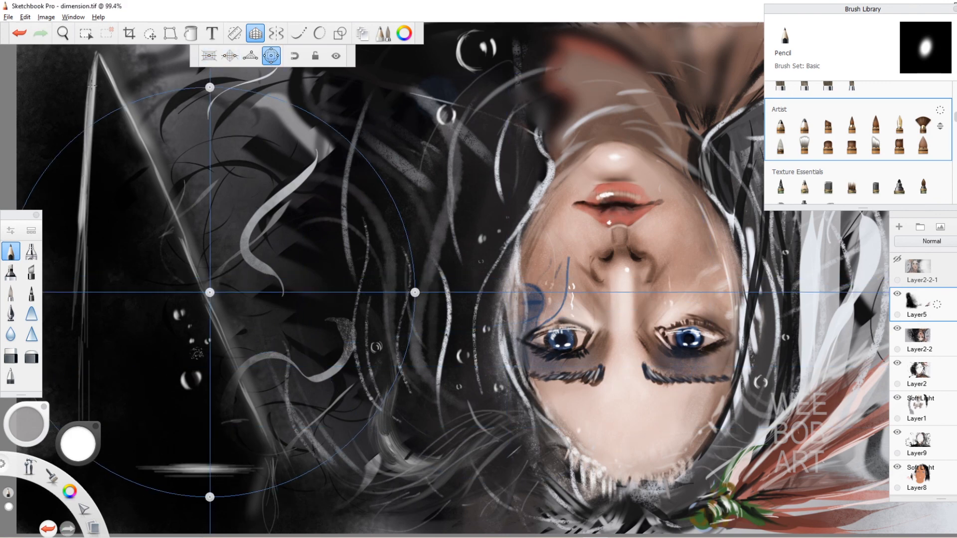
{"action": "left_click_drag", "start_coordinate": [94, 62], "coordinate": [184, 481]}
{"action": "left_click_drag", "start_coordinate": [83, 90], "coordinate": [198, 492]}
{"action": "key", "text": "ctrl+z"}
{"action": "key", "text": "ctrl+z"}
{"action": "left_click_drag", "start_coordinate": [372, 319], "coordinate": [290, 461]}
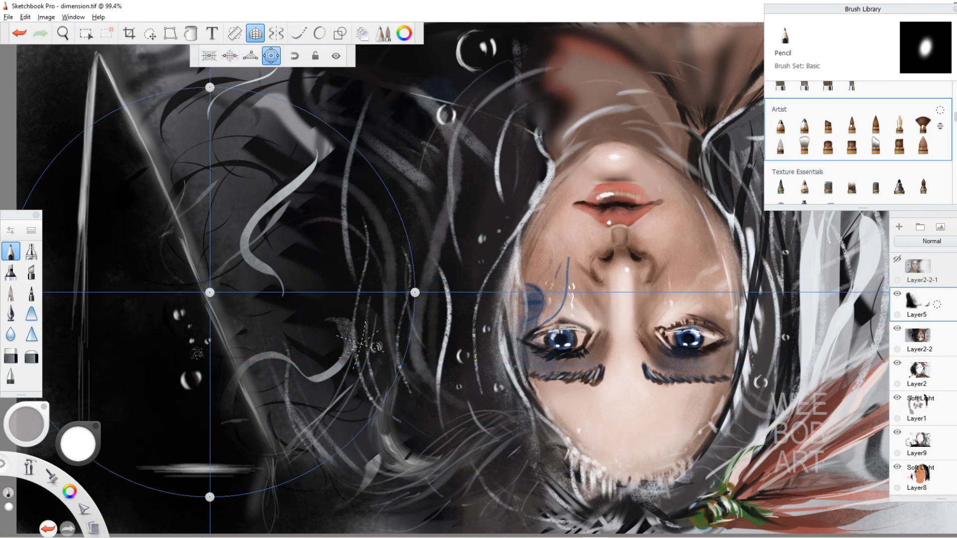
Draw white fan ribs from the diagonal line towards the vanishing point using the one-point perspective guide
{"action": "left_click", "coordinate": [209, 56]}
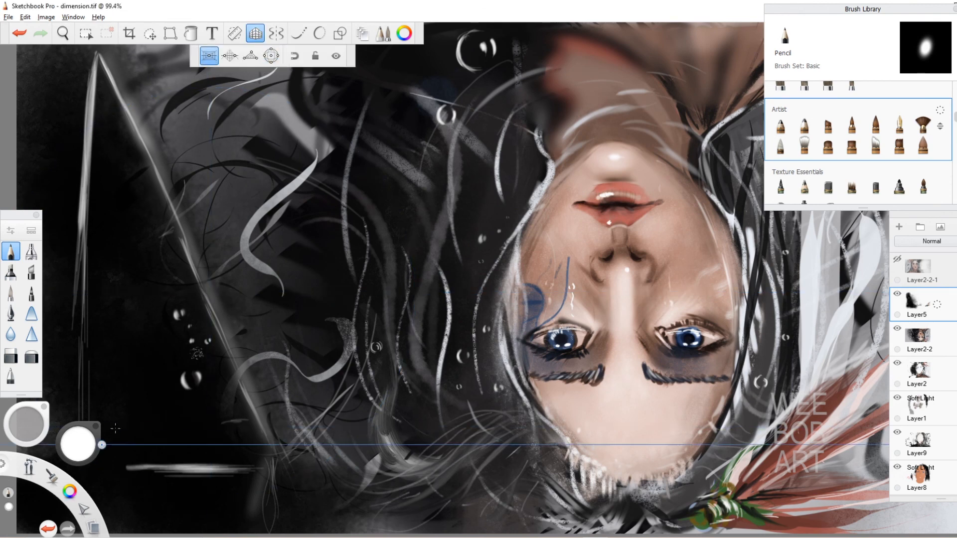
{"action": "left_click_drag", "start_coordinate": [136, 135], "coordinate": [86, 422]}
{"action": "left_click_drag", "start_coordinate": [175, 197], "coordinate": [94, 422]}
{"action": "left_click_drag", "start_coordinate": [198, 281], "coordinate": [104, 430]}
{"action": "left_click_drag", "start_coordinate": [239, 380], "coordinate": [103, 458]}
{"action": "left_click_drag", "start_coordinate": [261, 427], "coordinate": [95, 470]}
{"action": "left_click_drag", "start_coordinate": [277, 468], "coordinate": [119, 467]}
{"action": "left_click_drag", "start_coordinate": [275, 469], "coordinate": [120, 473]}
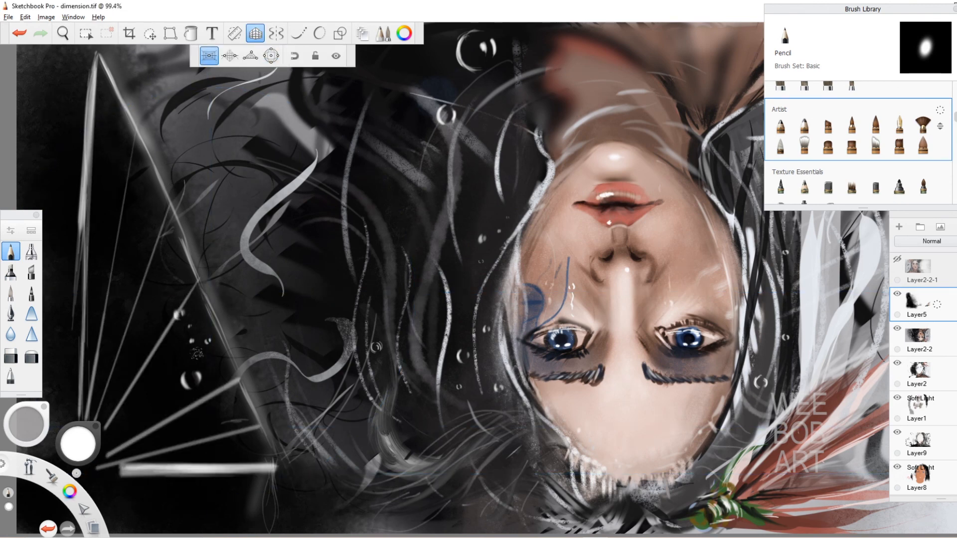
{"action": "left_click_drag", "start_coordinate": [169, 207], "coordinate": [102, 419]}
{"action": "left_click_drag", "start_coordinate": [134, 59], "coordinate": [83, 410]}
Turn off the perspective guide and soften all the fan ribs with the Blur brush
{"action": "left_click", "coordinate": [255, 34]}
{"action": "left_click", "coordinate": [11, 334]}
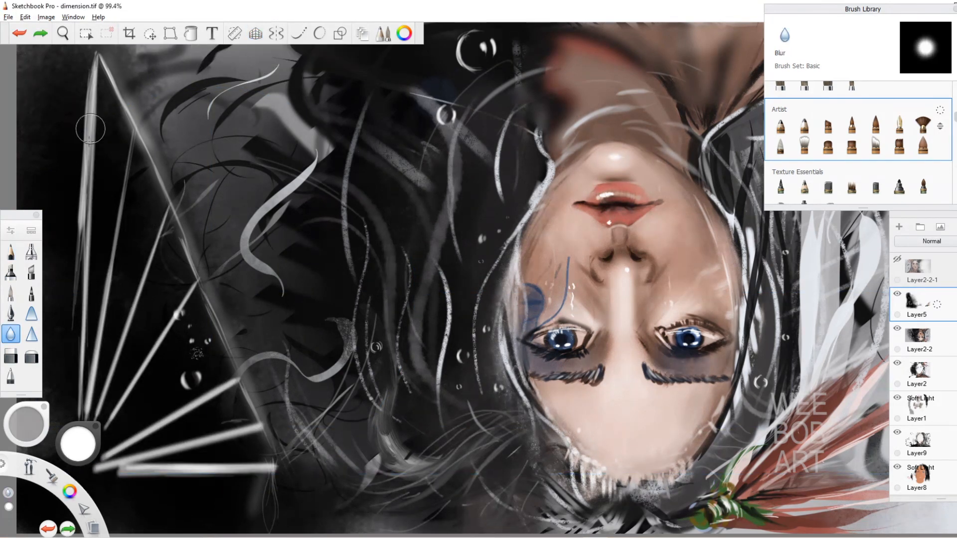
{"action": "left_click_drag", "start_coordinate": [91, 131], "coordinate": [85, 359]}
{"action": "left_click_drag", "start_coordinate": [90, 82], "coordinate": [86, 408]}
{"action": "left_click_drag", "start_coordinate": [130, 149], "coordinate": [102, 369]}
{"action": "left_click_drag", "start_coordinate": [141, 298], "coordinate": [105, 417]}
{"action": "left_click_drag", "start_coordinate": [169, 328], "coordinate": [109, 422]}
{"action": "left_click_drag", "start_coordinate": [252, 430], "coordinate": [180, 446]}
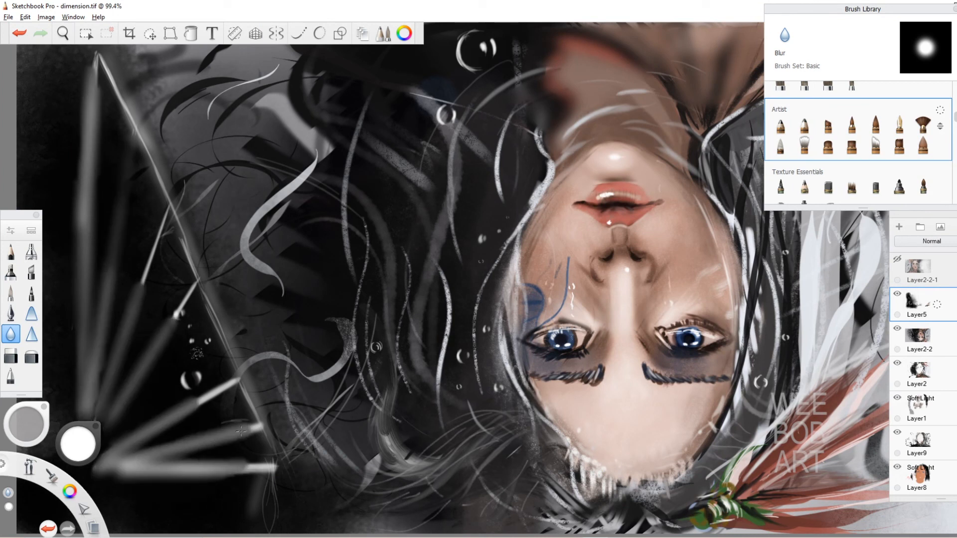
{"action": "left_click_drag", "start_coordinate": [235, 381], "coordinate": [191, 404]}
{"action": "left_click_drag", "start_coordinate": [275, 469], "coordinate": [227, 470]}
{"action": "left_click_drag", "start_coordinate": [165, 219], "coordinate": [142, 297]}
{"action": "left_click_drag", "start_coordinate": [195, 284], "coordinate": [172, 319]}
Redraw bright white Pencil highlights on the outer parts of the softened fan ribs
{"action": "left_click", "coordinate": [11, 252]}
{"action": "left_click_drag", "start_coordinate": [97, 54], "coordinate": [87, 243]}
{"action": "left_click_drag", "start_coordinate": [96, 62], "coordinate": [89, 162]}
{"action": "left_click_drag", "start_coordinate": [90, 118], "coordinate": [90, 214]}
{"action": "left_click_drag", "start_coordinate": [135, 127], "coordinate": [114, 276]}
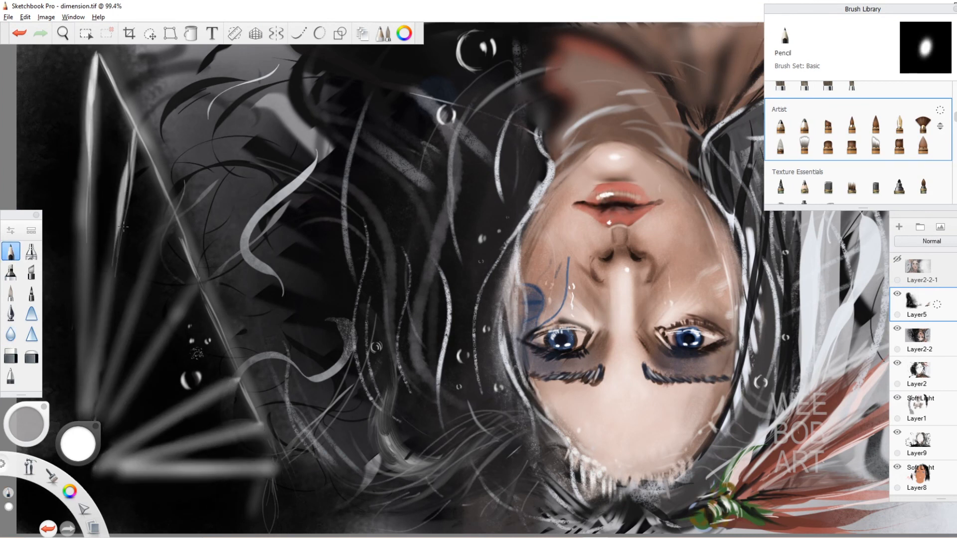
{"action": "left_click_drag", "start_coordinate": [241, 380], "coordinate": [175, 418]}
{"action": "left_click_drag", "start_coordinate": [264, 431], "coordinate": [182, 451]}
{"action": "left_click_drag", "start_coordinate": [287, 469], "coordinate": [187, 471]}
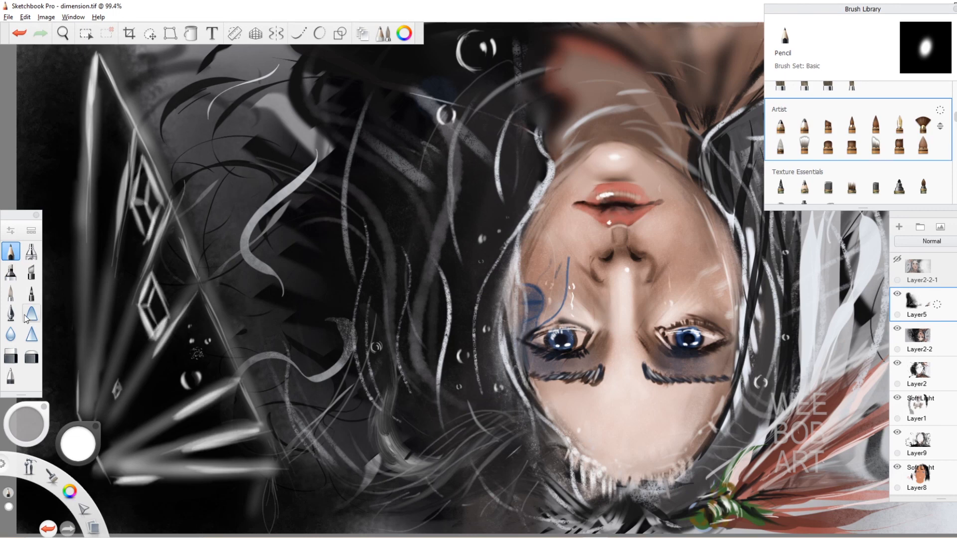
Adjust the Blur brush properties and soften the diamond patterns and rib ends of the fan
{"action": "left_click", "coordinate": [10, 334]}
{"action": "key", "text": "ctrl+z"}
{"action": "left_click", "coordinate": [10, 231]}
{"action": "left_click", "coordinate": [378, 261]}
{"action": "left_click", "coordinate": [489, 109]}
{"action": "left_click_drag", "start_coordinate": [203, 399], "coordinate": [180, 413]}
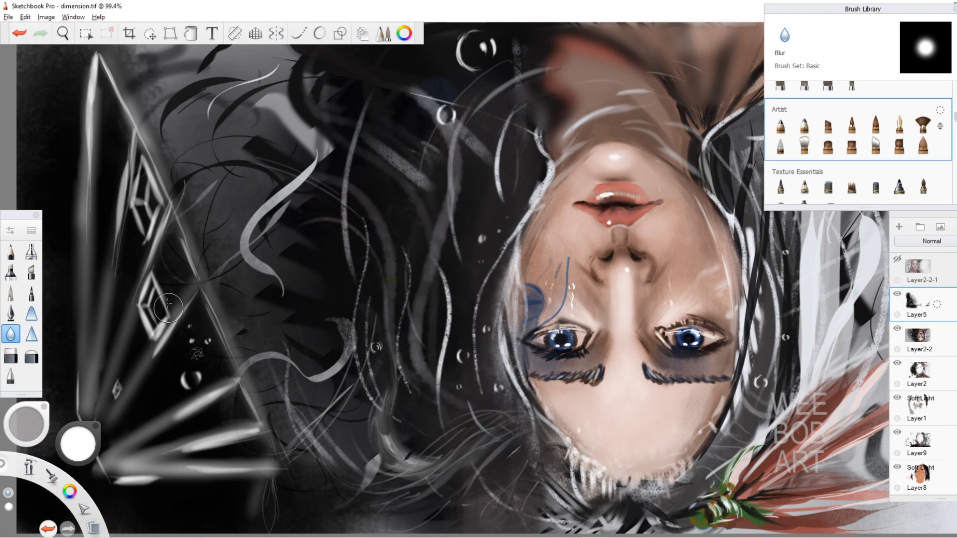
{"action": "left_click_drag", "start_coordinate": [152, 279], "coordinate": [158, 340]}
{"action": "left_click_drag", "start_coordinate": [145, 155], "coordinate": [124, 259]}
{"action": "left_click_drag", "start_coordinate": [172, 326], "coordinate": [158, 352]}
{"action": "left_click_drag", "start_coordinate": [154, 478], "coordinate": [102, 467]}
Choose the Sparkle brush from the Shape set and add white glints to bubbles in the hair, reducing the size to 33
{"action": "left_click", "coordinate": [32, 273]}
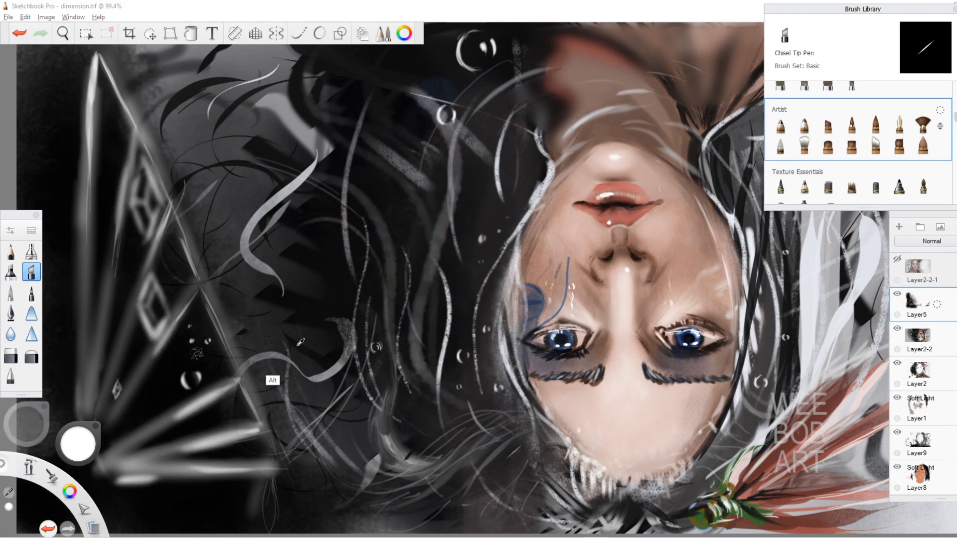
{"action": "left_click", "coordinate": [876, 126]}
{"action": "scroll", "coordinate": [868, 150], "scroll_direction": "down", "scroll_amount": 5}
{"action": "scroll", "coordinate": [868, 149], "scroll_direction": "down", "scroll_amount": 5}
{"action": "left_click", "coordinate": [876, 170]}
{"action": "left_click", "coordinate": [482, 47]}
{"action": "key", "text": "bracketleft"}
{"action": "left_click", "coordinate": [463, 354]}
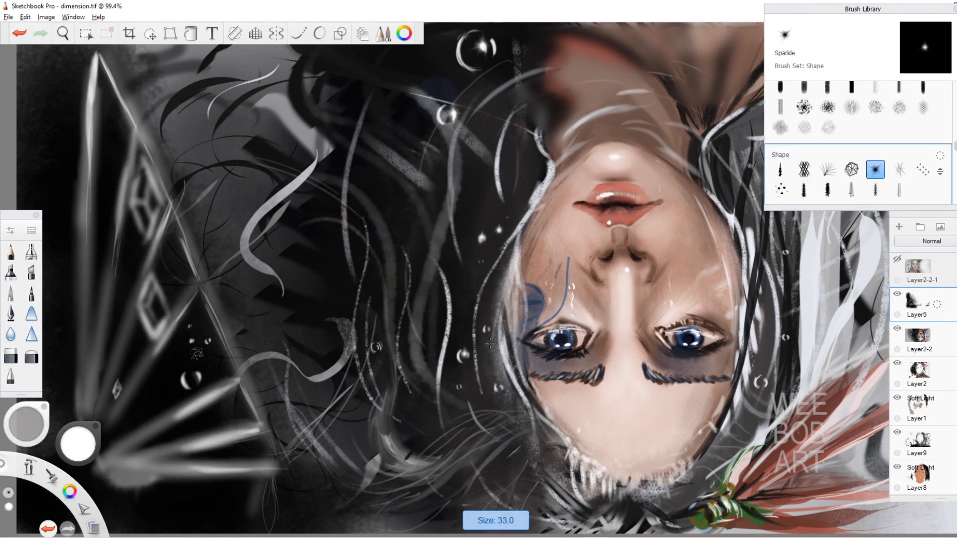
Stamp Sparkle glints on the hair and fan bubbles, the fan's lower diamond and its pivot, undoing the last stamp
{"action": "left_click", "coordinate": [376, 346]}
{"action": "left_click", "coordinate": [460, 386]}
{"action": "left_click", "coordinate": [190, 340]}
{"action": "left_click", "coordinate": [156, 307]}
{"action": "left_click", "coordinate": [95, 465]}
{"action": "key", "text": "ctrl+z"}
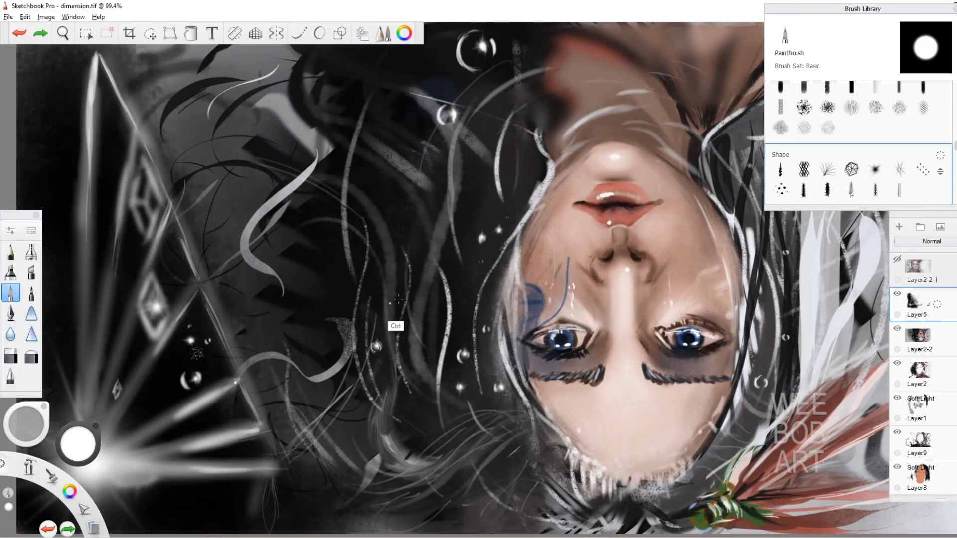
Soften the fan's diamond, its long outer rib and the shorter lower ribs with the Blur brush
{"action": "left_click", "coordinate": [11, 334]}
{"action": "left_click_drag", "start_coordinate": [152, 280], "coordinate": [155, 330]}
{"action": "left_click_drag", "start_coordinate": [97, 55], "coordinate": [90, 209]}
{"action": "left_click_drag", "start_coordinate": [232, 385], "coordinate": [177, 416]}
{"action": "left_click_drag", "start_coordinate": [255, 430], "coordinate": [184, 446]}
{"action": "left_click_drag", "start_coordinate": [92, 431], "coordinate": [54, 95]}
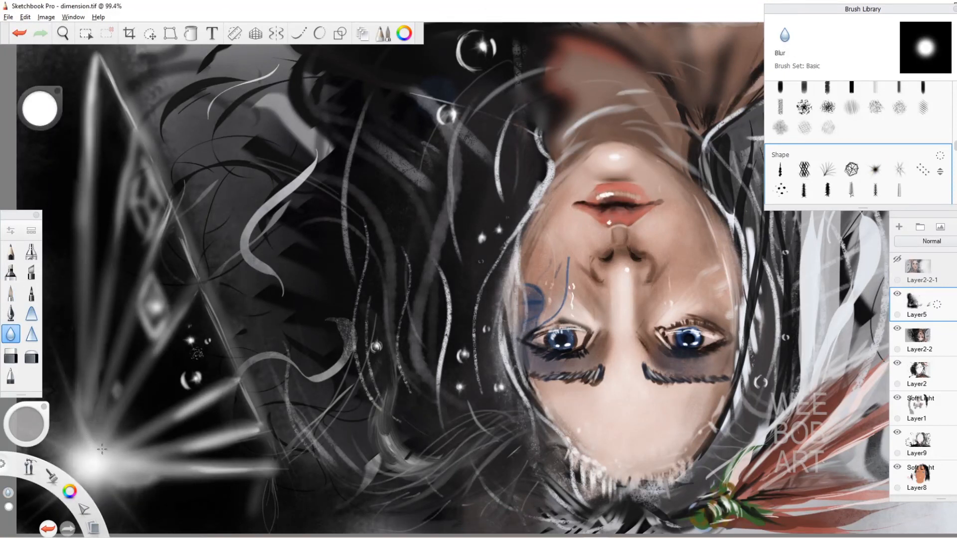
Fade the fan's diamonds and the dark areas between its ribs with the Soft Eraser
{"action": "left_click", "coordinate": [32, 355]}
{"action": "mouse_move", "coordinate": [227, 416]}
{"action": "left_mouse_down"}
{"action": "mouse_move", "coordinate": [200, 404]}
{"action": "mouse_move", "coordinate": [160, 454]}
{"action": "left_mouse_up"}
{"action": "left_click_drag", "start_coordinate": [145, 339], "coordinate": [94, 424]}
{"action": "left_click_drag", "start_coordinate": [204, 509], "coordinate": [140, 489]}
{"action": "left_click_drag", "start_coordinate": [137, 199], "coordinate": [107, 299]}
{"action": "left_click_drag", "start_coordinate": [210, 354], "coordinate": [155, 403]}
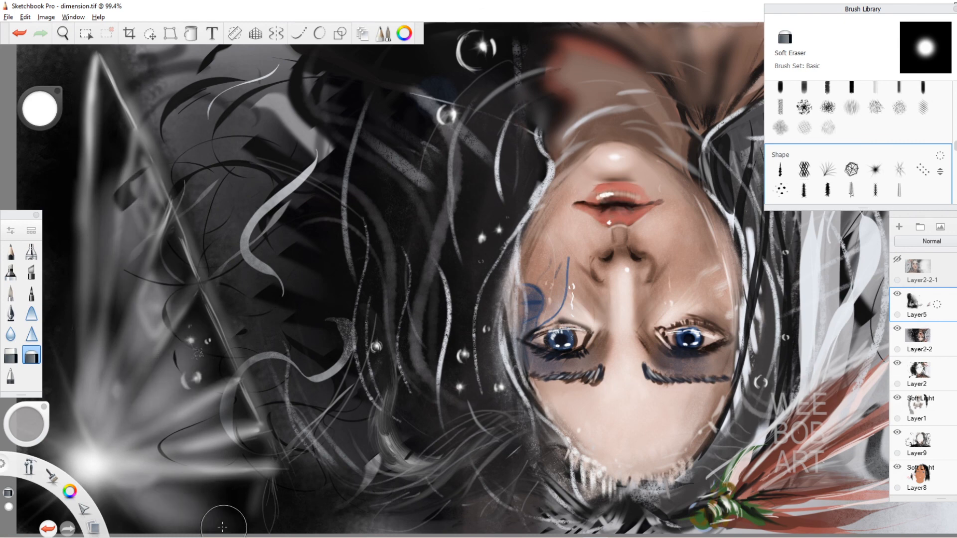
Draw small white bubbles across the fan with a slightly enlarged Pencil brush
{"action": "left_click", "coordinate": [11, 252]}
{"action": "key", "text": "bracketright"}
{"action": "mouse_move", "coordinate": [85, 241]}
{"action": "left_mouse_down"}
{"action": "mouse_move", "coordinate": [84, 232]}
{"action": "mouse_move", "coordinate": [105, 233]}
{"action": "left_mouse_up"}
{"action": "left_click_drag", "start_coordinate": [109, 329], "coordinate": [108, 349]}
{"action": "left_click_drag", "start_coordinate": [79, 335], "coordinate": [84, 344]}
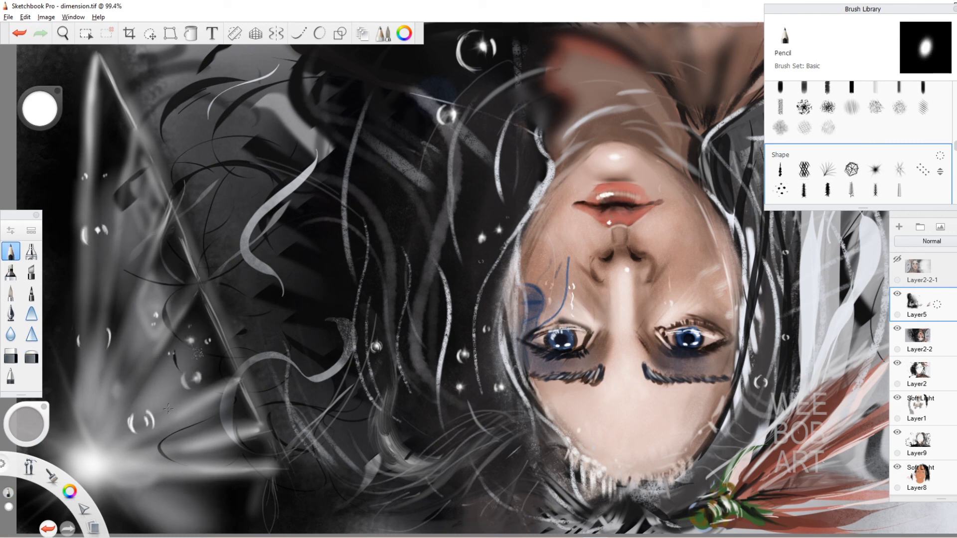
{"action": "left_click_drag", "start_coordinate": [145, 417], "coordinate": [145, 425]}
{"action": "left_click", "coordinate": [62, 349], "text": "alt"}
{"action": "left_click_drag", "start_coordinate": [80, 331], "coordinate": [85, 348]}
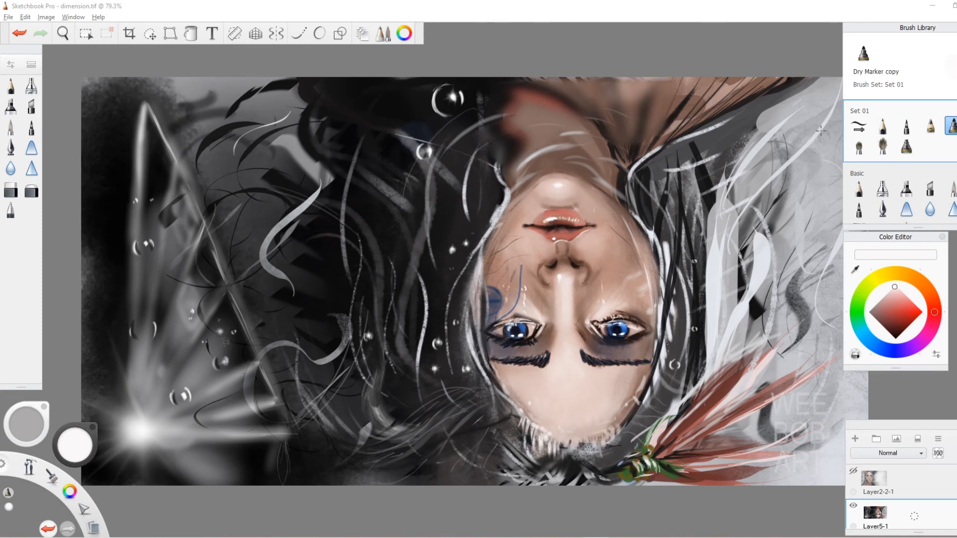
Add the Colorless Soft Flat Brush from the Colorless set to the brush palette
{"action": "scroll", "coordinate": [929, 153], "scroll_direction": "down", "scroll_amount": 2}
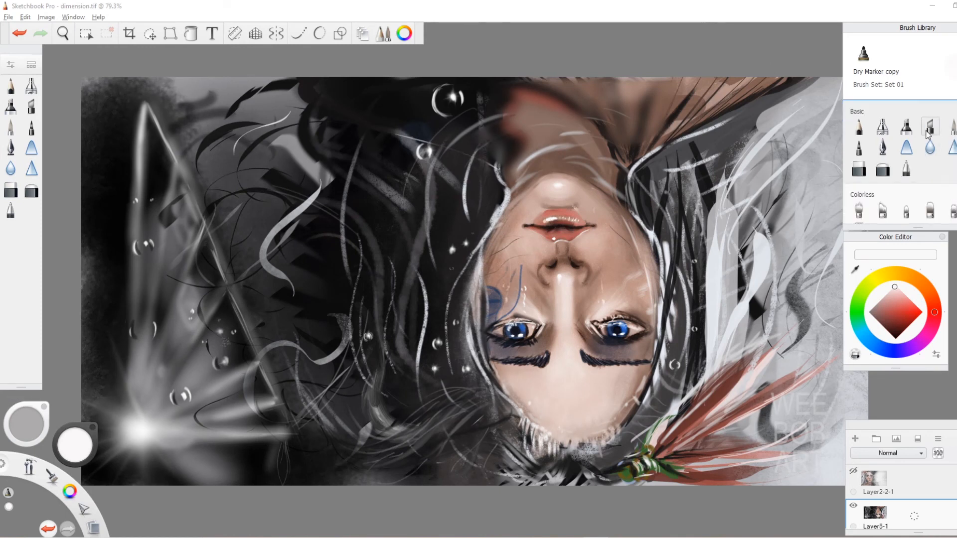
{"action": "scroll", "coordinate": [928, 132], "scroll_direction": "down", "scroll_amount": 1}
{"action": "left_click", "coordinate": [859, 200]}
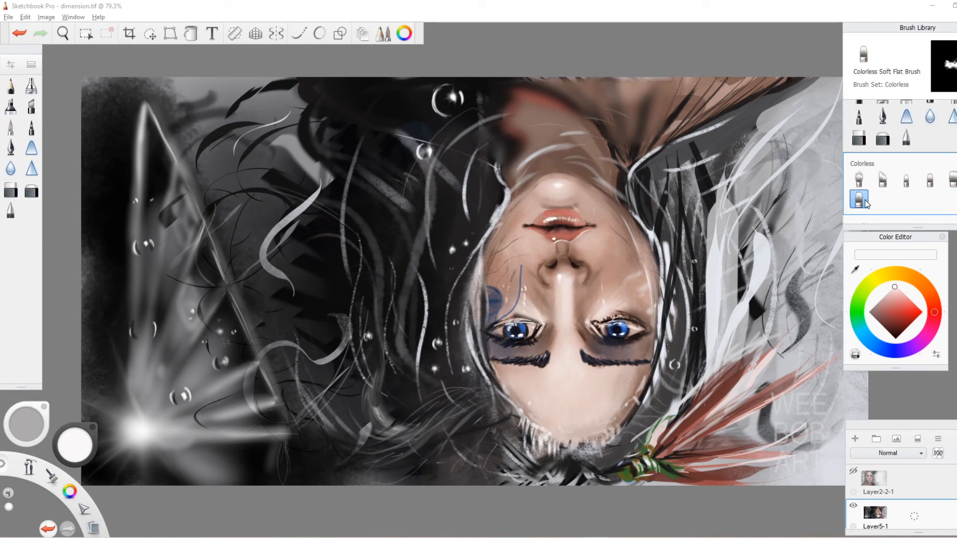
{"action": "left_click", "coordinate": [937, 170]}
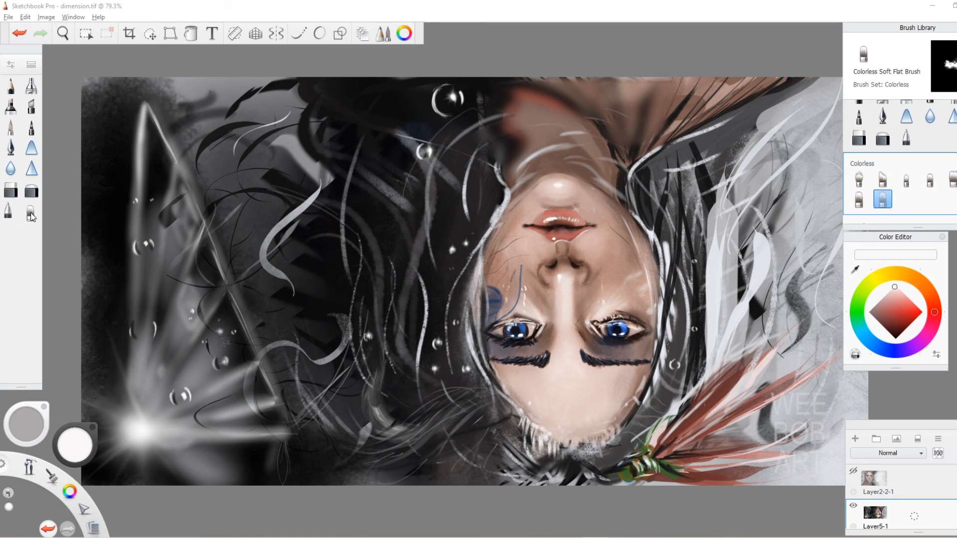
{"action": "left_click_drag", "start_coordinate": [31, 217], "coordinate": [31, 216]}
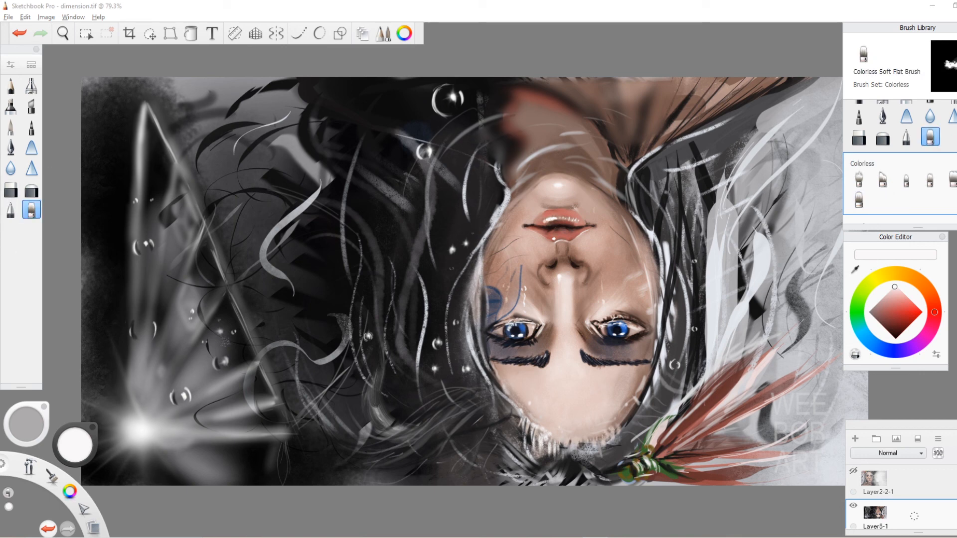
Add the Synthetic Fan Brush from the Synthetic Paint set to the brush palette
{"action": "scroll", "coordinate": [870, 189], "scroll_direction": "down", "scroll_amount": 3}
{"action": "left_click", "coordinate": [906, 168]}
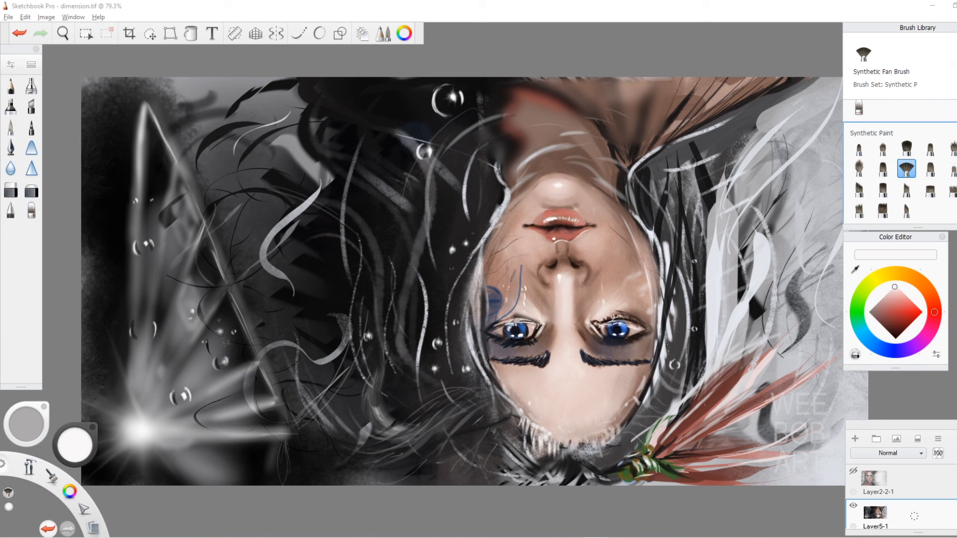
{"action": "left_click_drag", "start_coordinate": [955, 133], "coordinate": [943, 134]}
{"action": "mouse_move", "coordinate": [931, 167]}
{"action": "left_mouse_down"}
{"action": "mouse_move", "coordinate": [25, 204]}
{"action": "mouse_move", "coordinate": [15, 232]}
{"action": "left_mouse_up"}
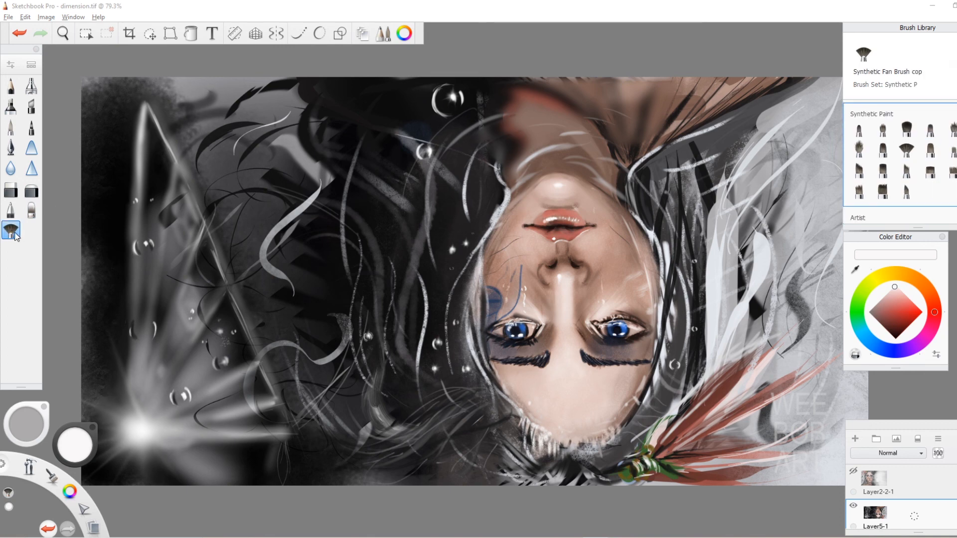
Toggle the brush palette off and on again, and check the Basic set for the added brushes
{"action": "scroll", "coordinate": [900, 163], "scroll_direction": "up", "scroll_amount": 10}
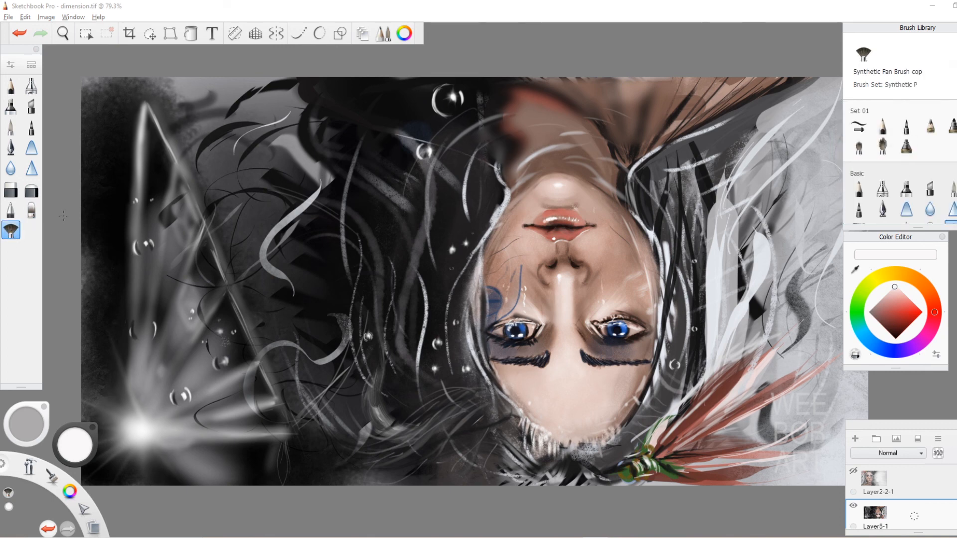
{"action": "left_click", "coordinate": [74, 17]}
{"action": "left_click", "coordinate": [73, 17]}
{"action": "left_click", "coordinate": [383, 33]}
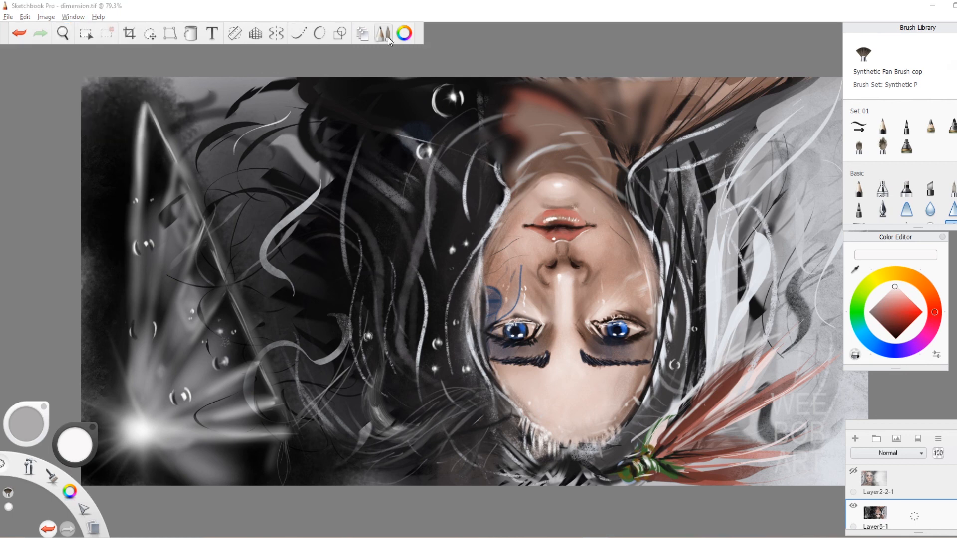
{"action": "left_click", "coordinate": [384, 33]}
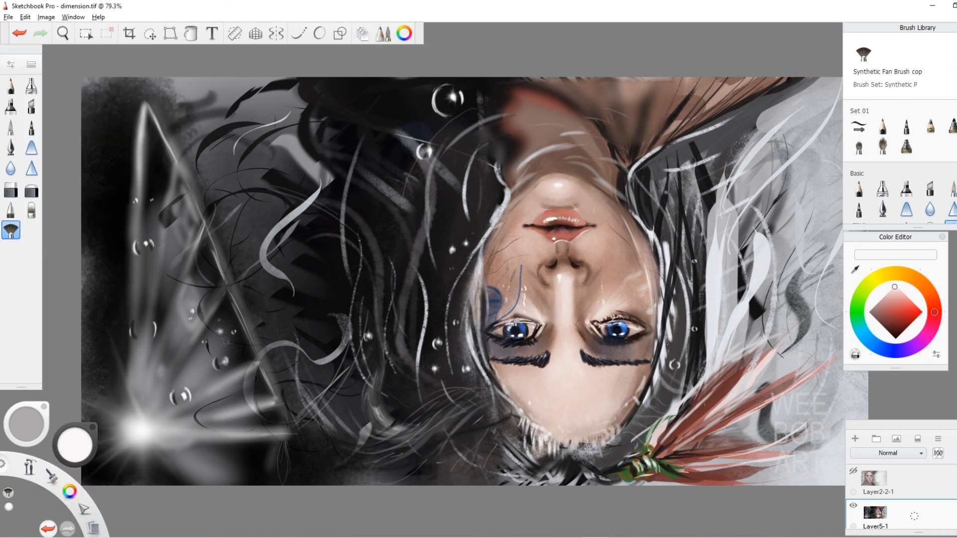
{"action": "scroll", "coordinate": [937, 151], "scroll_direction": "down", "scroll_amount": 1}
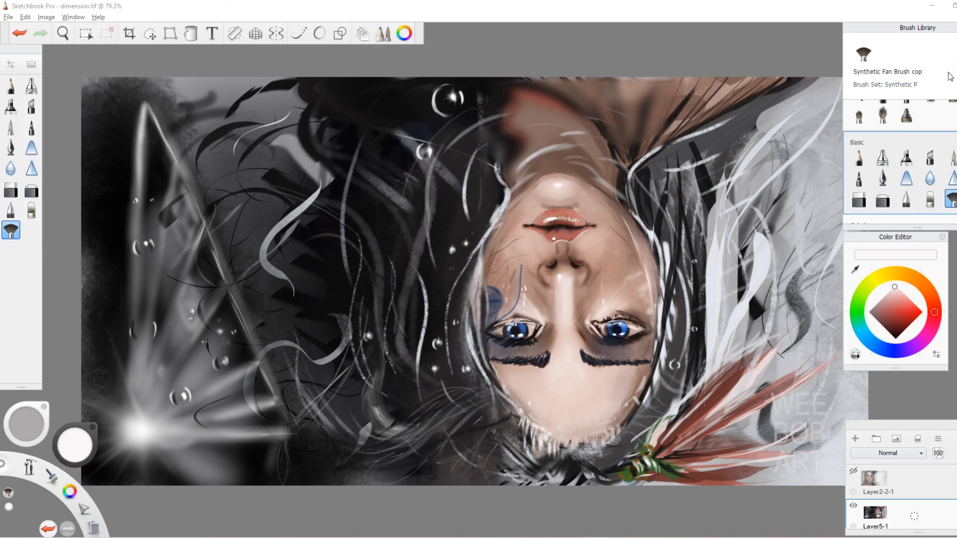
{"action": "mouse_move", "coordinate": [936, 148]}
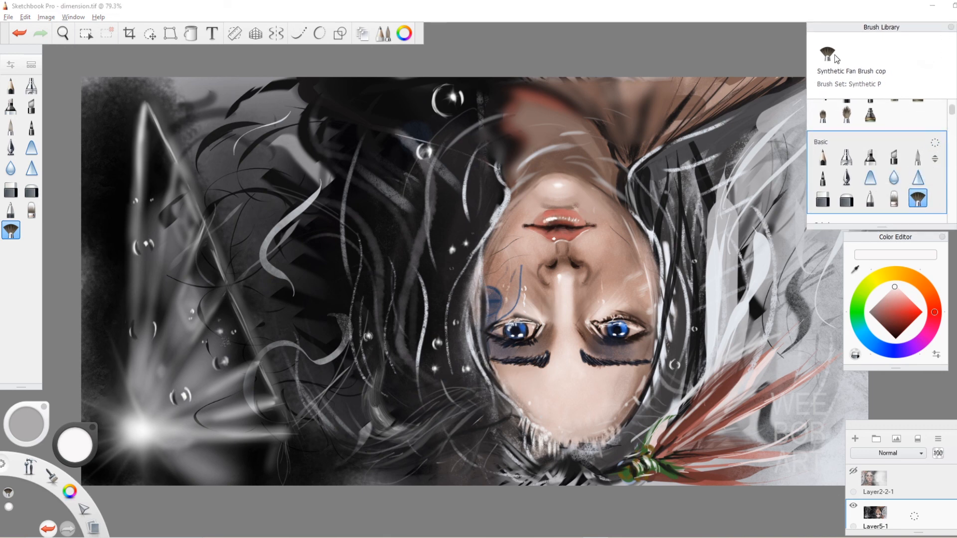
Select the Paintbrush and examine its advanced pressure and texture settings and its basic size and opacity properties
{"action": "left_click", "coordinate": [919, 157]}
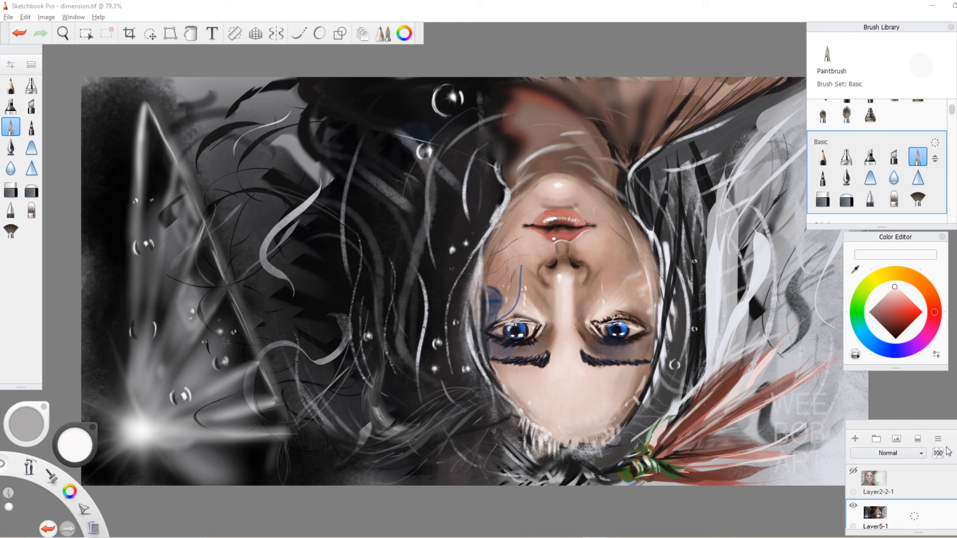
{"action": "left_click", "coordinate": [30, 64]}
{"action": "left_click", "coordinate": [31, 65]}
{"action": "left_click", "coordinate": [11, 65]}
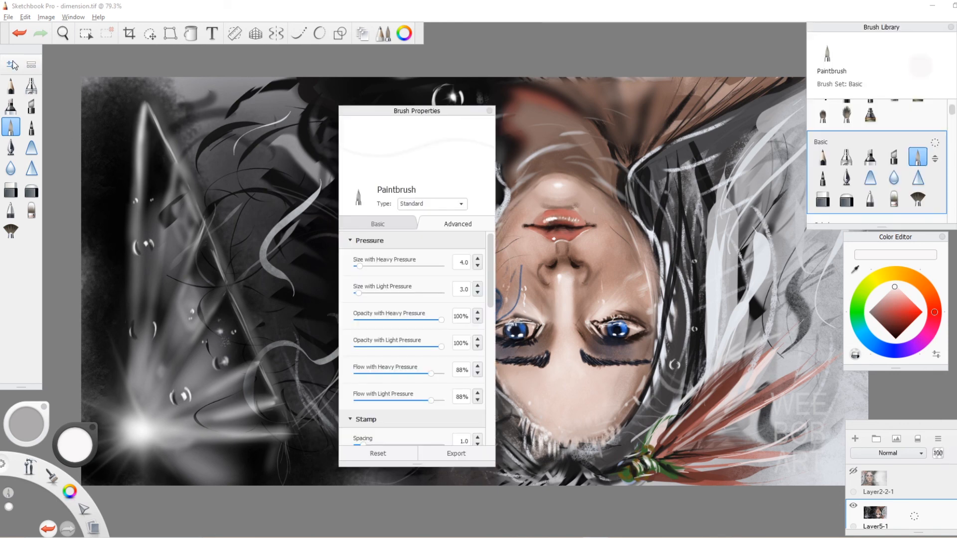
{"action": "left_click", "coordinate": [17, 67]}
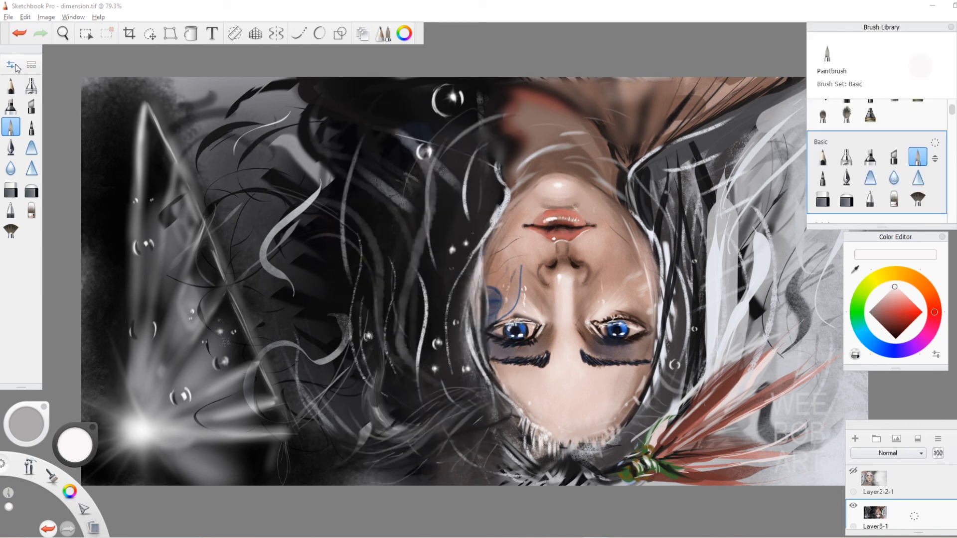
{"action": "left_click", "coordinate": [12, 65]}
{"action": "scroll", "coordinate": [411, 396], "scroll_direction": "down", "scroll_amount": 5}
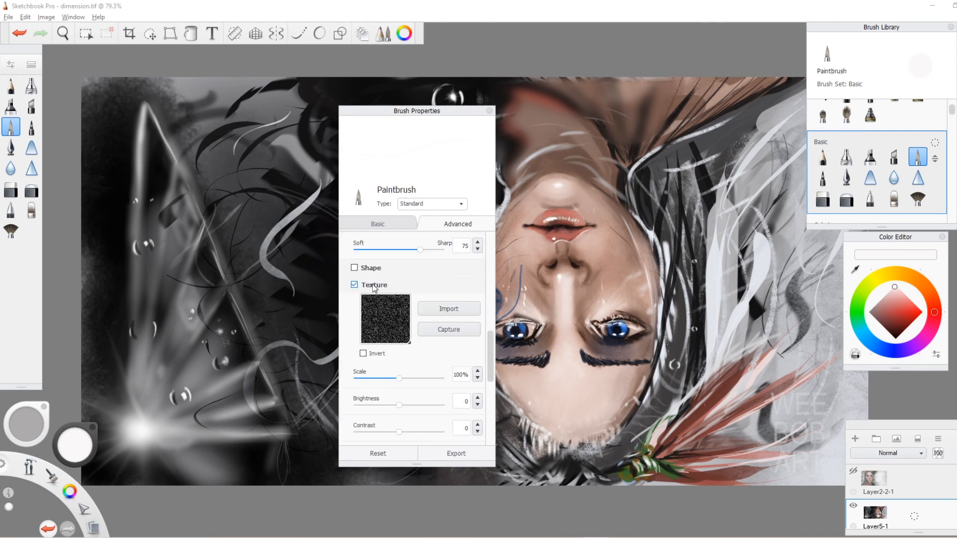
{"action": "left_click", "coordinate": [396, 227]}
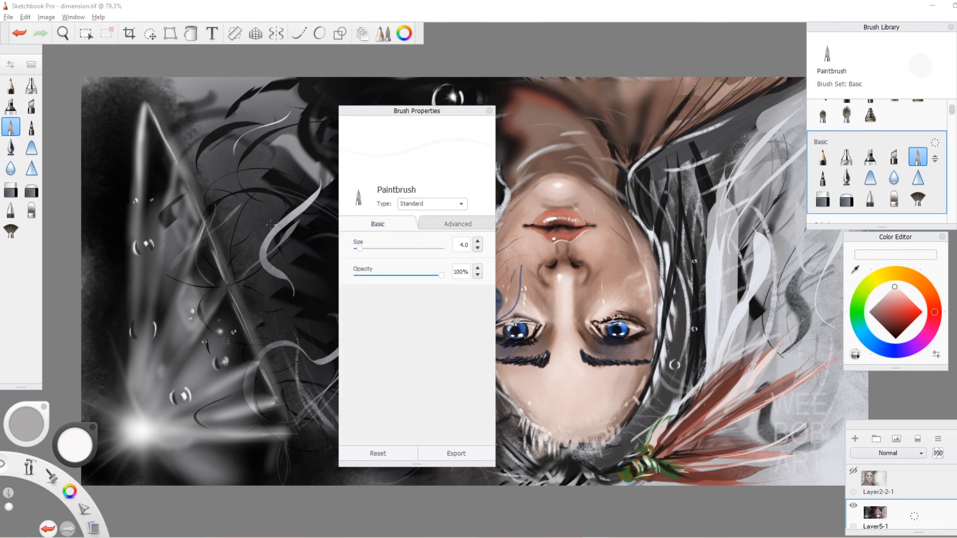
{"action": "left_click", "coordinate": [15, 62]}
Hide the brush library, move the layer list clear of the canvas and stack the Color Editor directly above it
{"action": "left_click", "coordinate": [30, 64]}
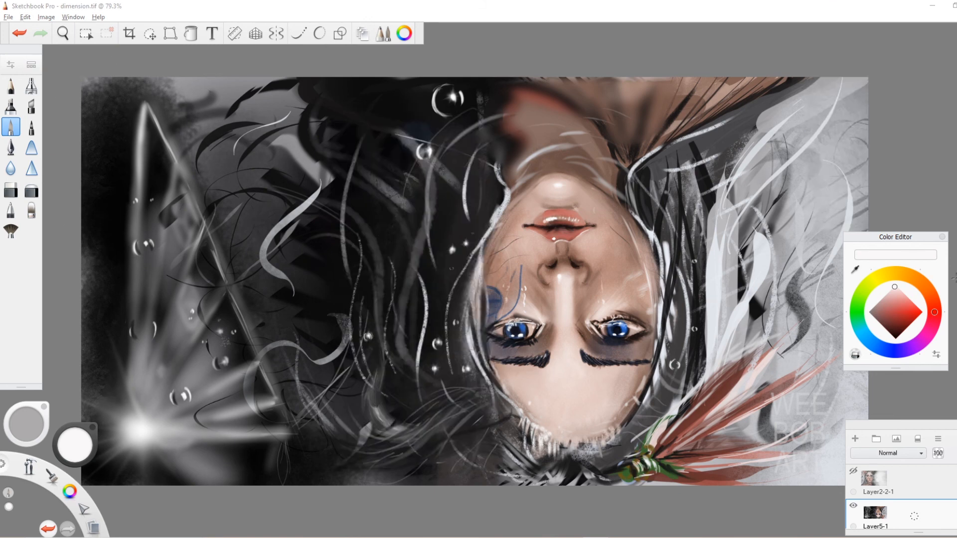
{"action": "mouse_move", "coordinate": [930, 238]}
{"action": "left_mouse_down"}
{"action": "mouse_move", "coordinate": [227, 322]}
{"action": "mouse_move", "coordinate": [131, 56]}
{"action": "left_mouse_up"}
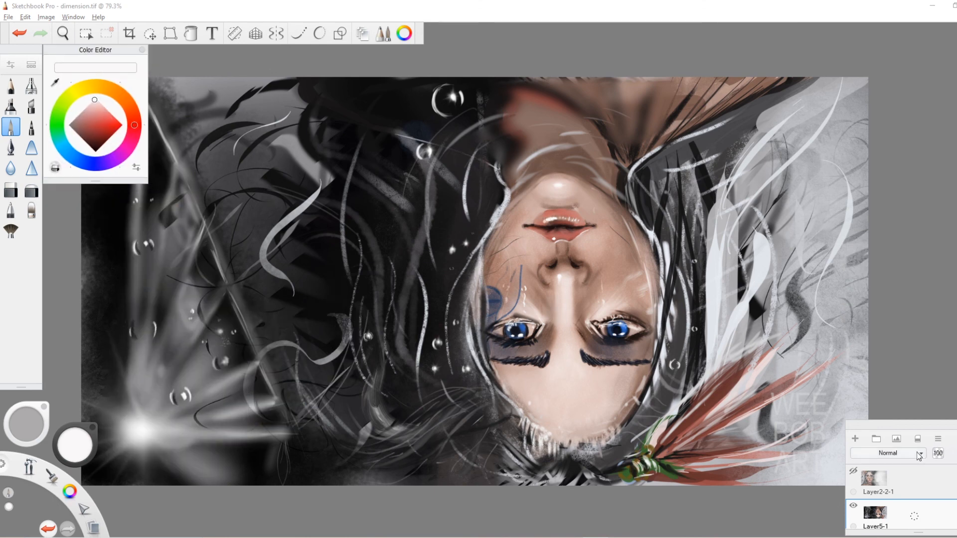
{"action": "left_click_drag", "start_coordinate": [846, 422], "coordinate": [890, 302]}
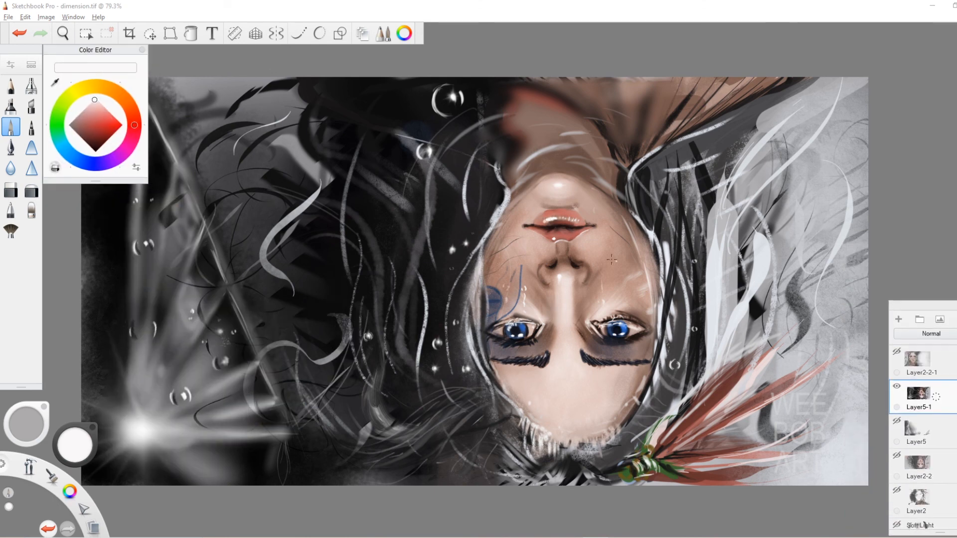
{"action": "left_click_drag", "start_coordinate": [96, 52], "coordinate": [931, 166]}
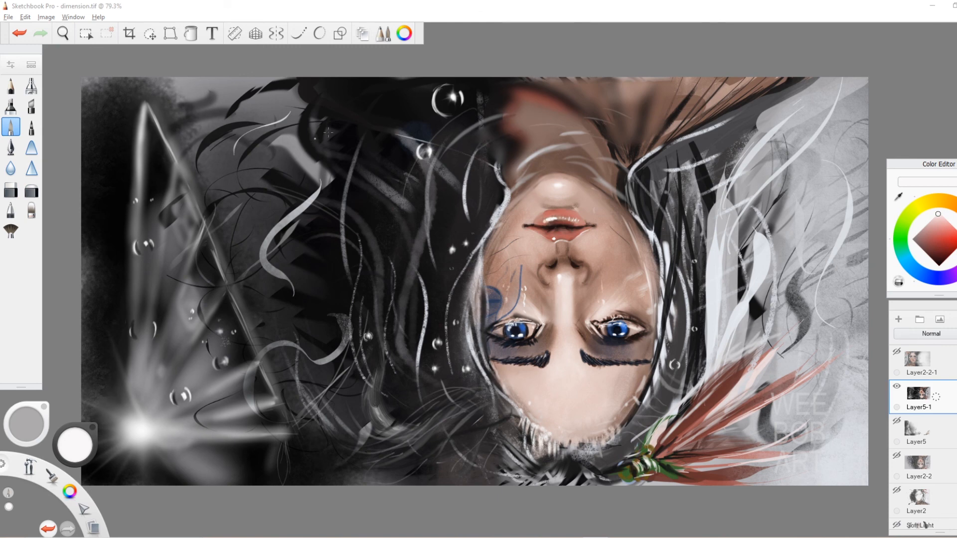